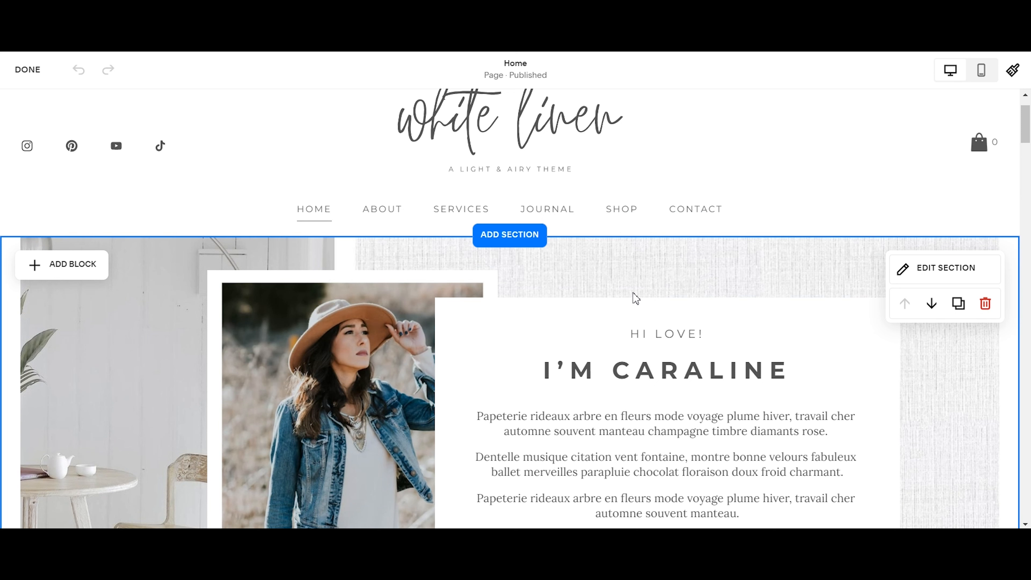
Look over the whole Home page, from the header and intro section through to the footer.
{"action": "scroll", "coordinate": [487, 288], "scroll_direction": "down", "scroll_amount": 3}
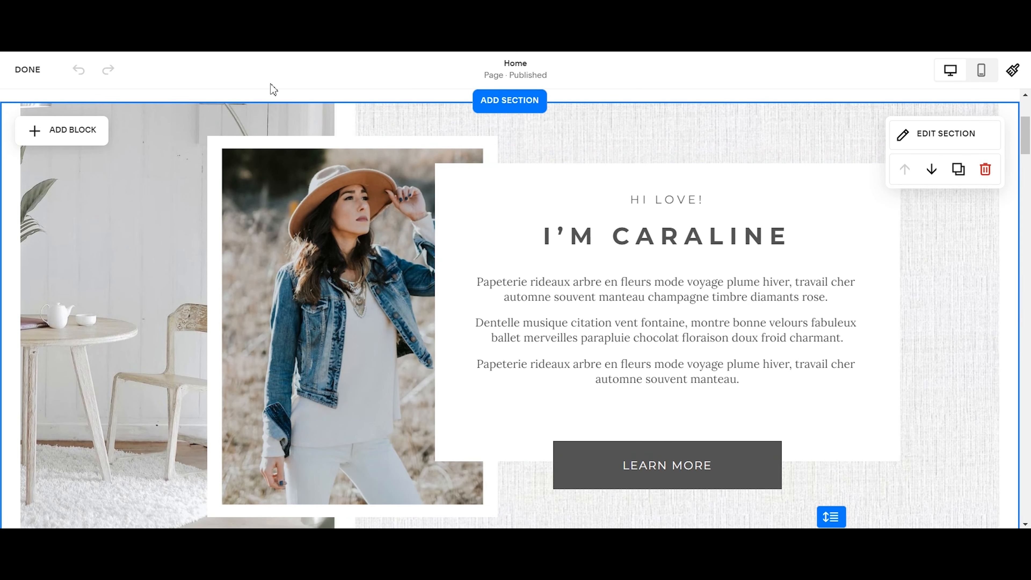
{"action": "scroll", "coordinate": [559, 207], "scroll_direction": "down", "scroll_amount": 1}
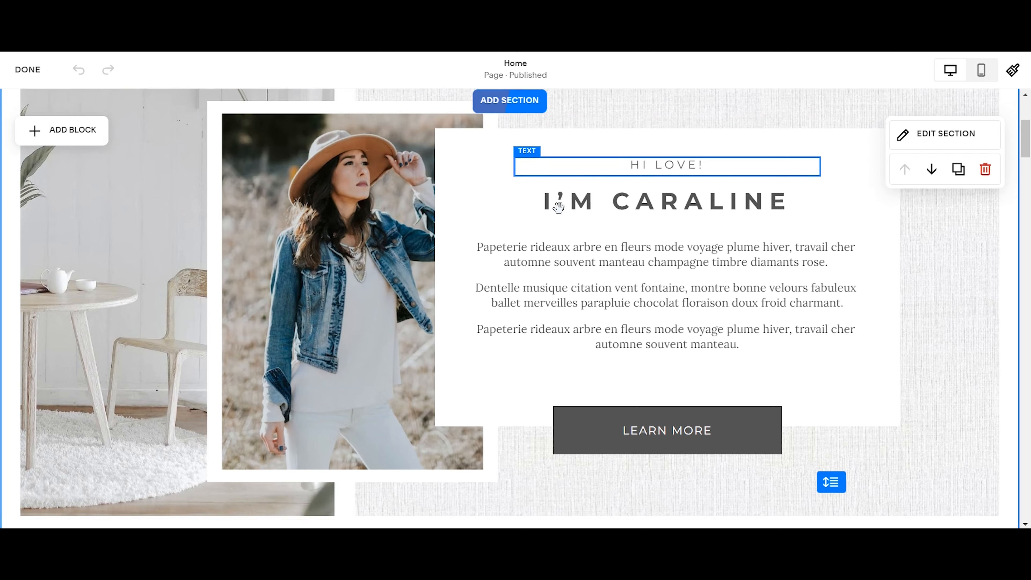
{"action": "scroll", "coordinate": [558, 207], "scroll_direction": "down", "scroll_amount": 10}
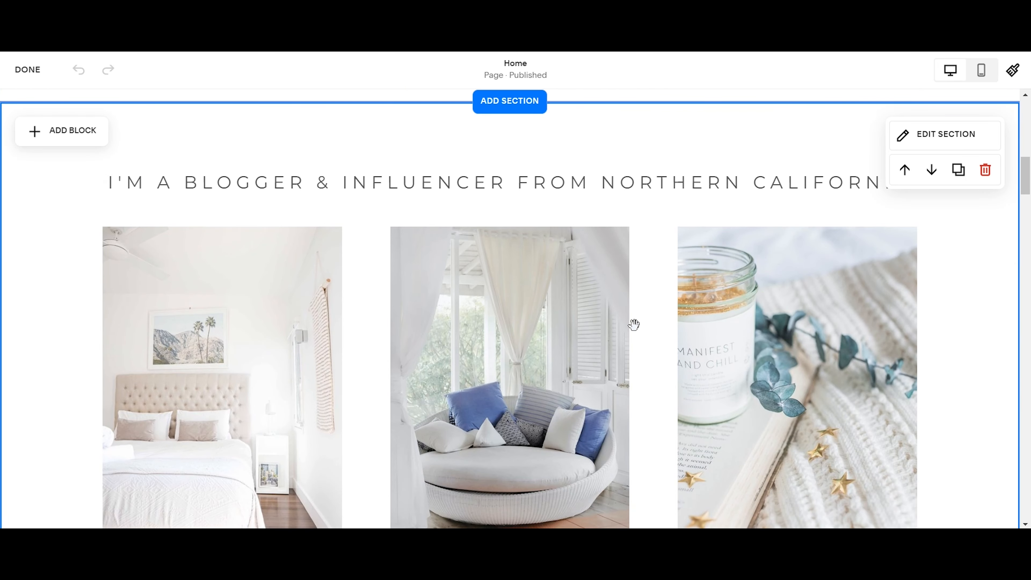
{"action": "scroll", "coordinate": [751, 193], "scroll_direction": "down", "scroll_amount": 16}
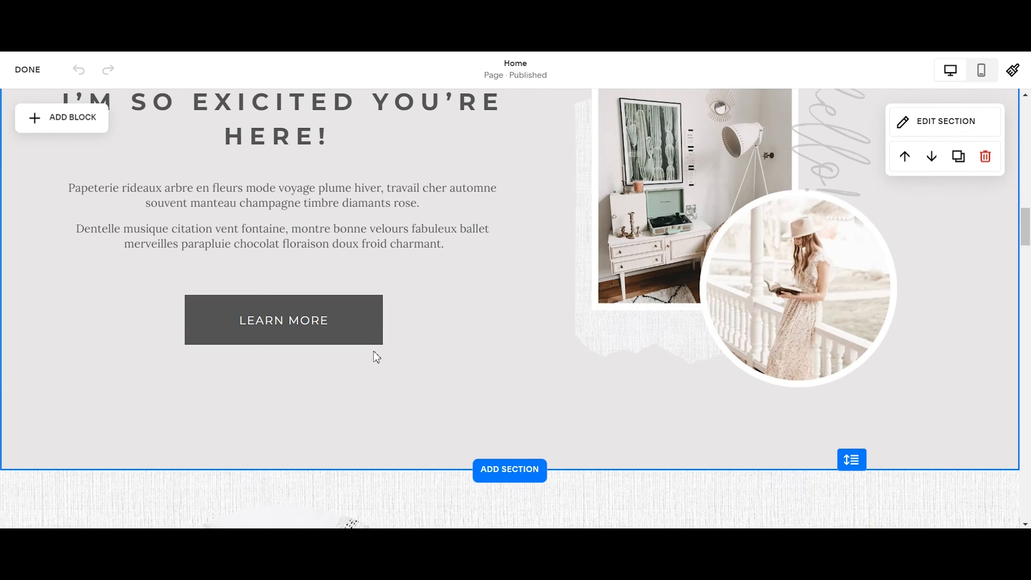
{"action": "scroll", "coordinate": [453, 357], "scroll_direction": "up", "scroll_amount": 7}
{"action": "scroll", "coordinate": [454, 343], "scroll_direction": "down", "scroll_amount": 15}
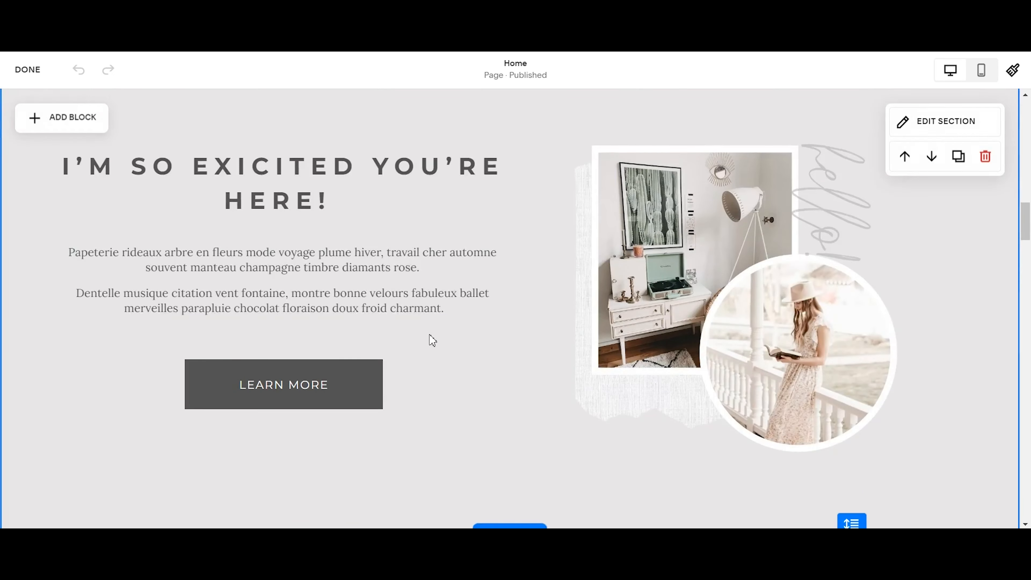
{"action": "scroll", "coordinate": [409, 332], "scroll_direction": "down", "scroll_amount": 20}
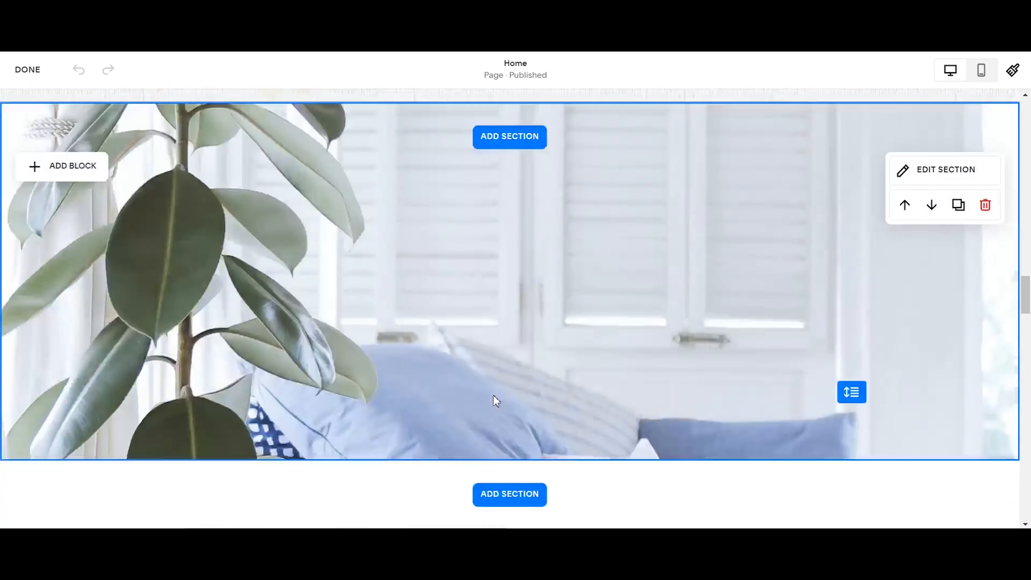
{"action": "scroll", "coordinate": [466, 386], "scroll_direction": "down", "scroll_amount": 20}
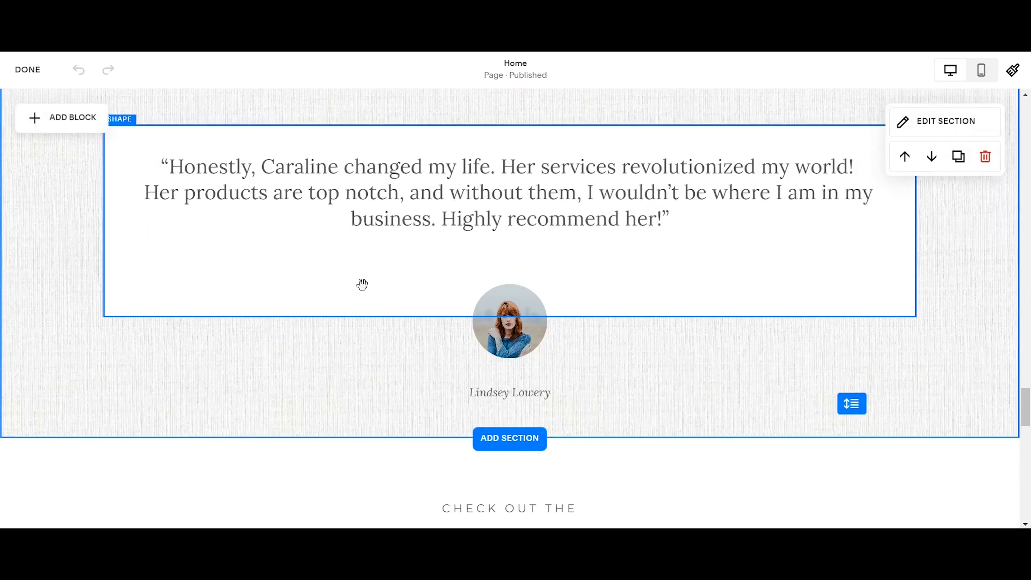
{"action": "scroll", "coordinate": [503, 403], "scroll_direction": "down", "scroll_amount": 20}
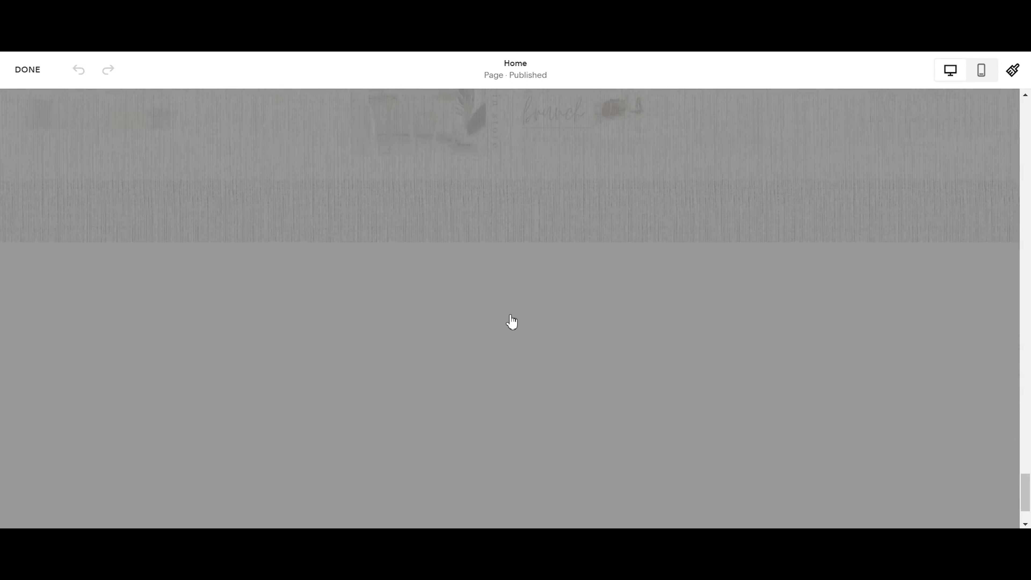
{"action": "scroll", "coordinate": [421, 343], "scroll_direction": "up", "scroll_amount": 10}
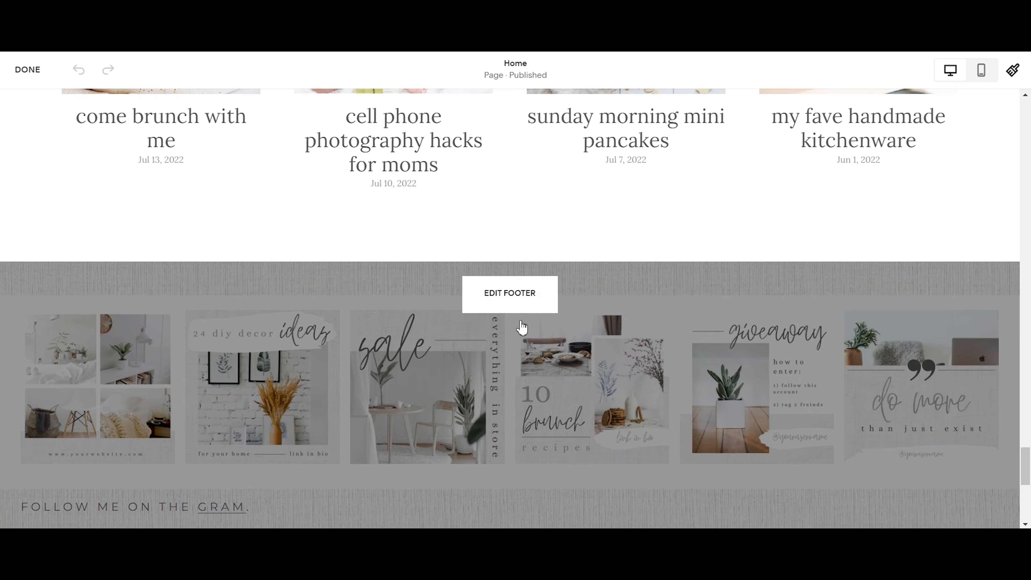
{"action": "scroll", "coordinate": [324, 337], "scroll_direction": "up", "scroll_amount": 20}
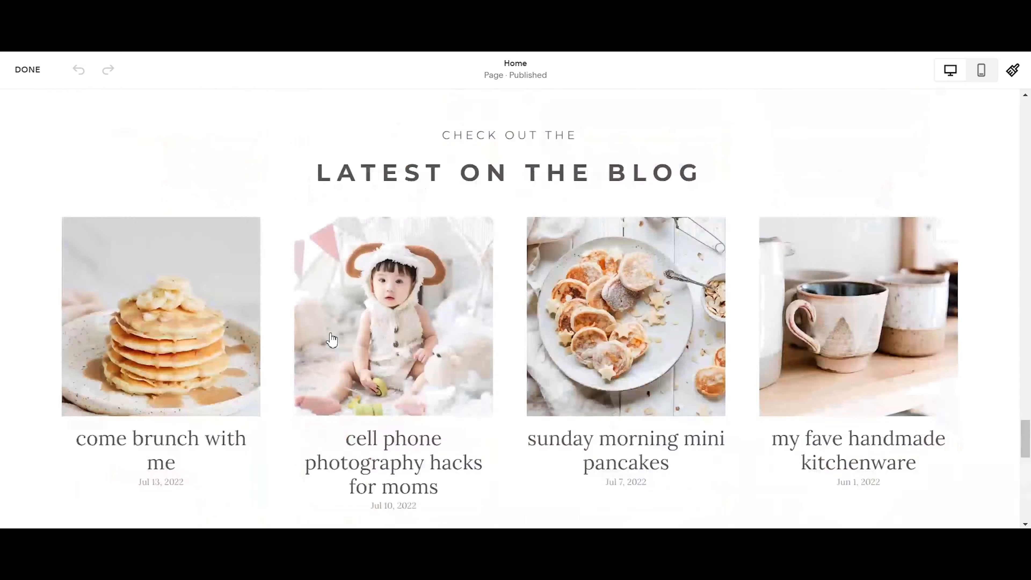
{"action": "scroll", "coordinate": [382, 351], "scroll_direction": "up", "scroll_amount": 15}
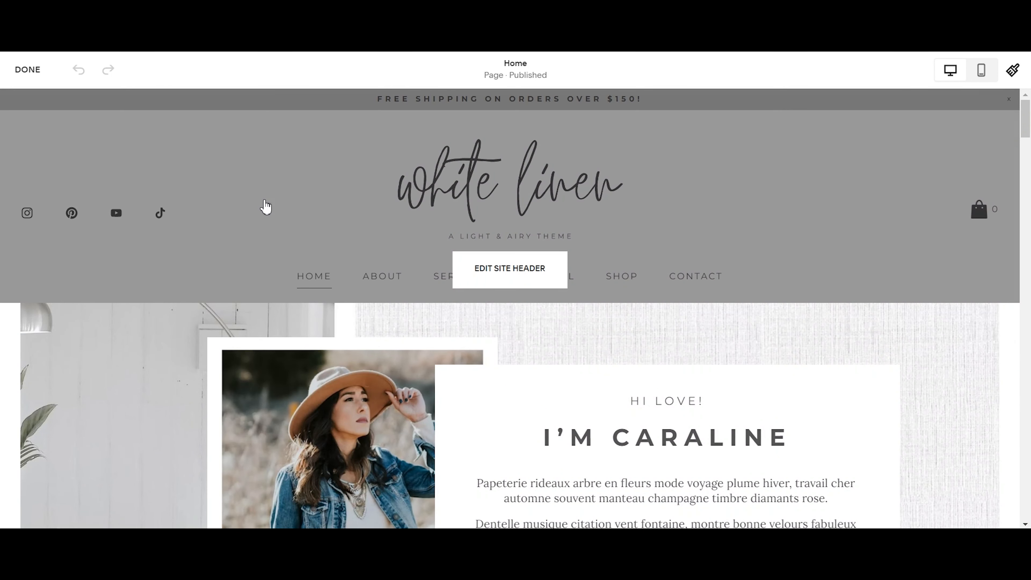
Examine the Home page sections in turn: intro, image row, welcome, freebie newsletter, banner image, services, testimonial, blog posts and Instagram-style footer gallery.
{"action": "scroll", "coordinate": [520, 368], "scroll_direction": "down", "scroll_amount": 3}
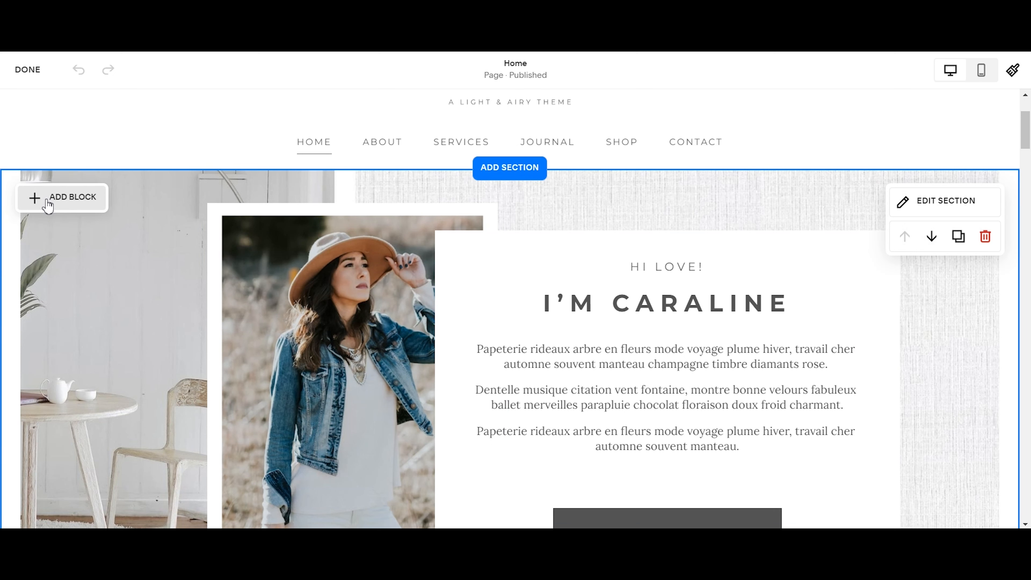
{"action": "scroll", "coordinate": [571, 288], "scroll_direction": "down", "scroll_amount": 2}
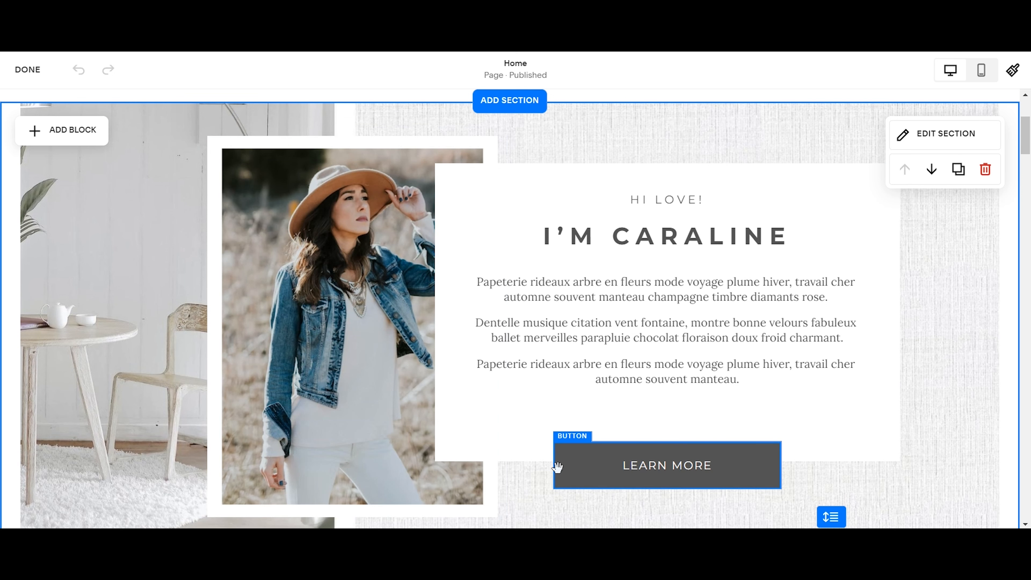
{"action": "scroll", "coordinate": [502, 444], "scroll_direction": "down", "scroll_amount": 10}
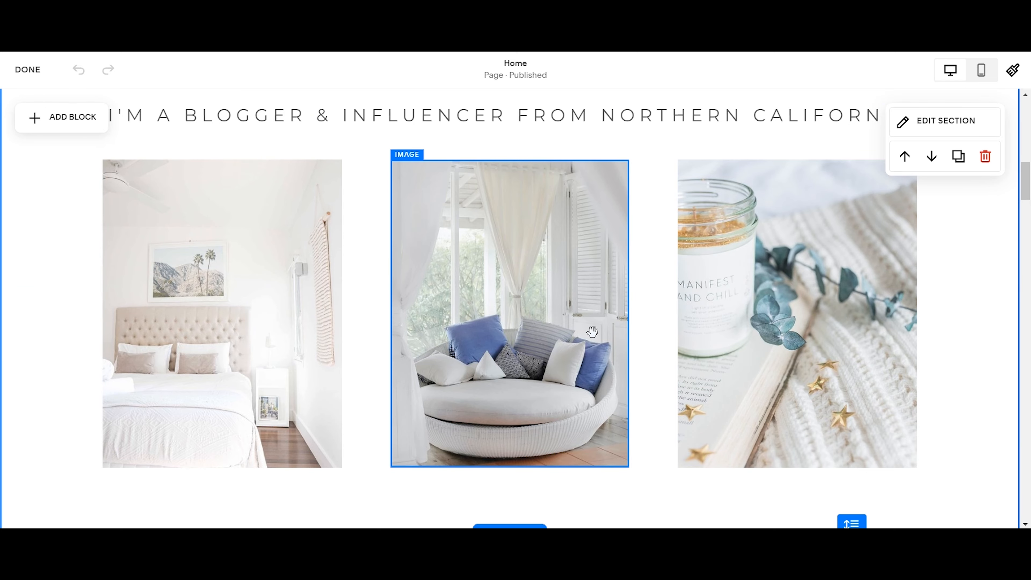
{"action": "scroll", "coordinate": [368, 207], "scroll_direction": "up", "scroll_amount": 8}
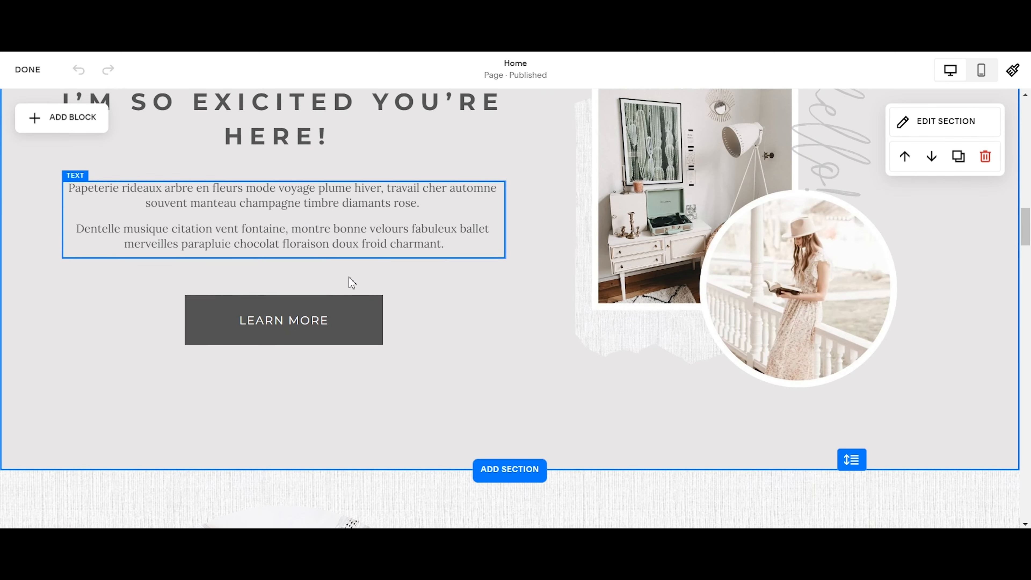
{"action": "scroll", "coordinate": [306, 402], "scroll_direction": "up", "scroll_amount": 2}
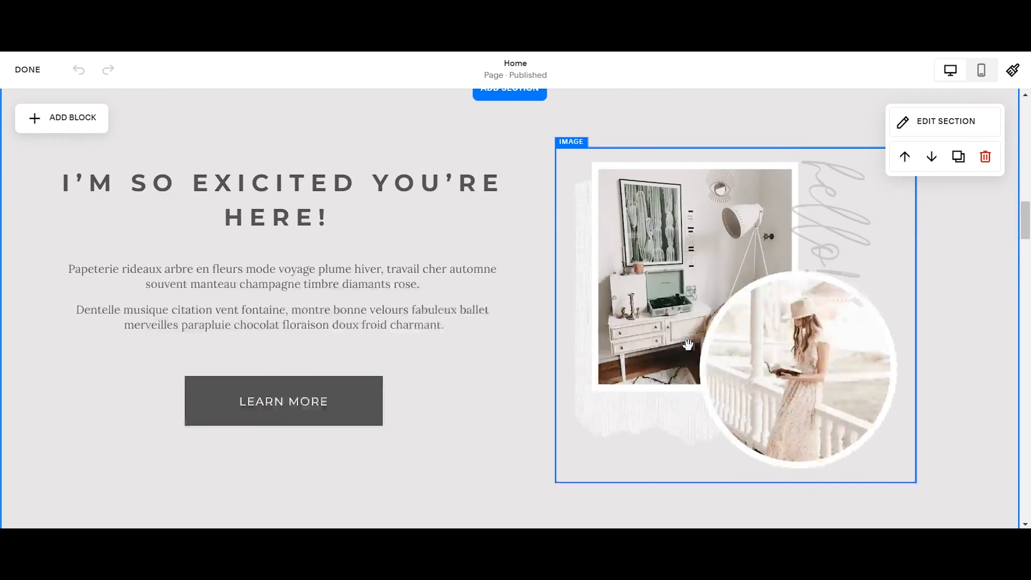
{"action": "scroll", "coordinate": [582, 318], "scroll_direction": "down", "scroll_amount": 10}
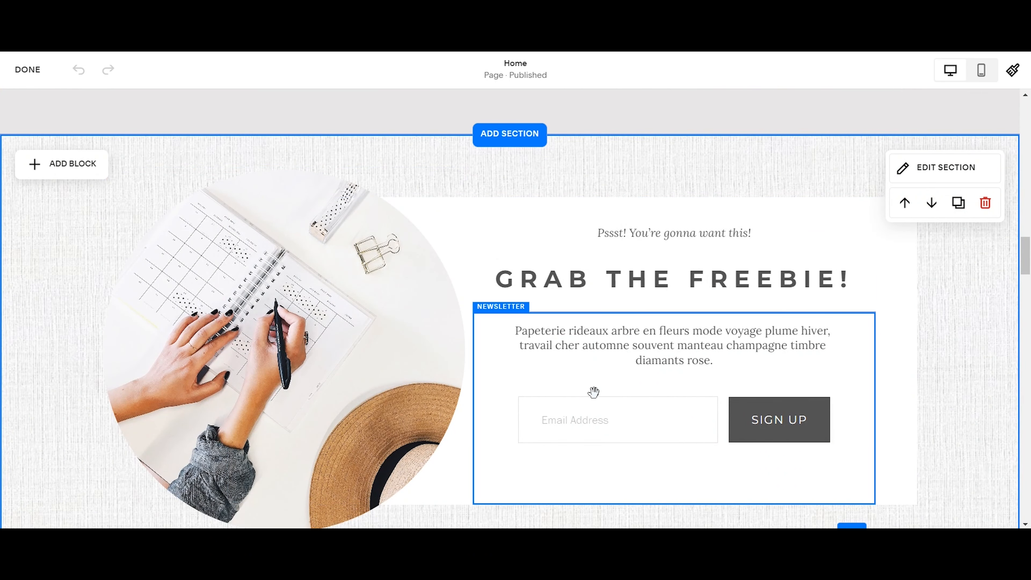
{"action": "scroll", "coordinate": [522, 325], "scroll_direction": "down", "scroll_amount": 1}
{"action": "scroll", "coordinate": [522, 325], "scroll_direction": "down", "scroll_amount": 12}
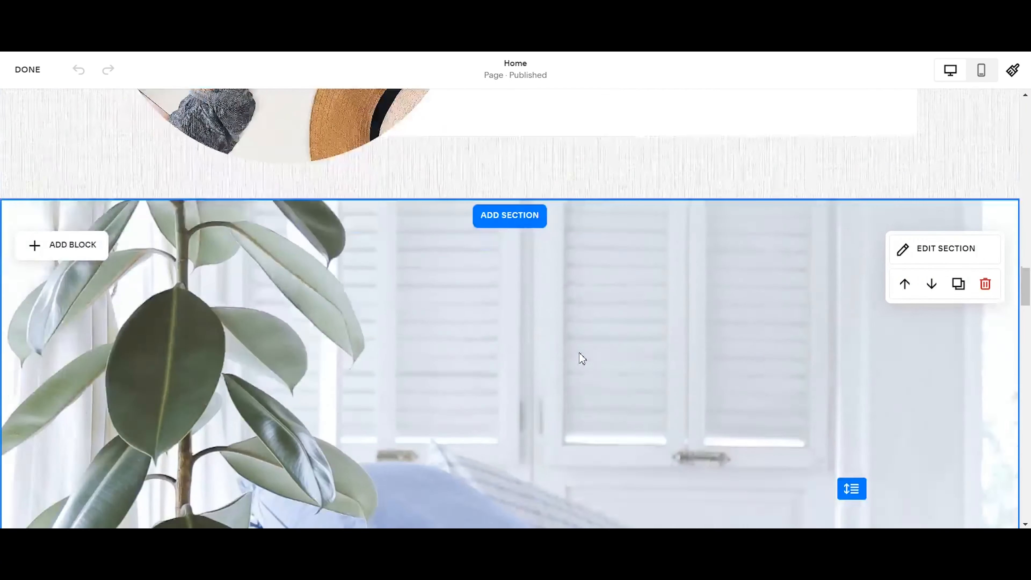
{"action": "scroll", "coordinate": [433, 274], "scroll_direction": "up", "scroll_amount": 2}
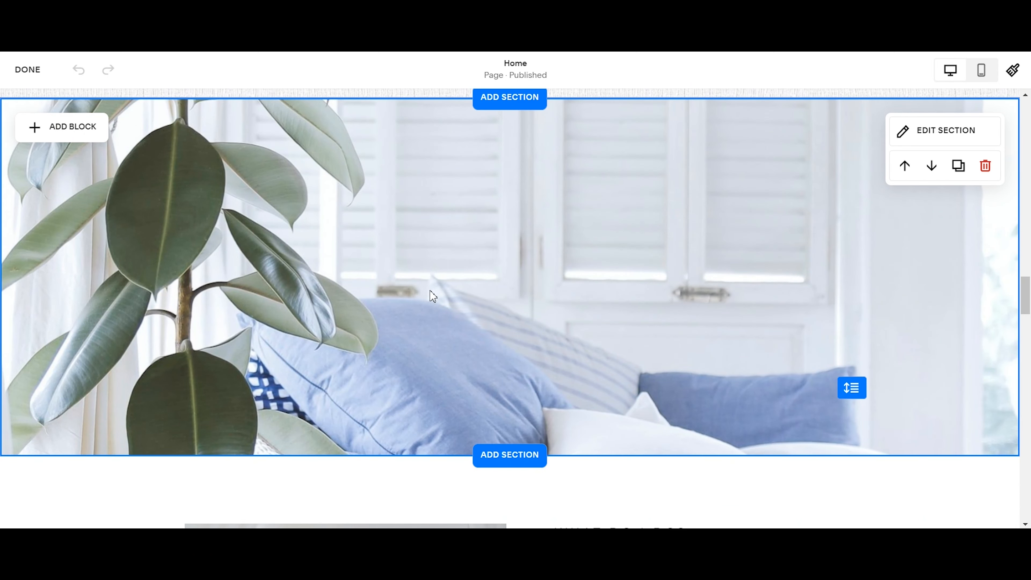
{"action": "scroll", "coordinate": [433, 296], "scroll_direction": "down", "scroll_amount": 10}
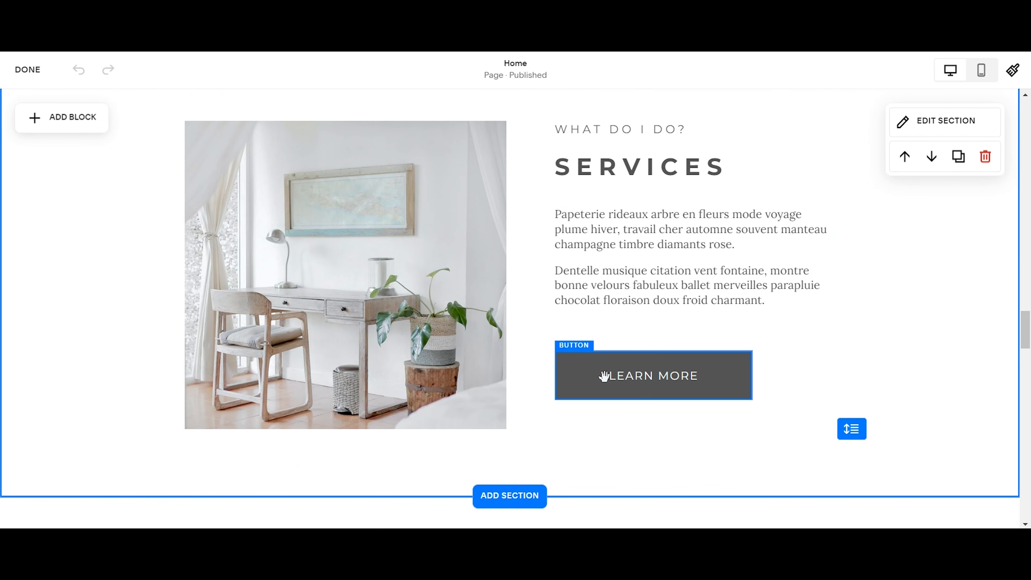
{"action": "scroll", "coordinate": [603, 376], "scroll_direction": "down", "scroll_amount": 15}
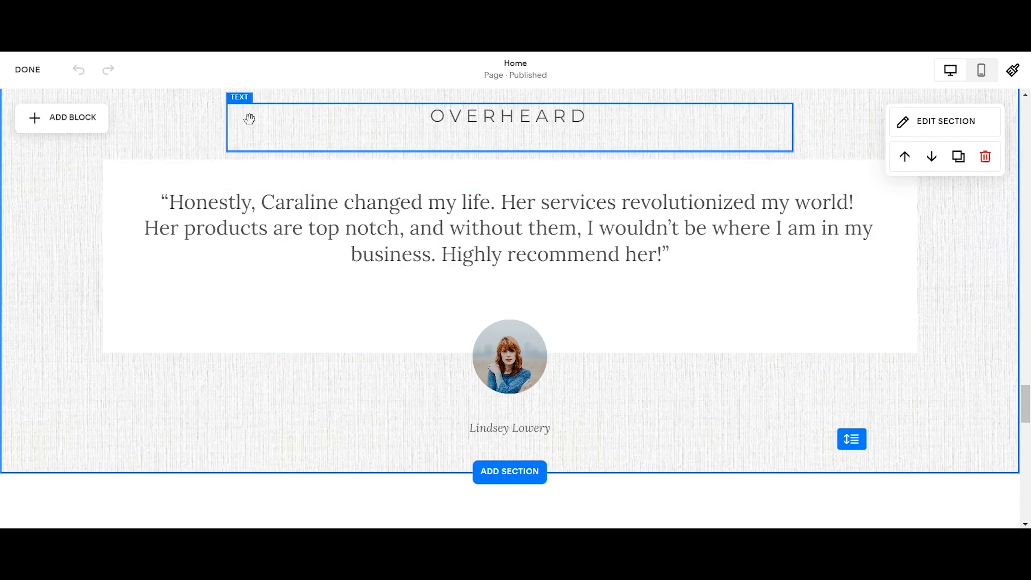
{"action": "scroll", "coordinate": [748, 387], "scroll_direction": "down", "scroll_amount": 10}
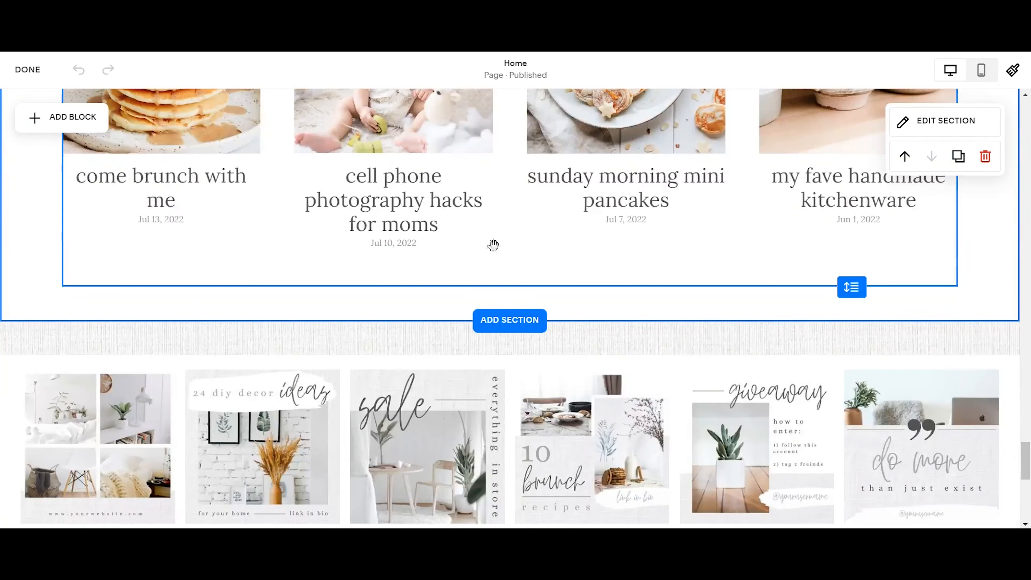
{"action": "scroll", "coordinate": [493, 245], "scroll_direction": "up", "scroll_amount": 5}
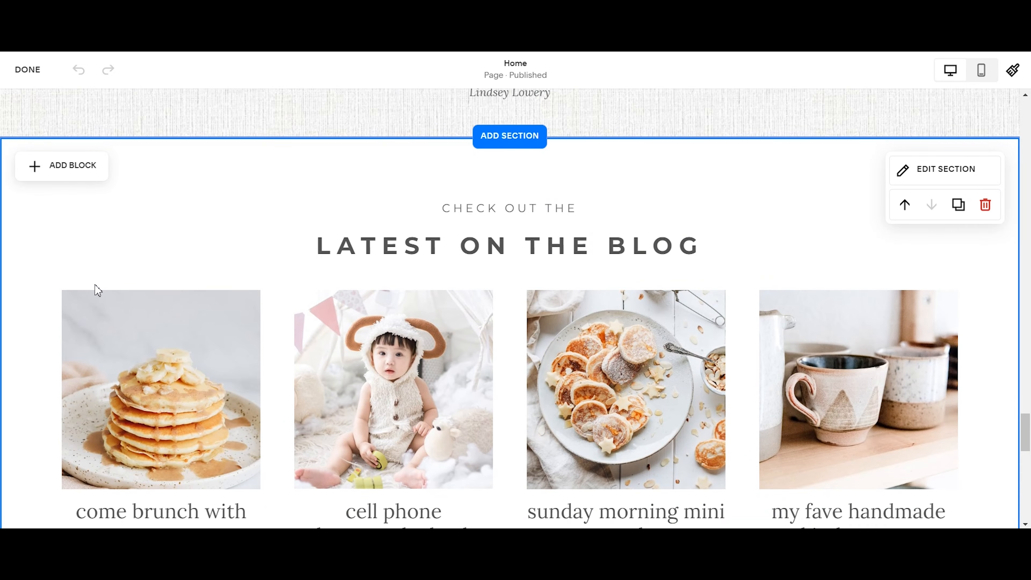
{"action": "scroll", "coordinate": [221, 364], "scroll_direction": "down", "scroll_amount": 10}
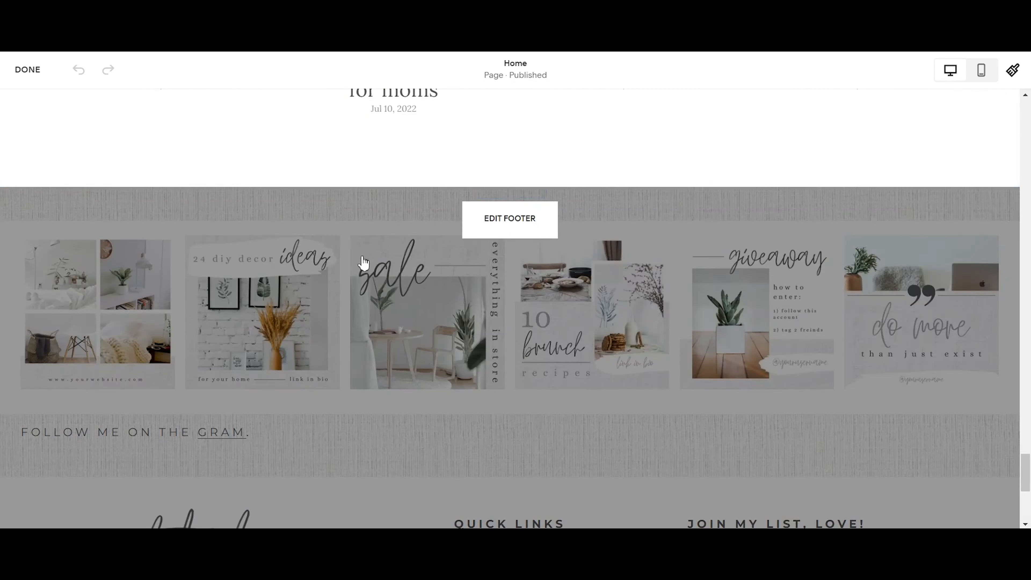
{"action": "scroll", "coordinate": [387, 389], "scroll_direction": "up", "scroll_amount": 20}
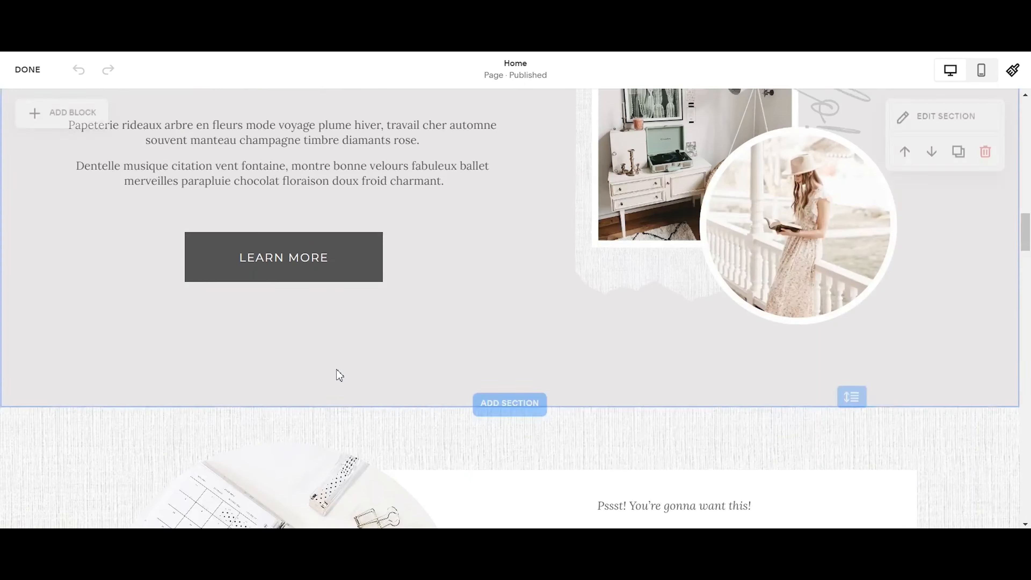
{"action": "scroll", "coordinate": [339, 375], "scroll_direction": "up", "scroll_amount": 10}
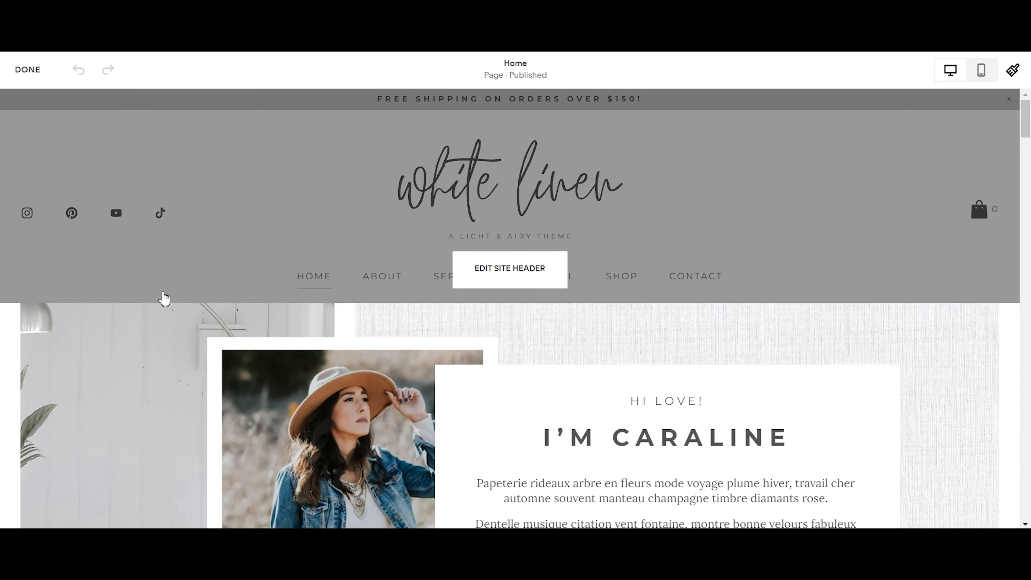
Review the Home page layout again through to the footer's quick links and sign-up form, ending at the header.
{"action": "scroll", "coordinate": [302, 301], "scroll_direction": "down", "scroll_amount": 8}
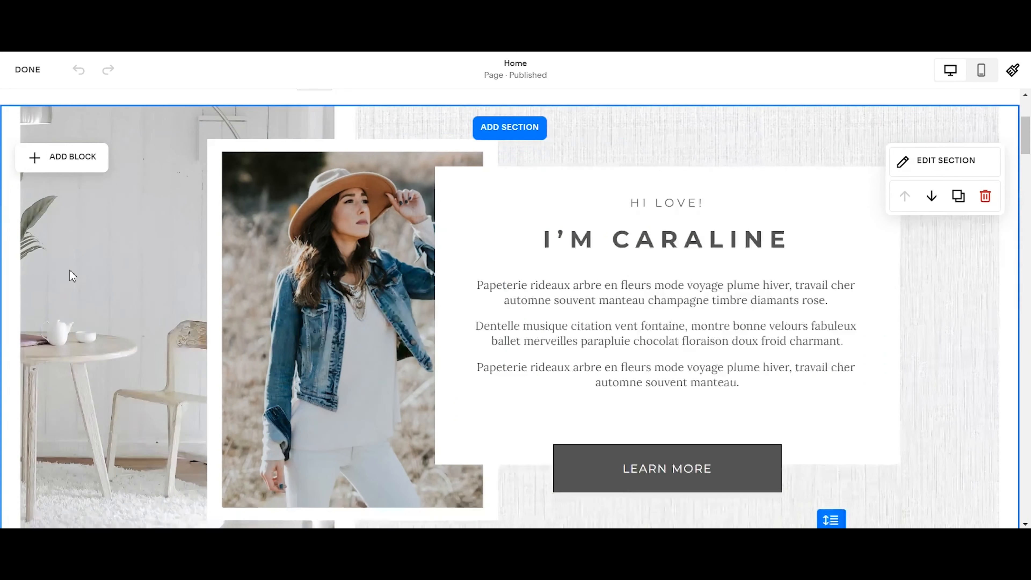
{"action": "scroll", "coordinate": [301, 310], "scroll_direction": "down", "scroll_amount": 5}
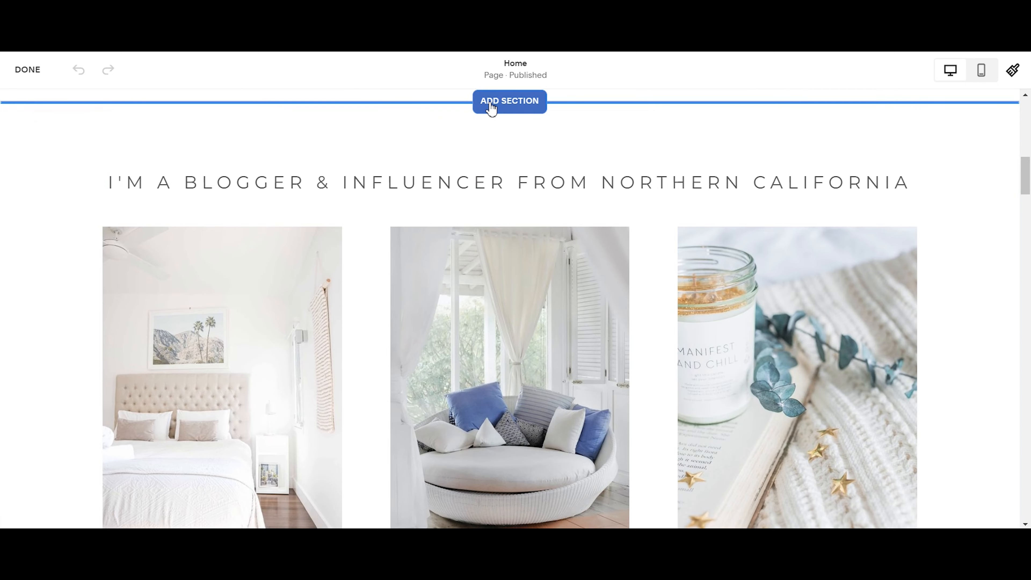
{"action": "scroll", "coordinate": [491, 301], "scroll_direction": "down", "scroll_amount": 15}
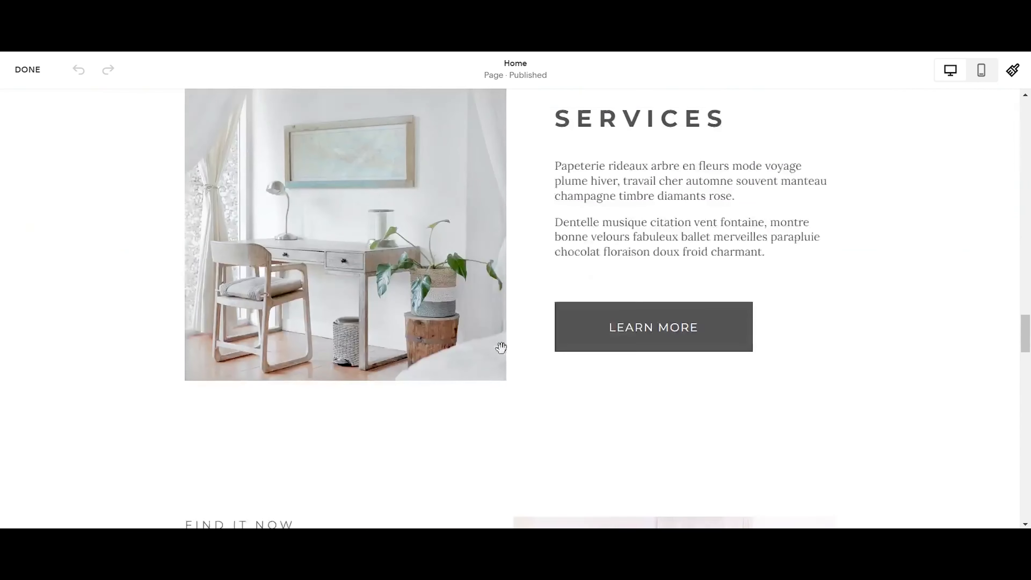
{"action": "scroll", "coordinate": [536, 398], "scroll_direction": "down", "scroll_amount": 15}
{"action": "scroll", "coordinate": [458, 429], "scroll_direction": "up", "scroll_amount": 8}
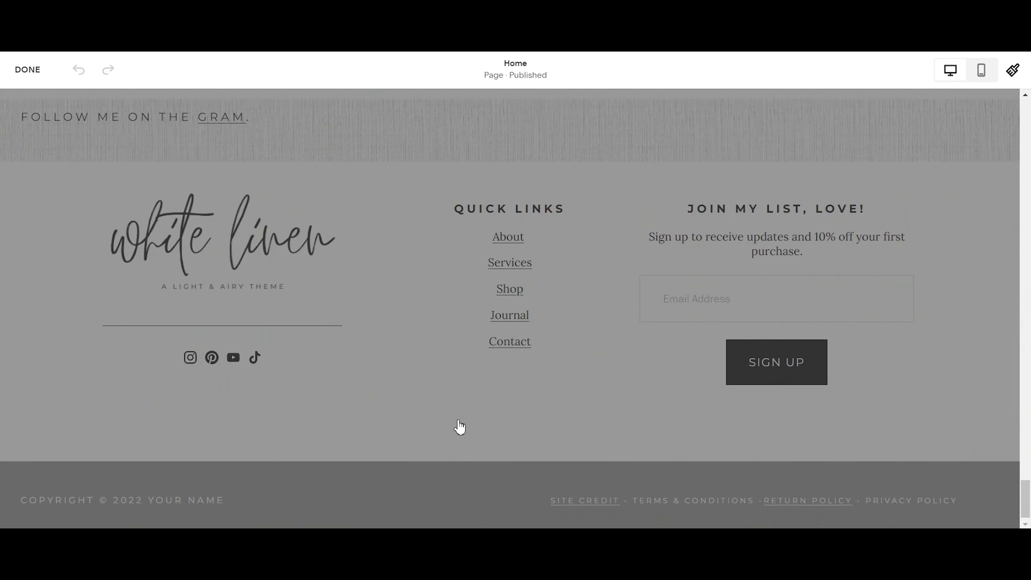
{"action": "scroll", "coordinate": [465, 437], "scroll_direction": "up", "scroll_amount": 10}
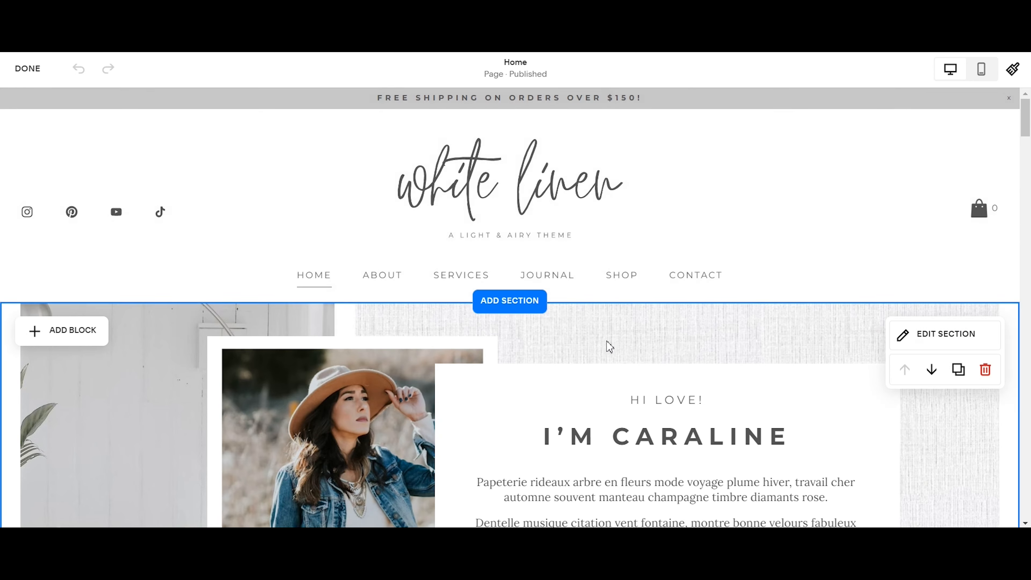
{"action": "scroll", "coordinate": [610, 345], "scroll_direction": "down", "scroll_amount": 6}
{"action": "scroll", "coordinate": [843, 362], "scroll_direction": "up", "scroll_amount": 5}
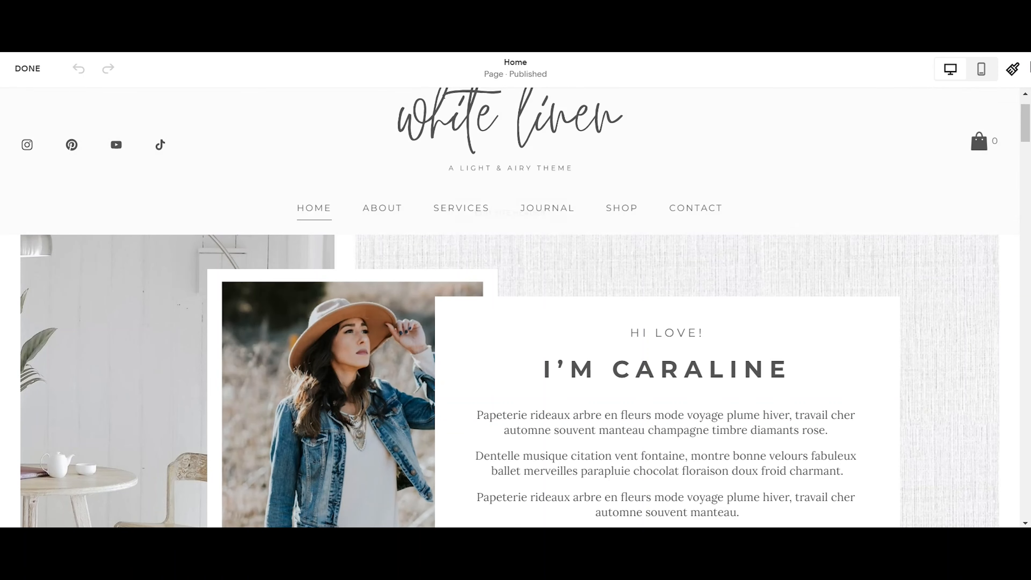
Open the font settings within the site-wide style settings.
{"action": "left_click", "coordinate": [1015, 69]}
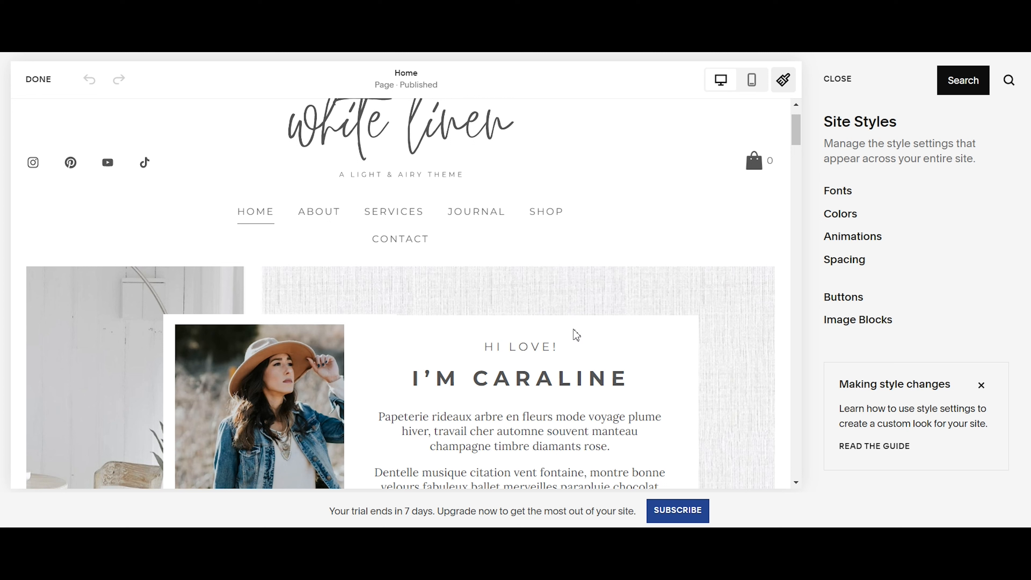
{"action": "scroll", "coordinate": [568, 345], "scroll_direction": "down", "scroll_amount": 3}
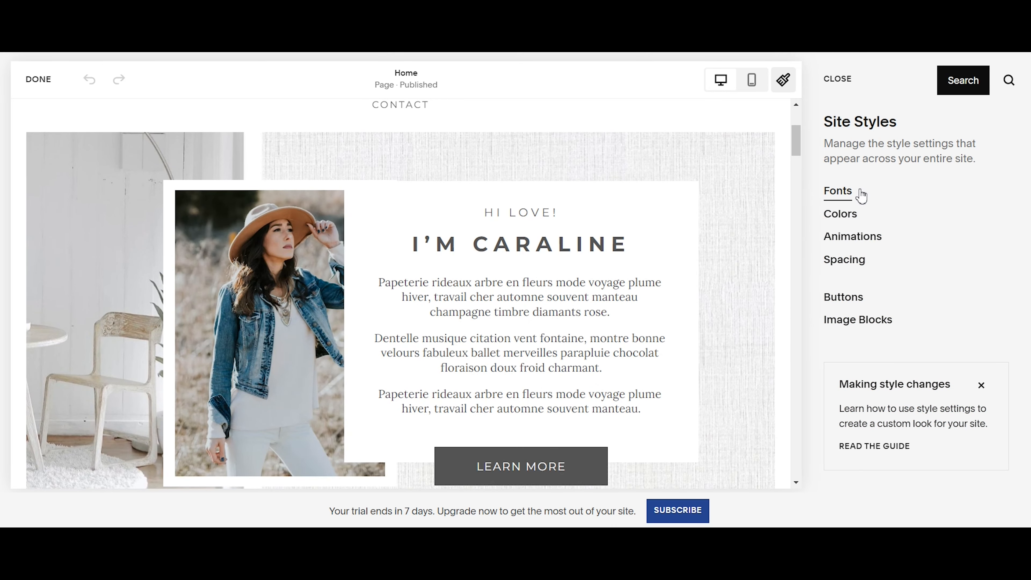
{"action": "left_click", "coordinate": [851, 192]}
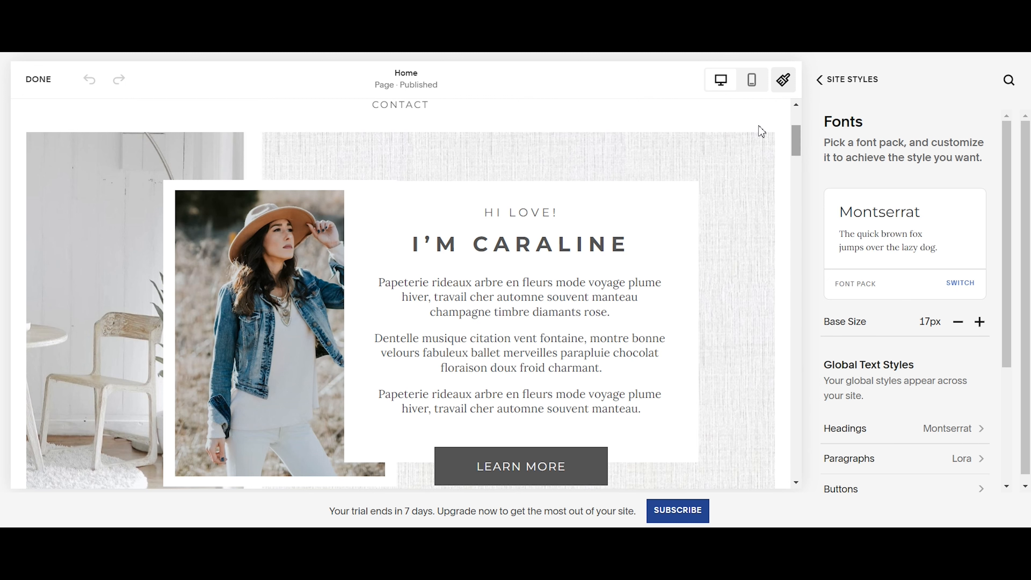
Open the Headings settings under the global text styles.
{"action": "scroll", "coordinate": [597, 365], "scroll_direction": "up", "scroll_amount": 3}
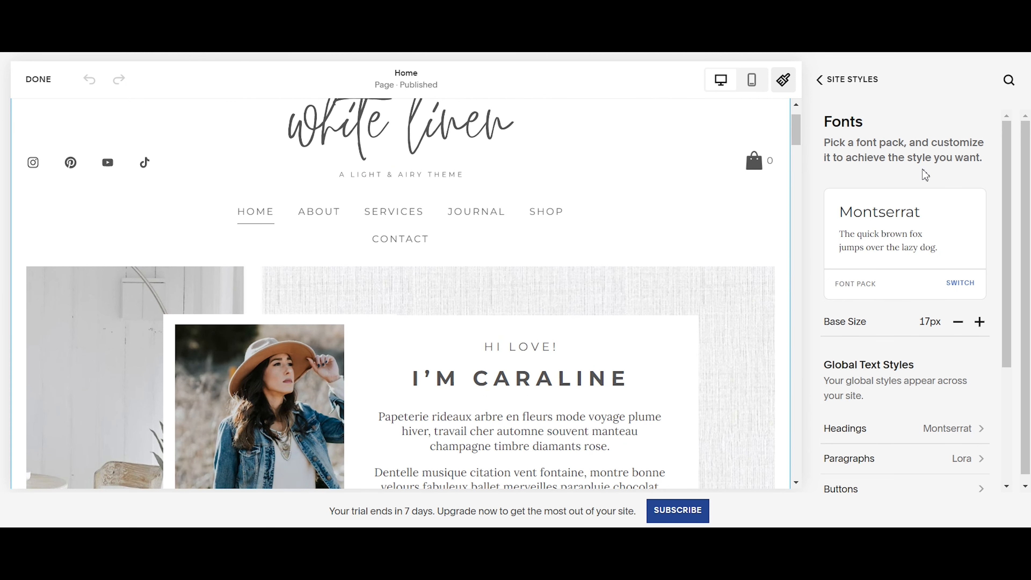
{"action": "scroll", "coordinate": [919, 297], "scroll_direction": "down", "scroll_amount": 4}
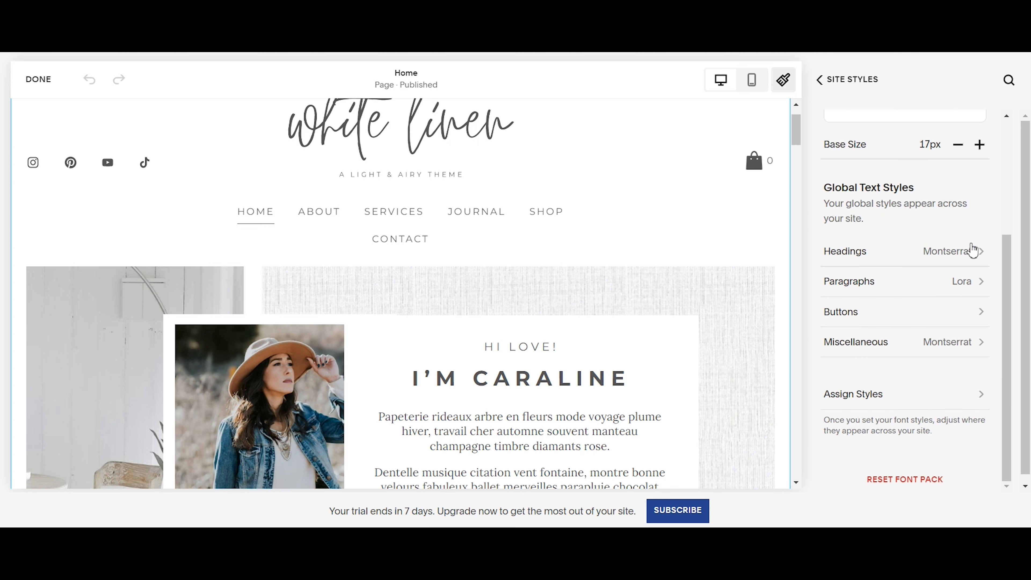
{"action": "left_click", "coordinate": [959, 253]}
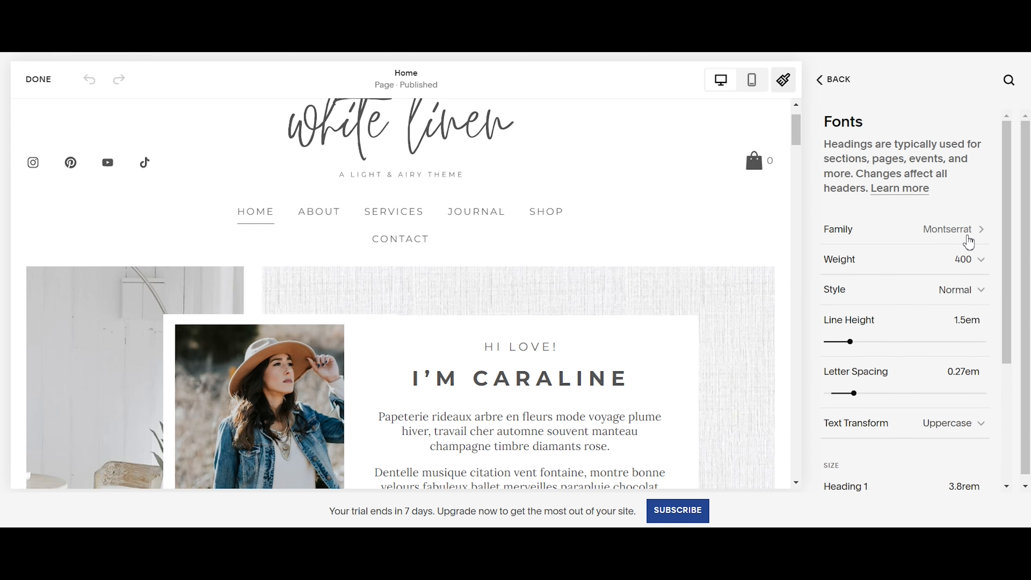
Check the weight, style and text transform choices for headings, keeping 400, Normal and Uppercase.
{"action": "left_click", "coordinate": [978, 260]}
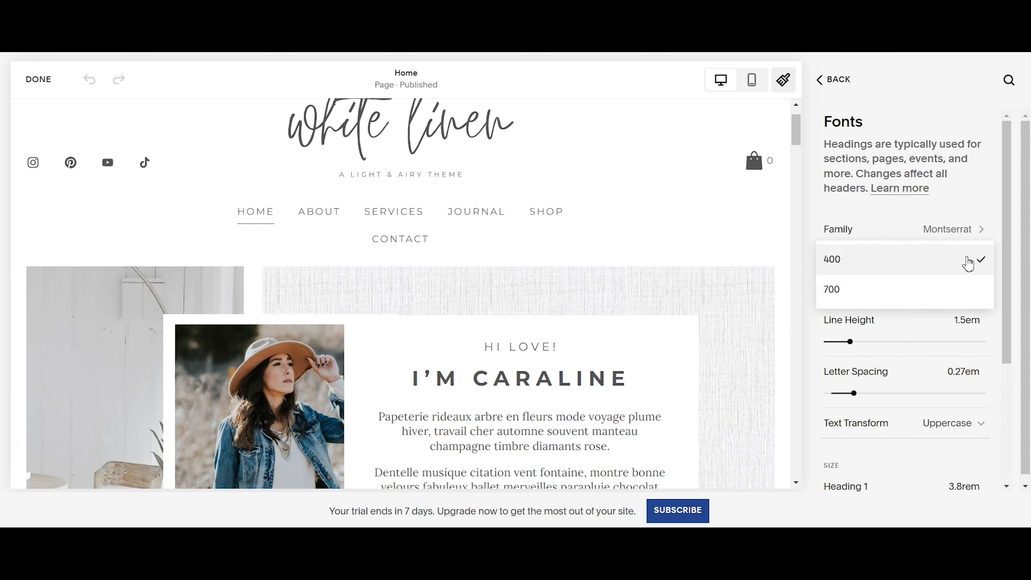
{"action": "left_click", "coordinate": [947, 260]}
{"action": "left_click", "coordinate": [963, 297]}
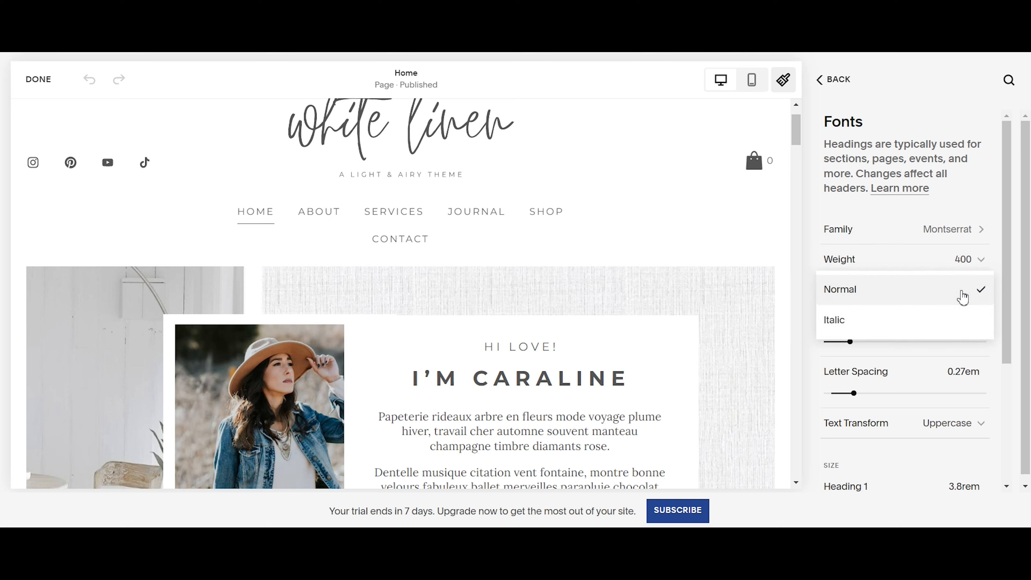
{"action": "left_click", "coordinate": [962, 296]}
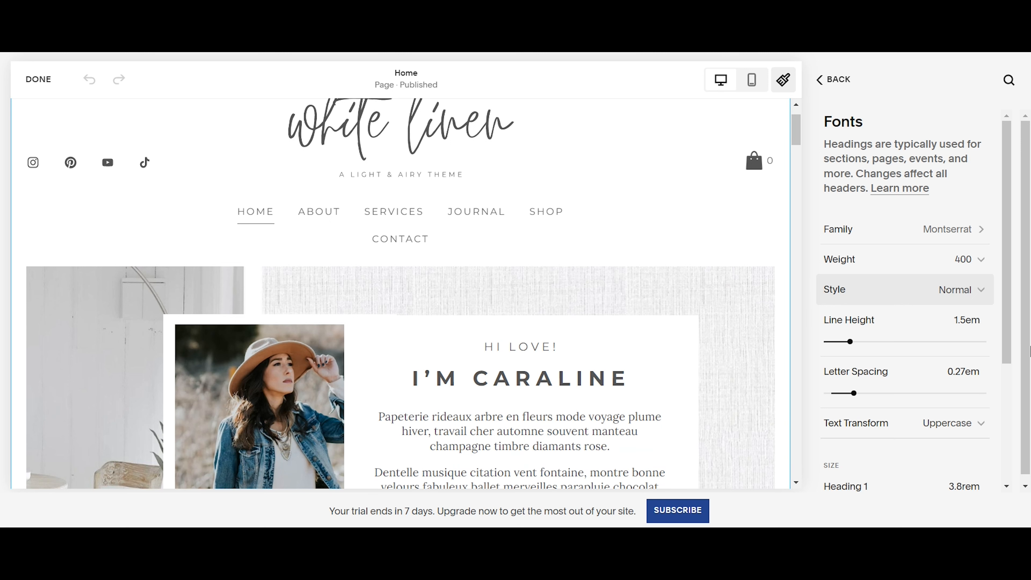
{"action": "scroll", "coordinate": [956, 355], "scroll_direction": "down", "scroll_amount": 2}
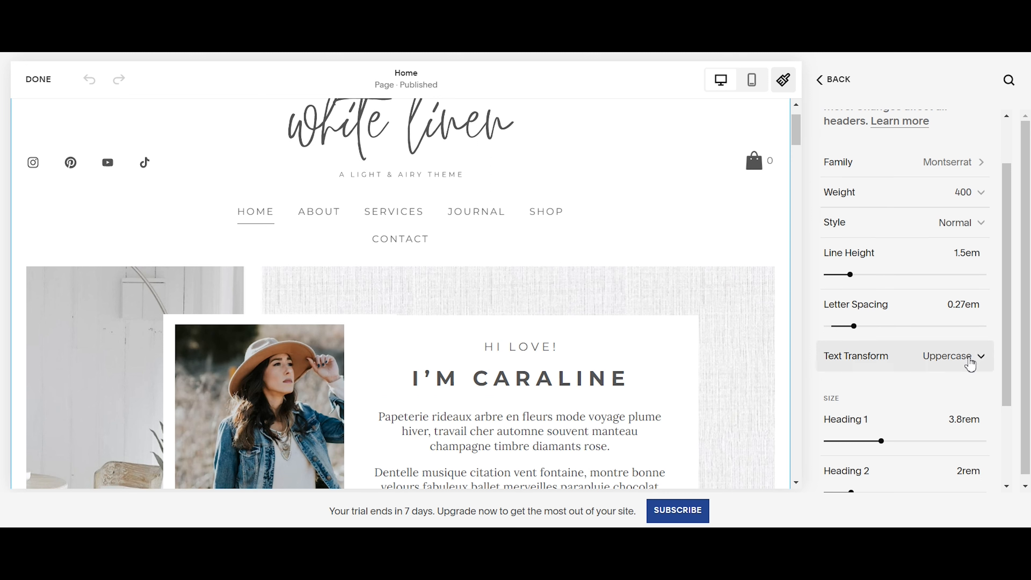
{"action": "left_click", "coordinate": [974, 362]}
{"action": "left_click", "coordinate": [936, 362]}
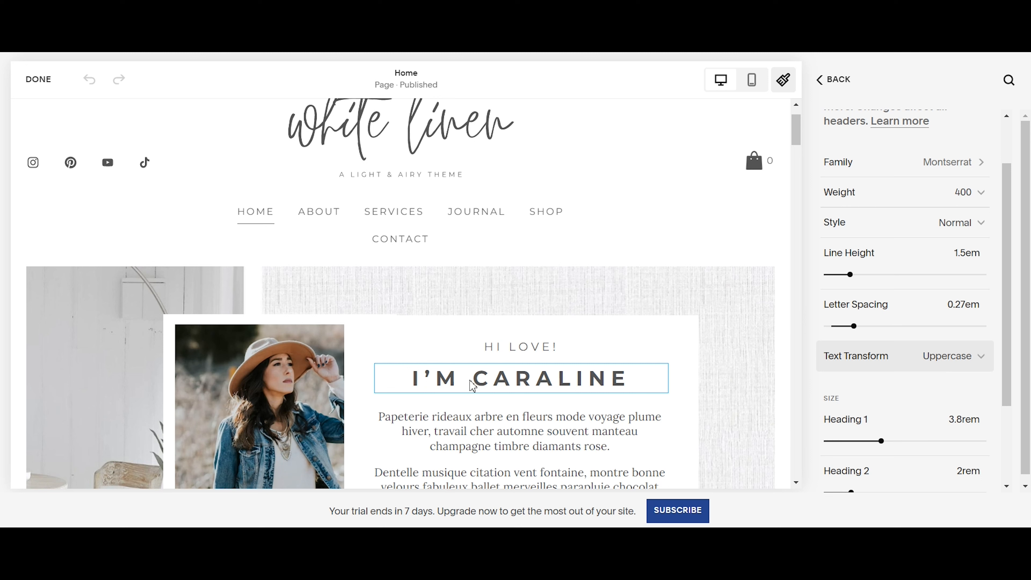
Review the Heading 1 to Heading 4 sizes against the headings in the Home page's intro, welcome and freebie sections.
{"action": "scroll", "coordinate": [893, 361], "scroll_direction": "down", "scroll_amount": 3}
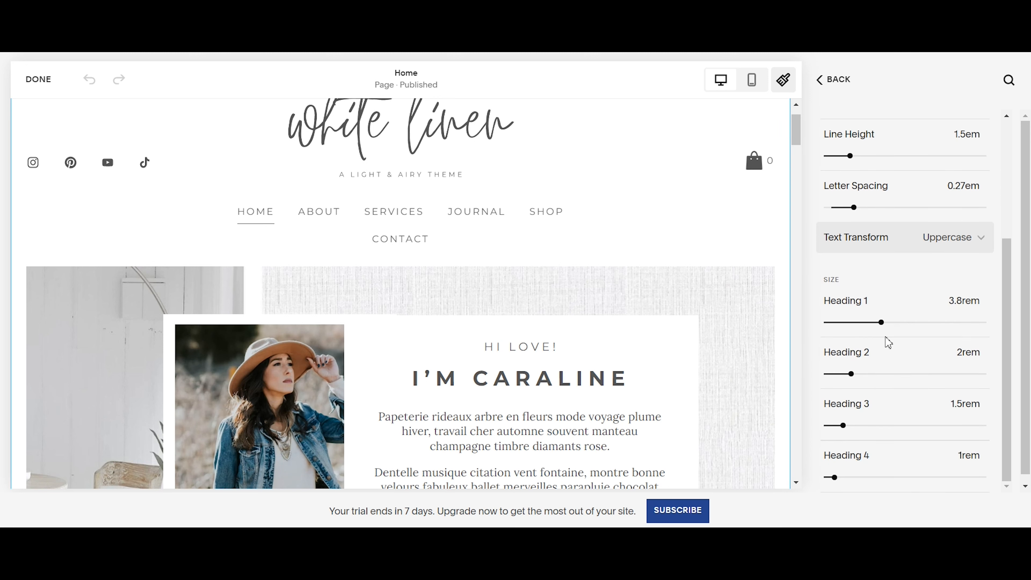
{"action": "scroll", "coordinate": [889, 343], "scroll_direction": "down", "scroll_amount": 1}
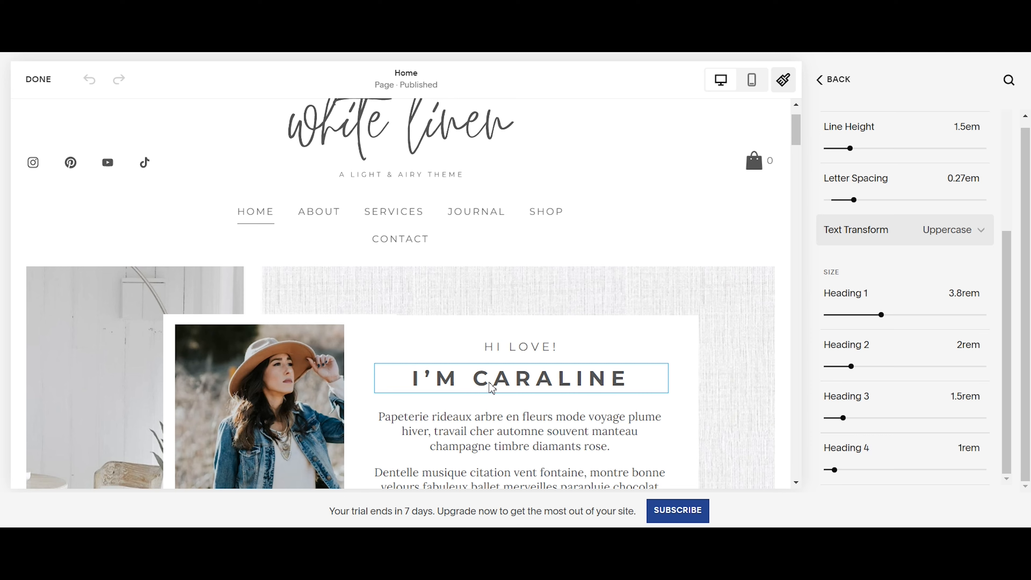
{"action": "scroll", "coordinate": [492, 388], "scroll_direction": "down", "scroll_amount": 2}
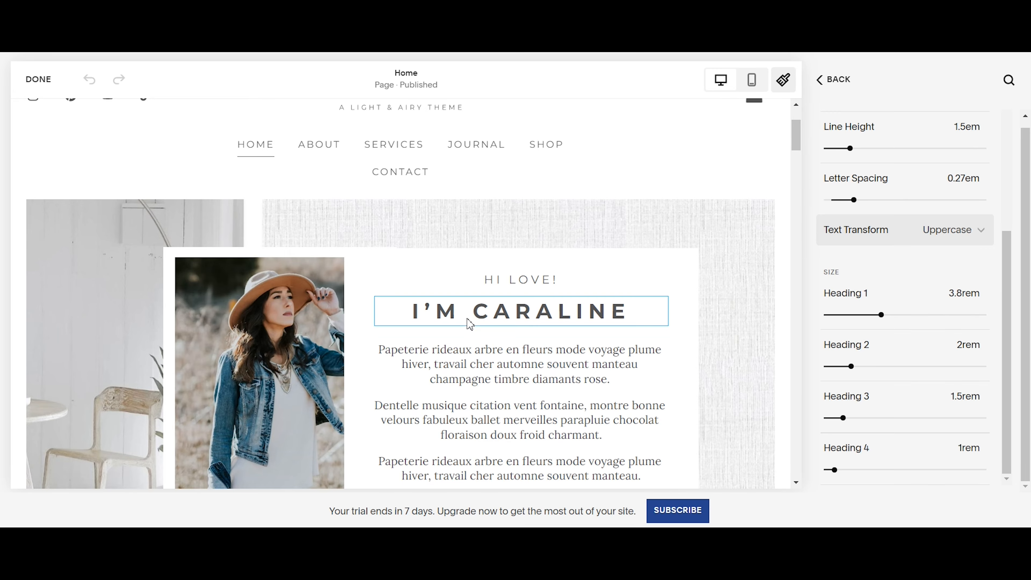
{"action": "scroll", "coordinate": [470, 324], "scroll_direction": "down", "scroll_amount": 12}
{"action": "scroll", "coordinate": [490, 267], "scroll_direction": "down", "scroll_amount": 8}
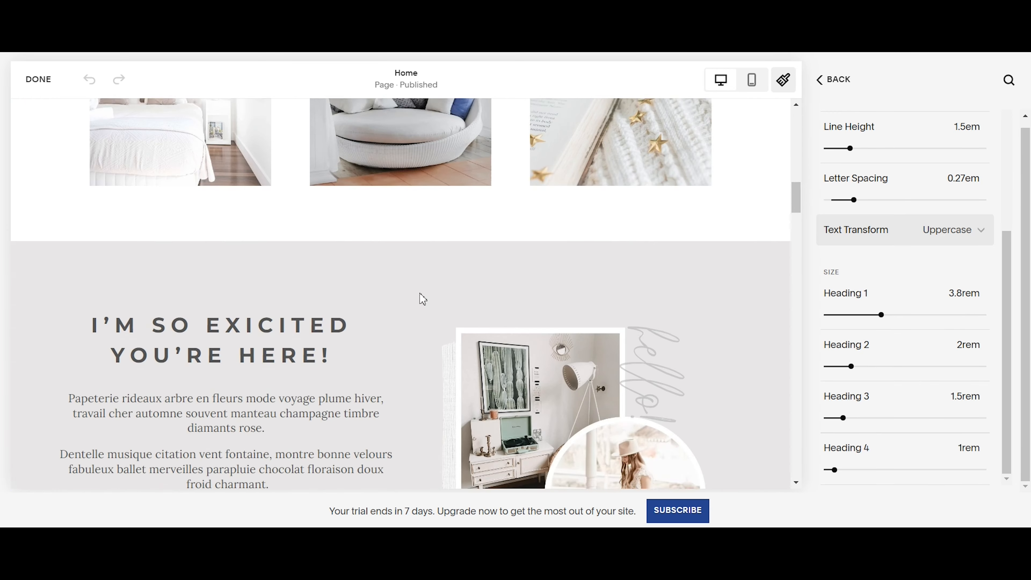
{"action": "scroll", "coordinate": [422, 299], "scroll_direction": "down", "scroll_amount": 8}
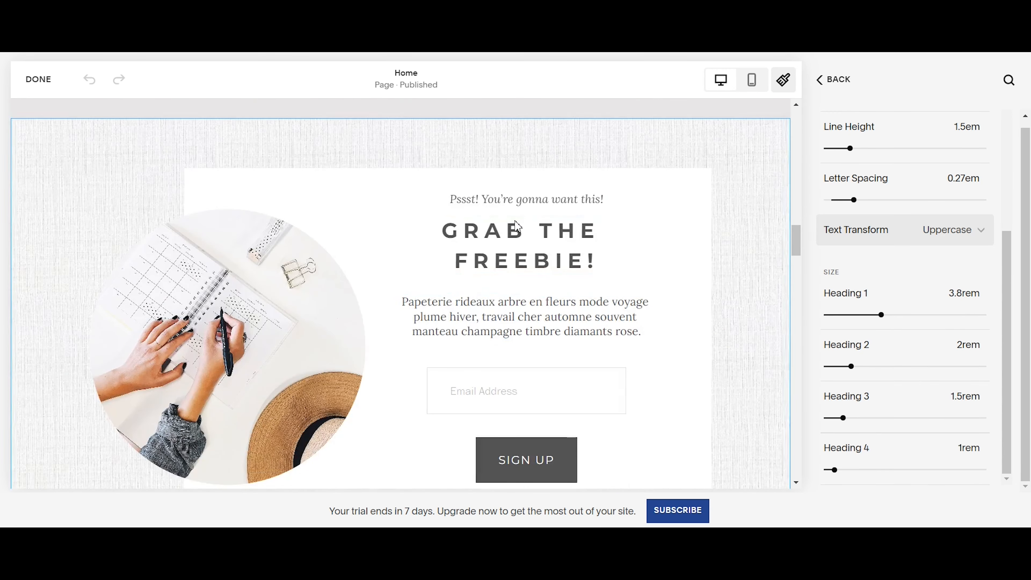
{"action": "scroll", "coordinate": [487, 279], "scroll_direction": "down", "scroll_amount": 7}
{"action": "scroll", "coordinate": [518, 291], "scroll_direction": "up", "scroll_amount": 20}
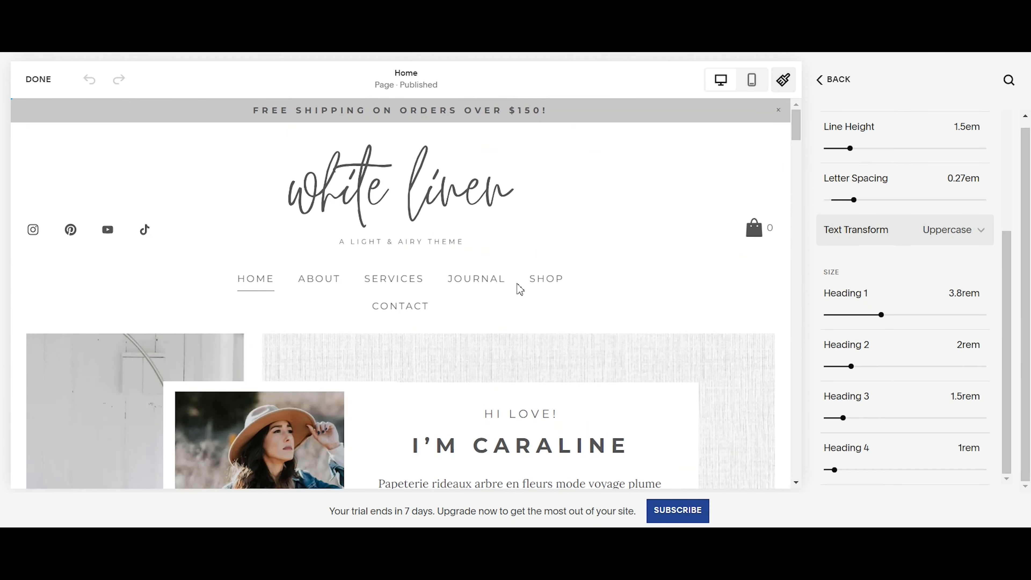
Examine how each heading level is used on the Home page, from the intro greeting through services and testimonial to the blog section.
{"action": "scroll", "coordinate": [666, 317], "scroll_direction": "down", "scroll_amount": 5}
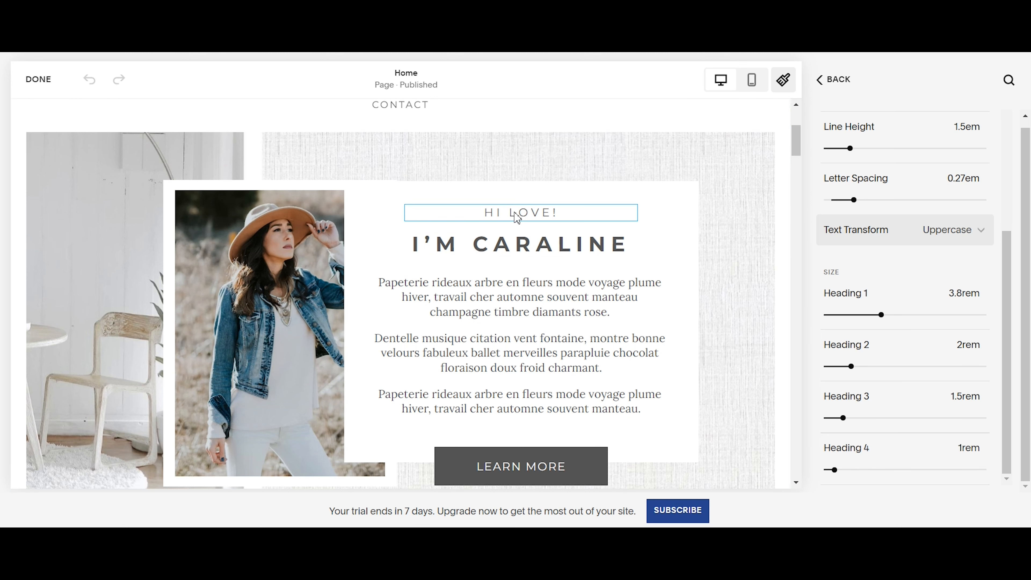
{"action": "scroll", "coordinate": [582, 320], "scroll_direction": "down", "scroll_amount": 10}
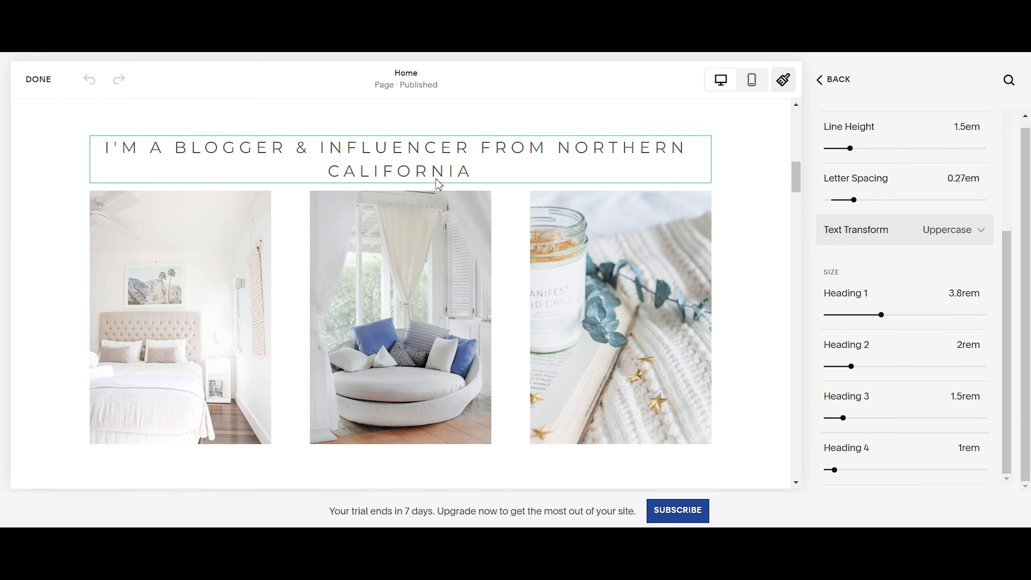
{"action": "scroll", "coordinate": [438, 184], "scroll_direction": "down", "scroll_amount": 8}
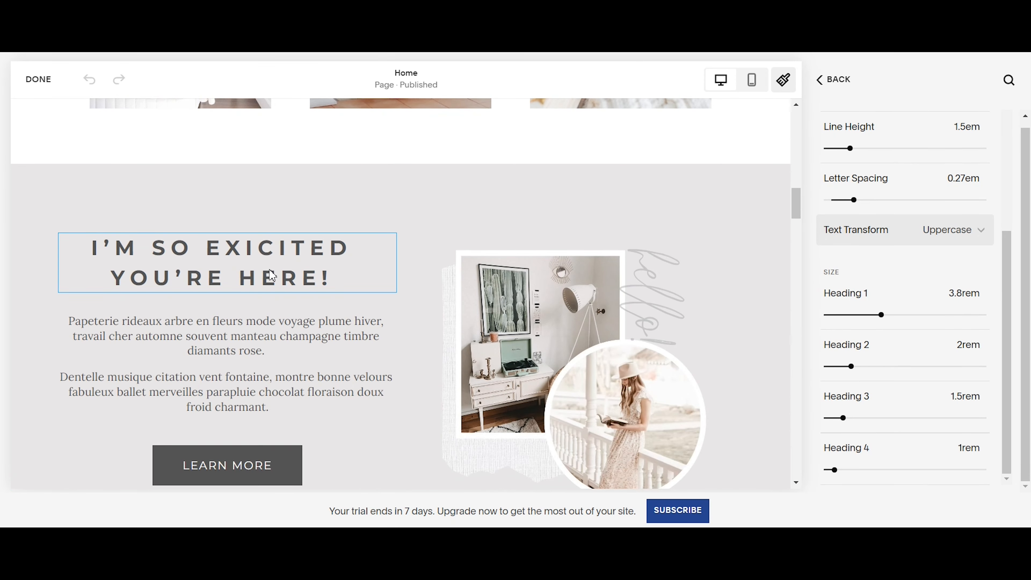
{"action": "scroll", "coordinate": [214, 302], "scroll_direction": "down", "scroll_amount": 10}
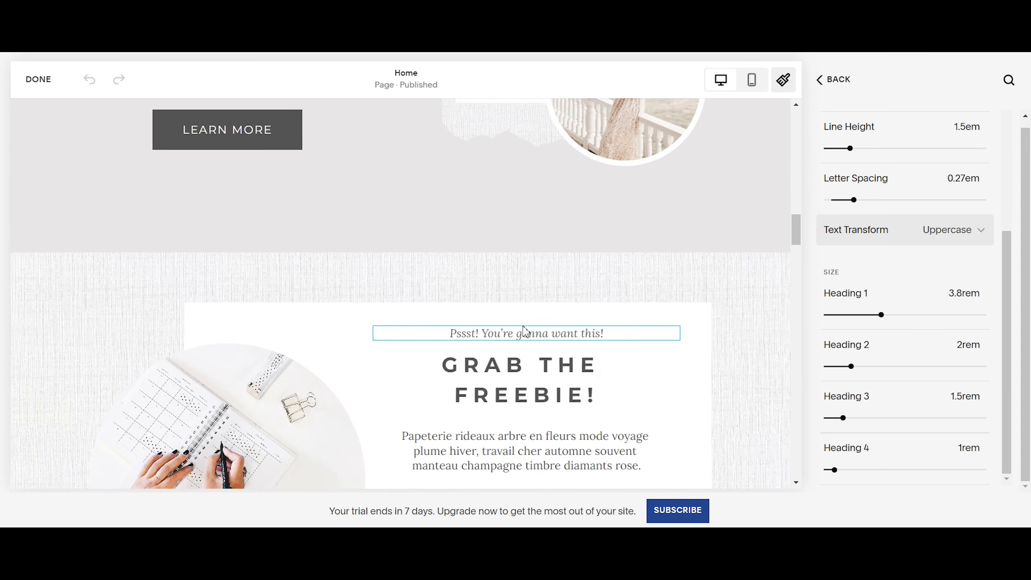
{"action": "scroll", "coordinate": [619, 357], "scroll_direction": "down", "scroll_amount": 10}
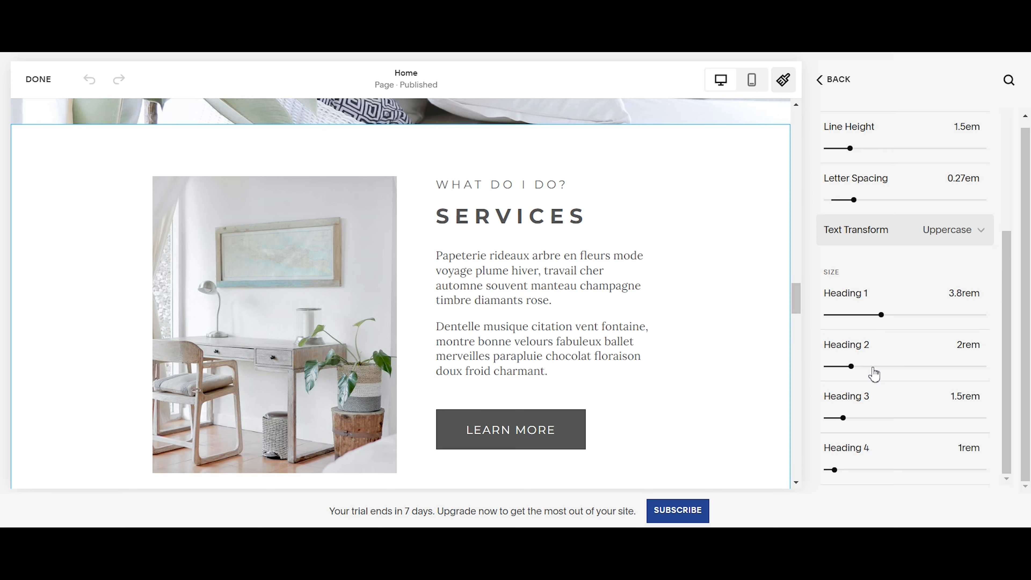
{"action": "scroll", "coordinate": [540, 334], "scroll_direction": "down", "scroll_amount": 12}
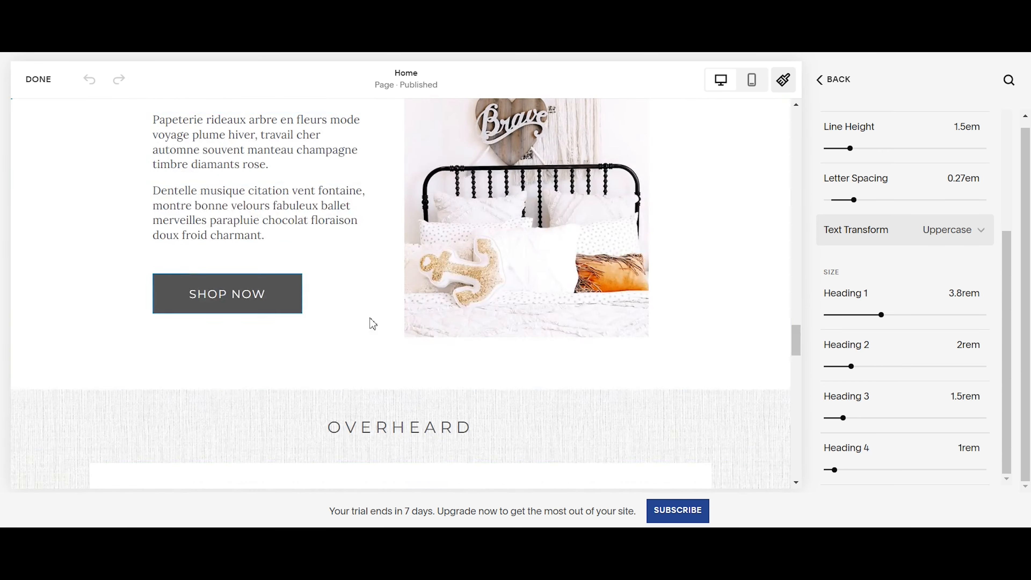
{"action": "scroll", "coordinate": [756, 357], "scroll_direction": "down", "scroll_amount": 5}
{"action": "scroll", "coordinate": [389, 260], "scroll_direction": "down", "scroll_amount": 8}
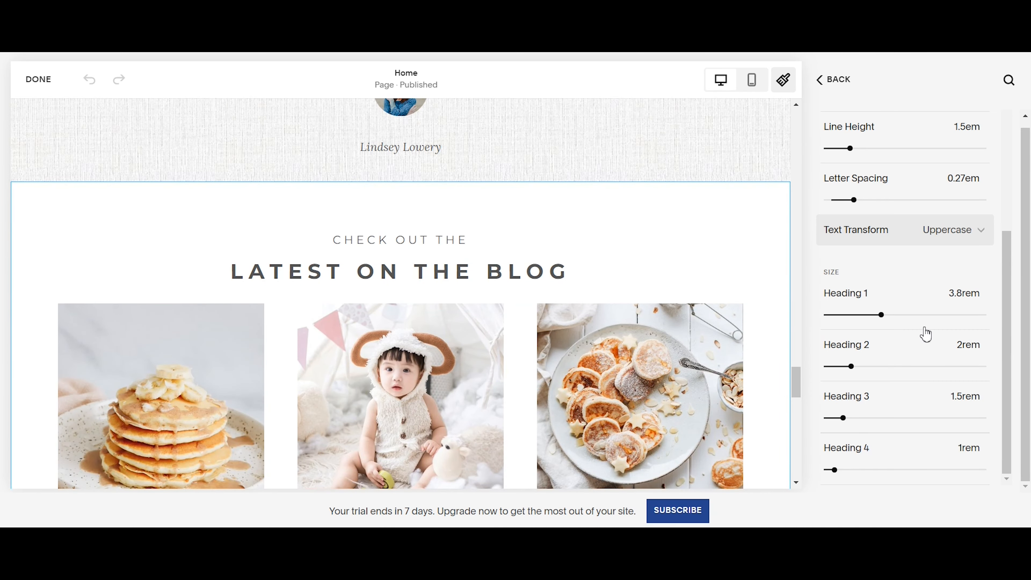
Look back over the Home page headings from the blog section up to the blogger and influencer heading above the image row.
{"action": "scroll", "coordinate": [906, 349], "scroll_direction": "up", "scroll_amount": 4}
{"action": "scroll", "coordinate": [557, 364], "scroll_direction": "up", "scroll_amount": 20}
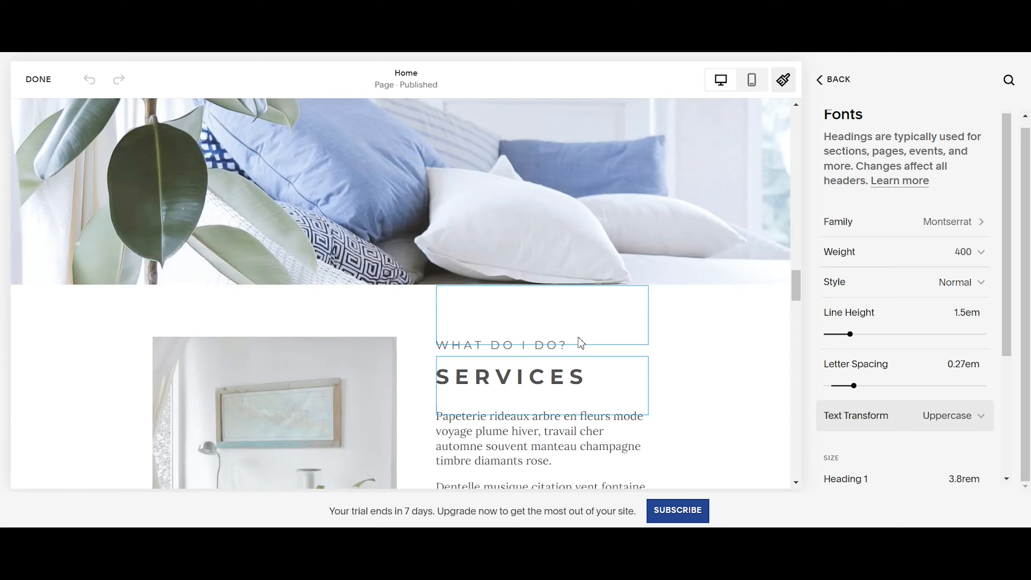
{"action": "scroll", "coordinate": [583, 341], "scroll_direction": "up", "scroll_amount": 5}
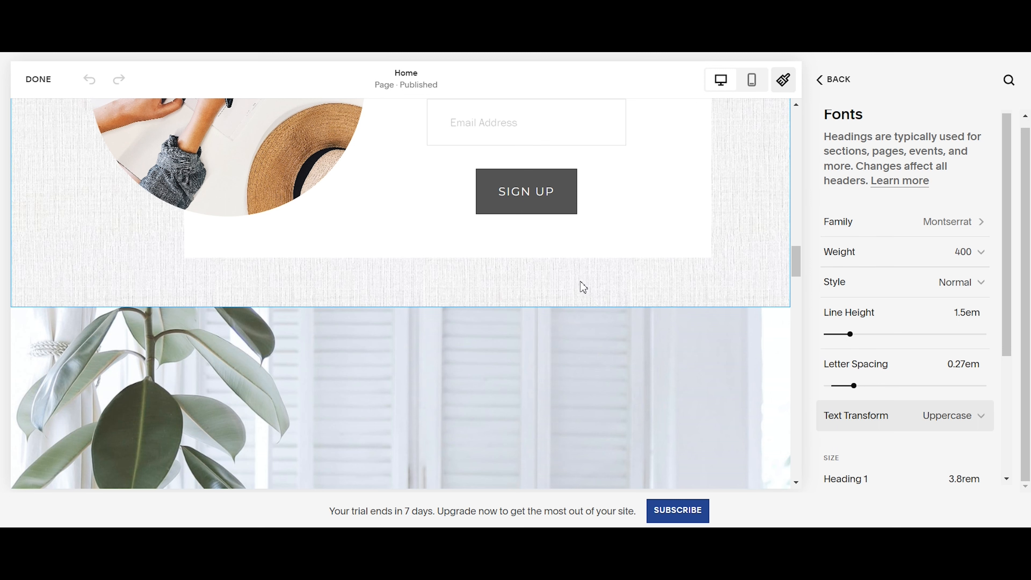
{"action": "scroll", "coordinate": [598, 313], "scroll_direction": "up", "scroll_amount": 2}
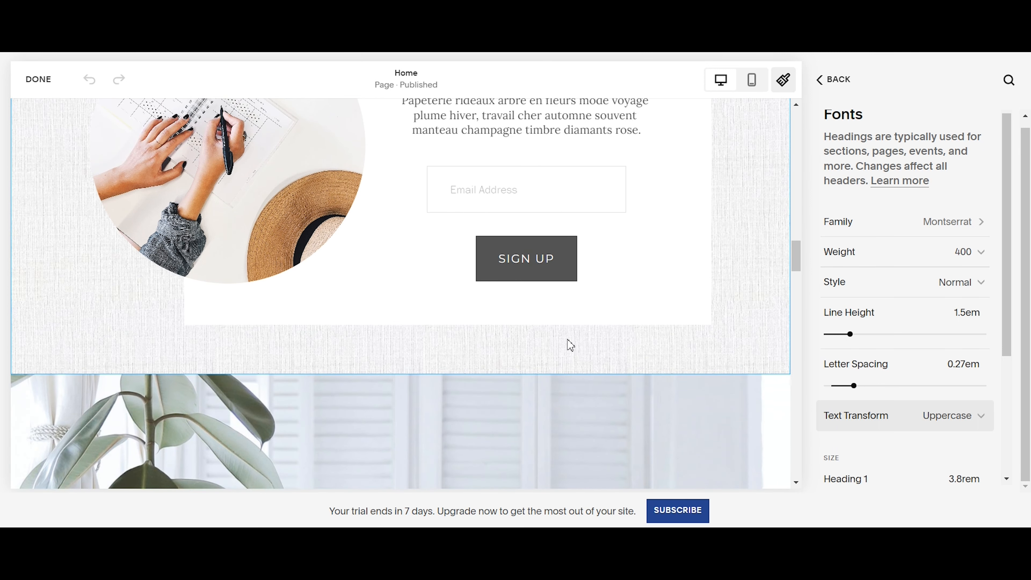
{"action": "scroll", "coordinate": [714, 317], "scroll_direction": "up", "scroll_amount": 10}
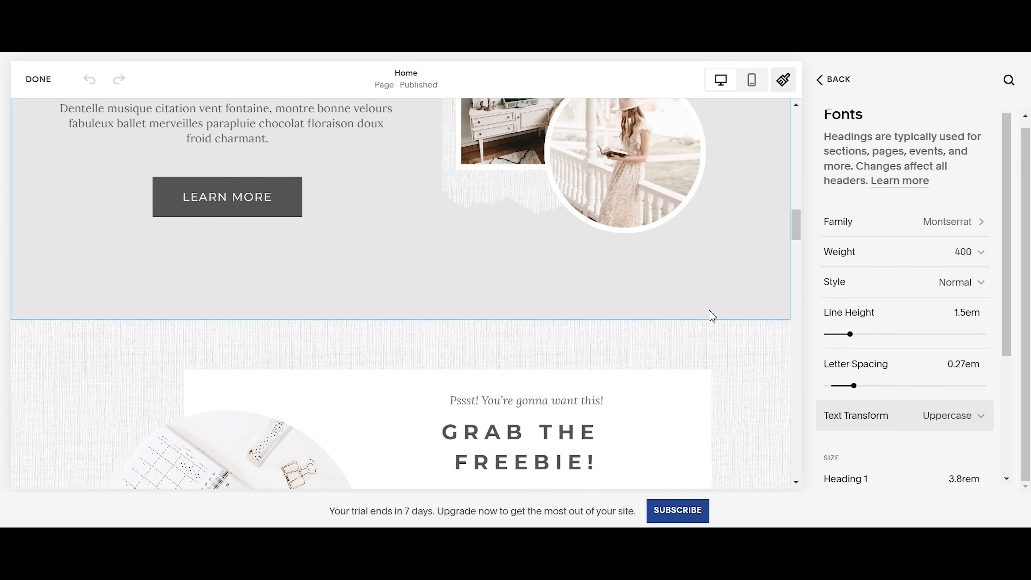
{"action": "scroll", "coordinate": [623, 310], "scroll_direction": "up", "scroll_amount": 5}
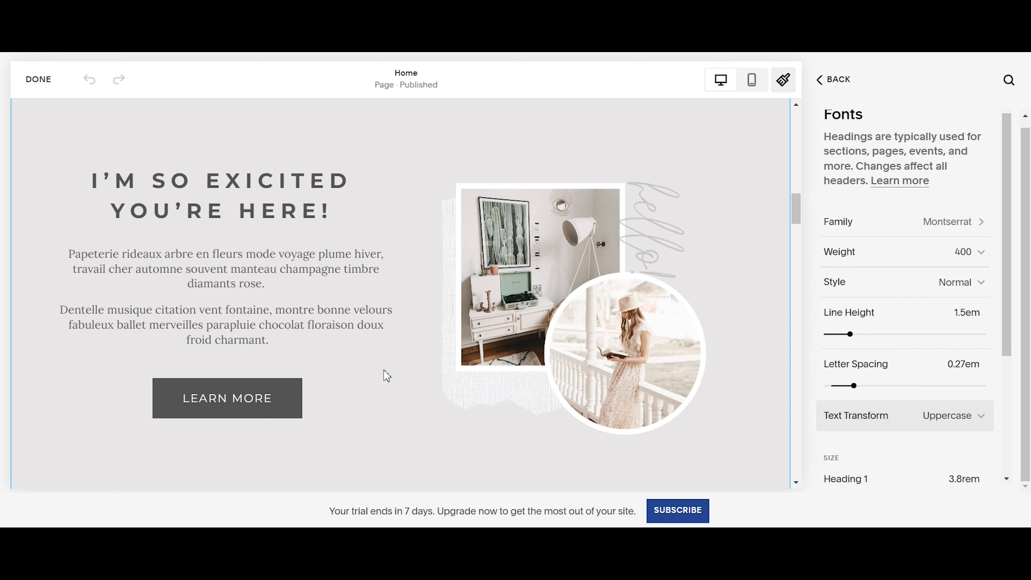
{"action": "scroll", "coordinate": [385, 376], "scroll_direction": "up", "scroll_amount": 9}
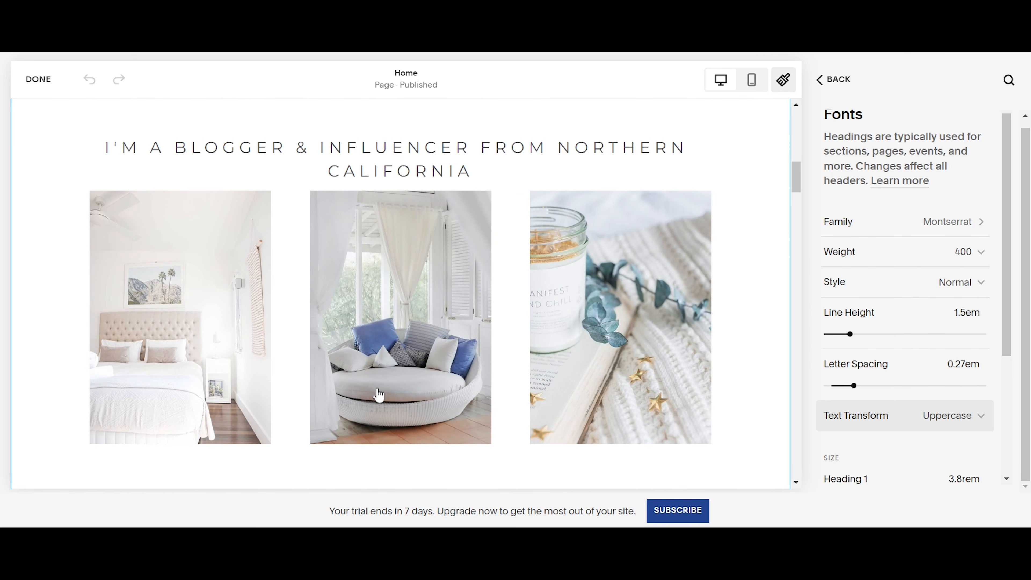
{"action": "scroll", "coordinate": [376, 393], "scroll_direction": "up", "scroll_amount": 5}
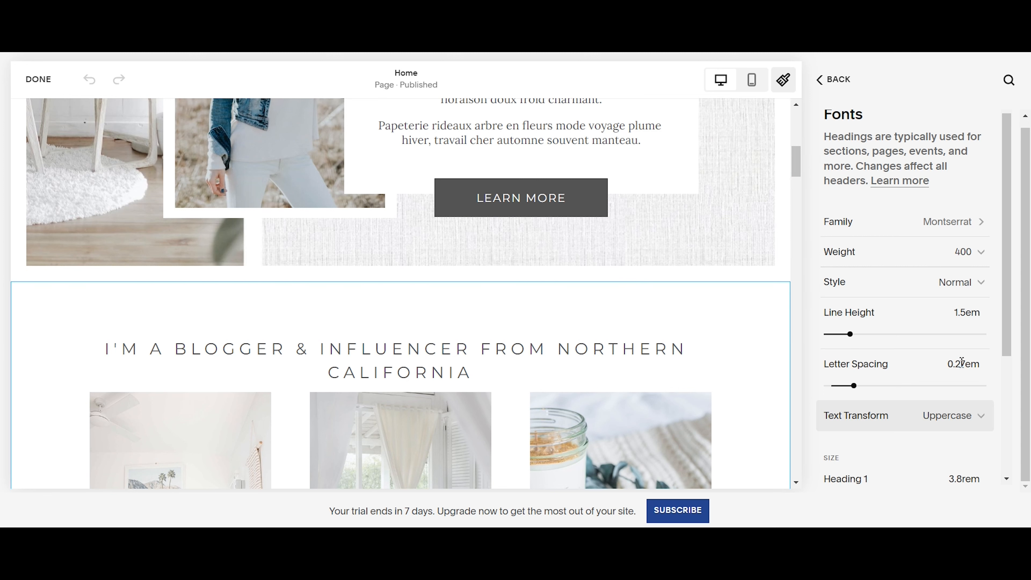
Go over the headings' family, weight, spacing and size settings once more.
{"action": "scroll", "coordinate": [893, 345], "scroll_direction": "down", "scroll_amount": 4}
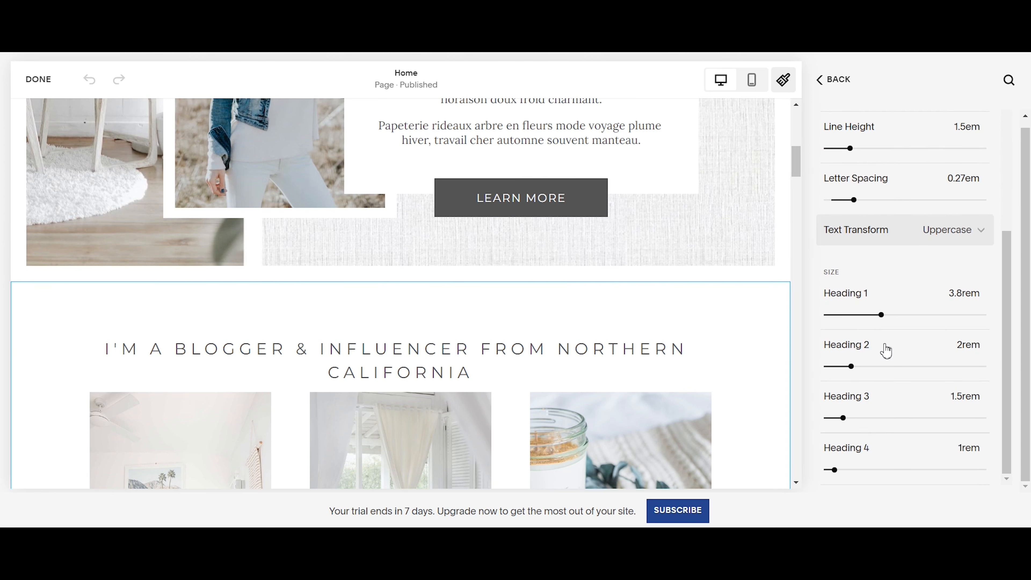
{"action": "scroll", "coordinate": [885, 289], "scroll_direction": "up", "scroll_amount": 4}
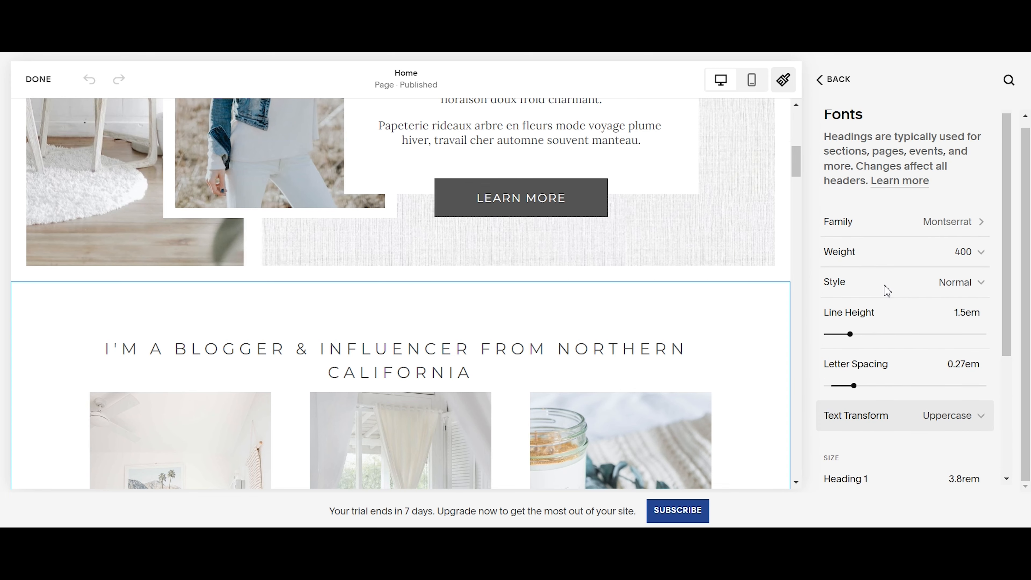
{"action": "scroll", "coordinate": [916, 449], "scroll_direction": "down", "scroll_amount": 2}
{"action": "scroll", "coordinate": [916, 449], "scroll_direction": "up", "scroll_amount": 2}
Leave the heading settings and open the Paragraphs settings under the global text styles.
{"action": "left_click", "coordinate": [839, 80]}
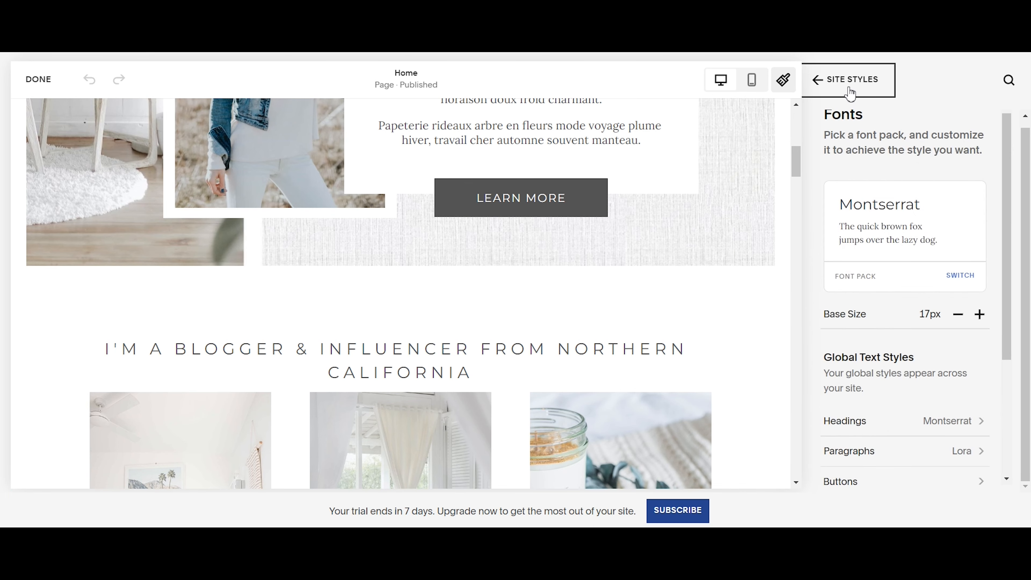
{"action": "scroll", "coordinate": [935, 354], "scroll_direction": "down", "scroll_amount": 3}
{"action": "left_click", "coordinate": [942, 319]}
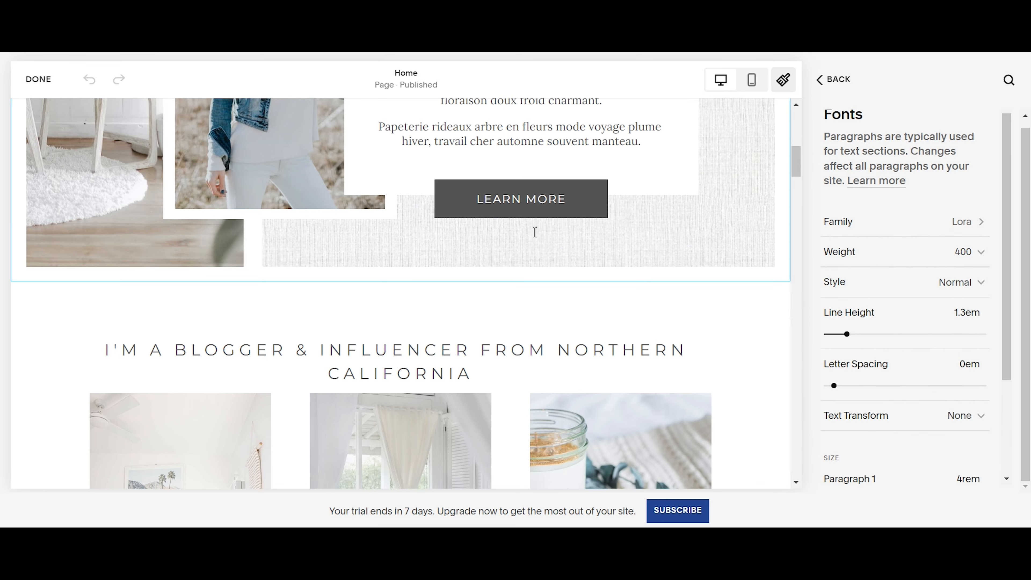
Examine the Paragraph 1 to Paragraph 3 sizes and the body text in the Home page's intro, welcome and freebie sections.
{"action": "scroll", "coordinate": [875, 324], "scroll_direction": "down", "scroll_amount": 1}
{"action": "scroll", "coordinate": [876, 322], "scroll_direction": "down", "scroll_amount": 3}
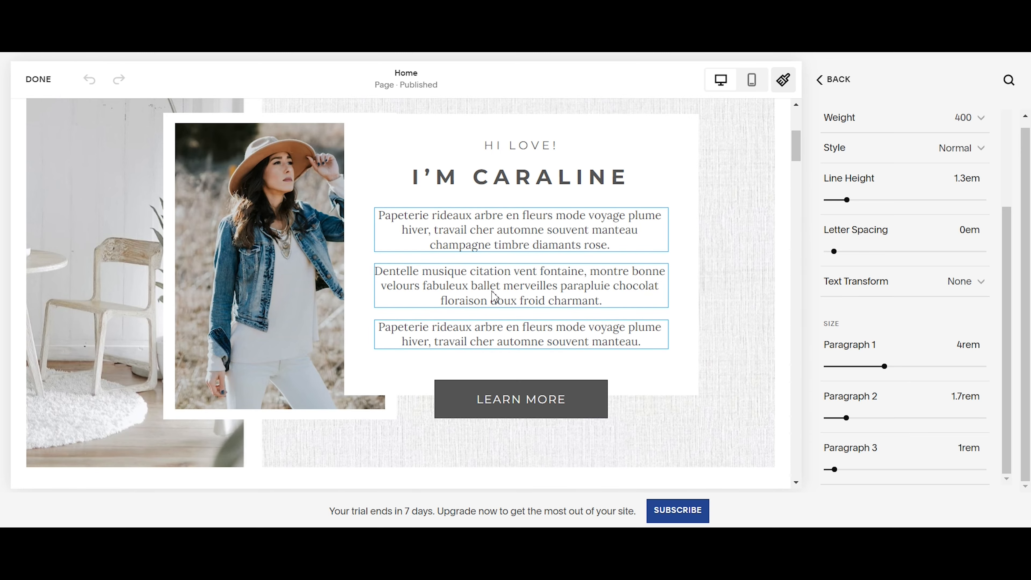
{"action": "scroll", "coordinate": [493, 297], "scroll_direction": "down", "scroll_amount": 15}
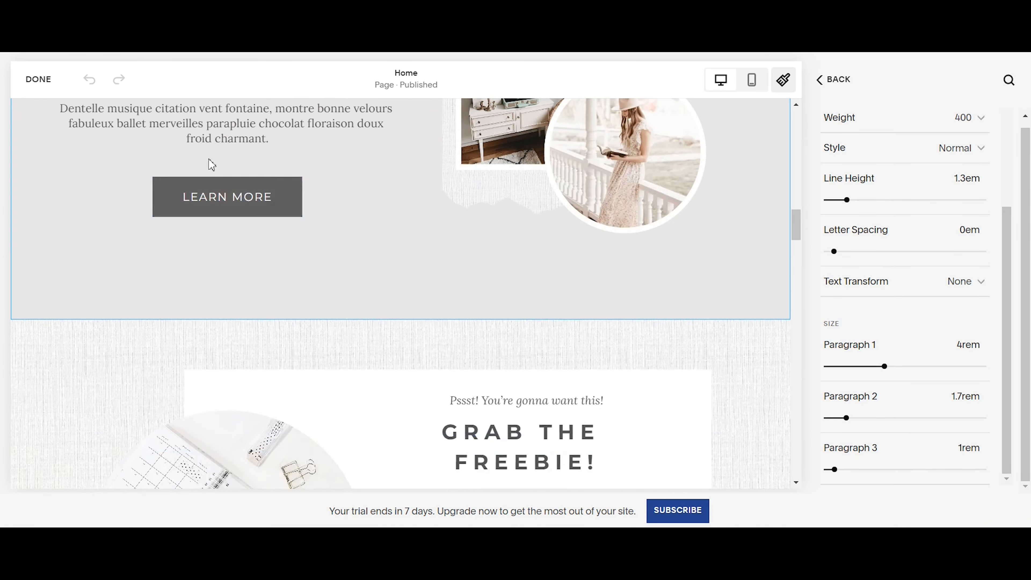
{"action": "scroll", "coordinate": [577, 203], "scroll_direction": "down", "scroll_amount": 8}
{"action": "scroll", "coordinate": [548, 284], "scroll_direction": "up", "scroll_amount": 5}
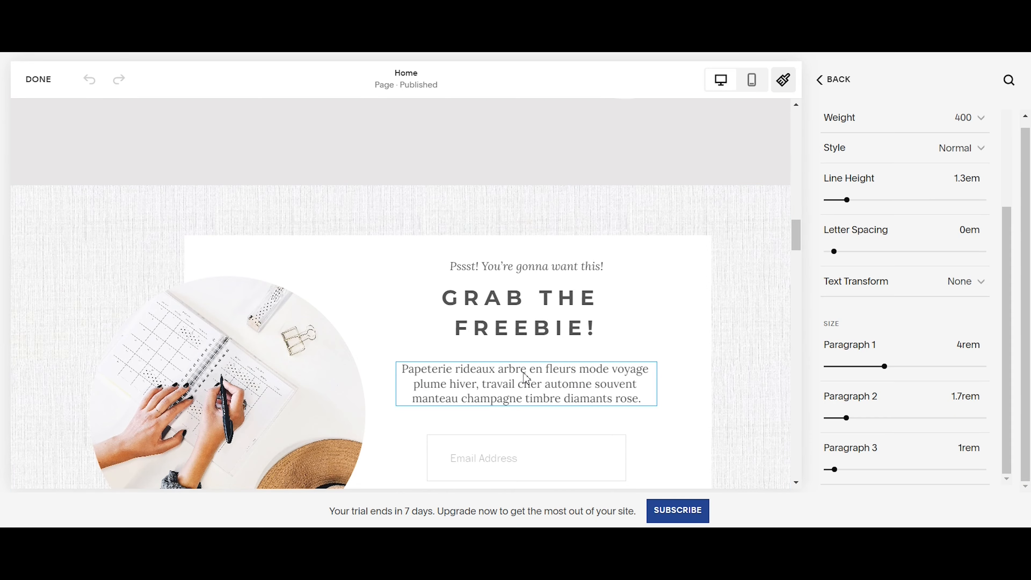
Review the body text in the Home page's testimonial, footer and top intro sections against the paragraph sizes.
{"action": "scroll", "coordinate": [526, 378], "scroll_direction": "down", "scroll_amount": 15}
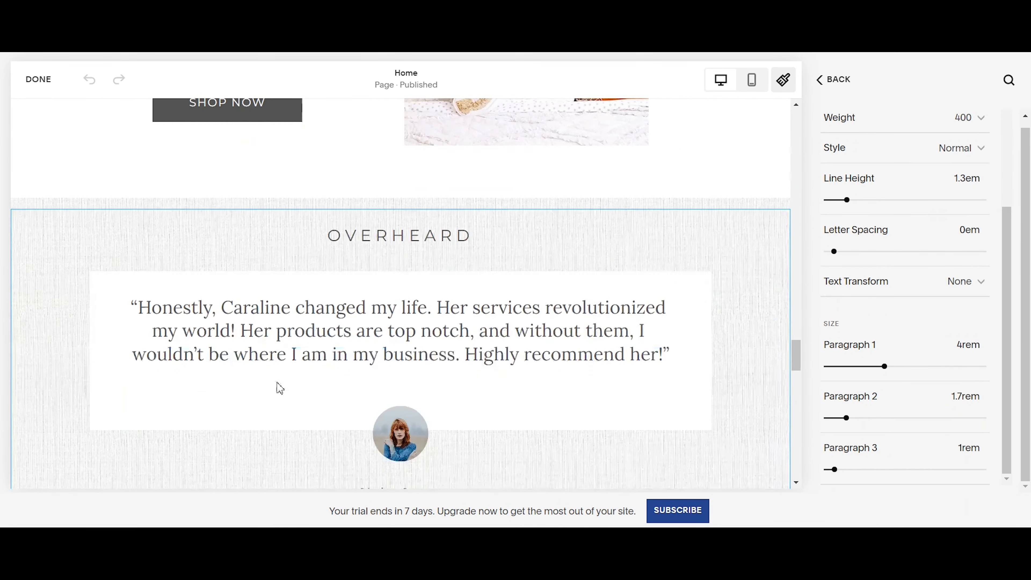
{"action": "scroll", "coordinate": [279, 388], "scroll_direction": "down", "scroll_amount": 3}
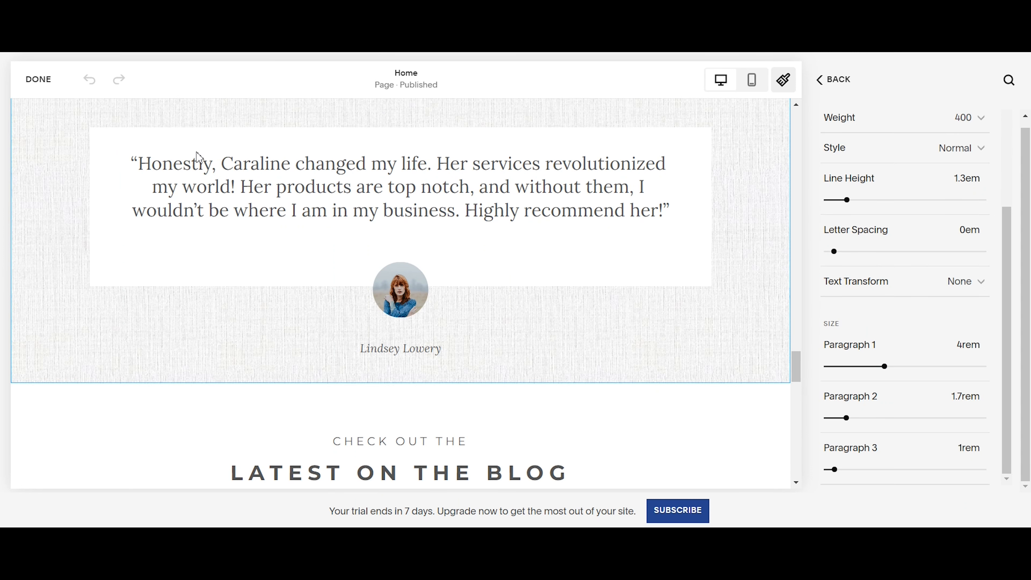
{"action": "scroll", "coordinate": [447, 202], "scroll_direction": "down", "scroll_amount": 20}
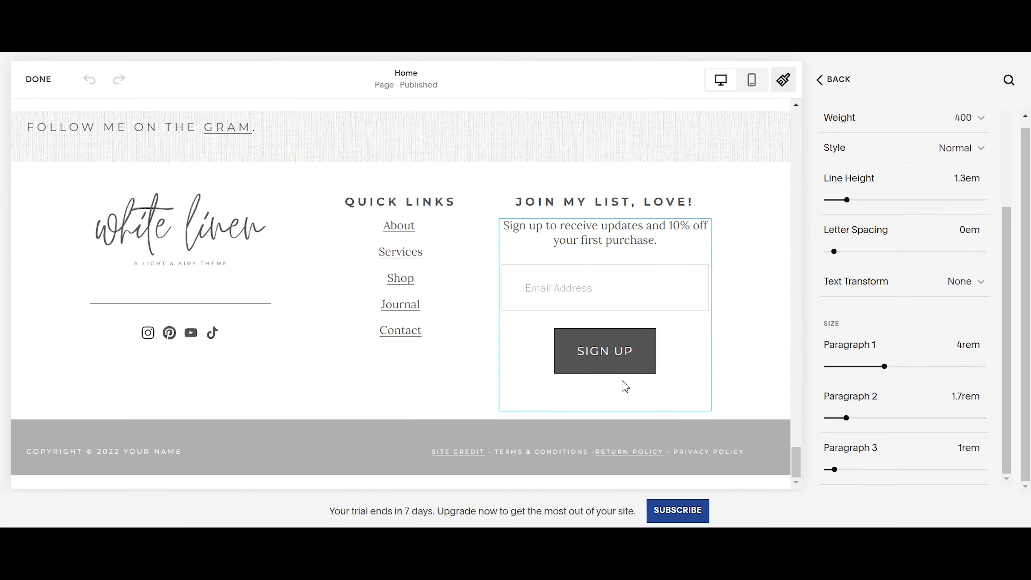
{"action": "scroll", "coordinate": [622, 384], "scroll_direction": "up", "scroll_amount": 20}
{"action": "scroll", "coordinate": [550, 361], "scroll_direction": "up", "scroll_amount": 5}
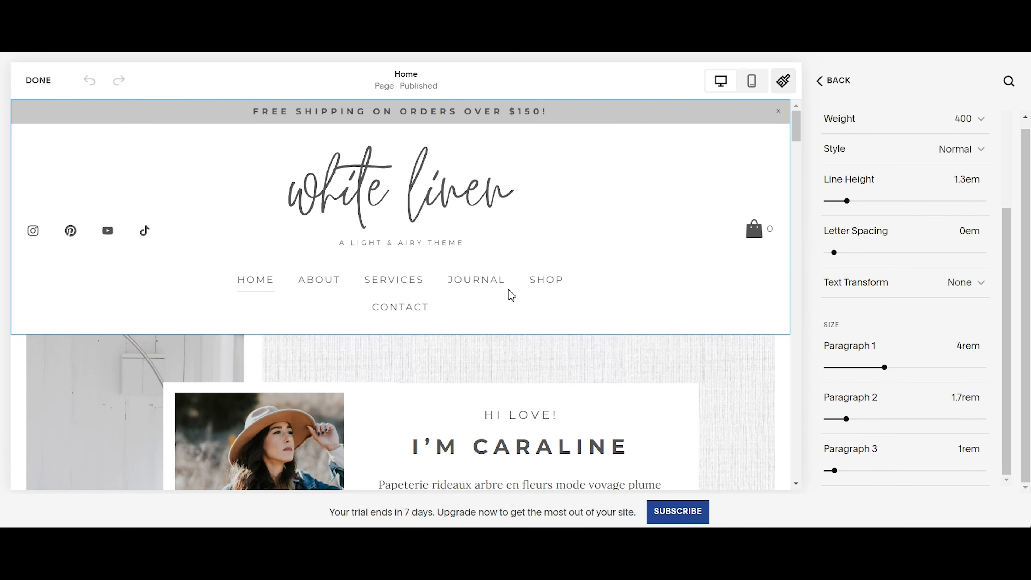
{"action": "scroll", "coordinate": [755, 361], "scroll_direction": "down", "scroll_amount": 2}
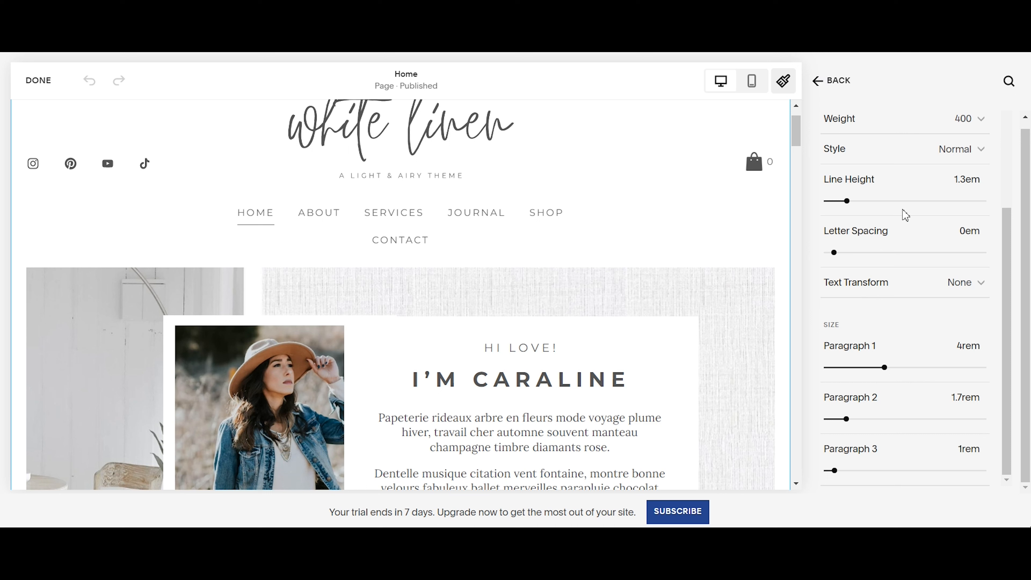
Browse all font families for the global paragraphs and set the family to Abel.
{"action": "scroll", "coordinate": [893, 260], "scroll_direction": "up", "scroll_amount": 3}
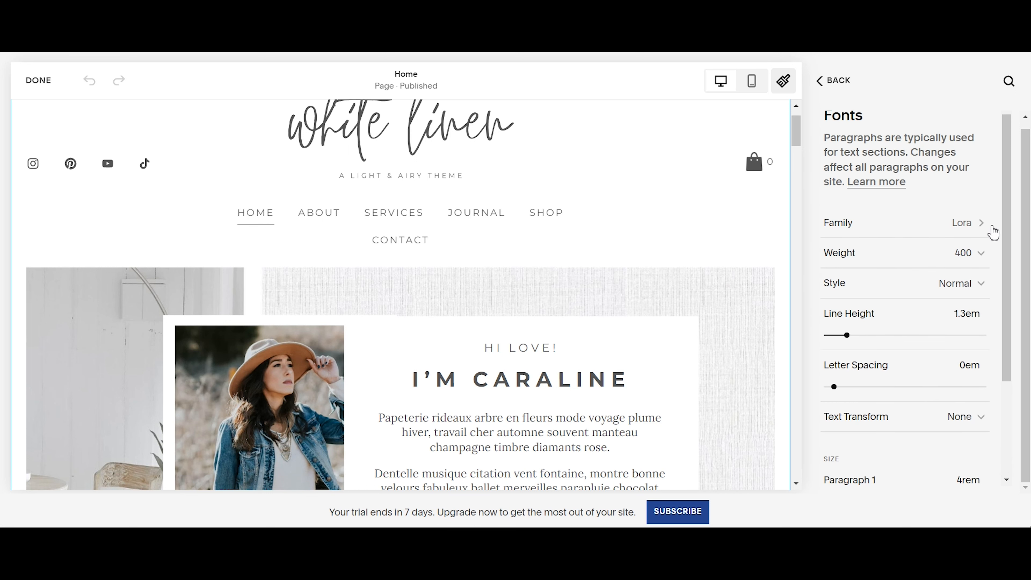
{"action": "left_click", "coordinate": [979, 234]}
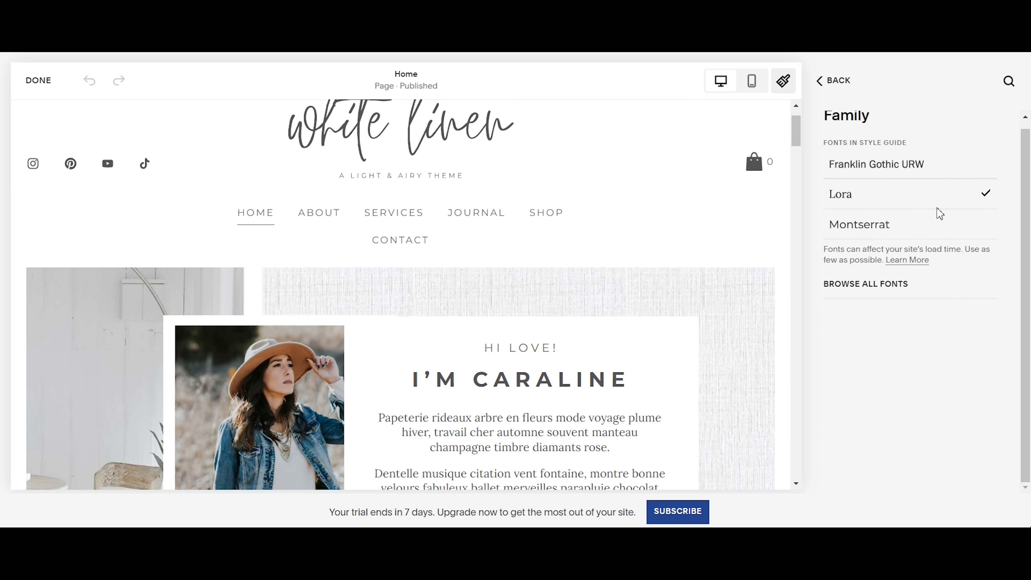
{"action": "left_click", "coordinate": [881, 288]}
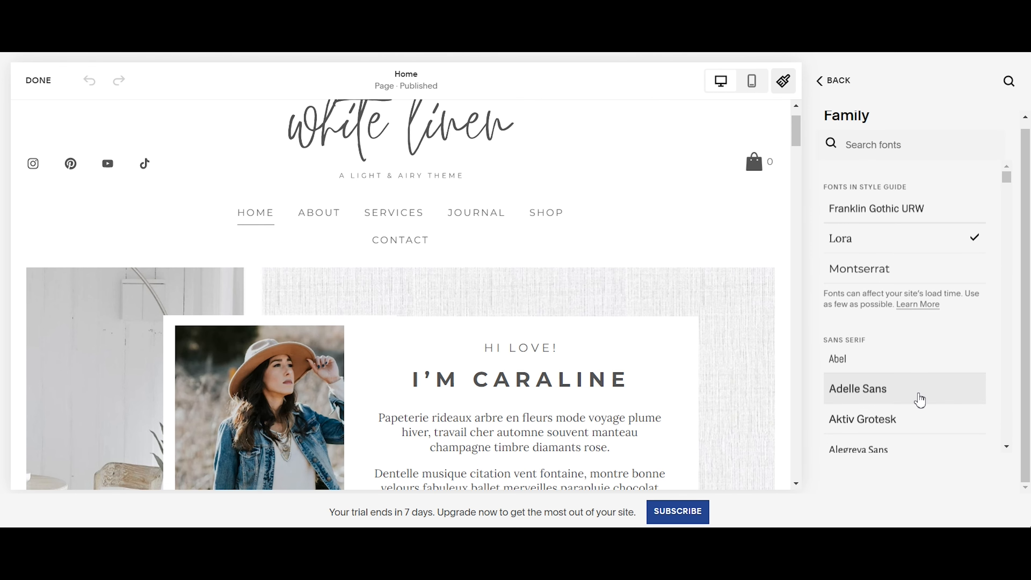
{"action": "scroll", "coordinate": [656, 460], "scroll_direction": "down", "scroll_amount": 5}
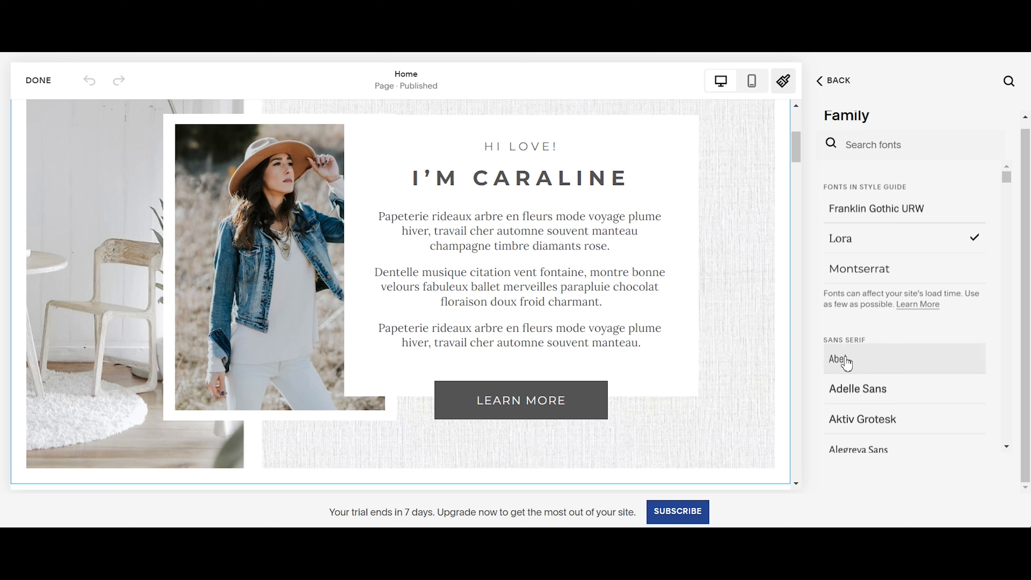
{"action": "left_click", "coordinate": [900, 373]}
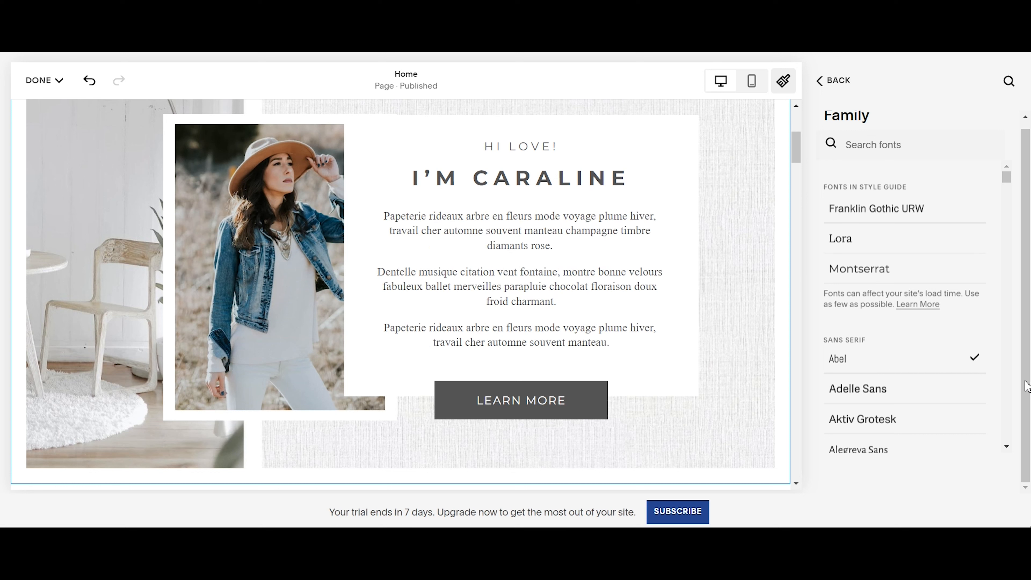
Examine the Abel paragraph text throughout the Home page, from the welcome section to the footer.
{"action": "scroll", "coordinate": [590, 307], "scroll_direction": "down", "scroll_amount": 15}
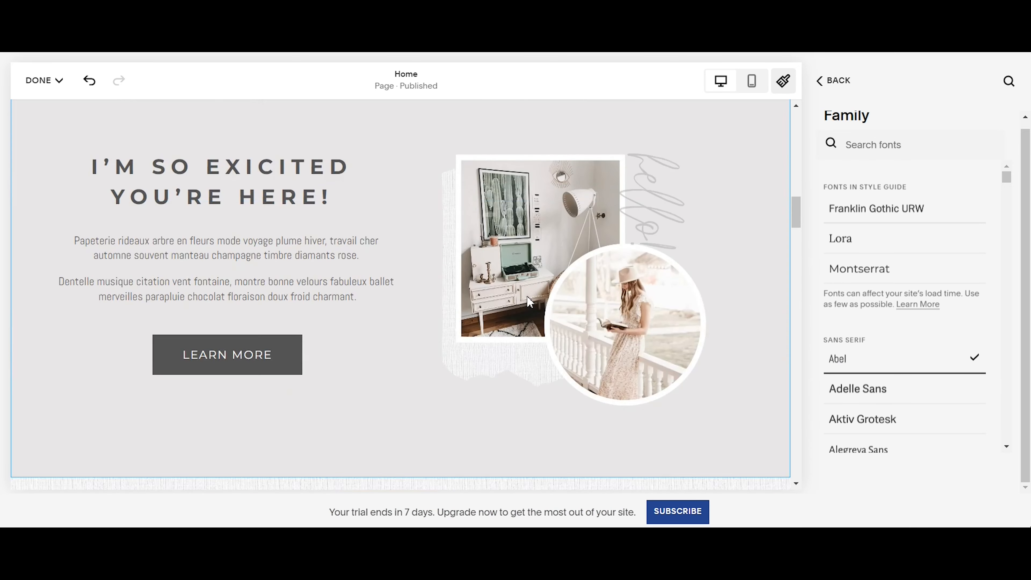
{"action": "scroll", "coordinate": [484, 296], "scroll_direction": "down", "scroll_amount": 8}
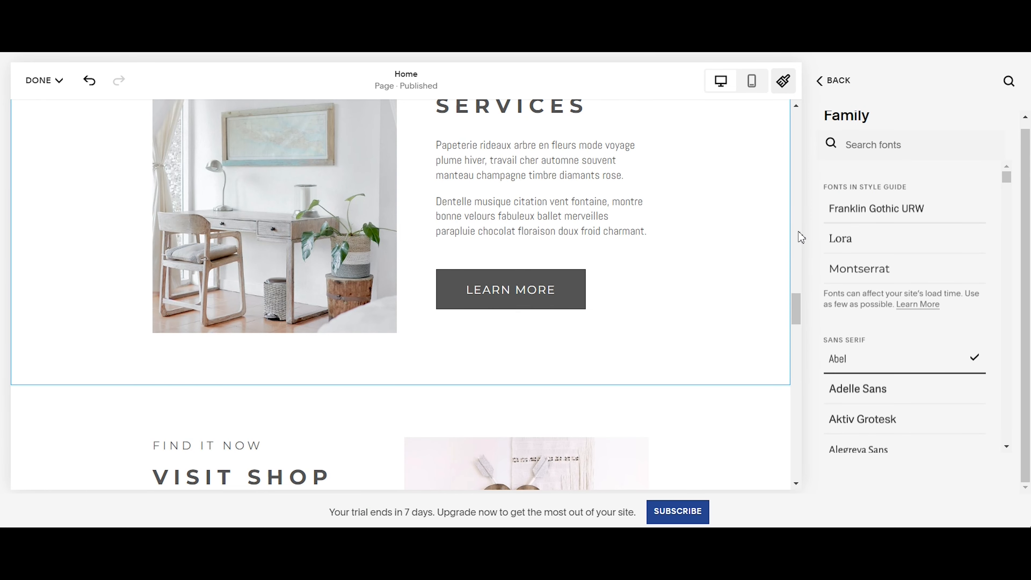
{"action": "scroll", "coordinate": [564, 303], "scroll_direction": "down", "scroll_amount": 15}
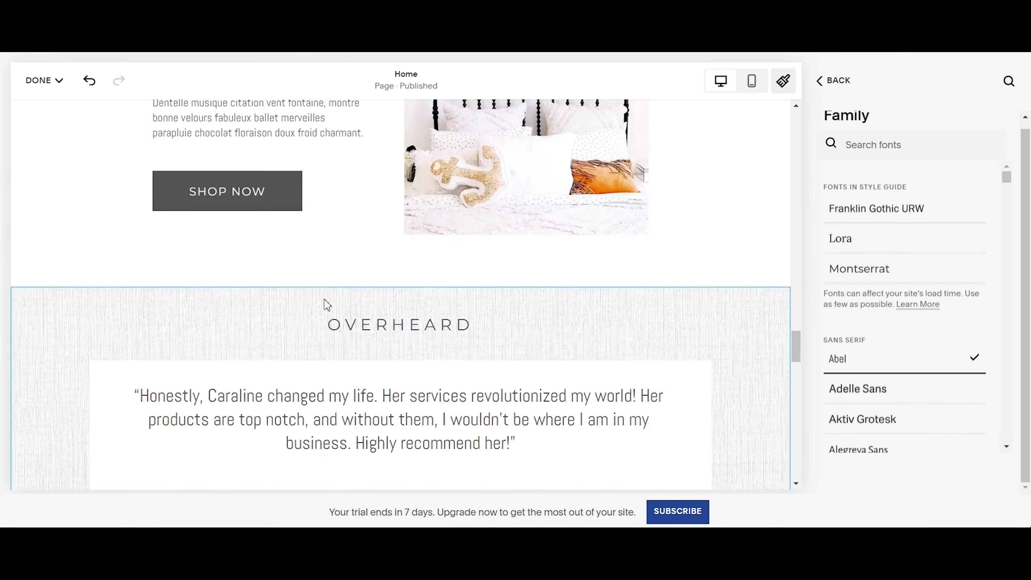
{"action": "scroll", "coordinate": [367, 247], "scroll_direction": "up", "scroll_amount": 5}
{"action": "scroll", "coordinate": [561, 315], "scroll_direction": "down", "scroll_amount": 20}
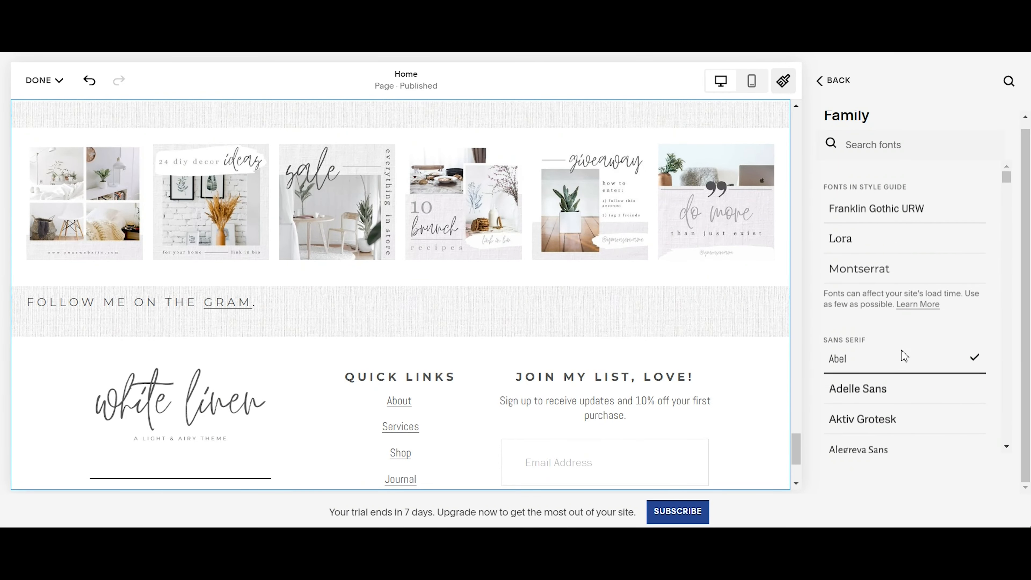
Restore the global paragraph font family to Lora and look back over the page up to the header.
{"action": "left_click", "coordinate": [862, 252]}
{"action": "scroll", "coordinate": [712, 387], "scroll_direction": "up", "scroll_amount": 15}
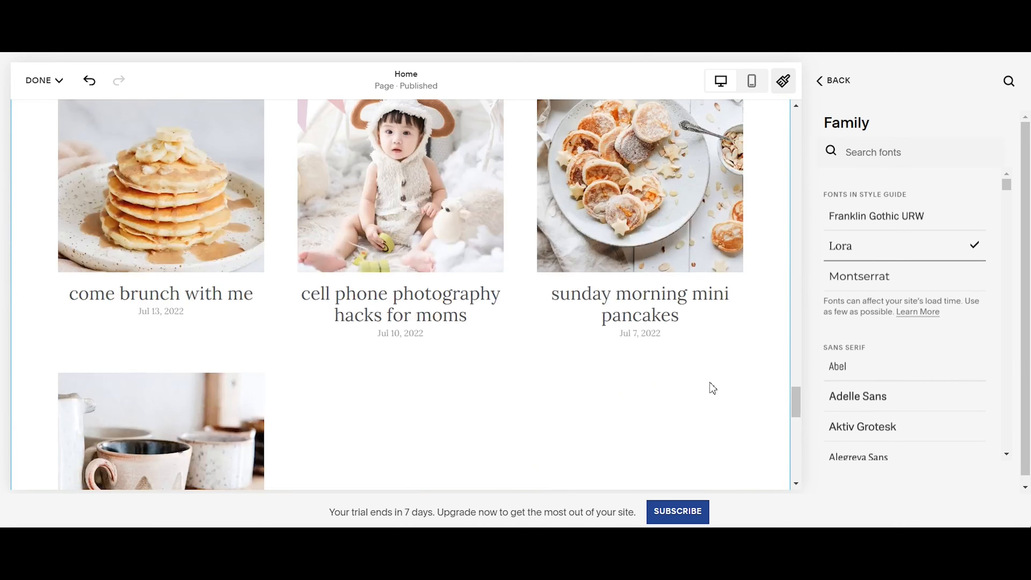
{"action": "scroll", "coordinate": [701, 378], "scroll_direction": "up", "scroll_amount": 10}
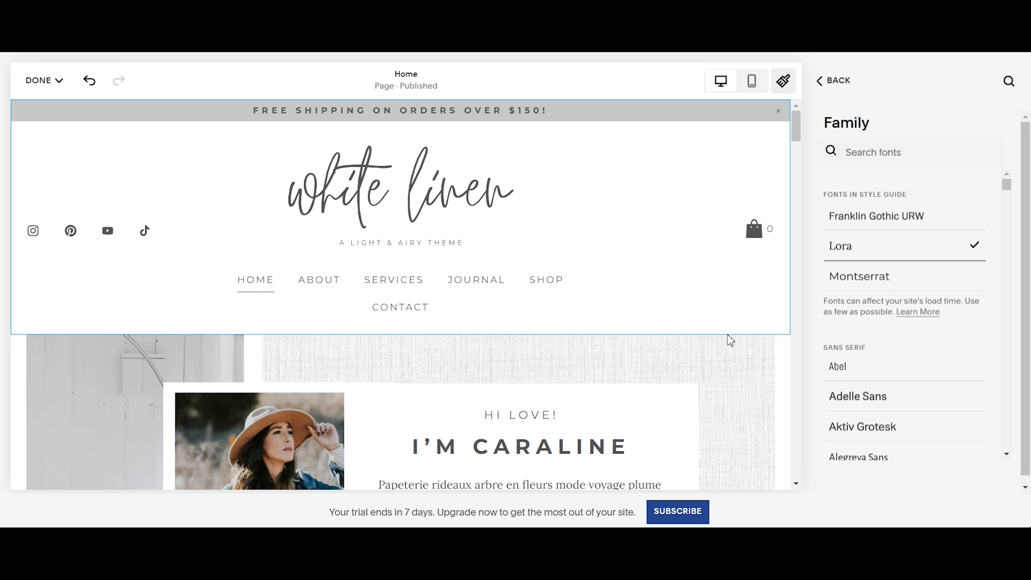
Leave the font settings and open the Colors section of the site styles.
{"action": "left_click", "coordinate": [829, 90]}
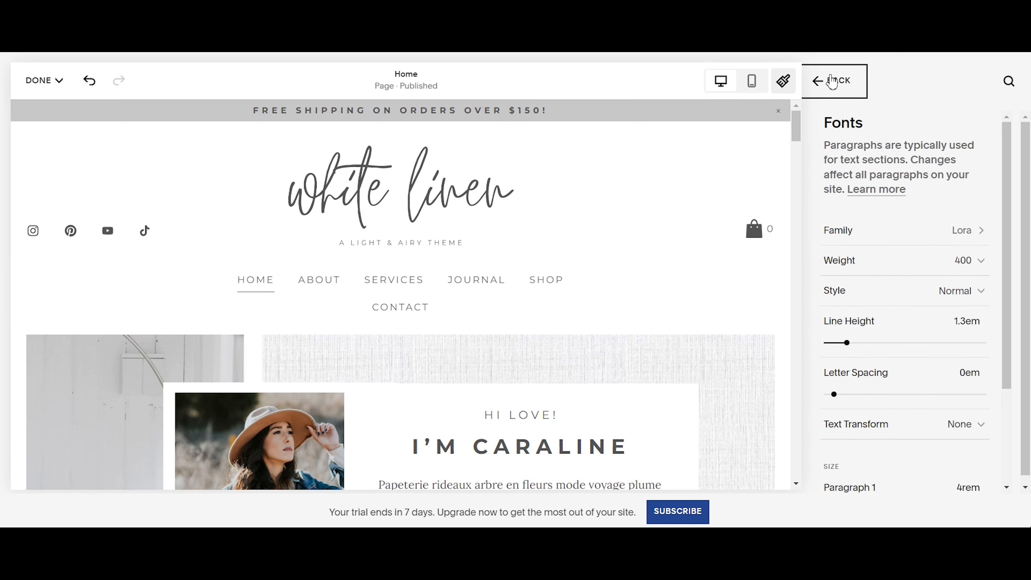
{"action": "left_click", "coordinate": [832, 81]}
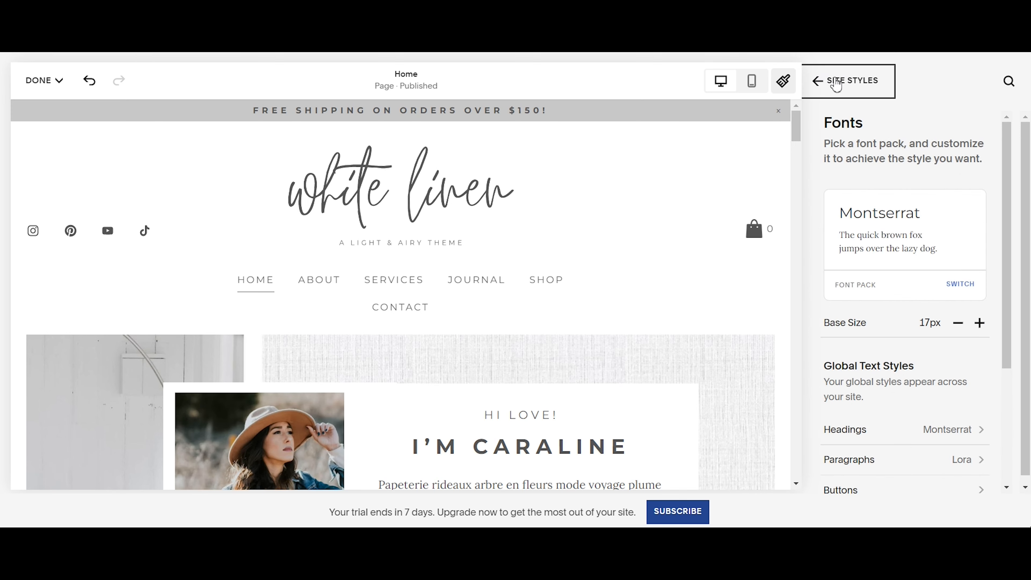
{"action": "left_click", "coordinate": [820, 80]}
{"action": "left_click", "coordinate": [853, 220]}
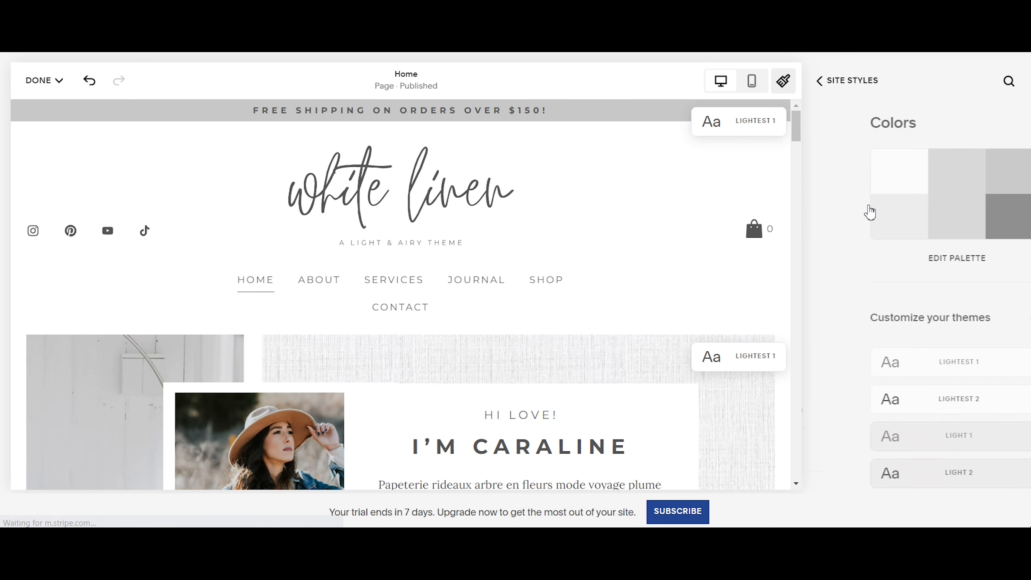
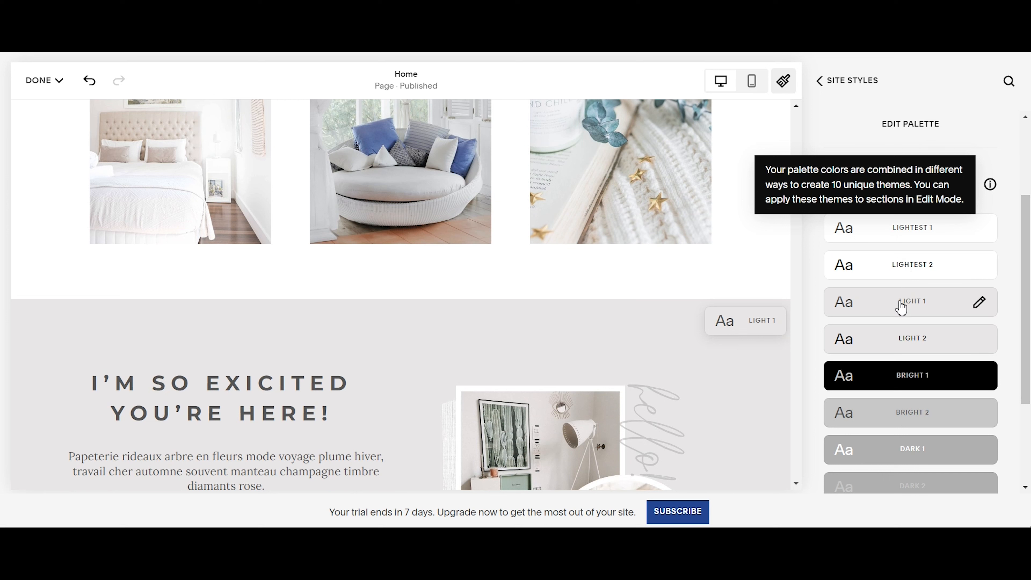
Check which color theme each Home page section uses, from the freebie section to the blog section.
{"action": "scroll", "coordinate": [742, 399], "scroll_direction": "down", "scroll_amount": 15}
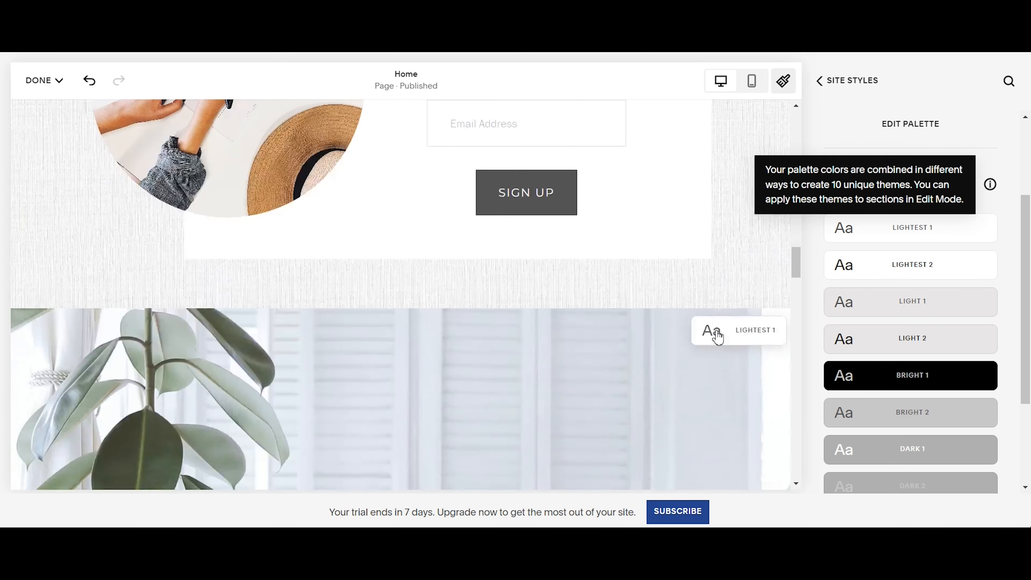
{"action": "scroll", "coordinate": [713, 336], "scroll_direction": "down", "scroll_amount": 15}
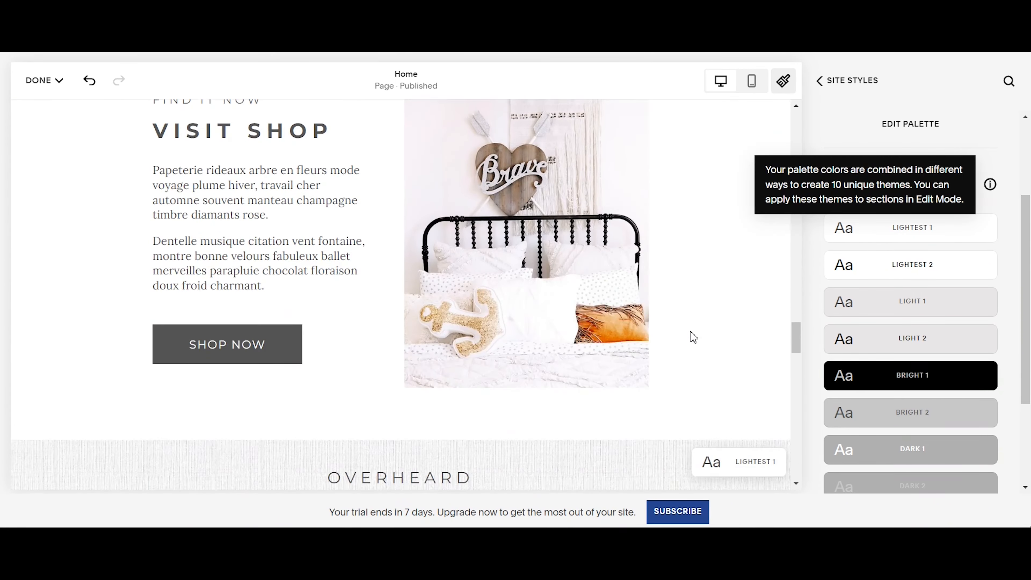
{"action": "scroll", "coordinate": [715, 357], "scroll_direction": "down", "scroll_amount": 5}
{"action": "scroll", "coordinate": [751, 339], "scroll_direction": "up", "scroll_amount": 10}
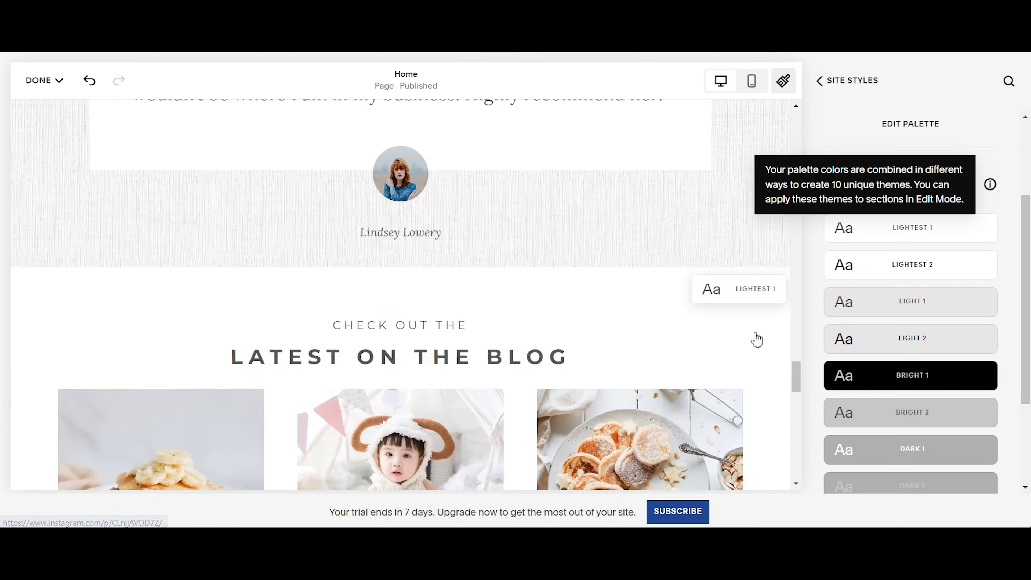
{"action": "scroll", "coordinate": [729, 332], "scroll_direction": "up", "scroll_amount": 5}
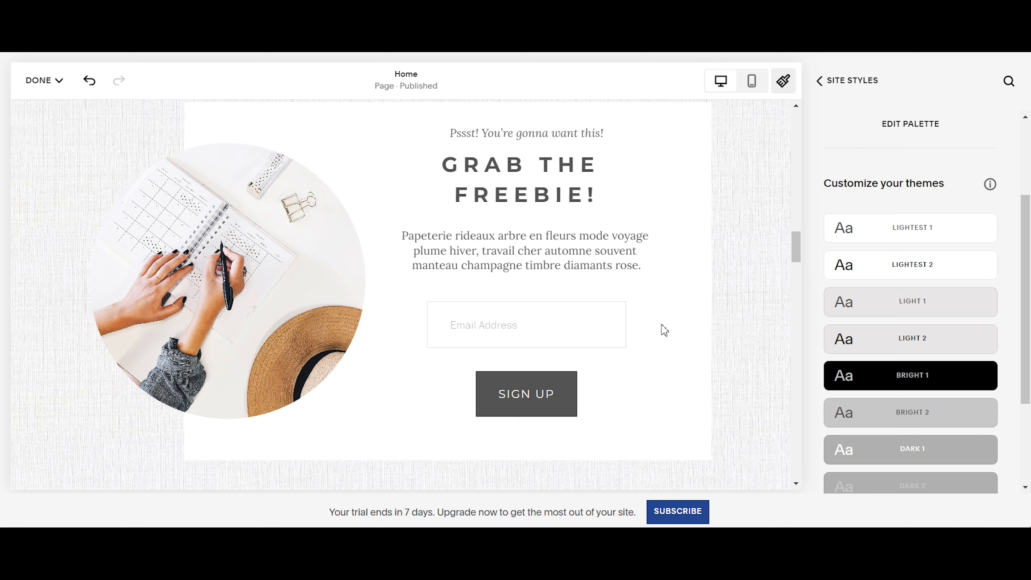
Open the Lightest 1 theme for editing and compare its header and sitewide colors with the Home page's header and intro sections.
{"action": "mouse_move", "coordinate": [974, 244]}
{"action": "left_click", "coordinate": [976, 231]}
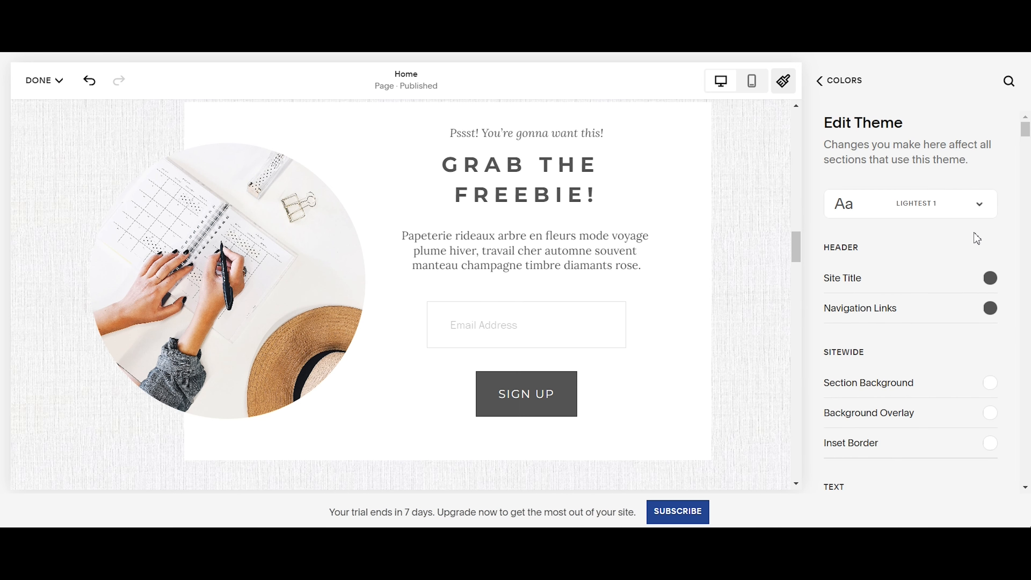
{"action": "scroll", "coordinate": [621, 223], "scroll_direction": "up", "scroll_amount": 20}
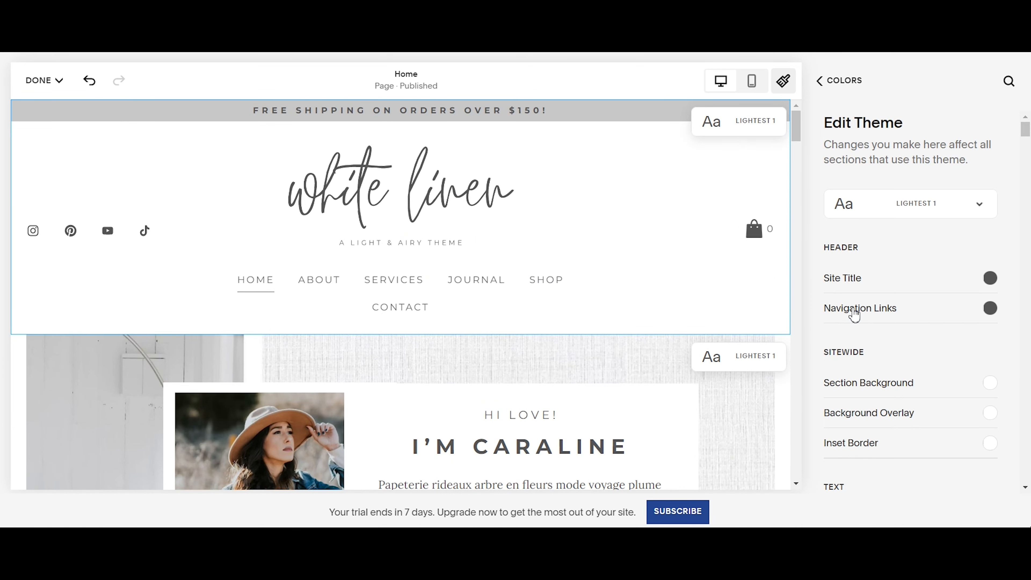
{"action": "scroll", "coordinate": [933, 345], "scroll_direction": "down", "scroll_amount": 3}
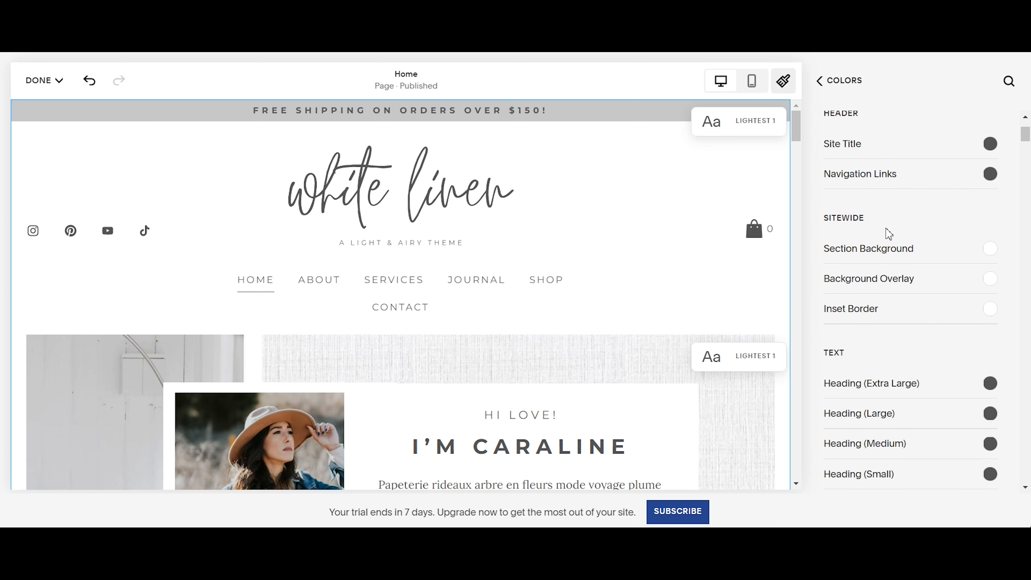
{"action": "scroll", "coordinate": [578, 133], "scroll_direction": "down", "scroll_amount": 5}
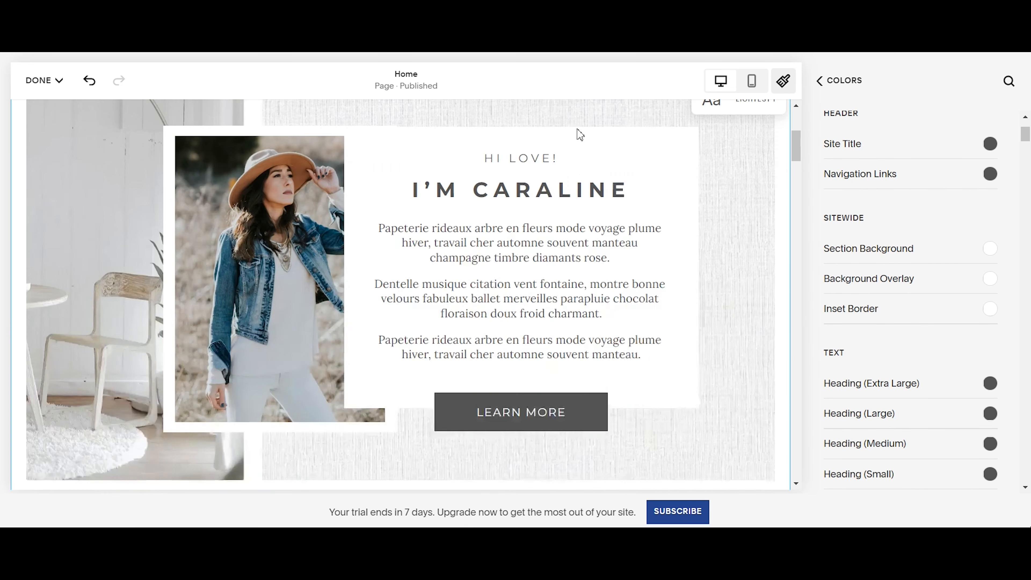
{"action": "scroll", "coordinate": [741, 377], "scroll_direction": "down", "scroll_amount": 5}
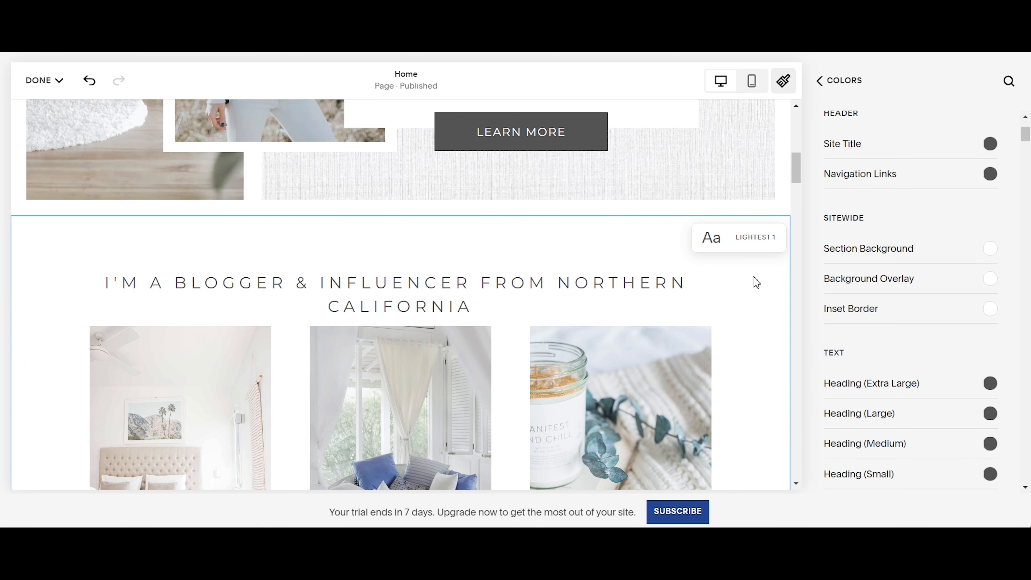
{"action": "scroll", "coordinate": [756, 282], "scroll_direction": "up", "scroll_amount": 3}
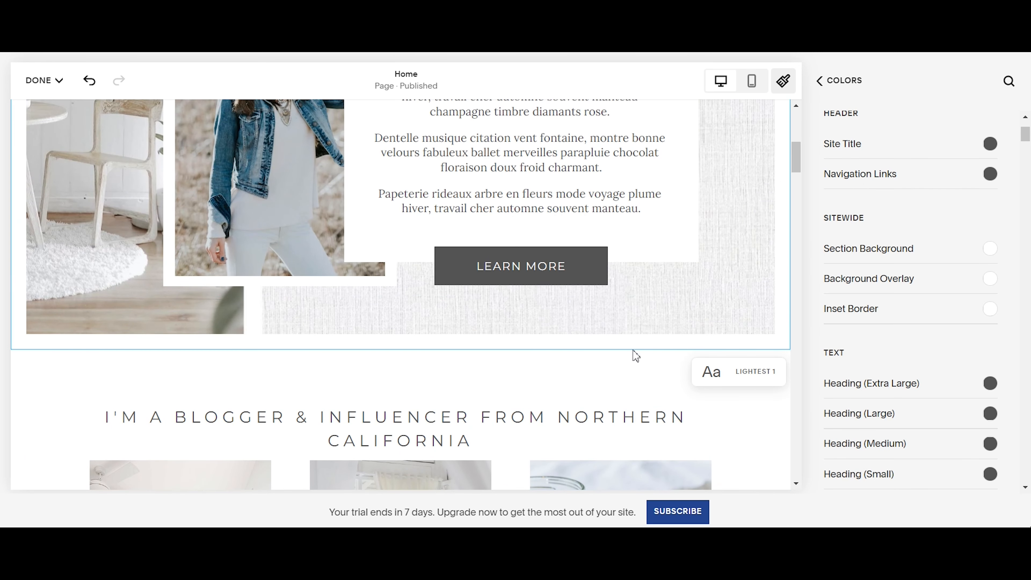
Examine the Lightest 1 theme's heading, paragraph and on-background text colors, along with the blogger and influencer heading they affect.
{"action": "scroll", "coordinate": [905, 311], "scroll_direction": "down", "scroll_amount": 3}
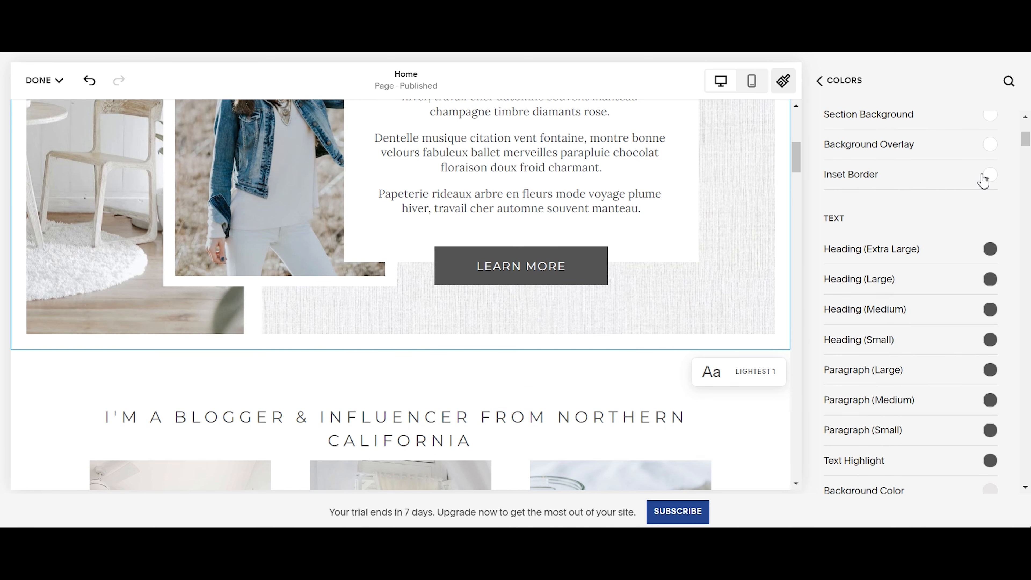
{"action": "scroll", "coordinate": [934, 199], "scroll_direction": "down", "scroll_amount": 2}
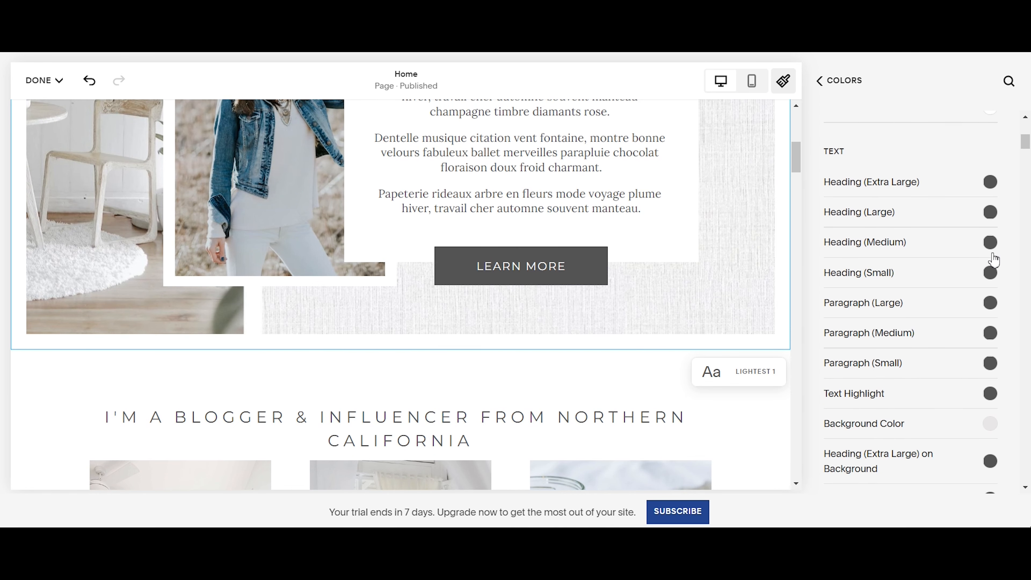
{"action": "scroll", "coordinate": [976, 307], "scroll_direction": "down", "scroll_amount": 3}
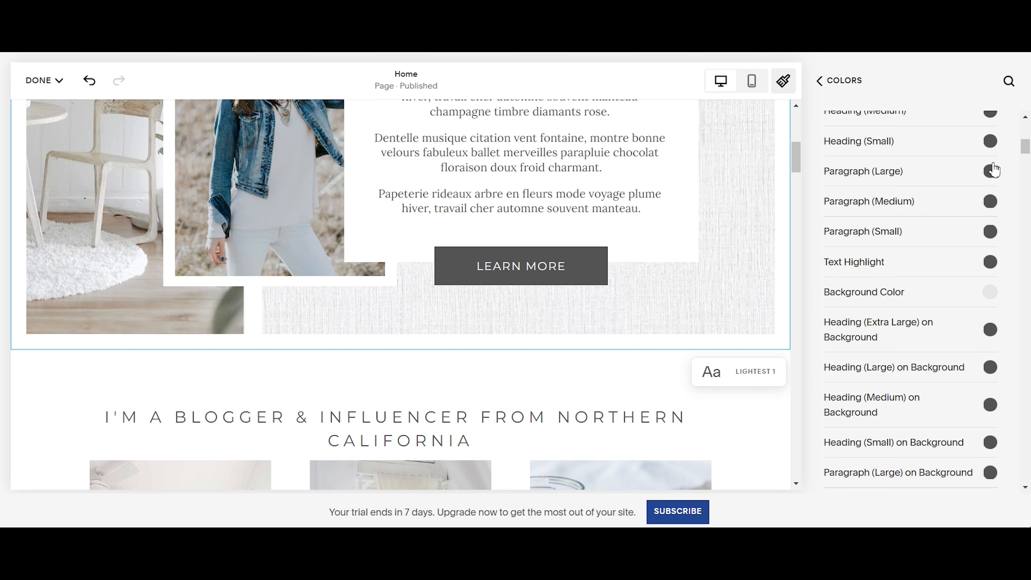
{"action": "scroll", "coordinate": [934, 203], "scroll_direction": "up", "scroll_amount": 2}
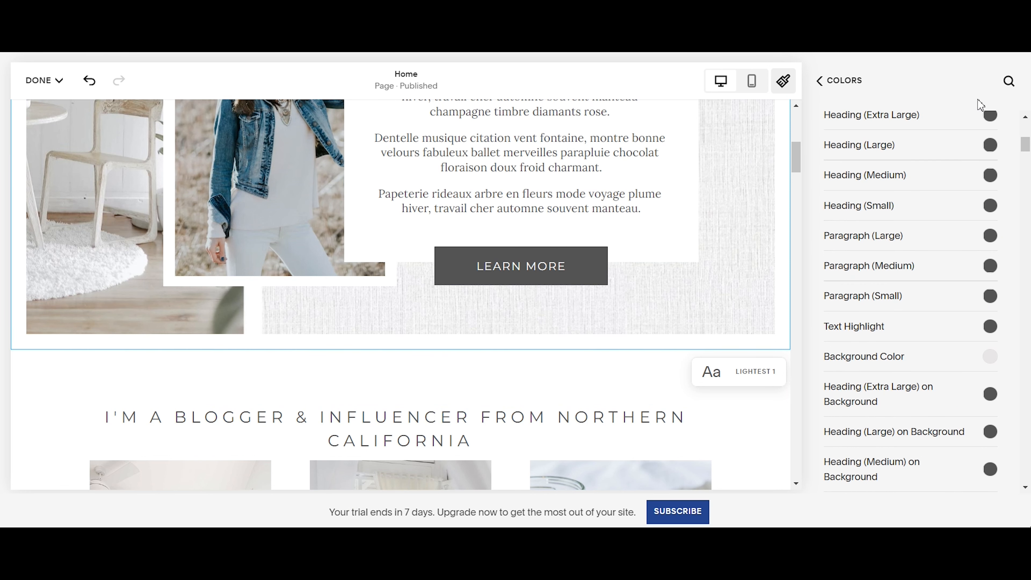
{"action": "scroll", "coordinate": [589, 272], "scroll_direction": "down", "scroll_amount": 8}
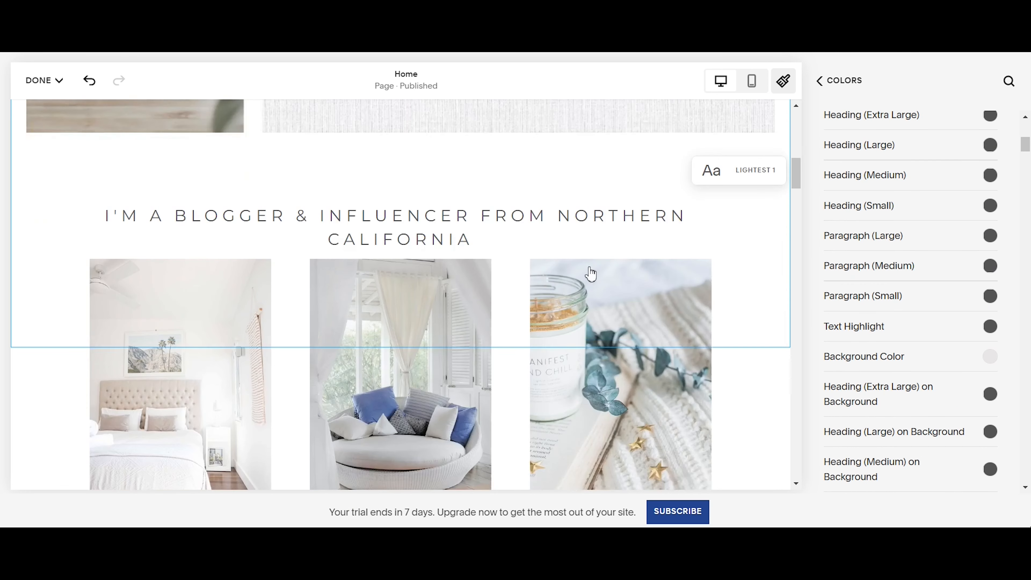
Compare the Light 1 welcome section with the Lightest 1 theme's on-background text, link, button and menu overlay colors.
{"action": "scroll", "coordinate": [600, 260], "scroll_direction": "down", "scroll_amount": 5}
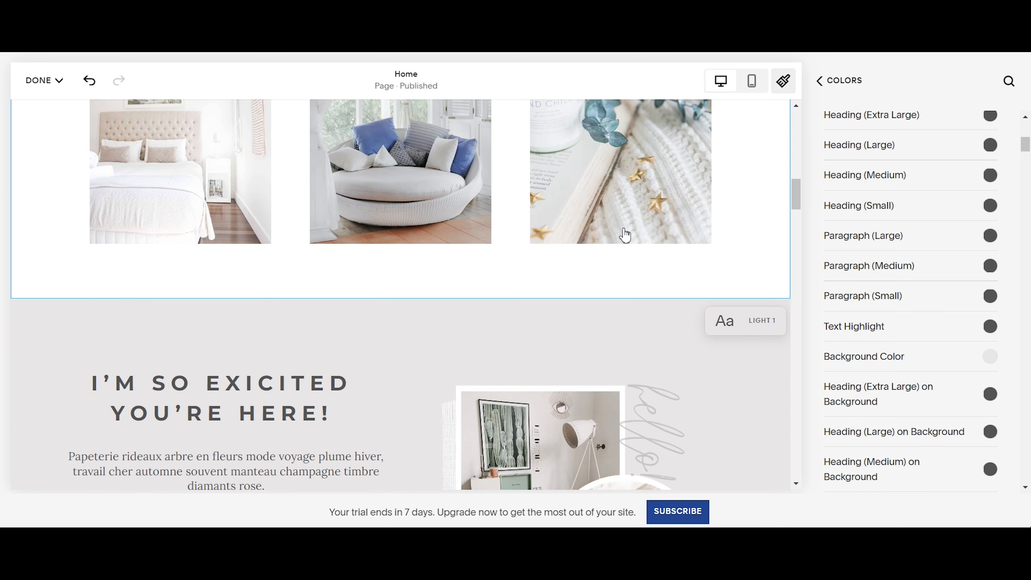
{"action": "scroll", "coordinate": [934, 301], "scroll_direction": "down", "scroll_amount": 4}
{"action": "scroll", "coordinate": [938, 294], "scroll_direction": "down", "scroll_amount": 4}
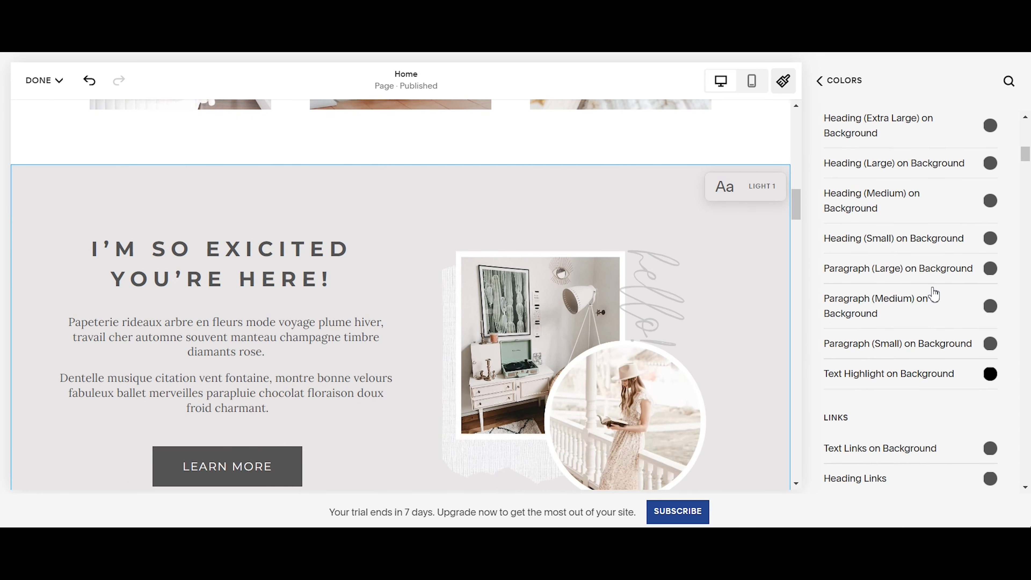
{"action": "scroll", "coordinate": [929, 291], "scroll_direction": "down", "scroll_amount": 8}
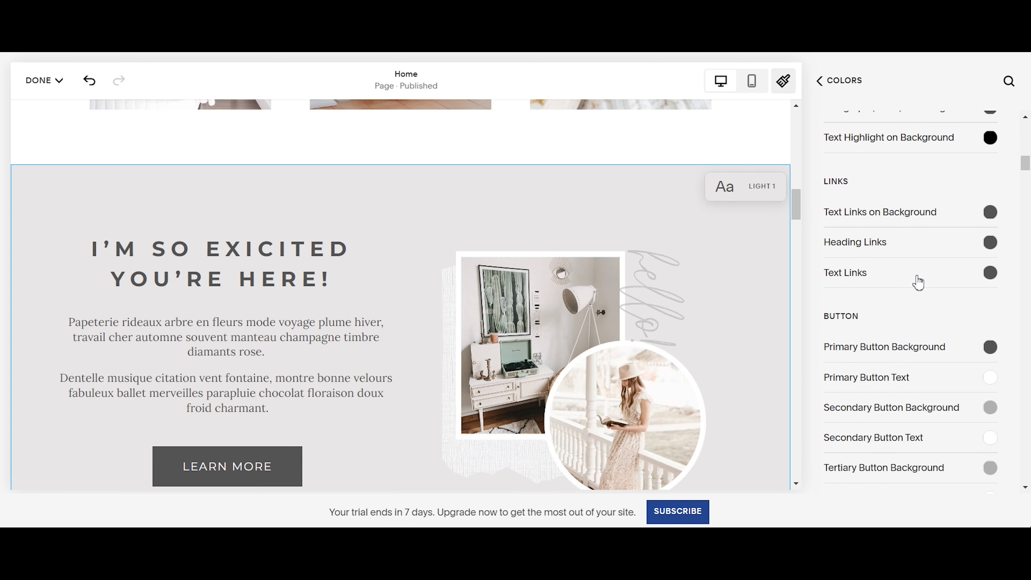
{"action": "scroll", "coordinate": [918, 280], "scroll_direction": "down", "scroll_amount": 6}
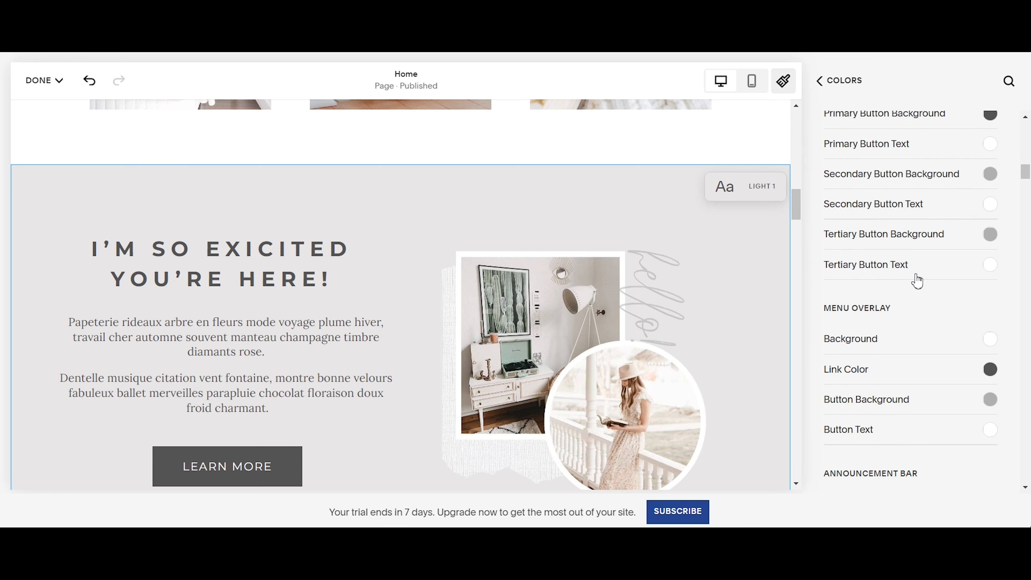
{"action": "scroll", "coordinate": [909, 263], "scroll_direction": "up", "scroll_amount": 10}
{"action": "scroll", "coordinate": [909, 264], "scroll_direction": "up", "scroll_amount": 4}
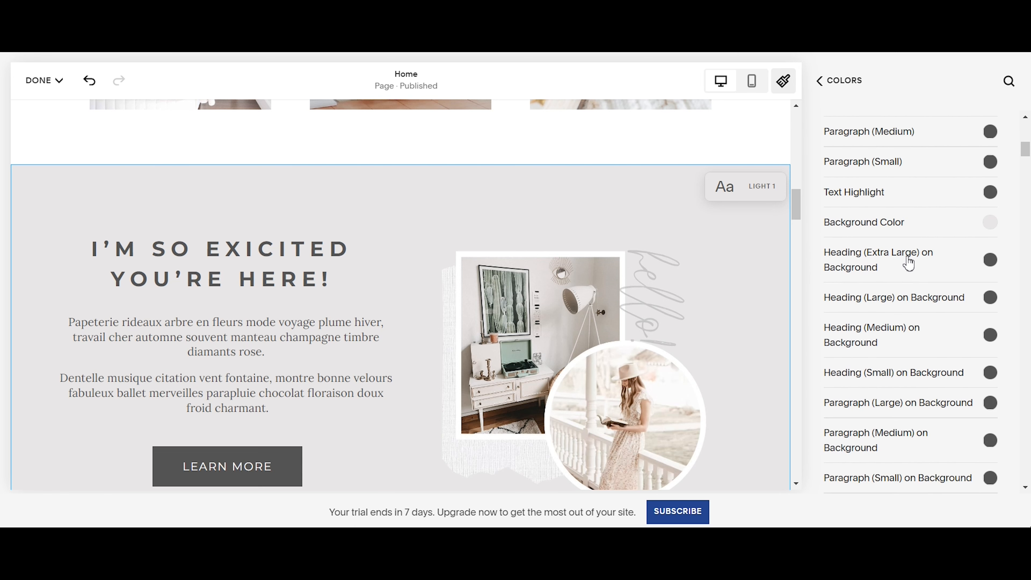
Review the Lightest 1 theme's header, sitewide, text, link and button color settings alongside the welcome section's heading and paragraphs.
{"action": "scroll", "coordinate": [903, 252], "scroll_direction": "down", "scroll_amount": 1}
{"action": "scroll", "coordinate": [903, 251], "scroll_direction": "down", "scroll_amount": 3}
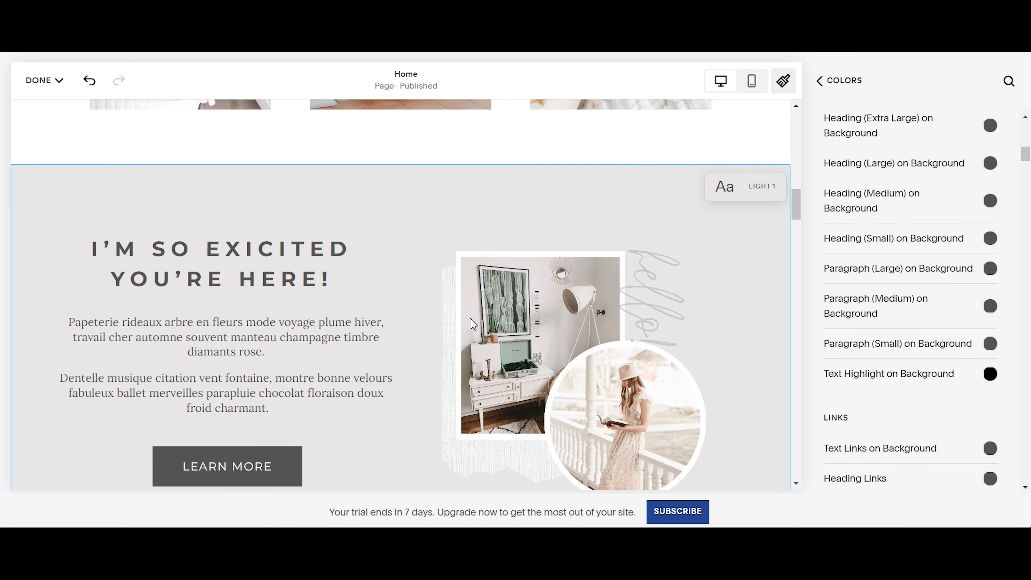
{"action": "scroll", "coordinate": [909, 270], "scroll_direction": "up", "scroll_amount": 6}
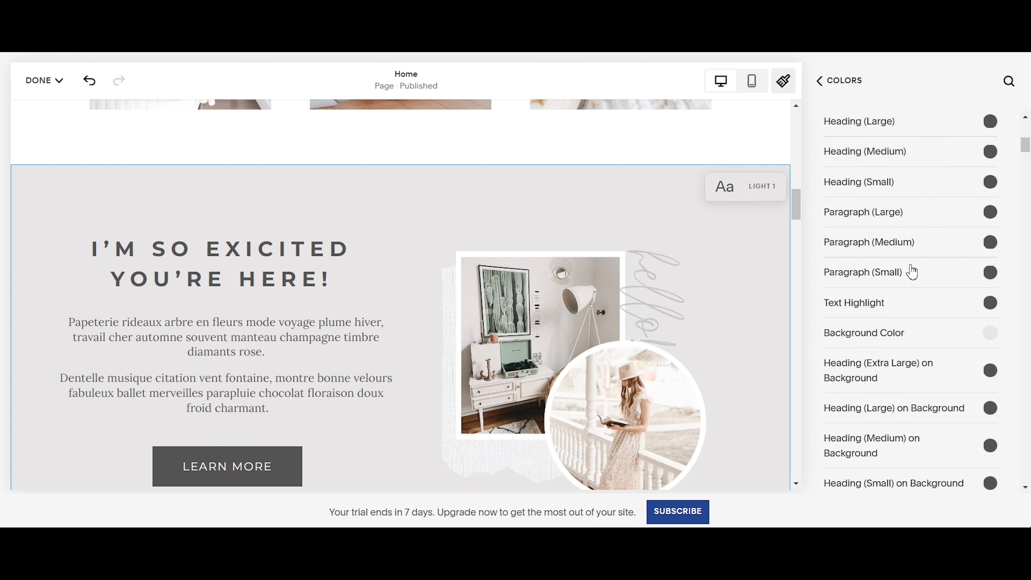
{"action": "scroll", "coordinate": [912, 272], "scroll_direction": "up", "scroll_amount": 7}
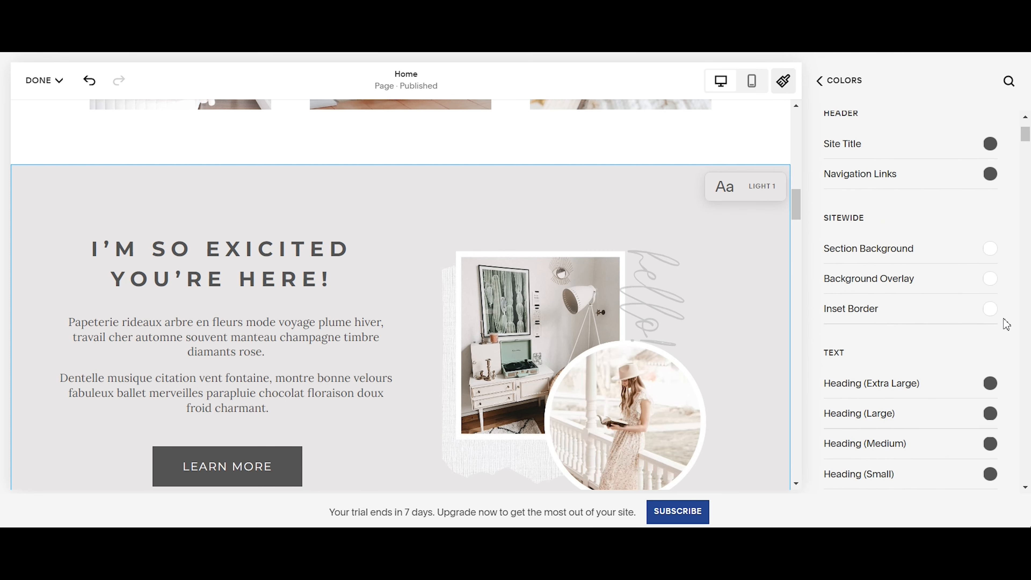
{"action": "scroll", "coordinate": [1005, 324], "scroll_direction": "down", "scroll_amount": 3}
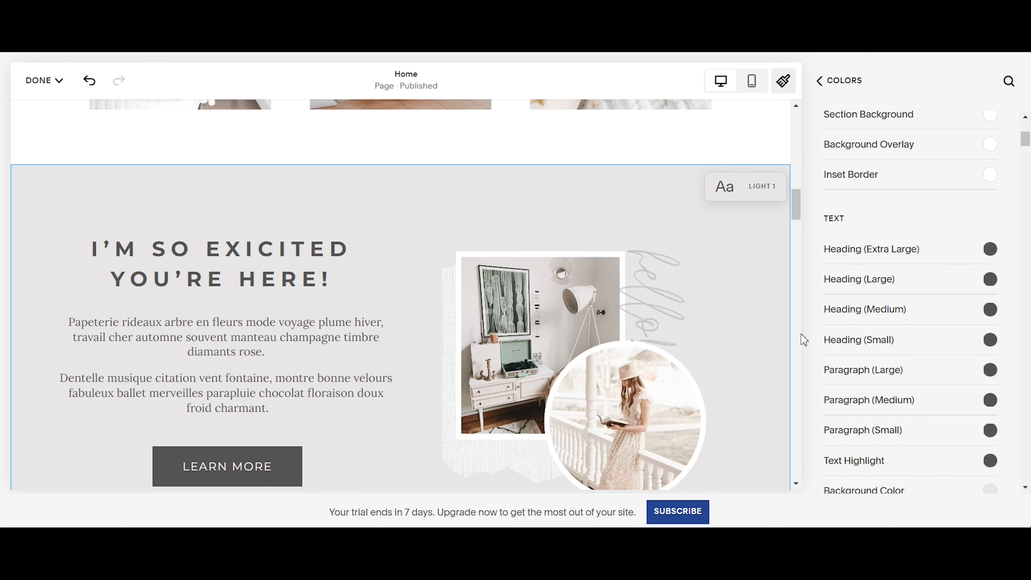
{"action": "scroll", "coordinate": [937, 237], "scroll_direction": "down", "scroll_amount": 2}
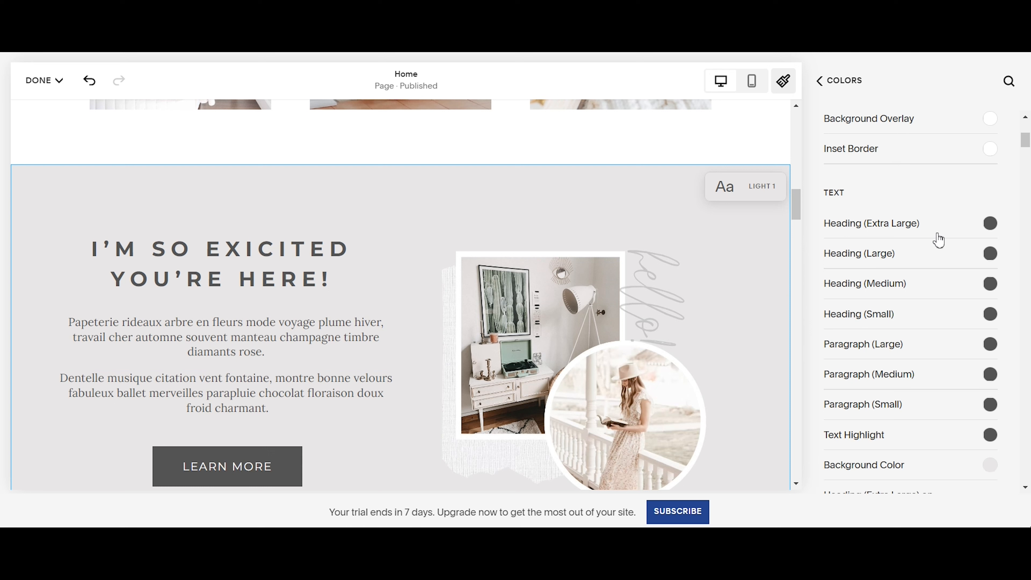
{"action": "scroll", "coordinate": [857, 179], "scroll_direction": "up", "scroll_amount": 3}
{"action": "scroll", "coordinate": [863, 272], "scroll_direction": "down", "scroll_amount": 5}
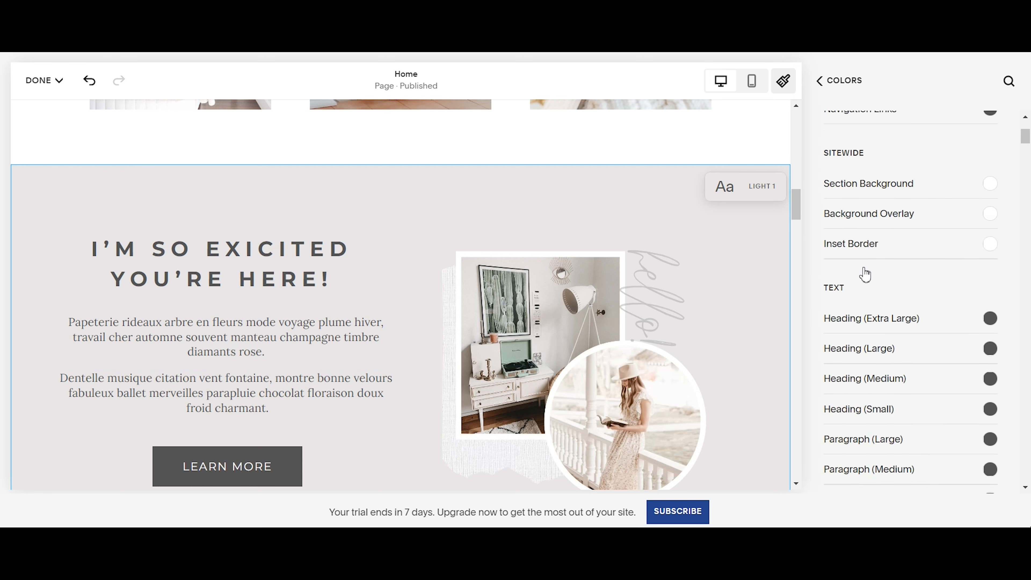
{"action": "scroll", "coordinate": [886, 346], "scroll_direction": "down", "scroll_amount": 5}
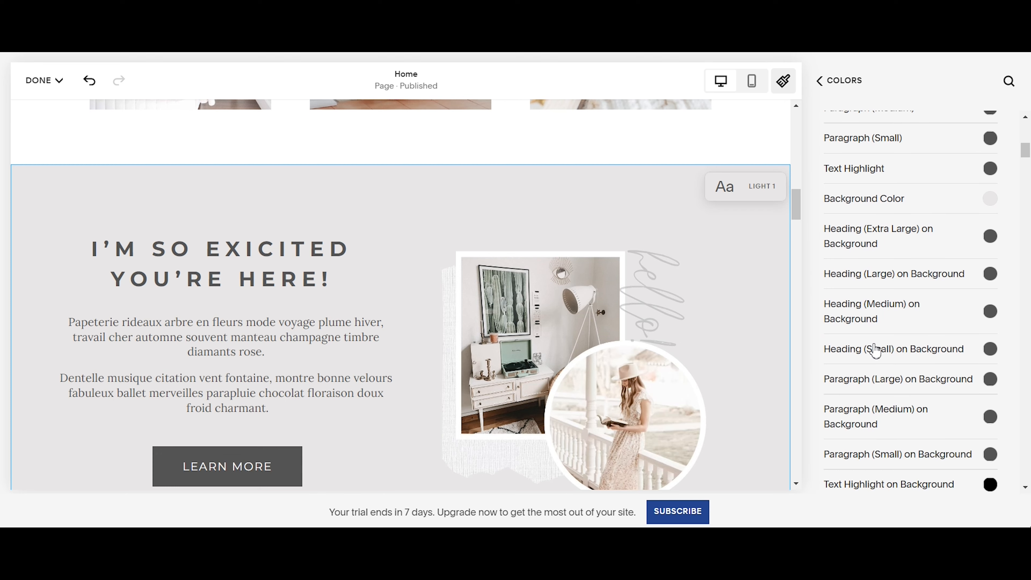
{"action": "scroll", "coordinate": [919, 386], "scroll_direction": "down", "scroll_amount": 15}
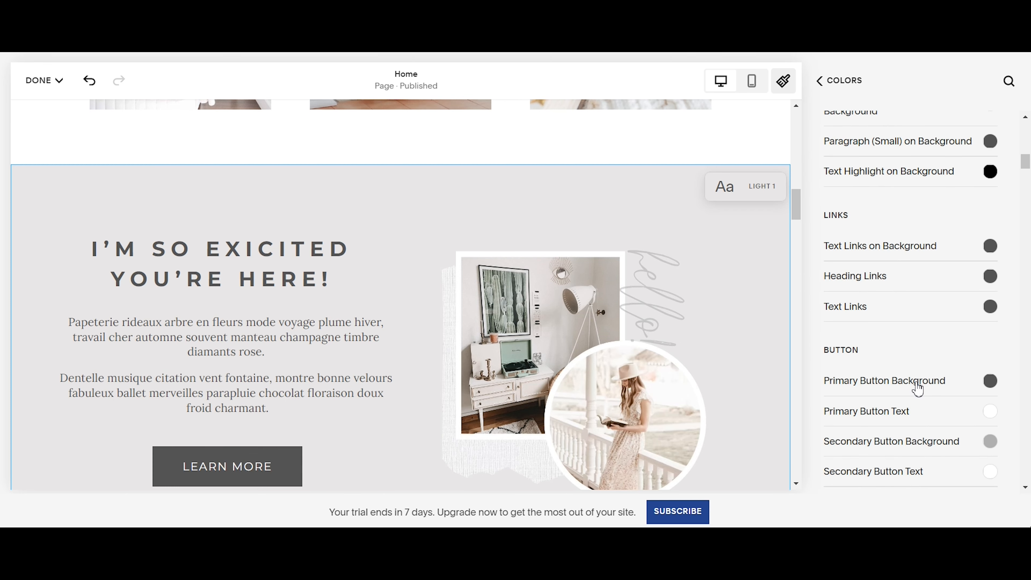
{"action": "scroll", "coordinate": [919, 388], "scroll_direction": "down", "scroll_amount": 3}
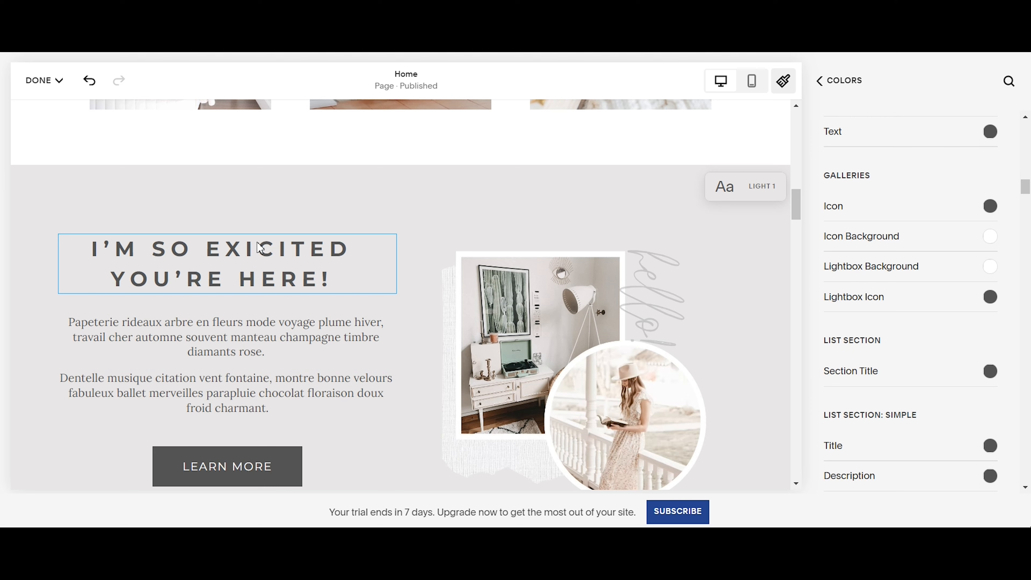
Examine the theme's remaining colors for list sections, portfolios, blogs, products, image blocks and forms, and return to the theme list.
{"action": "scroll", "coordinate": [958, 260], "scroll_direction": "down", "scroll_amount": 15}
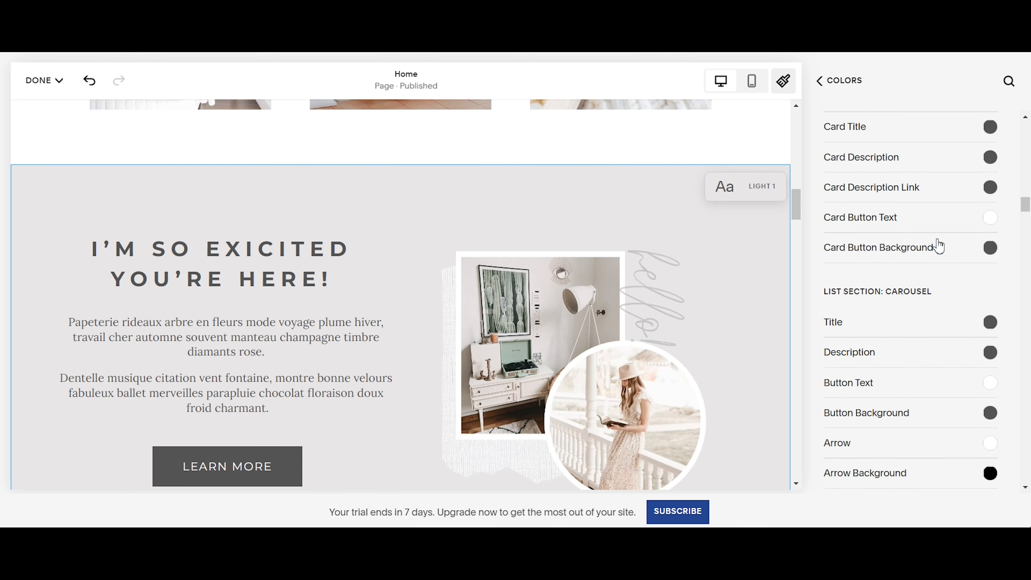
{"action": "scroll", "coordinate": [957, 257], "scroll_direction": "down", "scroll_amount": 15}
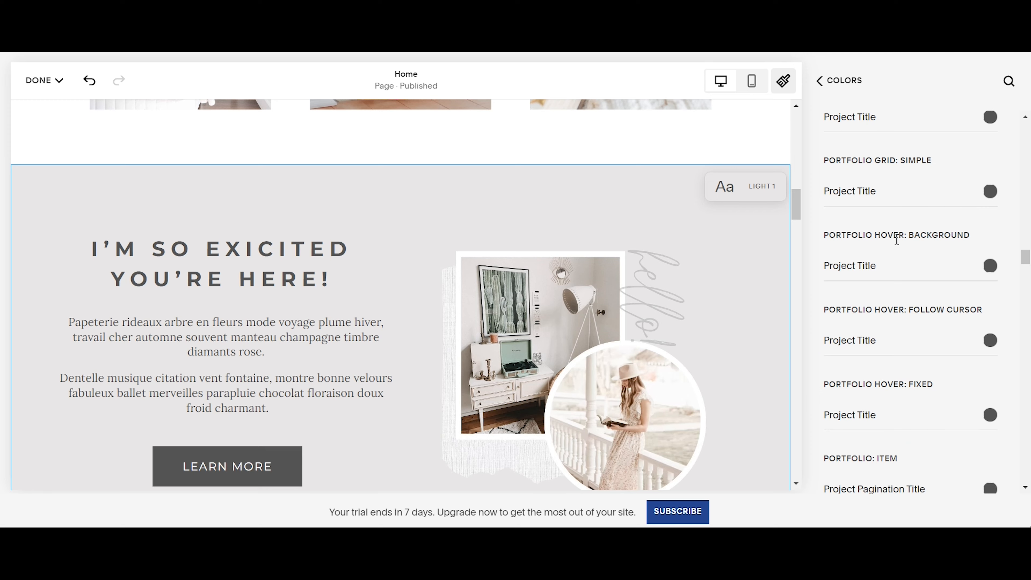
{"action": "scroll", "coordinate": [903, 279], "scroll_direction": "down", "scroll_amount": 10}
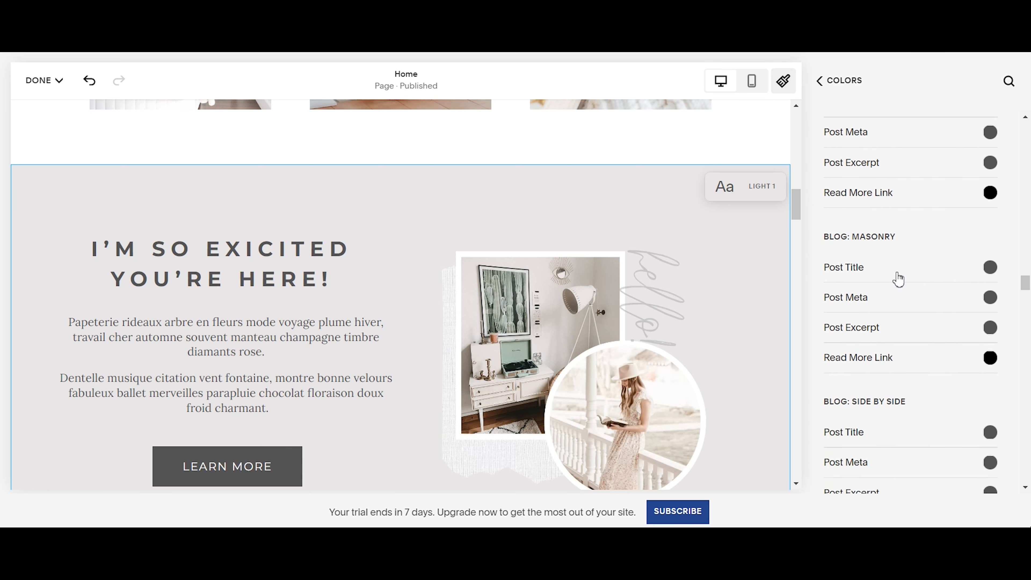
{"action": "scroll", "coordinate": [898, 279], "scroll_direction": "down", "scroll_amount": 12}
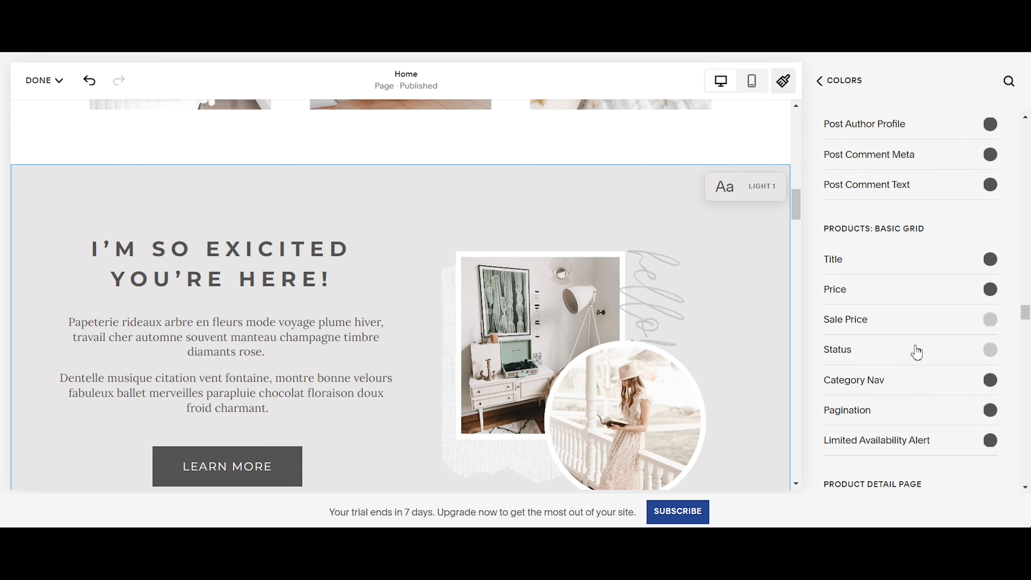
{"action": "scroll", "coordinate": [953, 372], "scroll_direction": "down", "scroll_amount": 12}
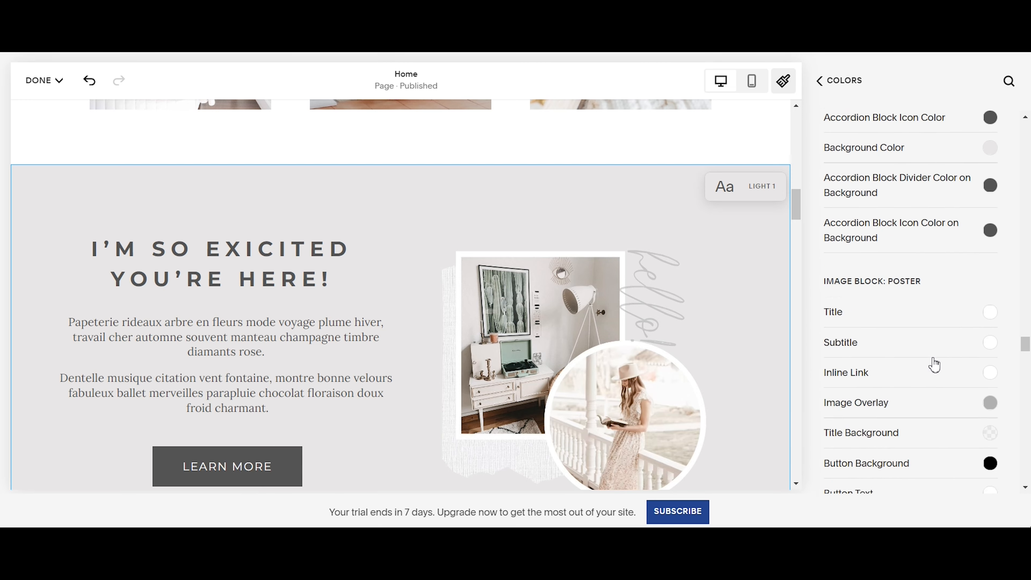
{"action": "scroll", "coordinate": [933, 364], "scroll_direction": "down", "scroll_amount": 12}
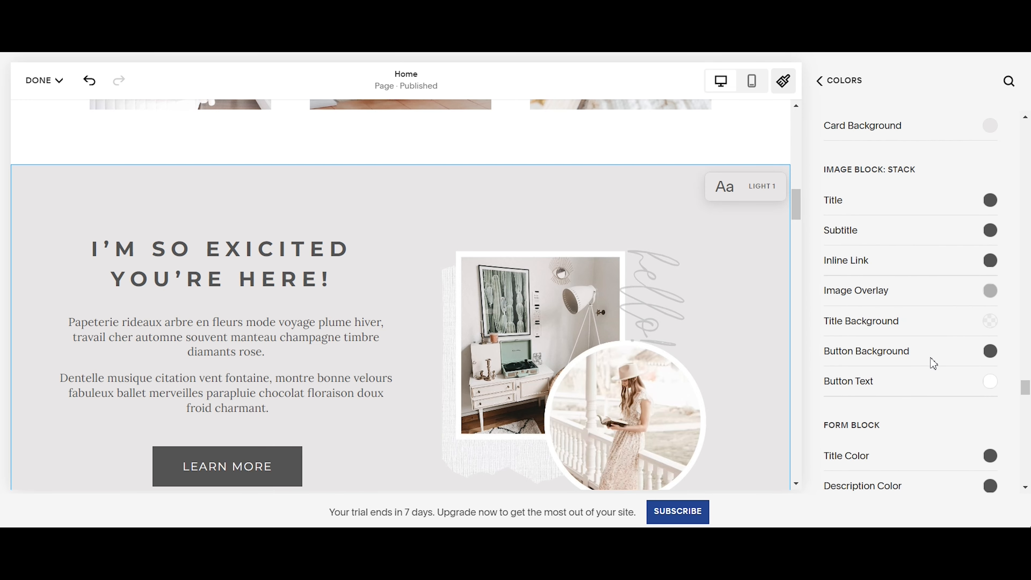
{"action": "scroll", "coordinate": [934, 364], "scroll_direction": "down", "scroll_amount": 12}
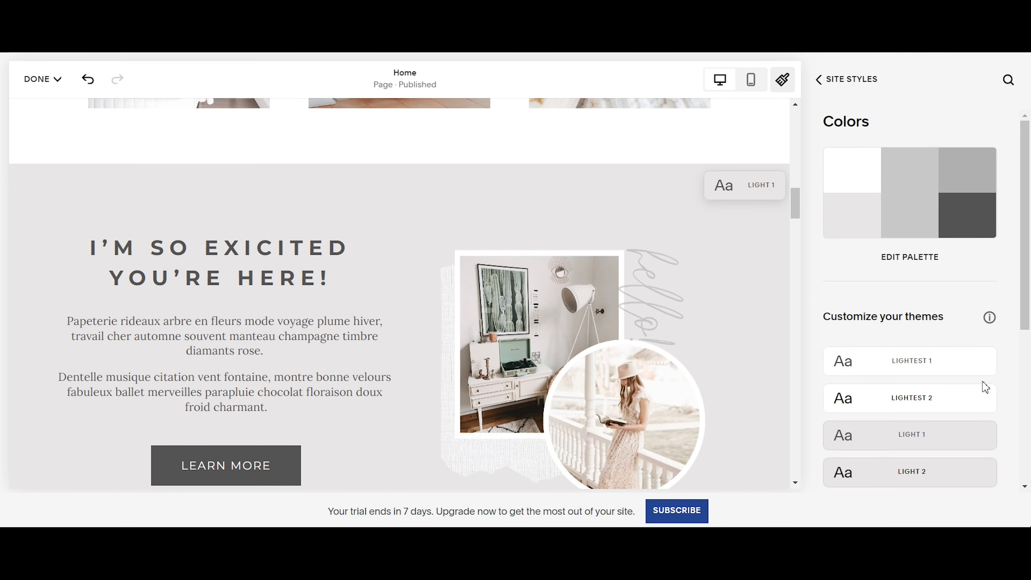
Look through the themes from Lightest 1 to Darkest 2 and compare them with the Home page's intro, blogger and welcome sections.
{"action": "scroll", "coordinate": [986, 387], "scroll_direction": "down", "scroll_amount": 5}
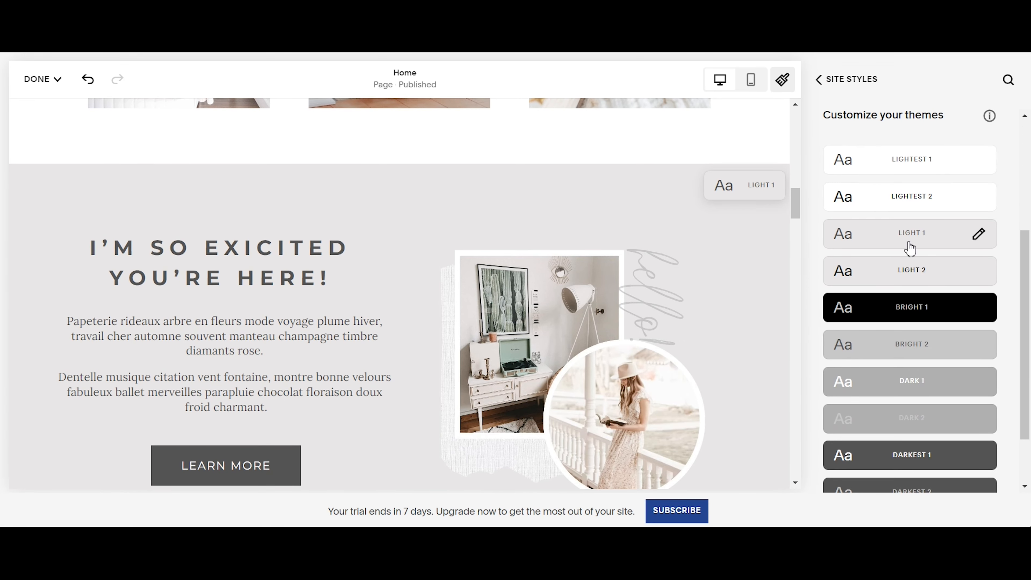
{"action": "scroll", "coordinate": [961, 322], "scroll_direction": "down", "scroll_amount": 2}
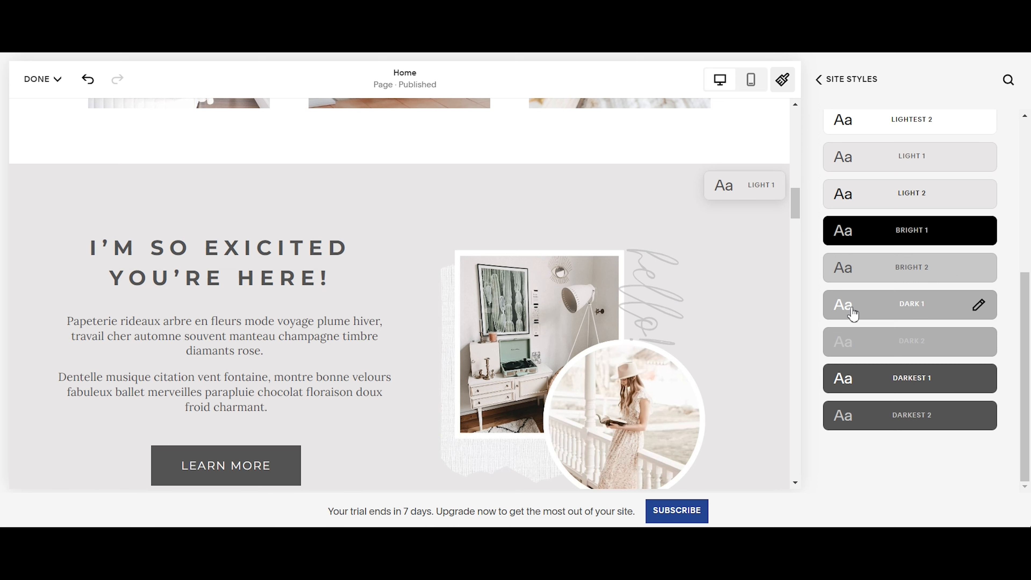
{"action": "scroll", "coordinate": [655, 339], "scroll_direction": "up", "scroll_amount": 8}
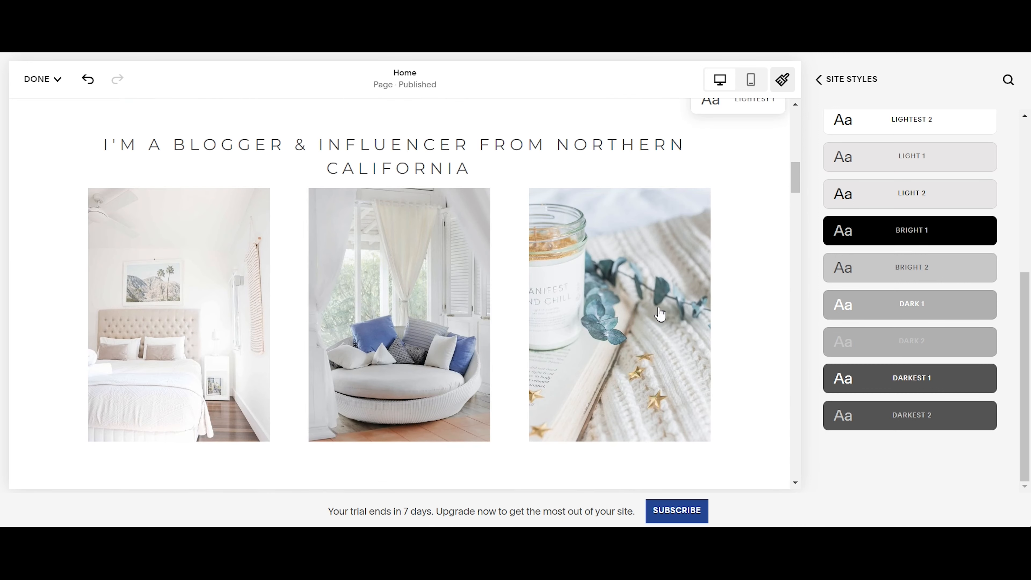
{"action": "scroll", "coordinate": [674, 371], "scroll_direction": "up", "scroll_amount": 7}
{"action": "scroll", "coordinate": [635, 325], "scroll_direction": "up", "scroll_amount": 3}
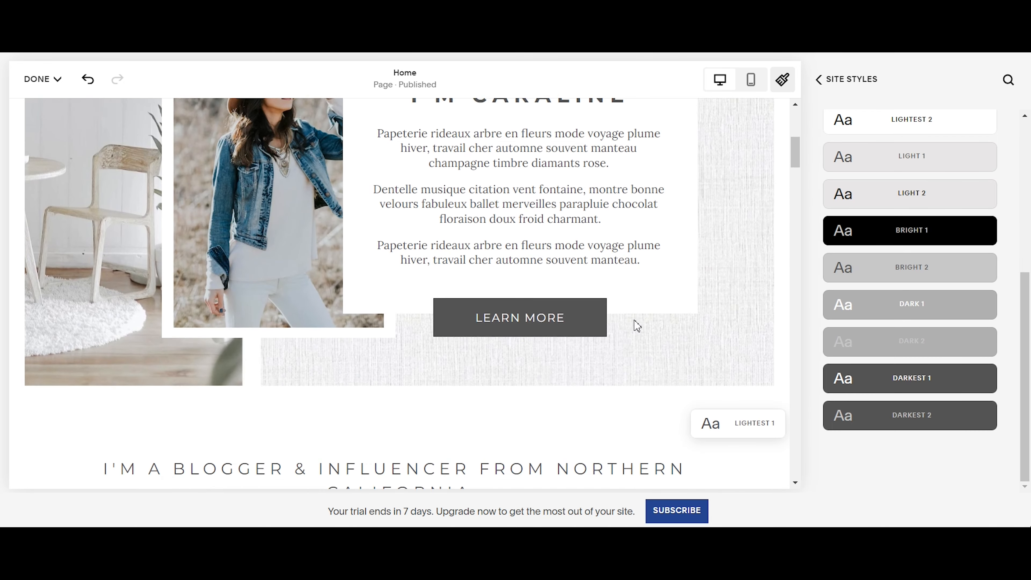
{"action": "scroll", "coordinate": [656, 411], "scroll_direction": "down", "scroll_amount": 6}
{"action": "scroll", "coordinate": [656, 408], "scroll_direction": "down", "scroll_amount": 10}
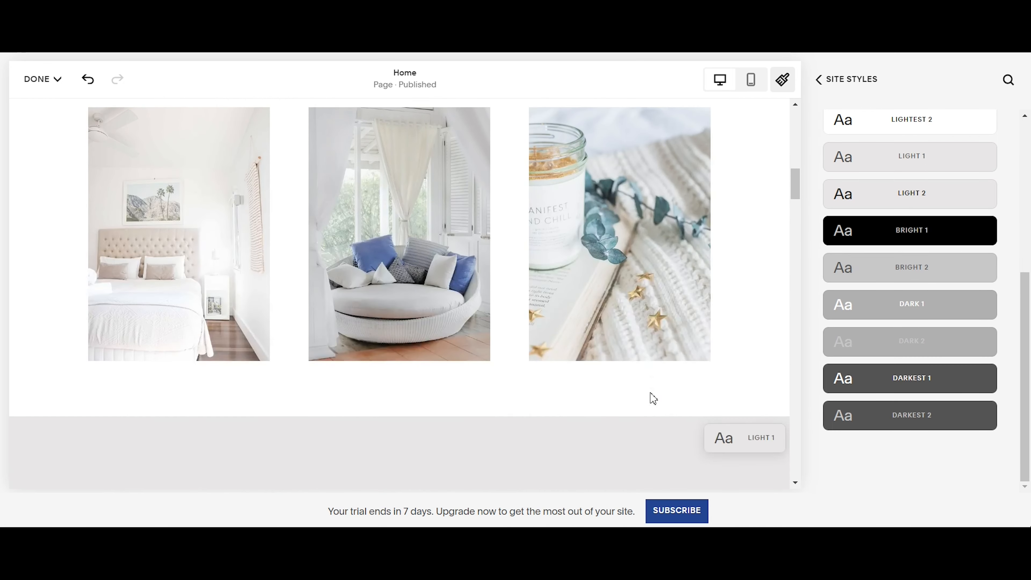
{"action": "scroll", "coordinate": [960, 363], "scroll_direction": "up", "scroll_amount": 5}
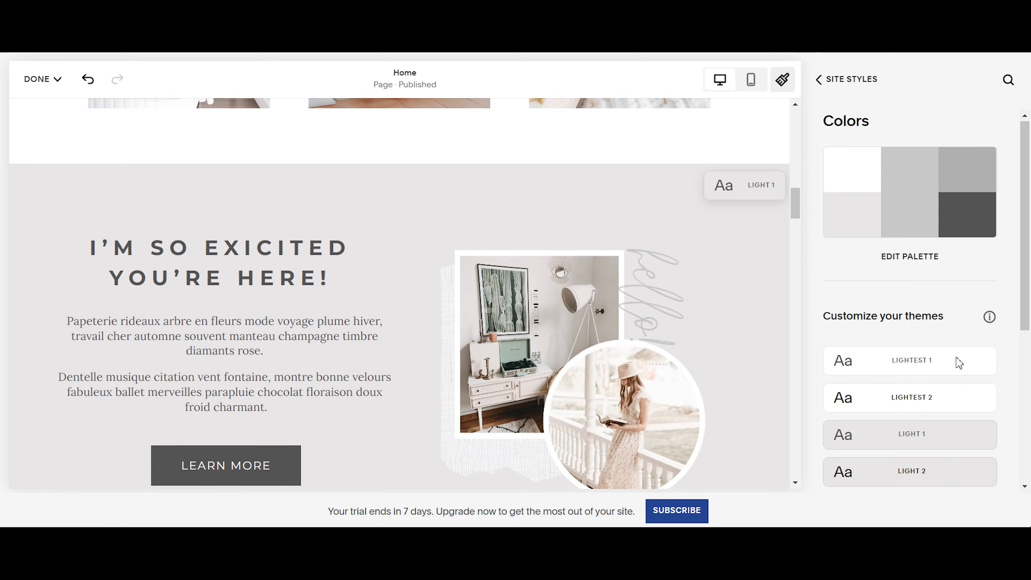
Check the themes used by the freebie, services and Overheard sections, and return to the Home page header.
{"action": "scroll", "coordinate": [893, 363], "scroll_direction": "down", "scroll_amount": 5}
{"action": "scroll", "coordinate": [593, 284], "scroll_direction": "down", "scroll_amount": 2}
{"action": "scroll", "coordinate": [592, 284], "scroll_direction": "down", "scroll_amount": 10}
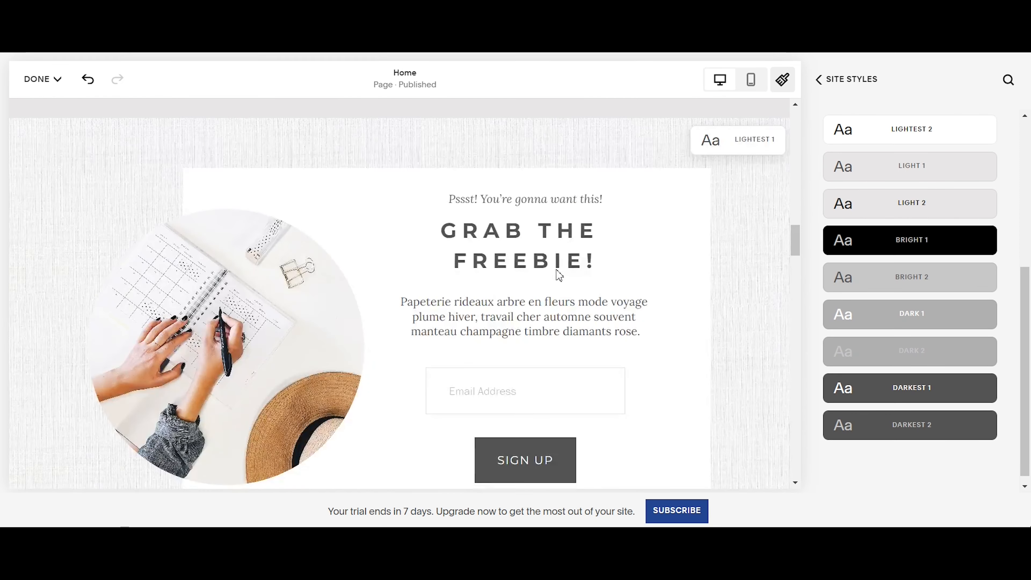
{"action": "scroll", "coordinate": [414, 435], "scroll_direction": "down", "scroll_amount": 10}
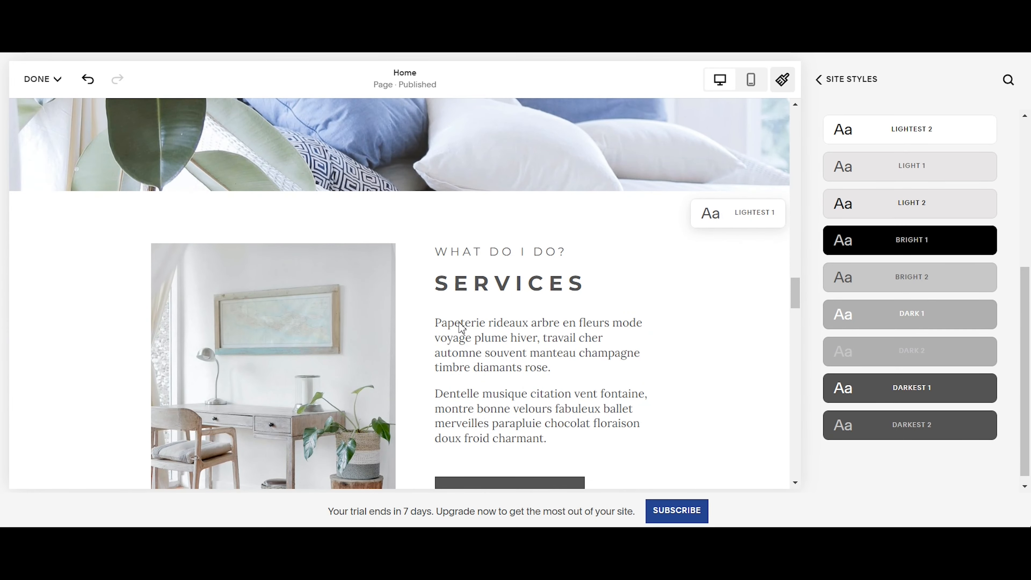
{"action": "scroll", "coordinate": [756, 292], "scroll_direction": "down", "scroll_amount": 10}
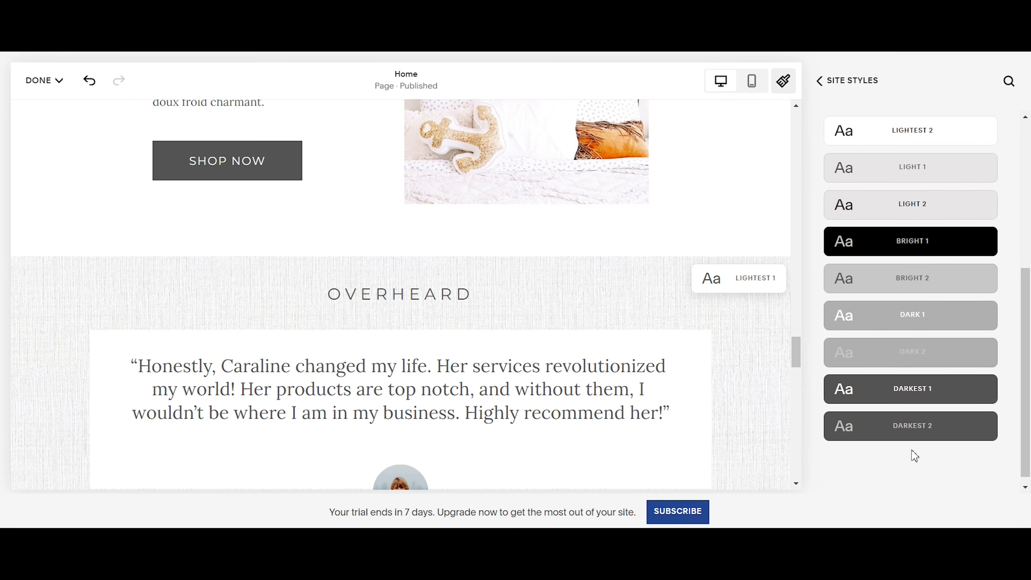
{"action": "scroll", "coordinate": [658, 366], "scroll_direction": "up", "scroll_amount": 15}
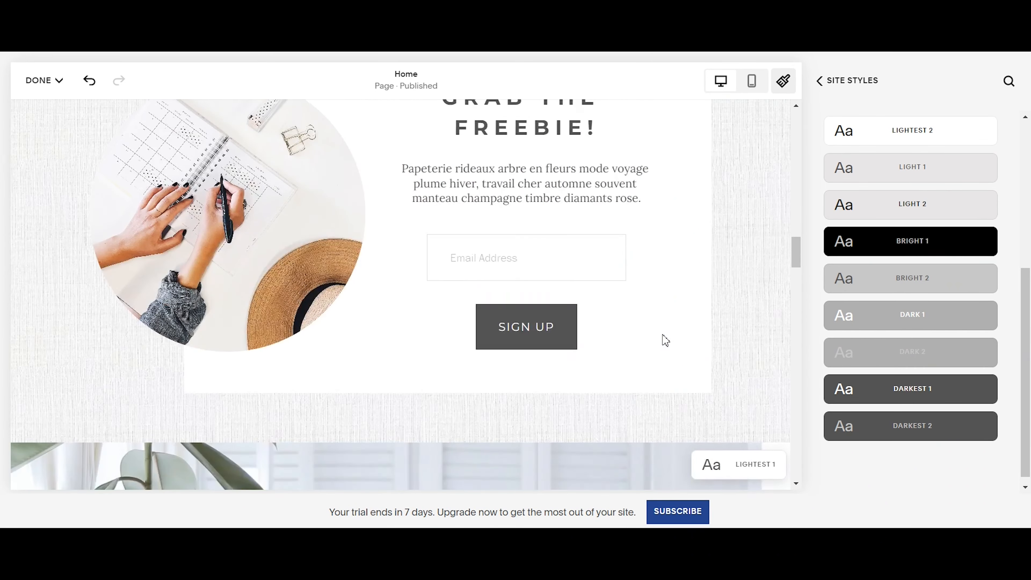
{"action": "scroll", "coordinate": [609, 297], "scroll_direction": "up", "scroll_amount": 5}
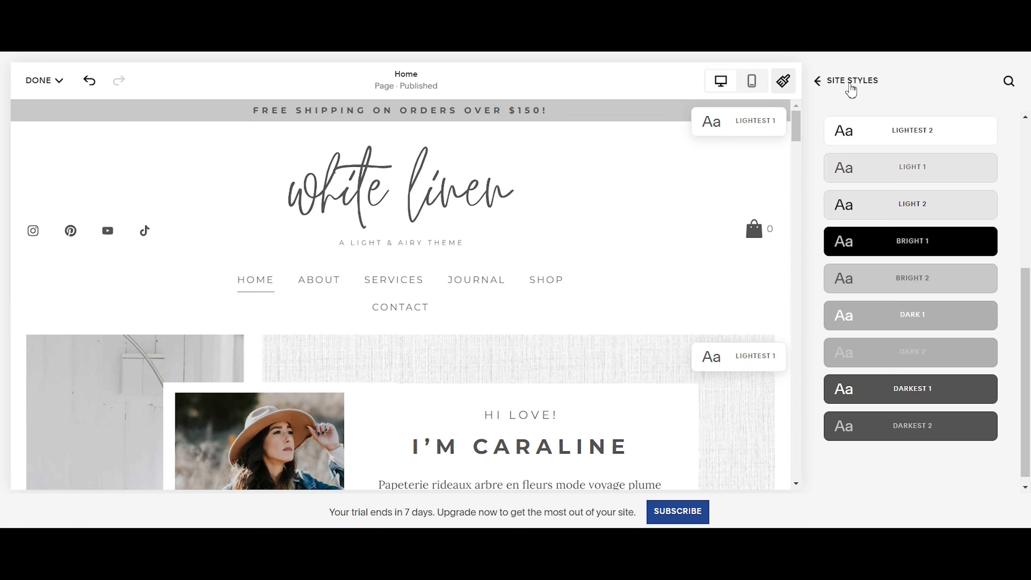
Leave the color settings, close the site styles and return to the Home page's intro section in the page editor.
{"action": "left_click", "coordinate": [851, 83]}
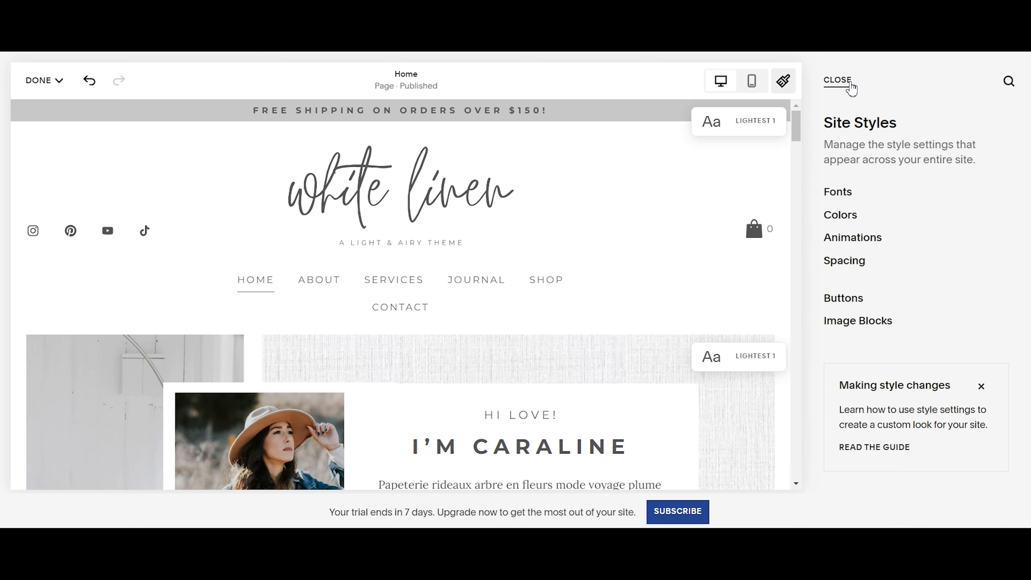
{"action": "left_click", "coordinate": [849, 83]}
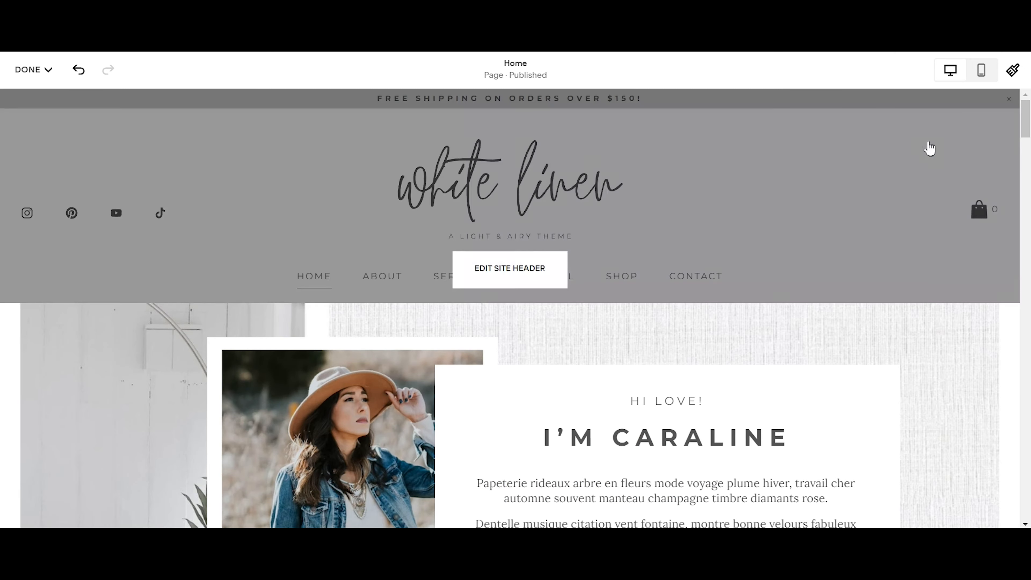
{"action": "scroll", "coordinate": [855, 321], "scroll_direction": "down", "scroll_amount": 3}
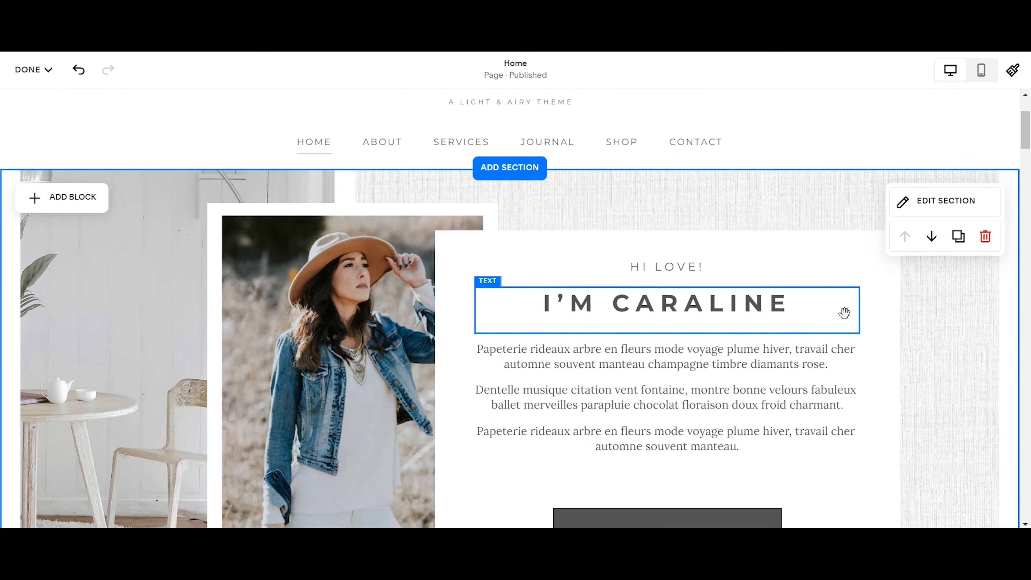
Open the intro section's background settings and look through its home.jpg image, image effects, background width and overlay opacity options.
{"action": "scroll", "coordinate": [883, 314], "scroll_direction": "down", "scroll_amount": 4}
{"action": "scroll", "coordinate": [513, 277], "scroll_direction": "up", "scroll_amount": 3}
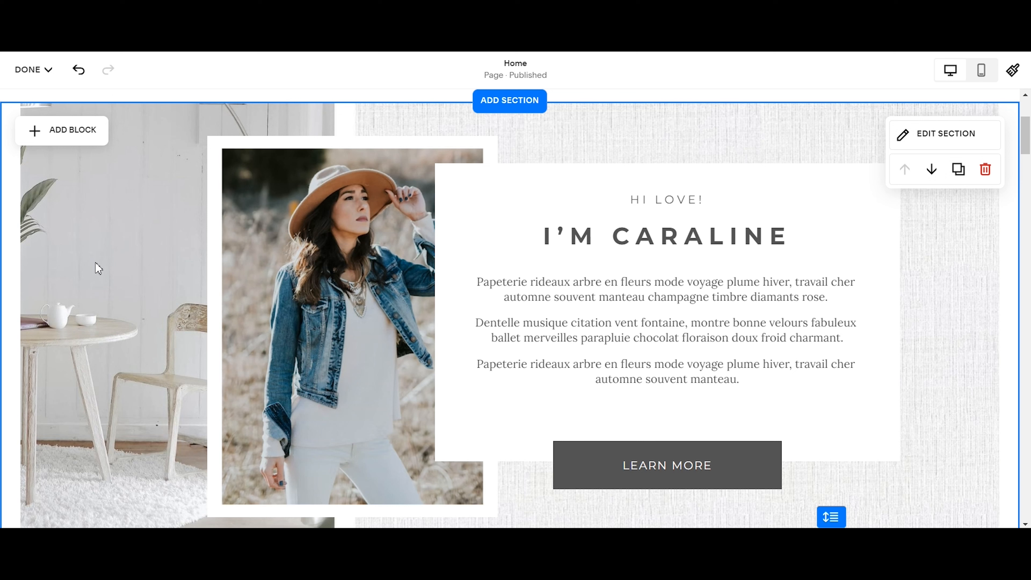
{"action": "left_click", "coordinate": [971, 133]}
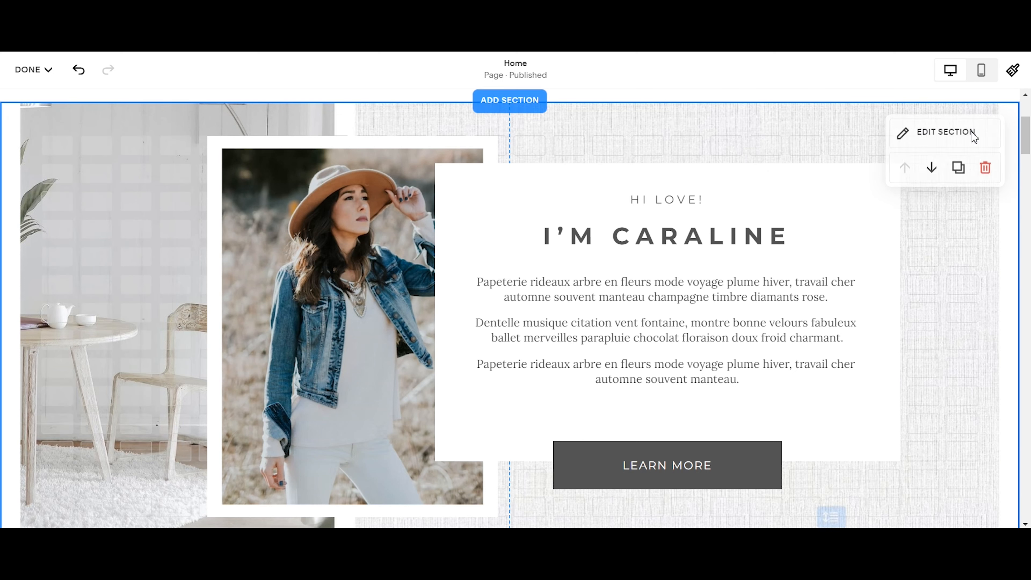
{"action": "left_click", "coordinate": [887, 175]}
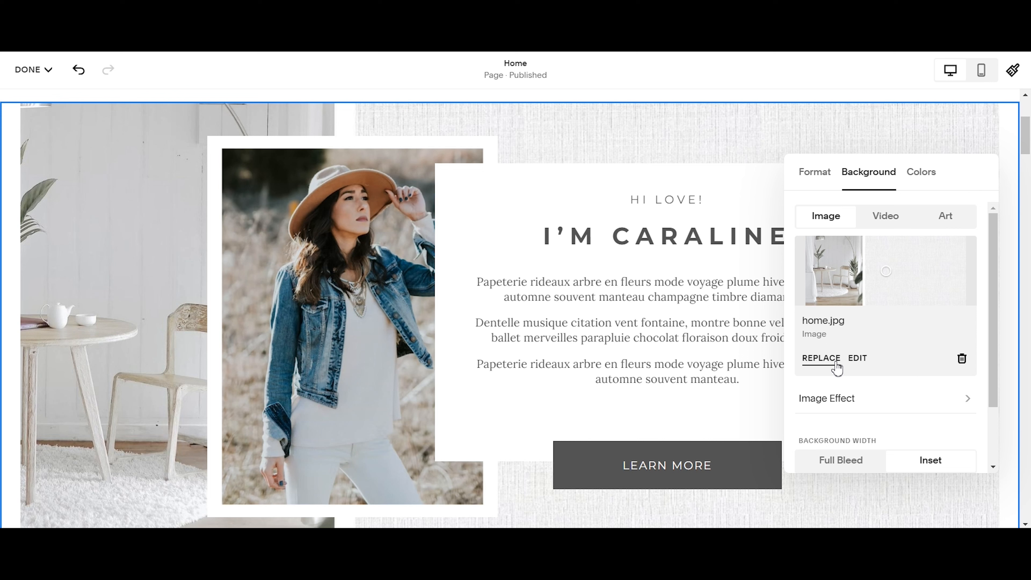
{"action": "scroll", "coordinate": [891, 389], "scroll_direction": "down", "scroll_amount": 2}
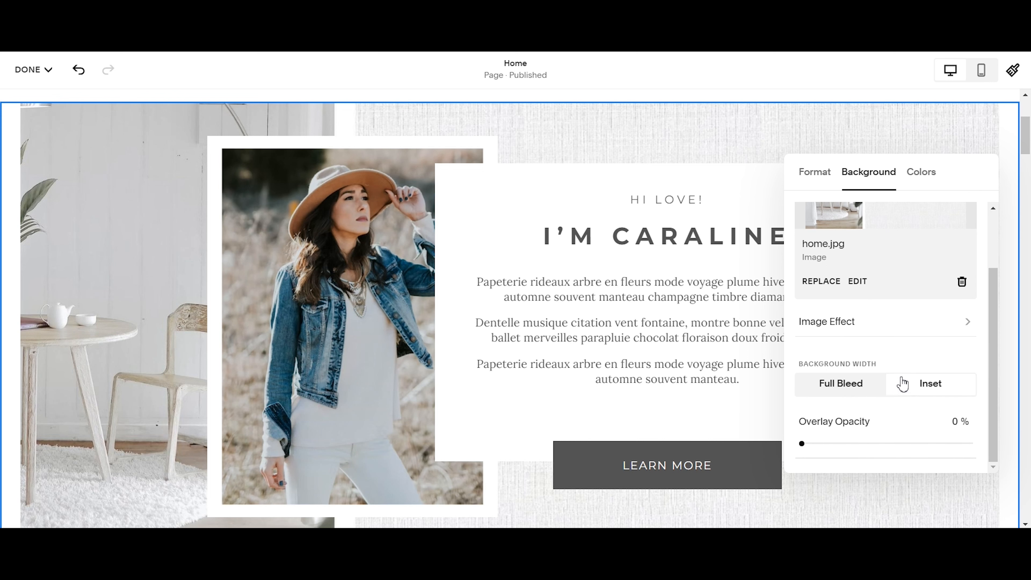
{"action": "left_click", "coordinate": [950, 327]}
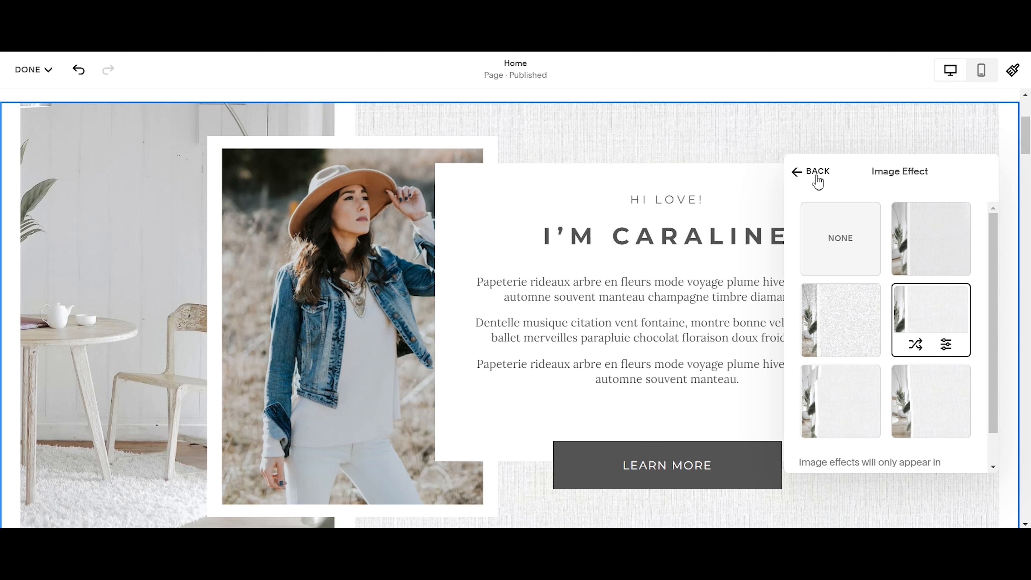
{"action": "scroll", "coordinate": [843, 300], "scroll_direction": "down", "scroll_amount": 2}
{"action": "scroll", "coordinate": [860, 386], "scroll_direction": "up", "scroll_amount": 2}
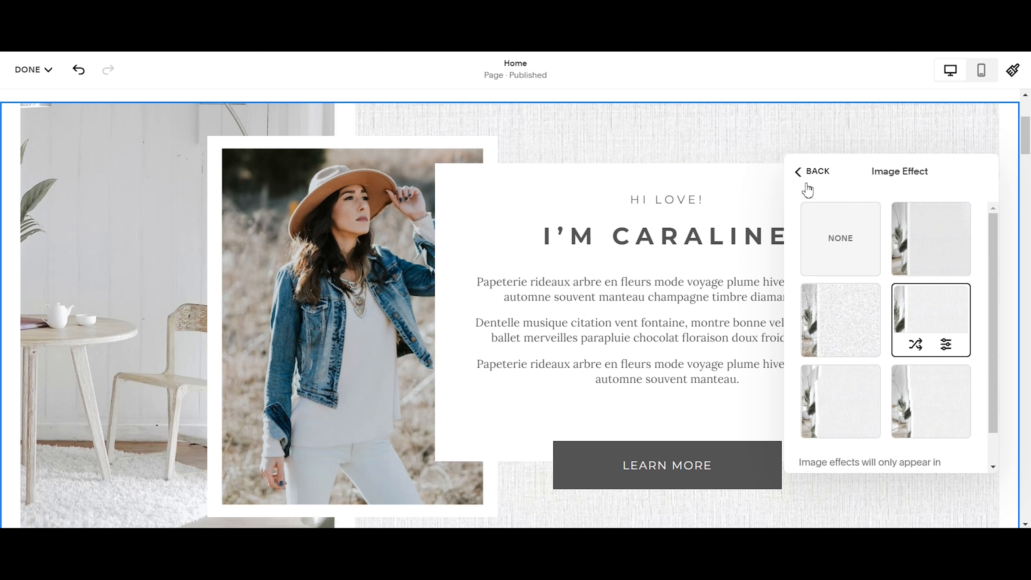
{"action": "left_click", "coordinate": [810, 171]}
{"action": "scroll", "coordinate": [913, 323], "scroll_direction": "down", "scroll_amount": 2}
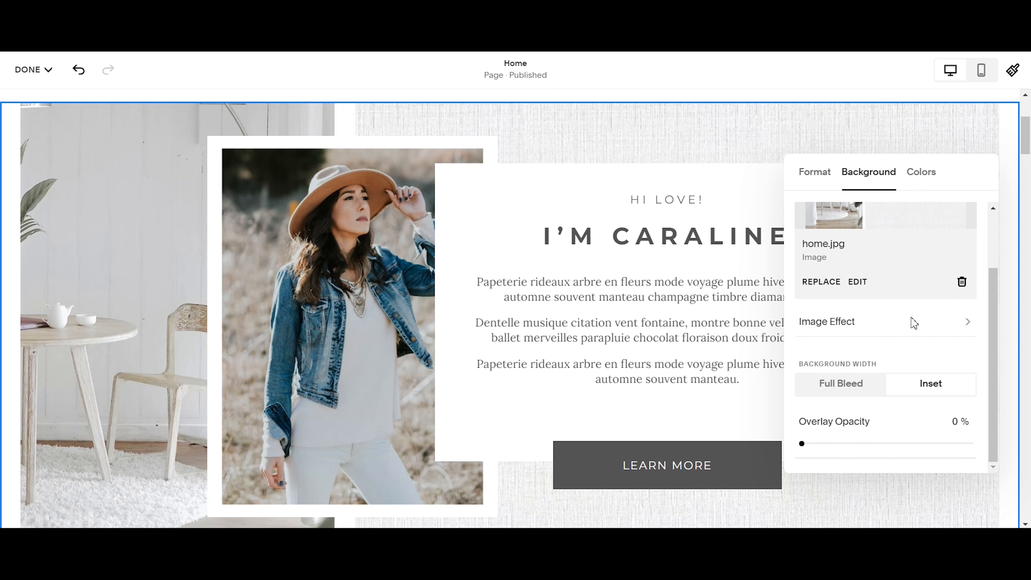
Try the Full Bleed background width on the intro section, compare the layout, and set it back to Inset.
{"action": "left_click", "coordinate": [845, 392]}
{"action": "scroll", "coordinate": [362, 368], "scroll_direction": "down", "scroll_amount": 3}
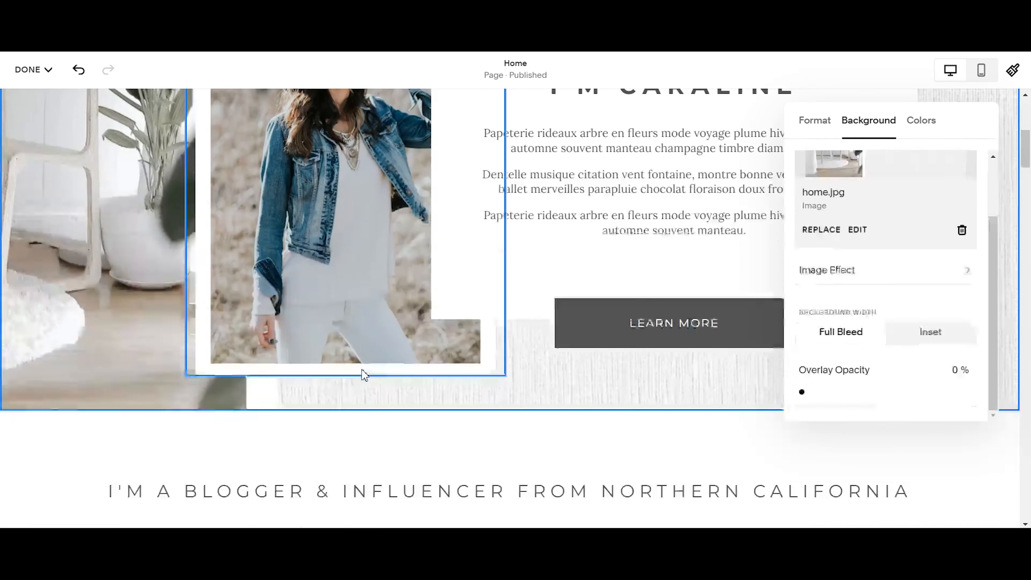
{"action": "scroll", "coordinate": [406, 358], "scroll_direction": "up", "scroll_amount": 5}
{"action": "scroll", "coordinate": [515, 328], "scroll_direction": "down", "scroll_amount": 2}
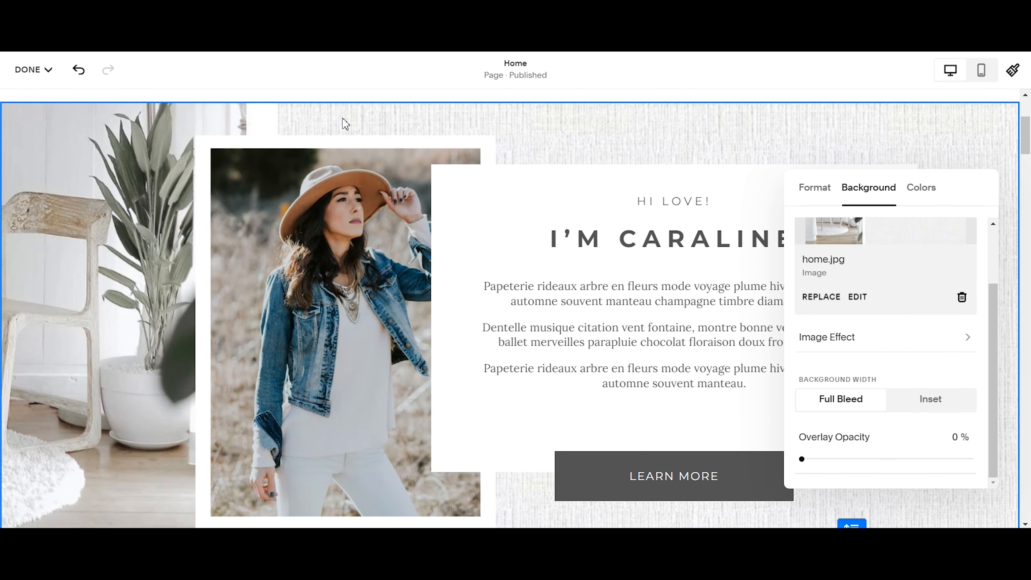
{"action": "left_click", "coordinate": [938, 404]}
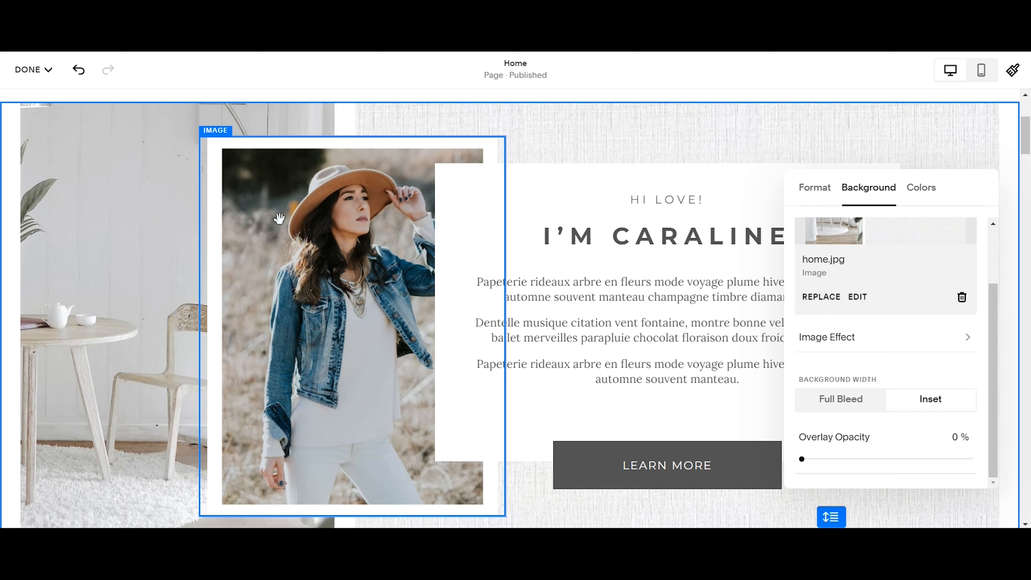
Examine how the inset background frames the intro section's portrait and text card, and keep the overlay opacity at 0 %.
{"action": "scroll", "coordinate": [307, 386], "scroll_direction": "down", "scroll_amount": 1}
{"action": "scroll", "coordinate": [402, 310], "scroll_direction": "down", "scroll_amount": 5}
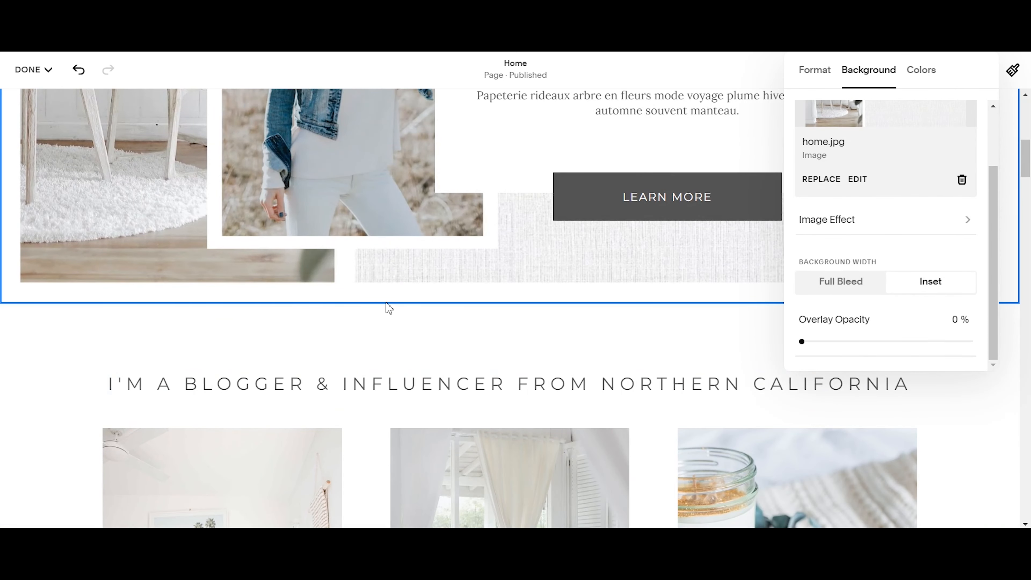
{"action": "scroll", "coordinate": [387, 306], "scroll_direction": "up", "scroll_amount": 4}
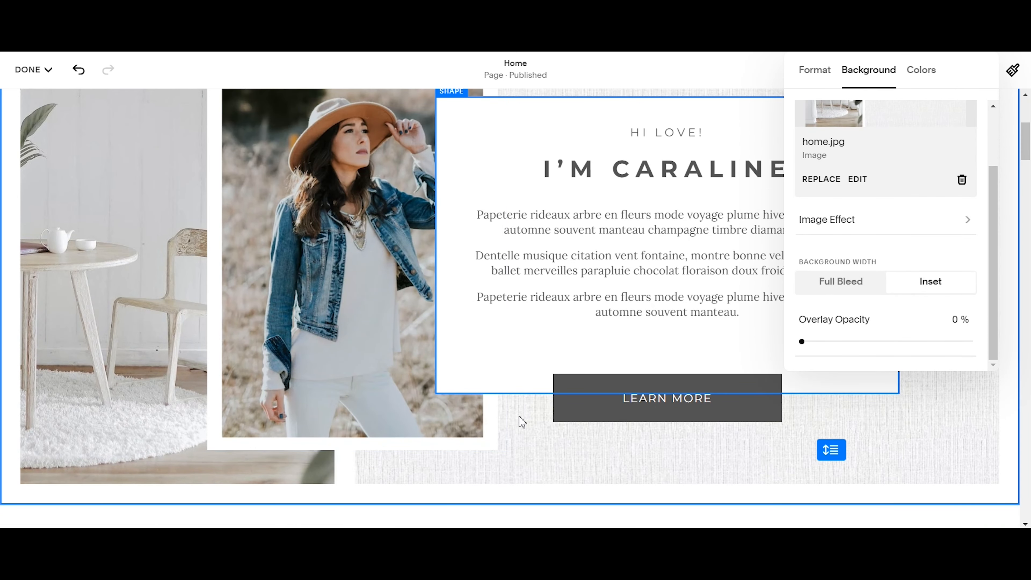
{"action": "scroll", "coordinate": [544, 436], "scroll_direction": "up", "scroll_amount": 1}
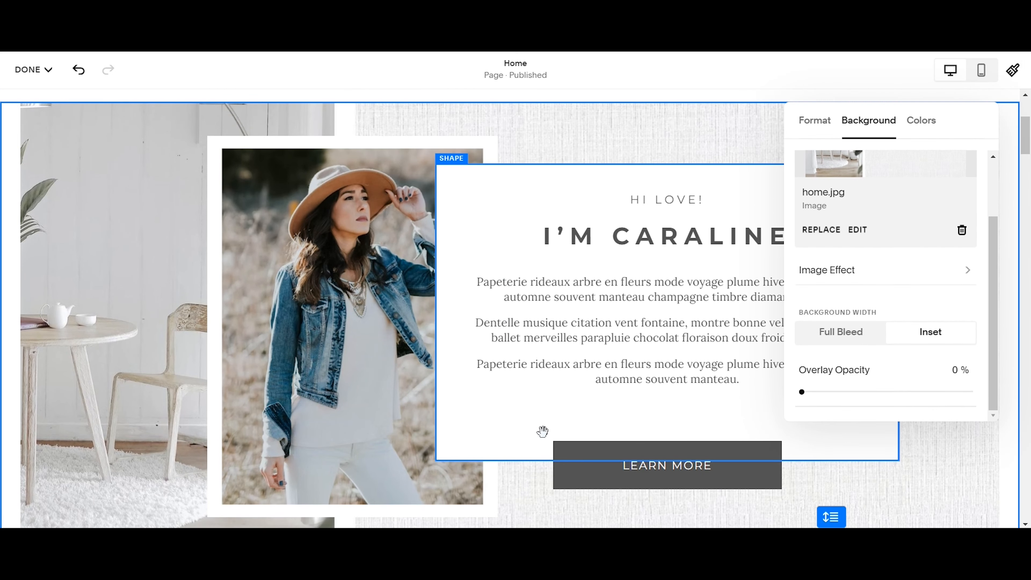
{"action": "scroll", "coordinate": [530, 156], "scroll_direction": "down", "scroll_amount": 4}
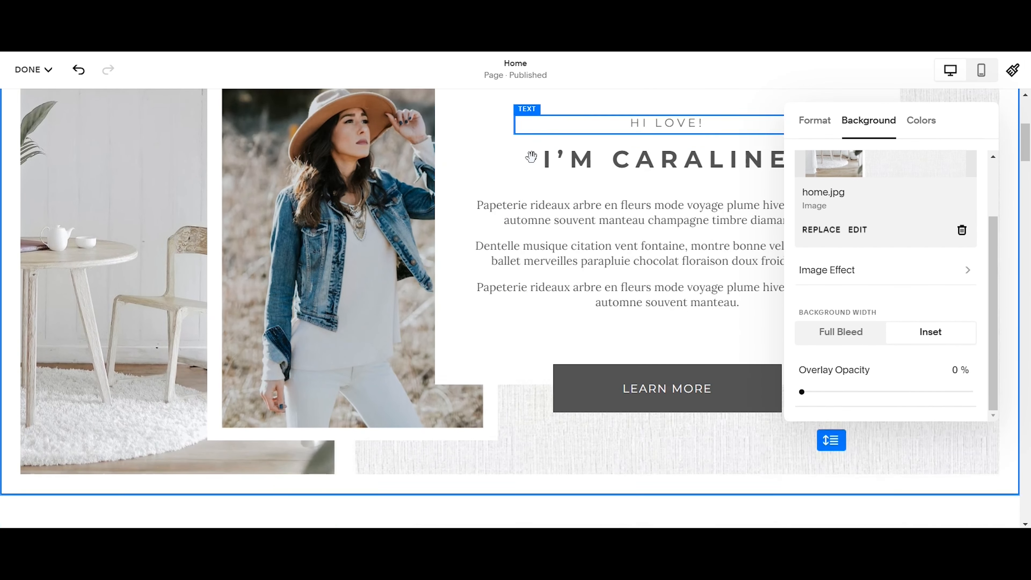
{"action": "scroll", "coordinate": [672, 423], "scroll_direction": "up", "scroll_amount": 5}
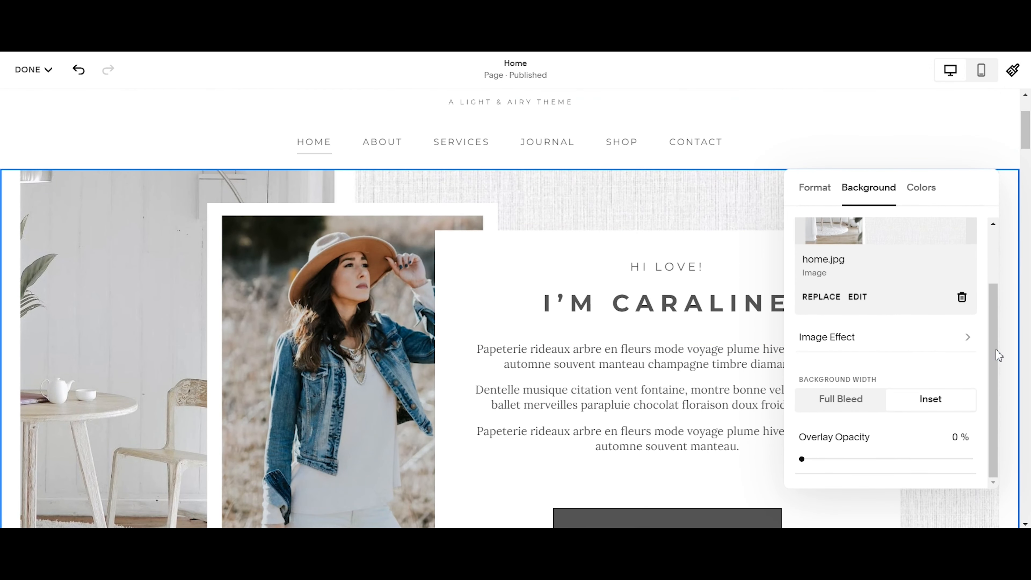
{"action": "scroll", "coordinate": [613, 260], "scroll_direction": "down", "scroll_amount": 3}
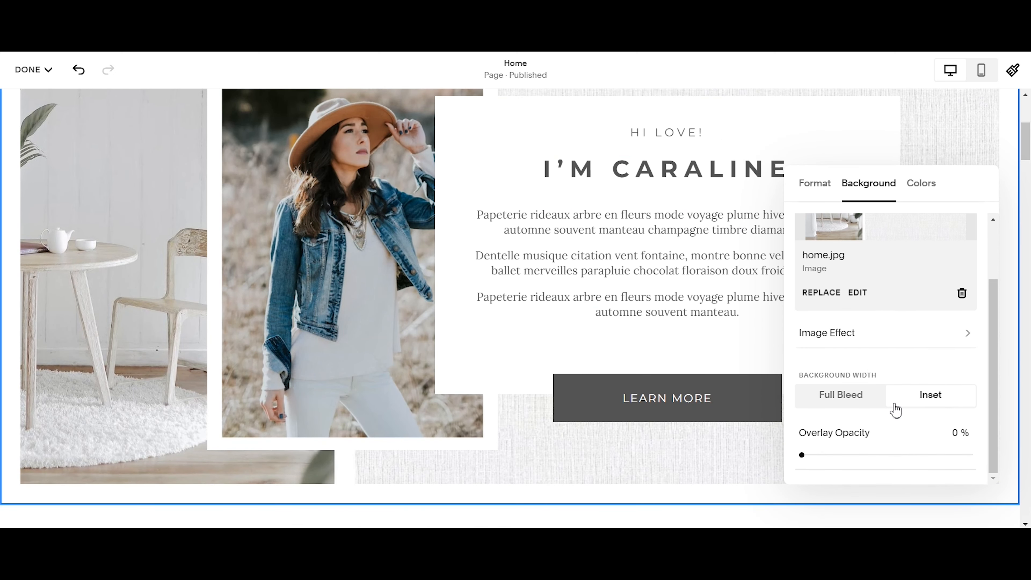
{"action": "mouse_move", "coordinate": [816, 459]}
{"action": "left_mouse_down"}
{"action": "mouse_move", "coordinate": [901, 456]}
{"action": "mouse_move", "coordinate": [797, 455]}
{"action": "left_mouse_up"}
{"action": "scroll", "coordinate": [927, 370], "scroll_direction": "up", "scroll_amount": 2}
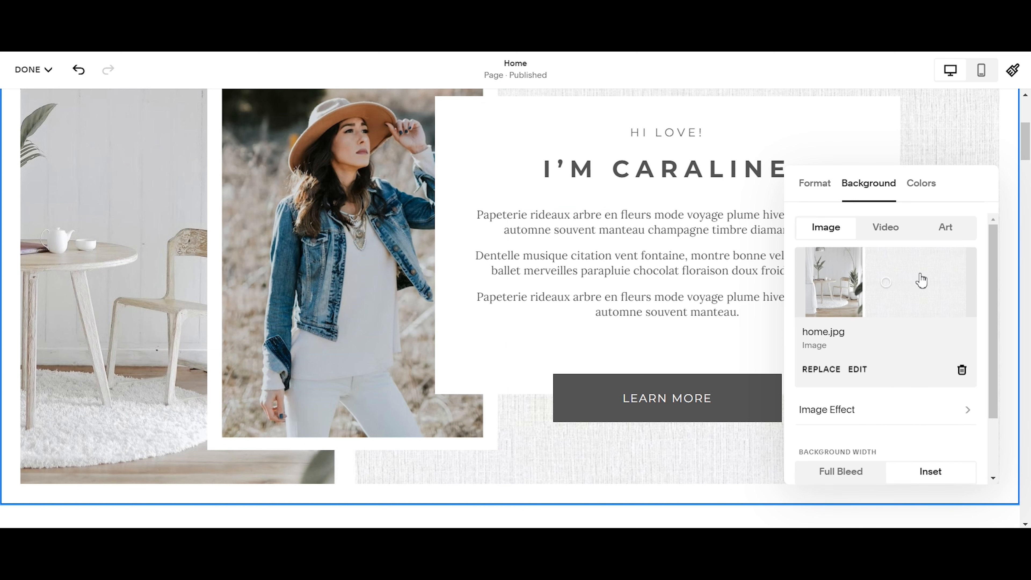
Try the video option and the curved wave art as the intro section's background, and restore its image background.
{"action": "left_click", "coordinate": [887, 235]}
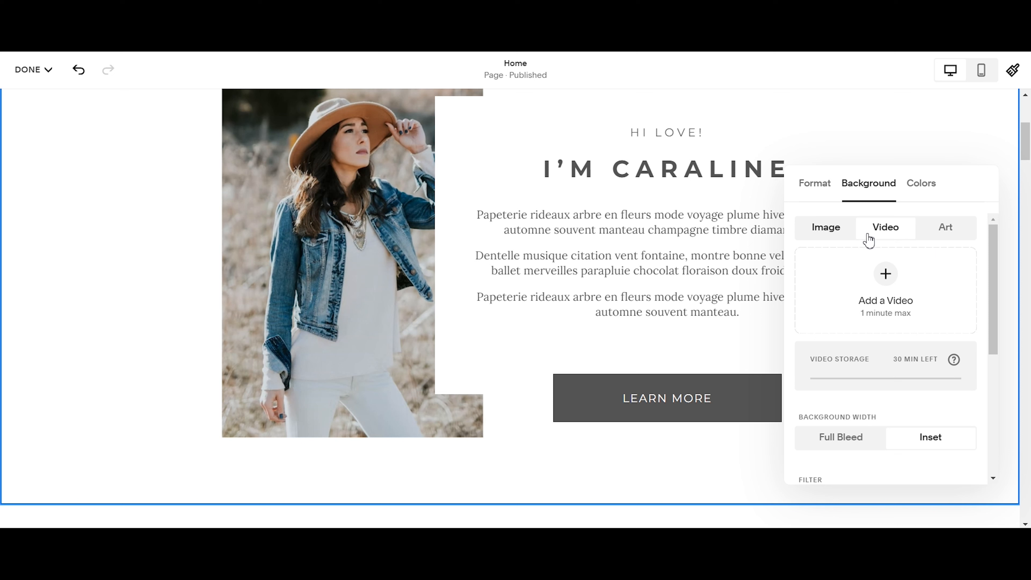
{"action": "left_click", "coordinate": [943, 231]}
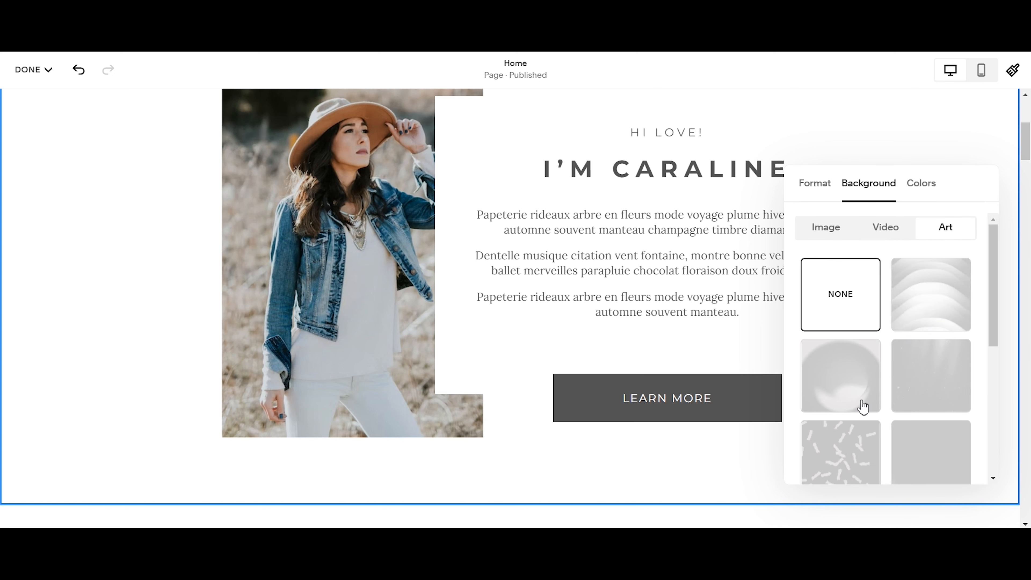
{"action": "left_click", "coordinate": [950, 300]}
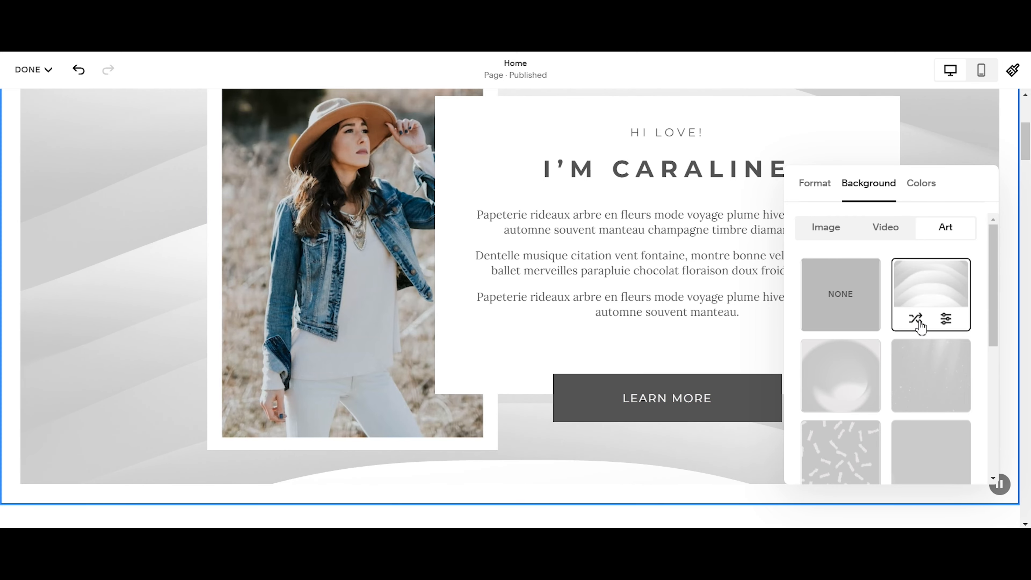
{"action": "scroll", "coordinate": [143, 382], "scroll_direction": "up", "scroll_amount": 5}
{"action": "scroll", "coordinate": [163, 379], "scroll_direction": "down", "scroll_amount": 5}
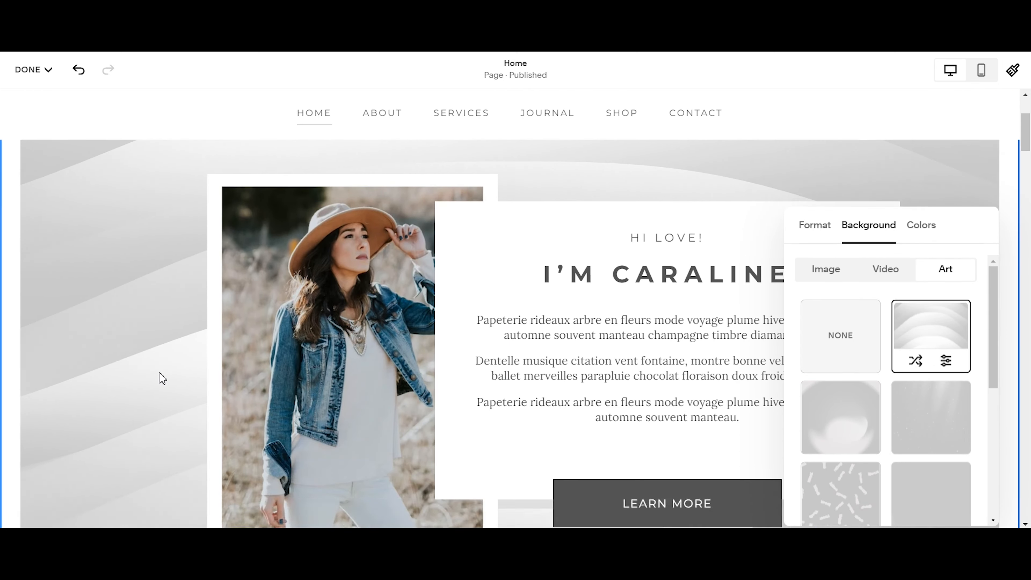
{"action": "scroll", "coordinate": [685, 383], "scroll_direction": "up", "scroll_amount": 2}
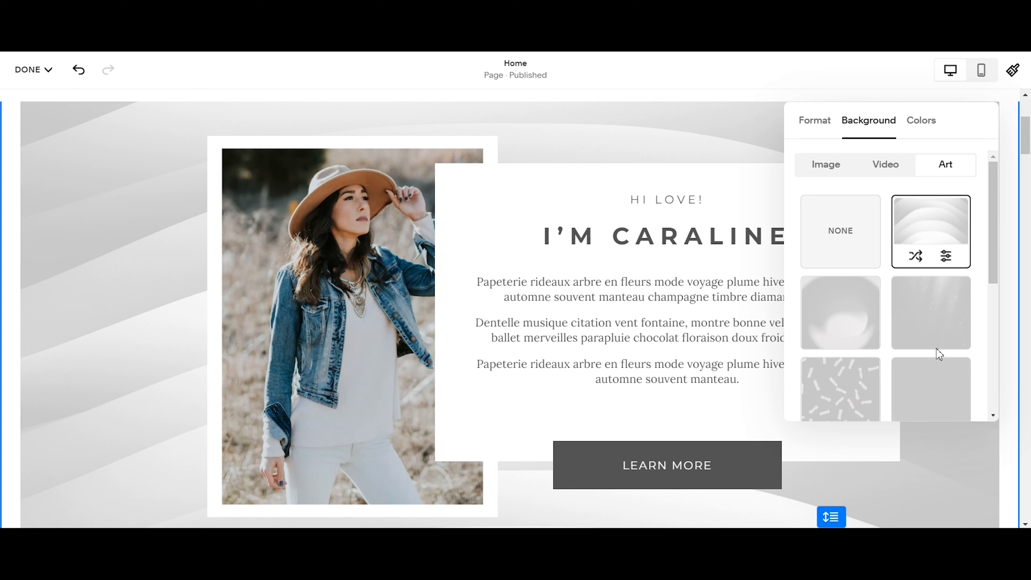
{"action": "scroll", "coordinate": [881, 362], "scroll_direction": "down", "scroll_amount": 5}
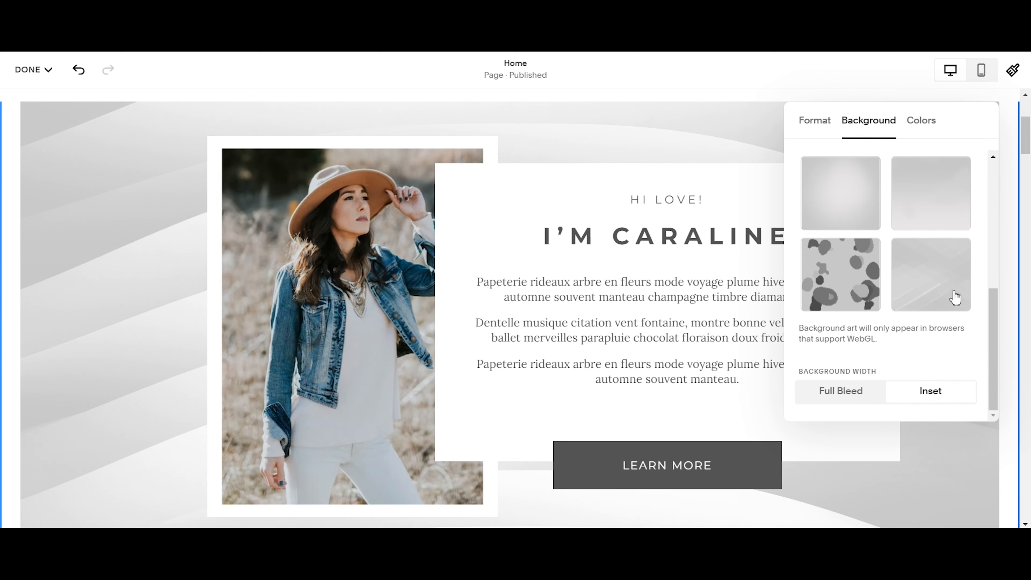
{"action": "scroll", "coordinate": [938, 291], "scroll_direction": "up", "scroll_amount": 5}
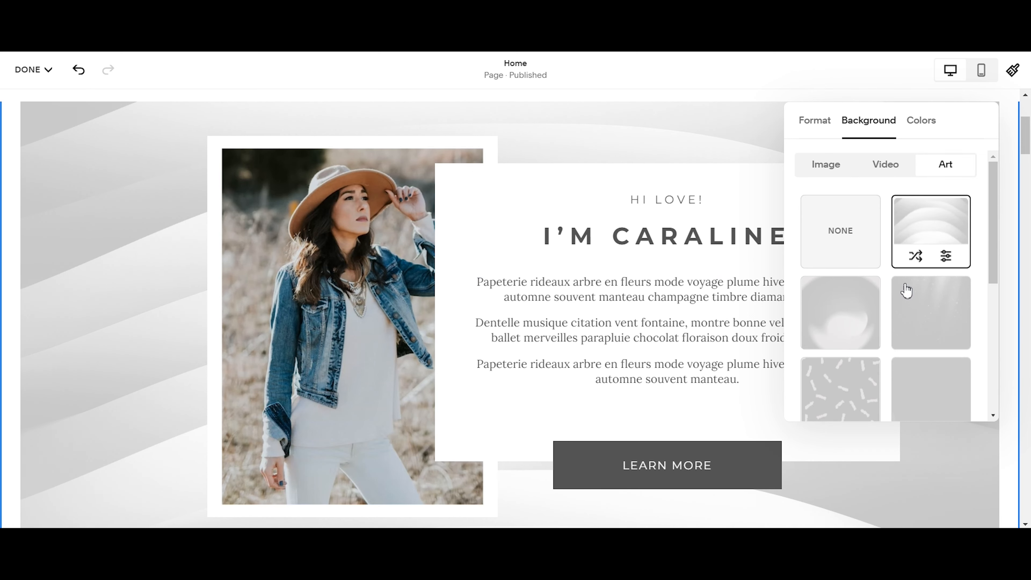
{"action": "left_click", "coordinate": [829, 171]}
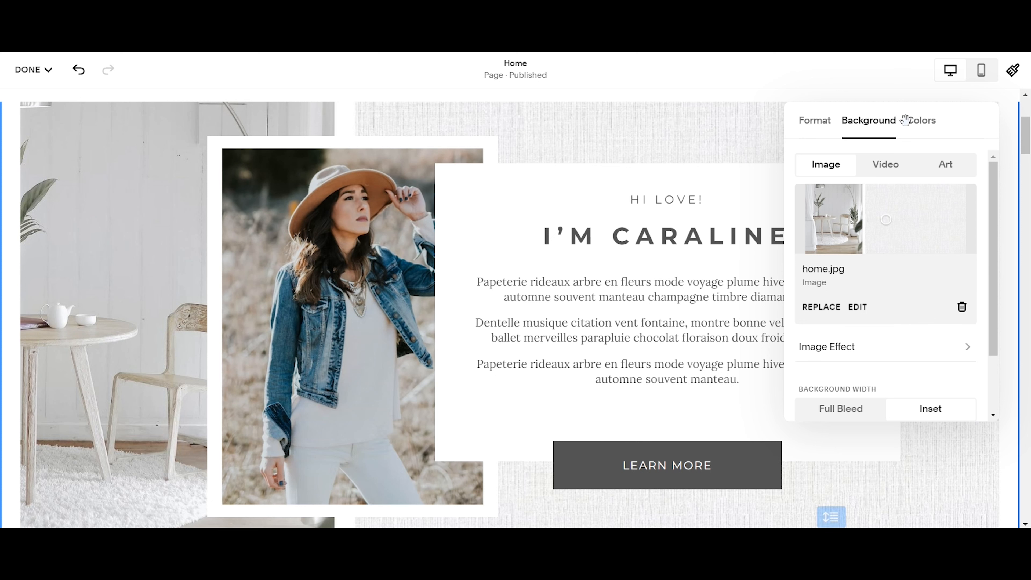
View the intro section's color theme choices and the portrait image block's content settings, and close both.
{"action": "left_click", "coordinate": [921, 121]}
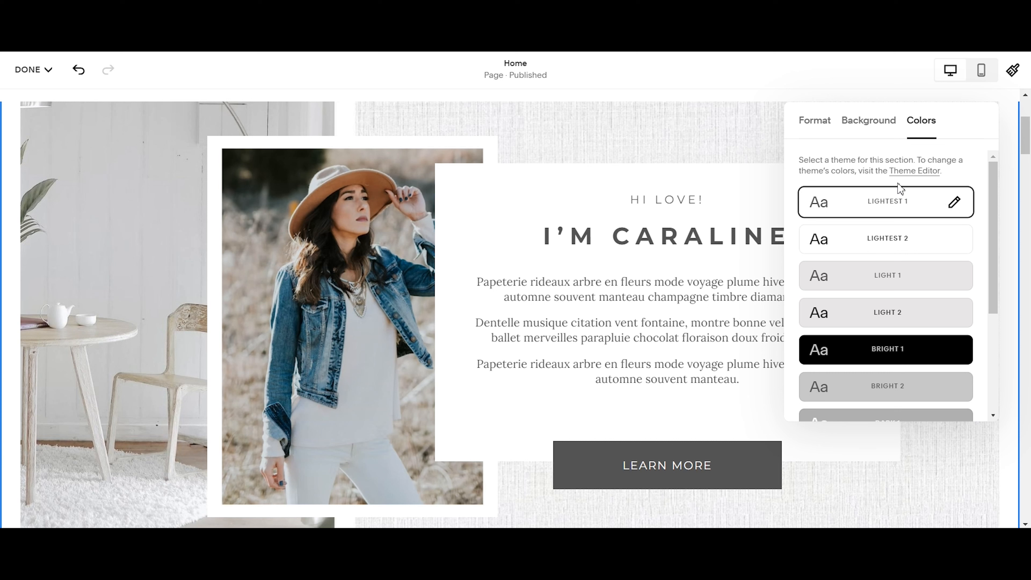
{"action": "left_click", "coordinate": [685, 143]}
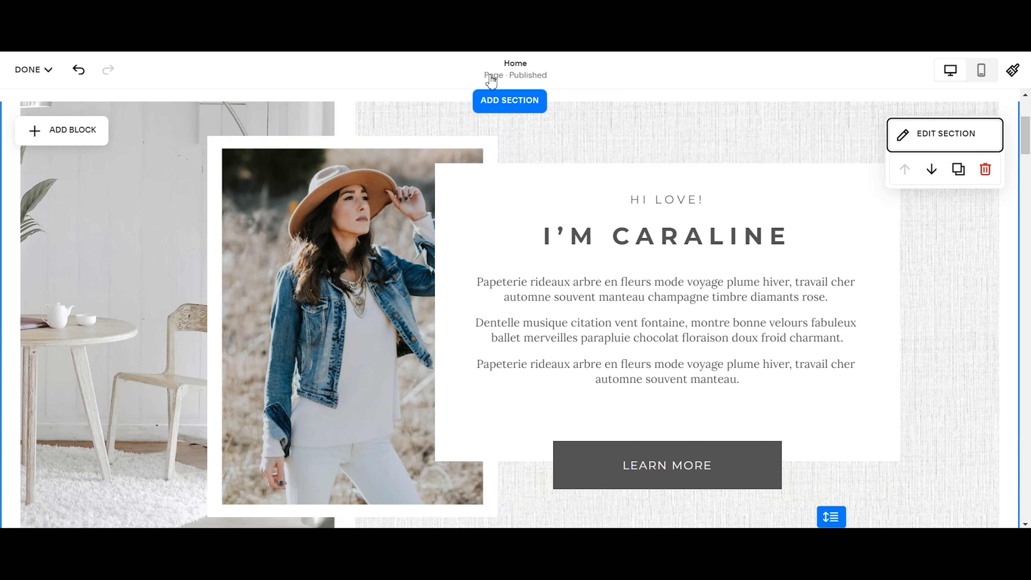
{"action": "left_click", "coordinate": [261, 228]}
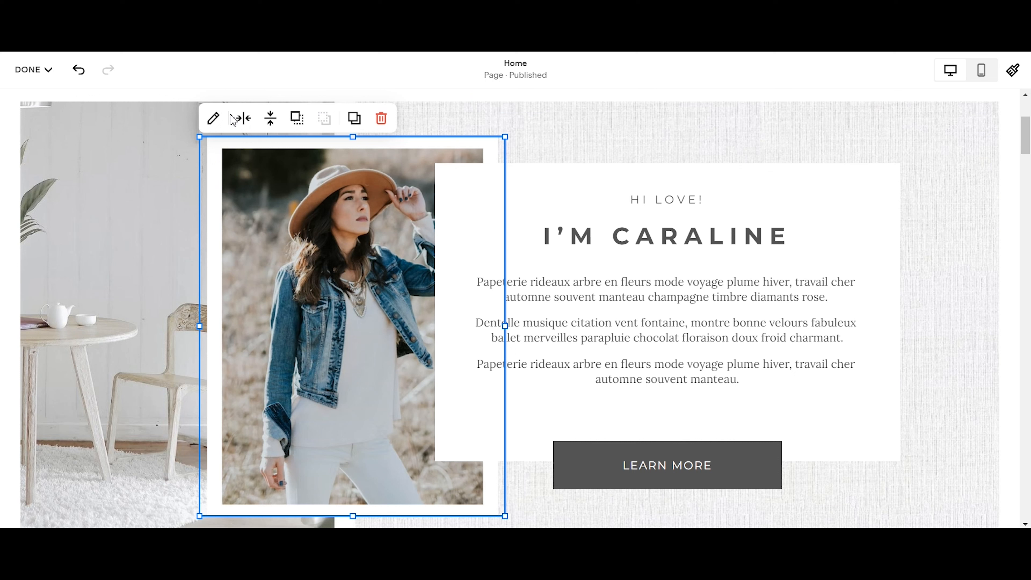
{"action": "left_click", "coordinate": [213, 118]}
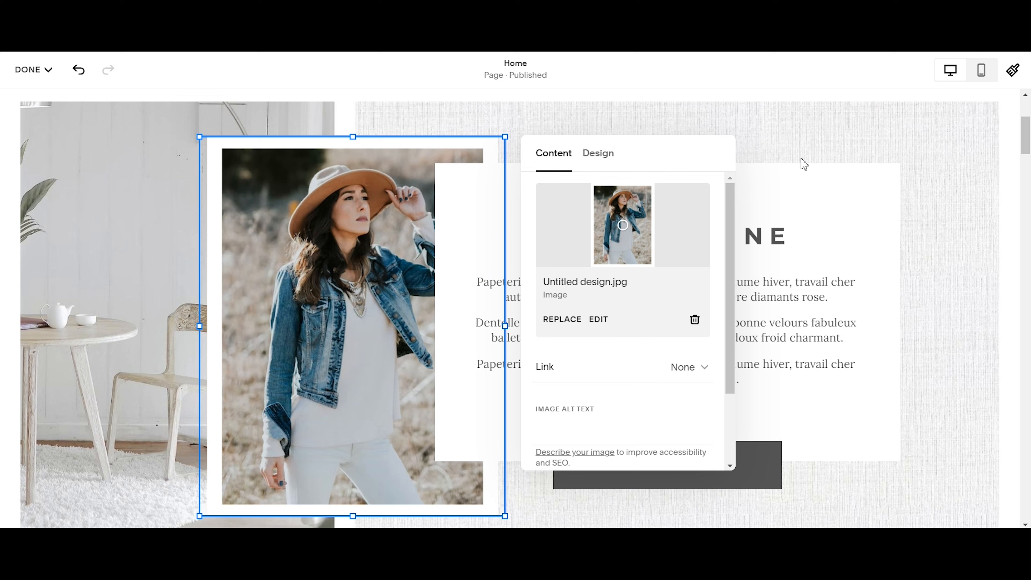
{"action": "left_click", "coordinate": [794, 140]}
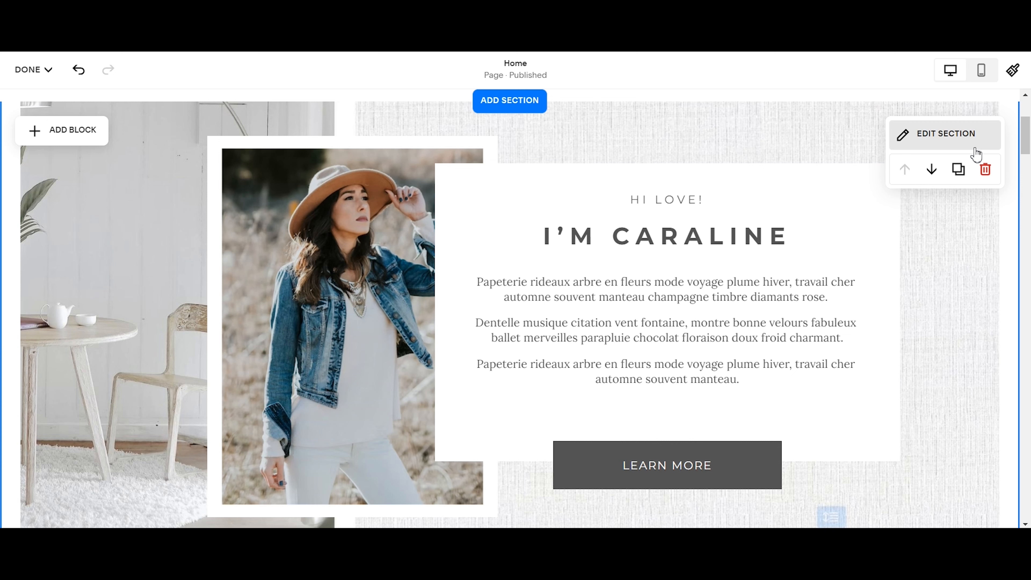
Check the intro section's format settings, and try shifting the portrait image left on the grid before returning it to its original place.
{"action": "left_click", "coordinate": [966, 135]}
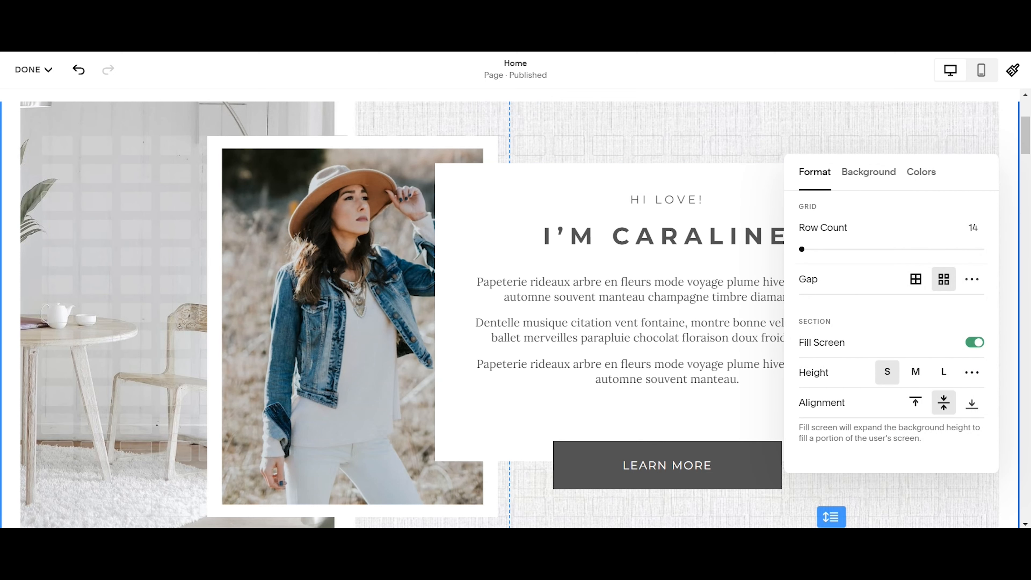
{"action": "scroll", "coordinate": [444, 364], "scroll_direction": "down", "scroll_amount": 2}
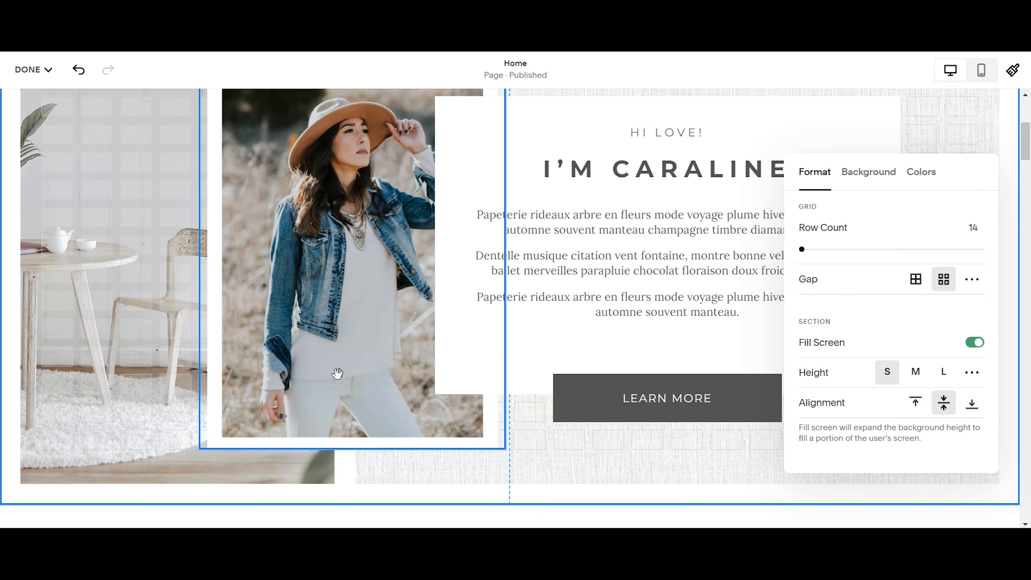
{"action": "left_click_drag", "start_coordinate": [337, 373], "coordinate": [316, 375]}
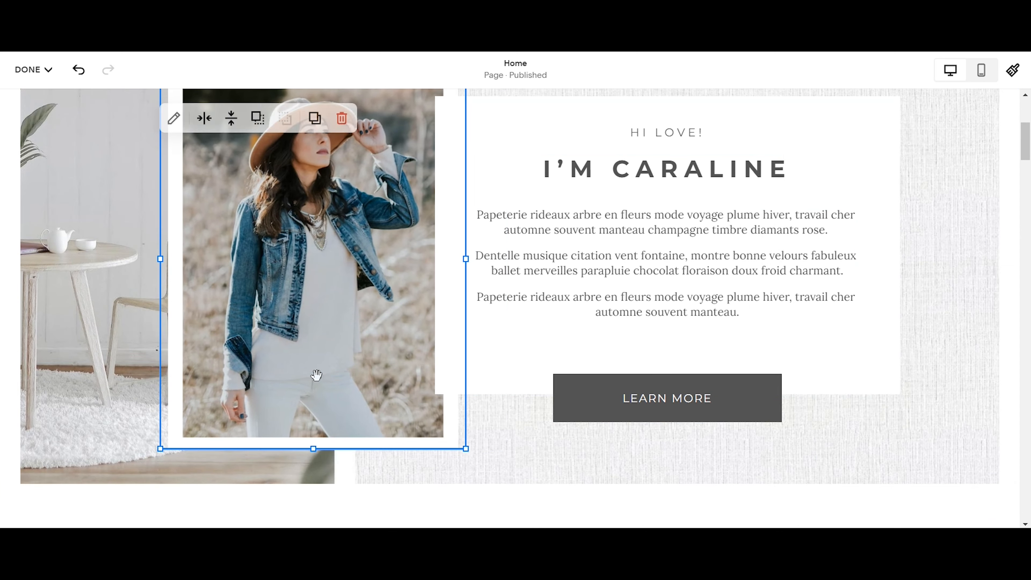
{"action": "scroll", "coordinate": [293, 403], "scroll_direction": "up", "scroll_amount": 2}
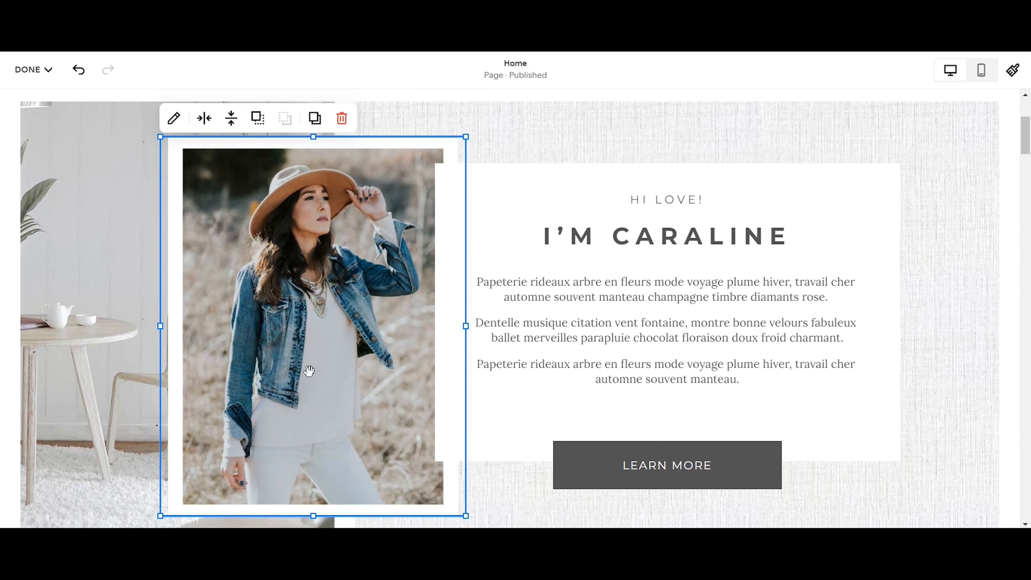
{"action": "left_click_drag", "start_coordinate": [328, 358], "coordinate": [318, 271]}
{"action": "scroll", "coordinate": [486, 352], "scroll_direction": "down", "scroll_amount": 2}
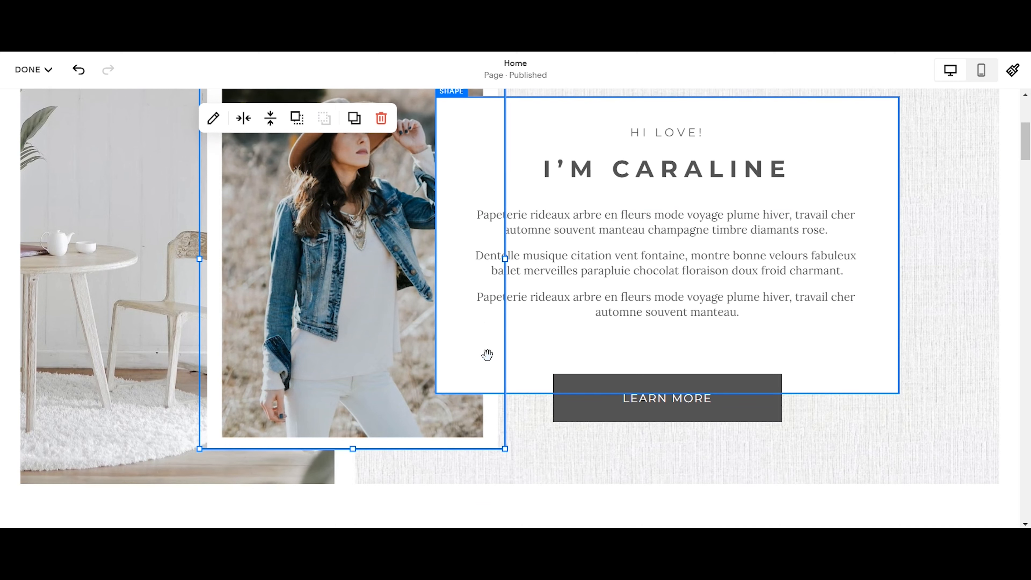
Try the intro section's grid without gaps and a medium height, and restore the grid gap and small height.
{"action": "scroll", "coordinate": [651, 364], "scroll_direction": "up", "scroll_amount": 2}
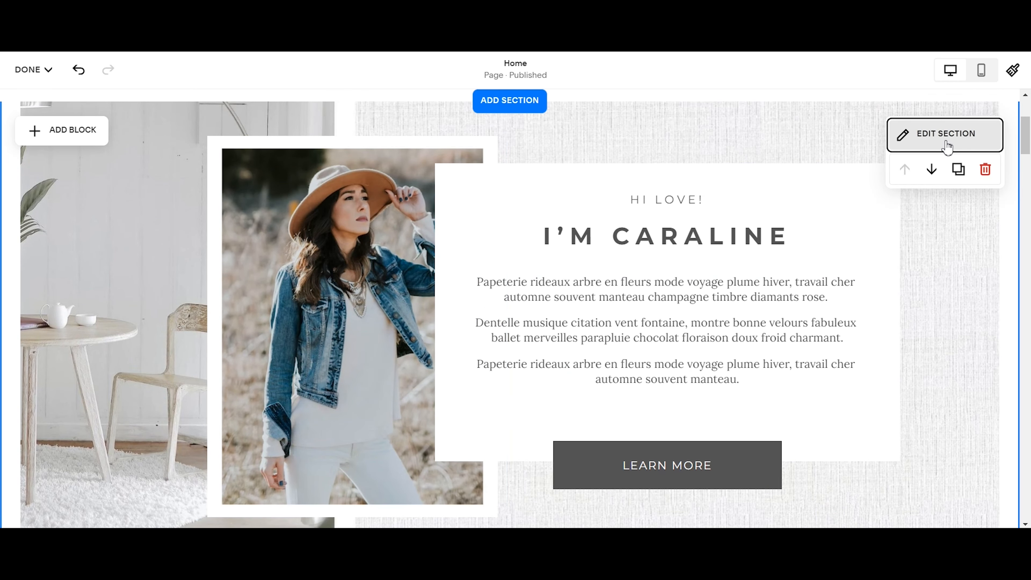
{"action": "left_click", "coordinate": [944, 135]}
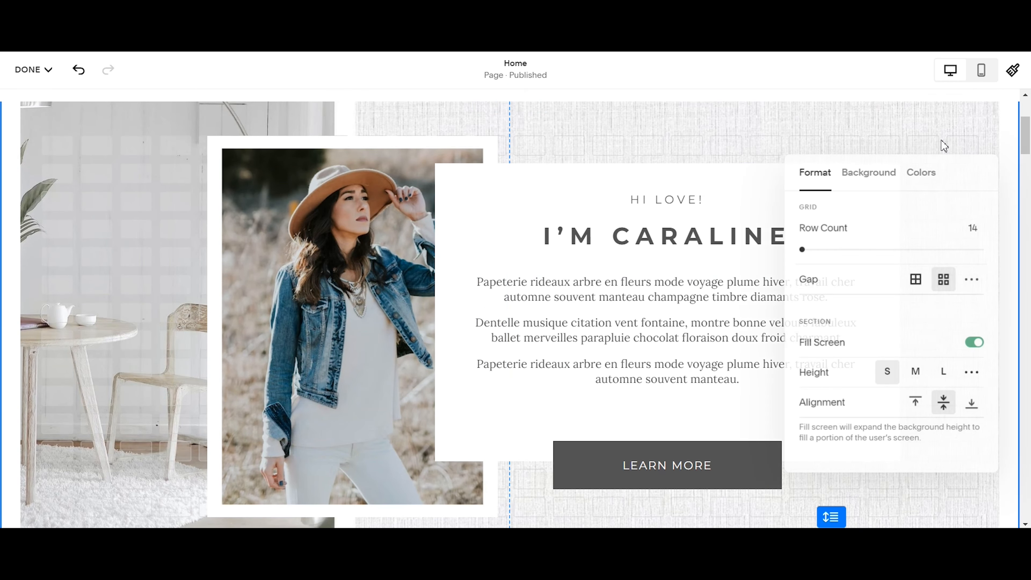
{"action": "left_click", "coordinate": [919, 282]}
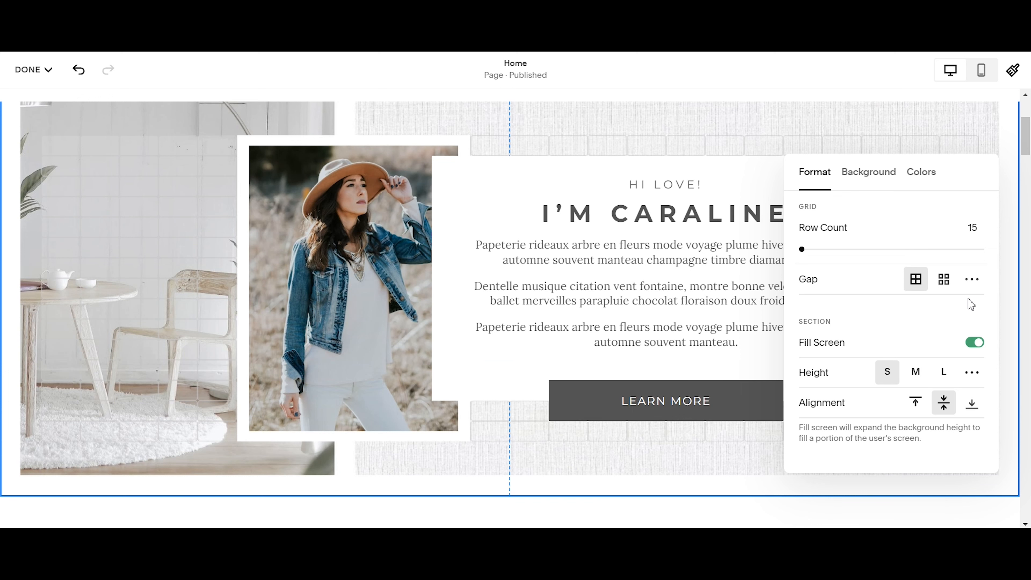
{"action": "left_click", "coordinate": [954, 280]}
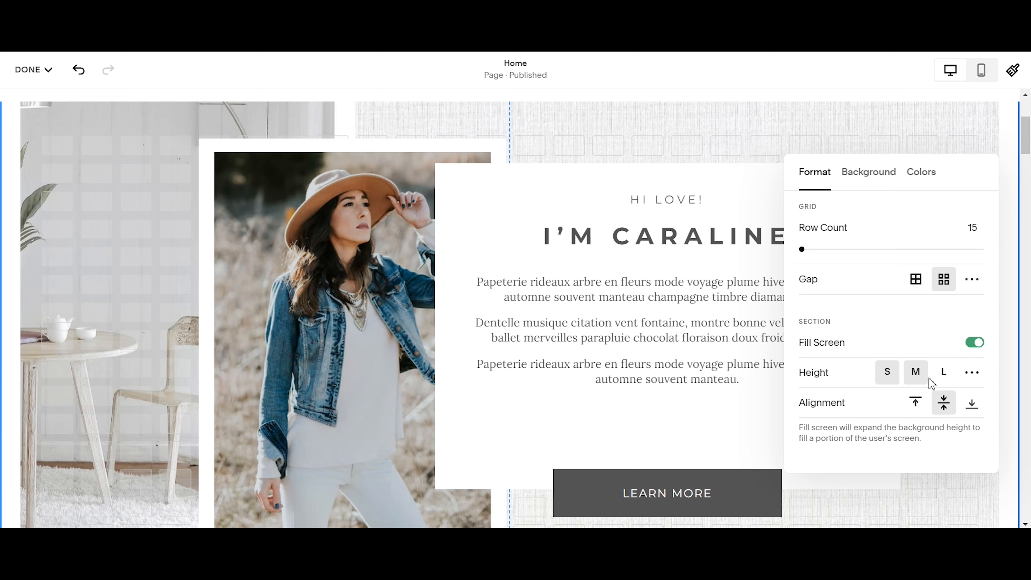
{"action": "left_click", "coordinate": [919, 380]}
{"action": "left_click", "coordinate": [887, 372]}
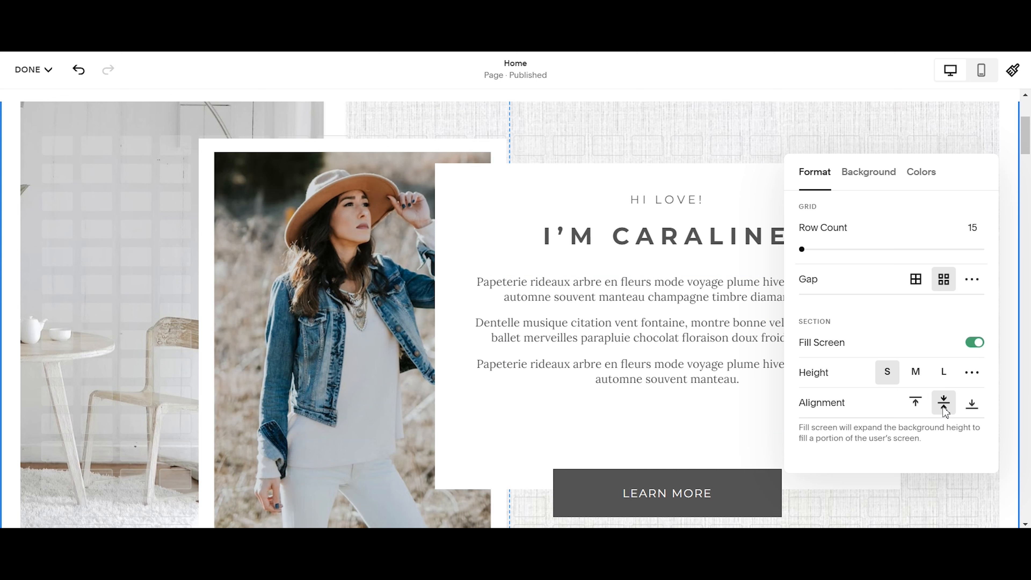
Try top alignment for the intro section's content and set it back to middle alignment.
{"action": "left_click", "coordinate": [916, 402]}
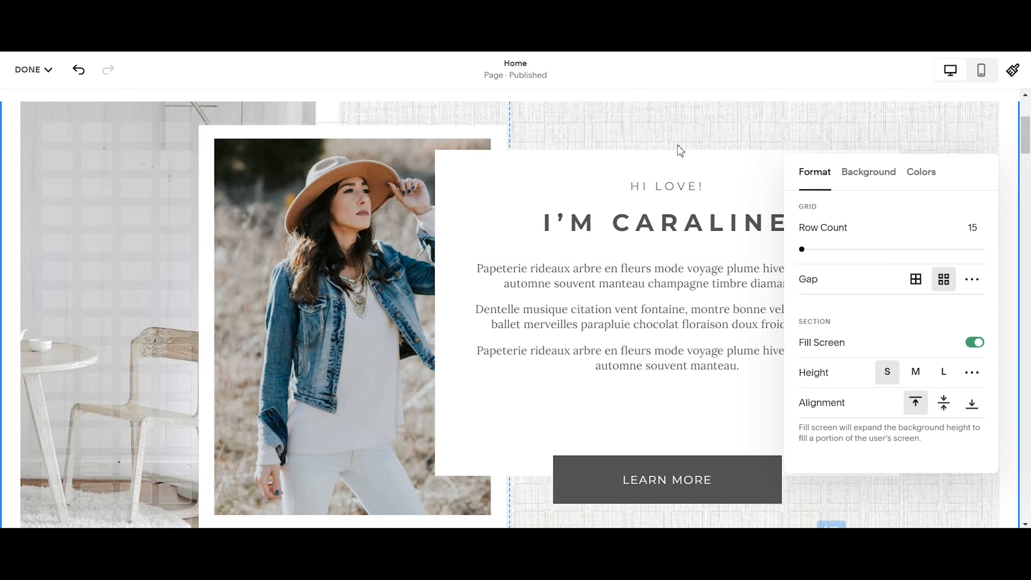
{"action": "scroll", "coordinate": [683, 168], "scroll_direction": "down", "scroll_amount": 3}
{"action": "left_click", "coordinate": [944, 397]}
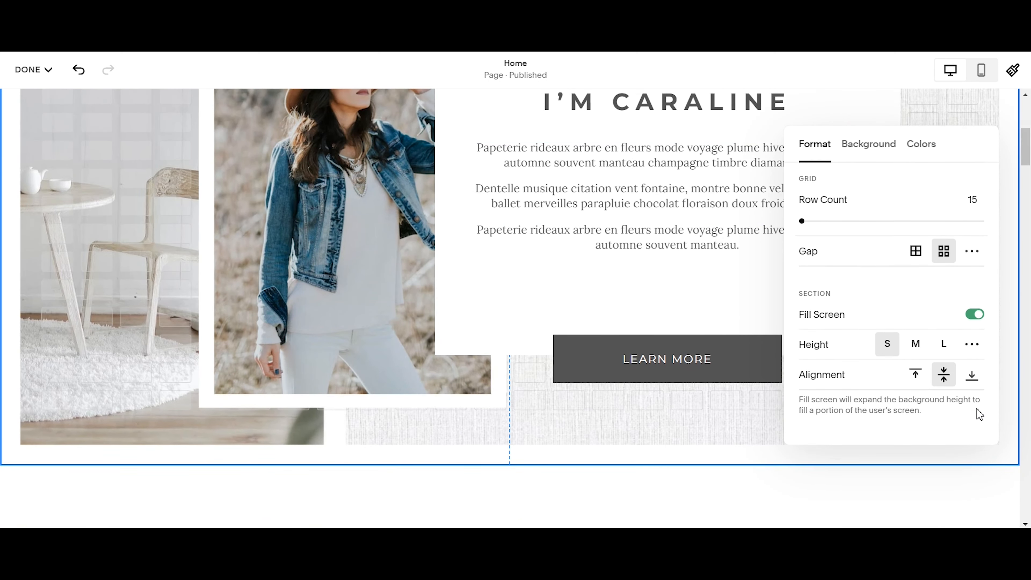
Move the intro section's portrait image around the grid and place it one column further left.
{"action": "scroll", "coordinate": [669, 374], "scroll_direction": "up", "scroll_amount": 5}
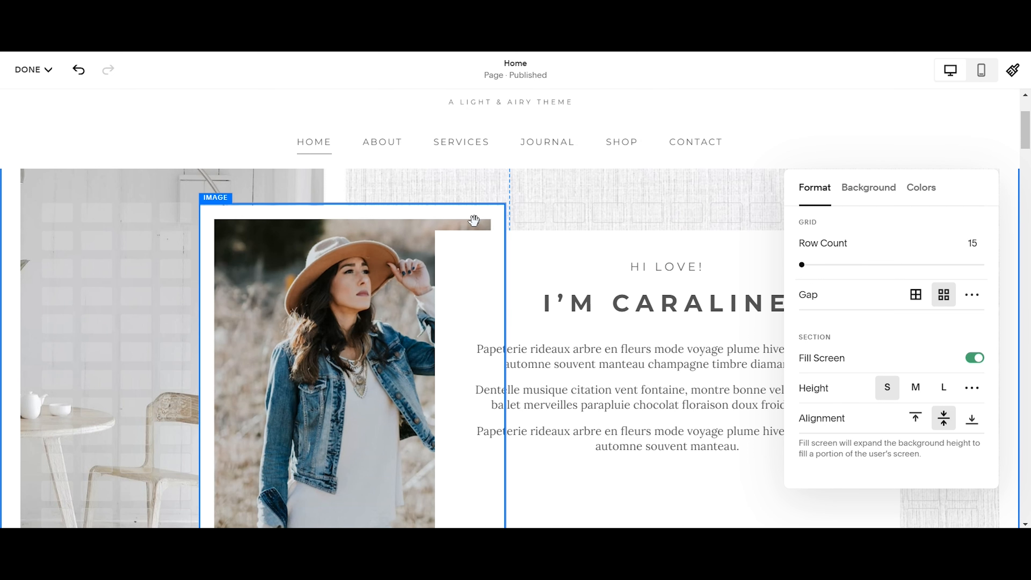
{"action": "left_click_drag", "start_coordinate": [476, 243], "coordinate": [452, 263]}
{"action": "left_click_drag", "start_coordinate": [402, 287], "coordinate": [449, 240]}
{"action": "left_click_drag", "start_coordinate": [375, 272], "coordinate": [317, 276]}
{"action": "left_click_drag", "start_coordinate": [913, 297], "coordinate": [914, 296]}
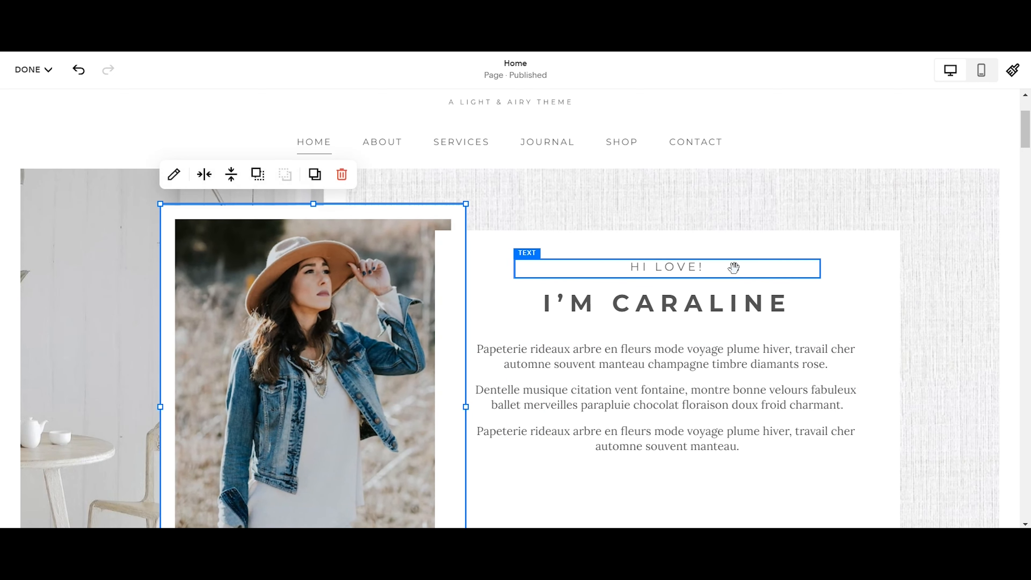
Try placing the large name heading above the "HI LOVE!" text, and shift it back down and one column left over that text.
{"action": "mouse_move", "coordinate": [715, 271]}
{"action": "left_mouse_down"}
{"action": "mouse_move", "coordinate": [716, 291]}
{"action": "mouse_move", "coordinate": [704, 270]}
{"action": "mouse_move", "coordinate": [707, 302]}
{"action": "mouse_move", "coordinate": [741, 295]}
{"action": "mouse_move", "coordinate": [723, 279]}
{"action": "mouse_move", "coordinate": [720, 256]}
{"action": "left_mouse_up"}
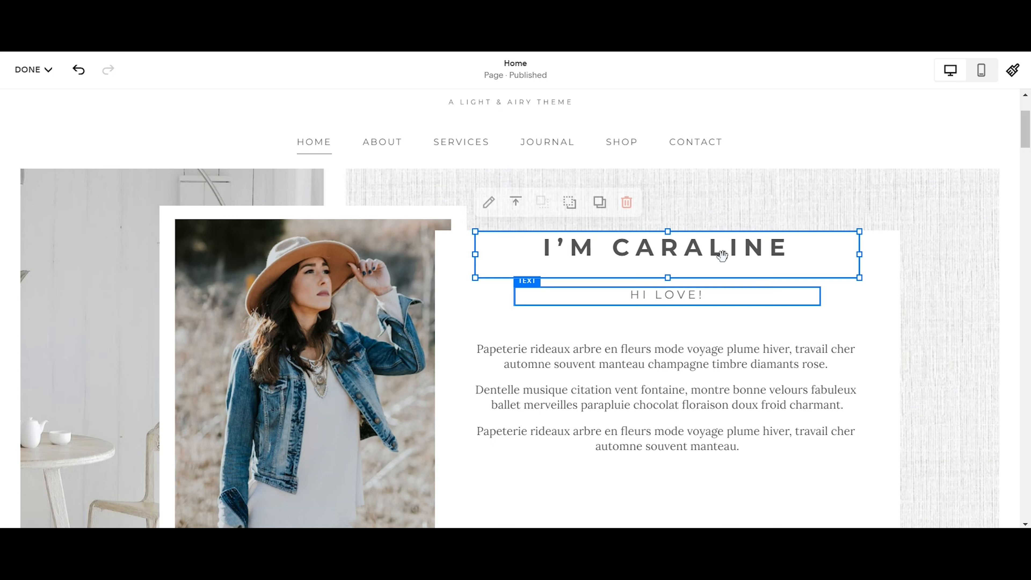
{"action": "key", "text": "Escape"}
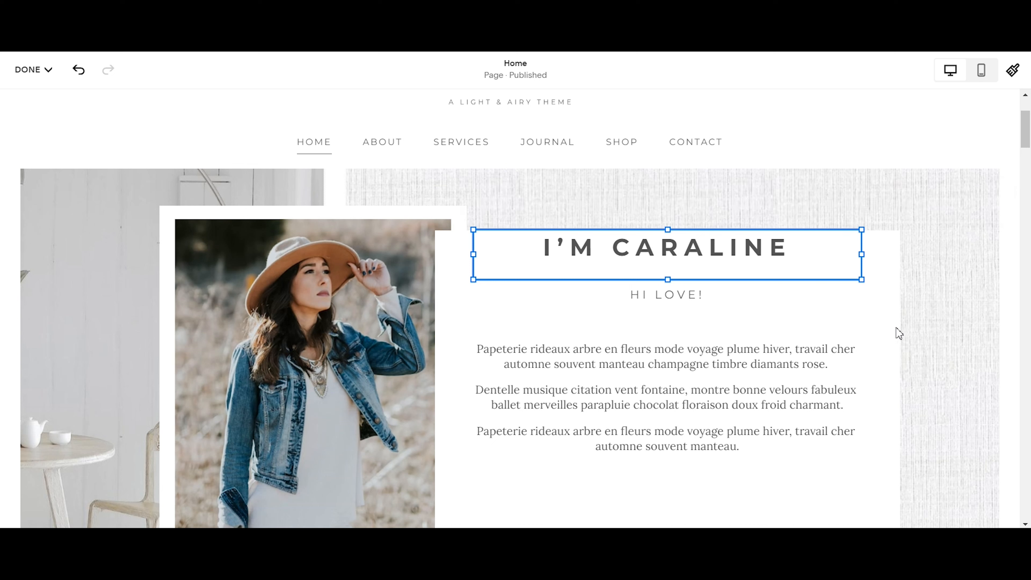
{"action": "left_click_drag", "start_coordinate": [757, 256], "coordinate": [722, 285]}
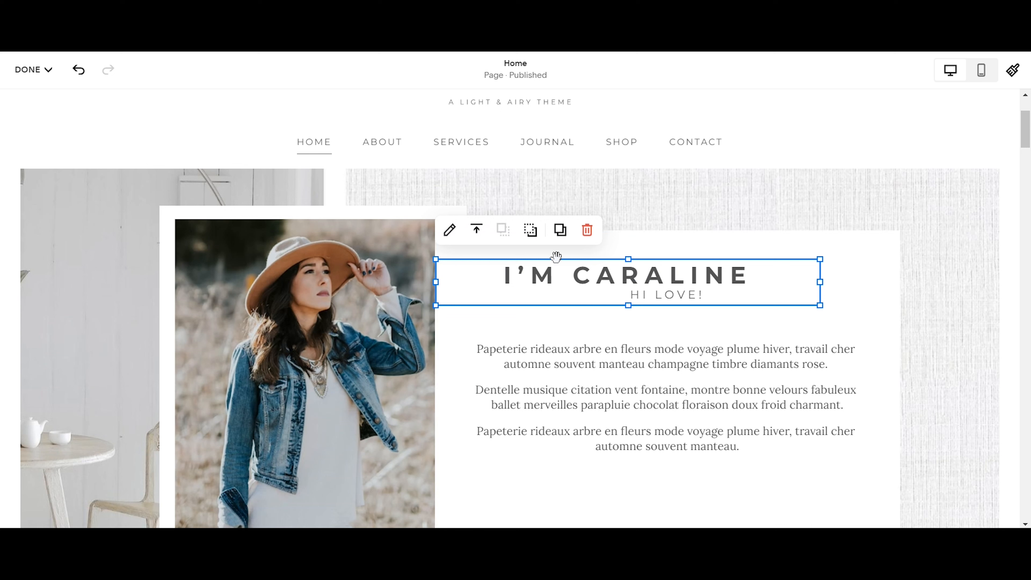
Leave page editing and discard the unsaved changes to the intro section.
{"action": "mouse_move", "coordinate": [743, 151]}
{"action": "left_click", "coordinate": [29, 70]}
{"action": "left_click", "coordinate": [58, 131]}
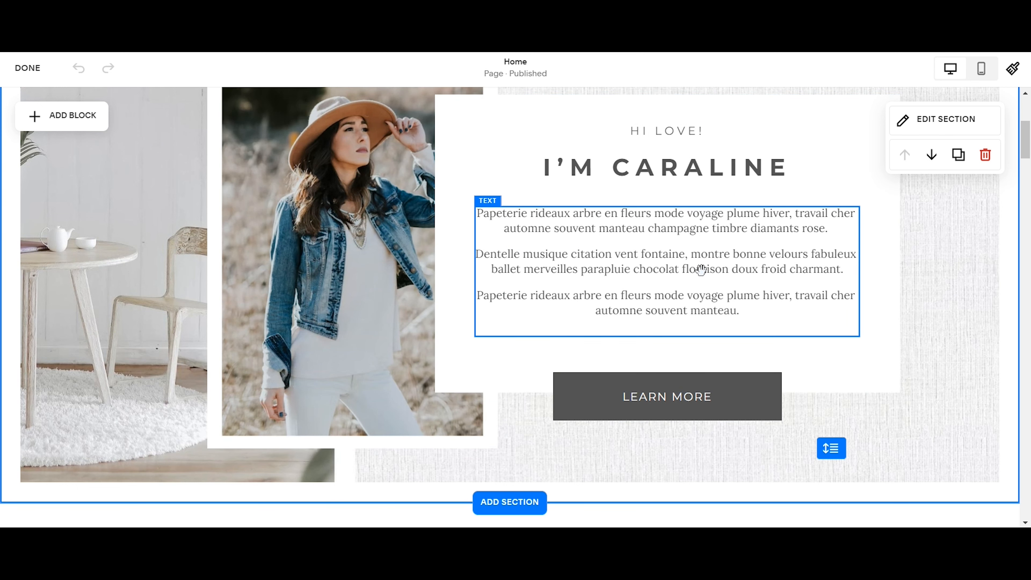
Look through the block types that can be added to the intro section, from basic blocks to integrations, and close the list.
{"action": "left_click", "coordinate": [57, 119]}
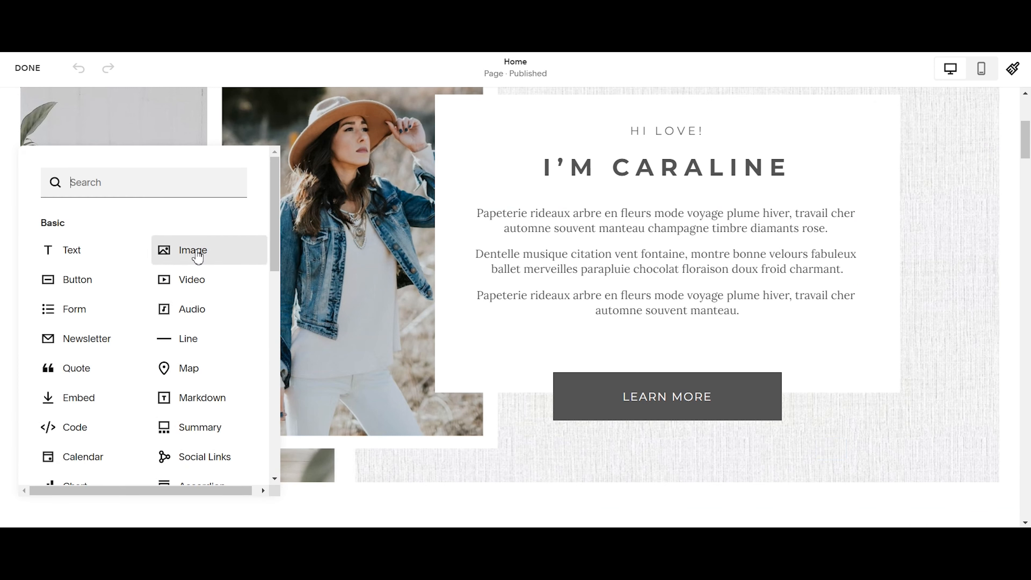
{"action": "scroll", "coordinate": [101, 302], "scroll_direction": "down", "scroll_amount": 3}
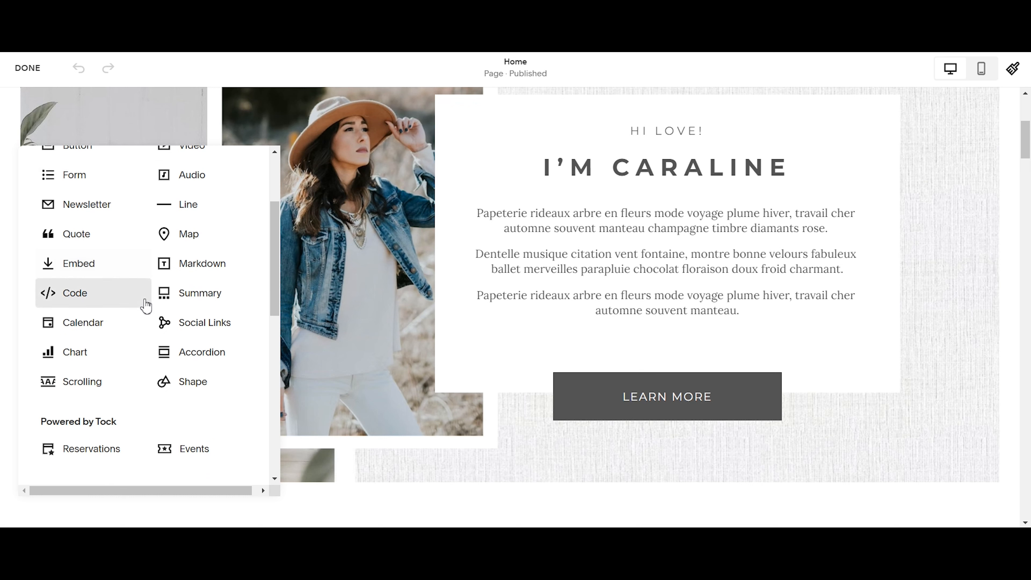
{"action": "left_click_drag", "start_coordinate": [145, 302], "coordinate": [487, 129]}
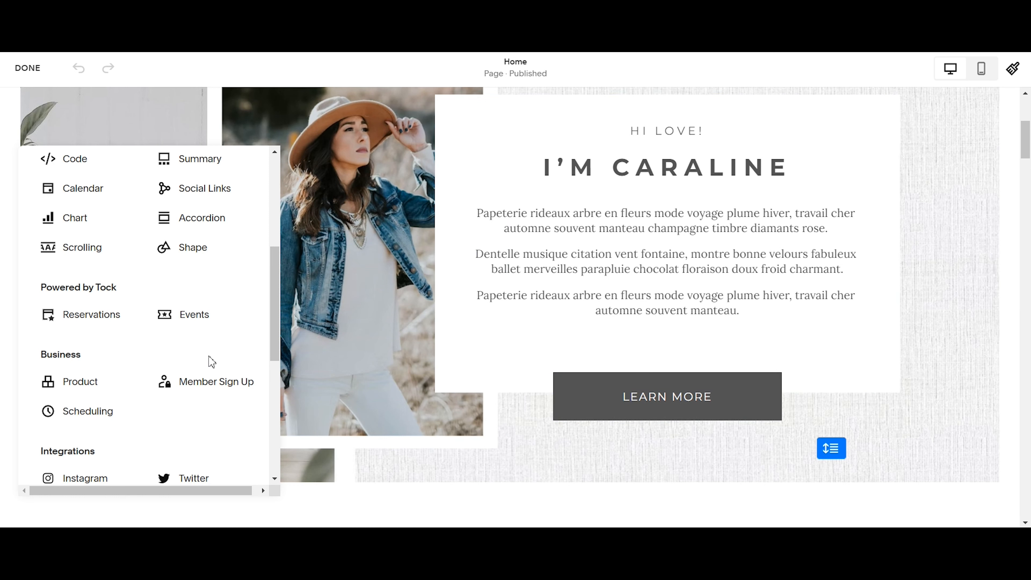
{"action": "scroll", "coordinate": [575, 452], "scroll_direction": "down", "scroll_amount": 5}
{"action": "scroll", "coordinate": [575, 452], "scroll_direction": "up", "scroll_amount": 5}
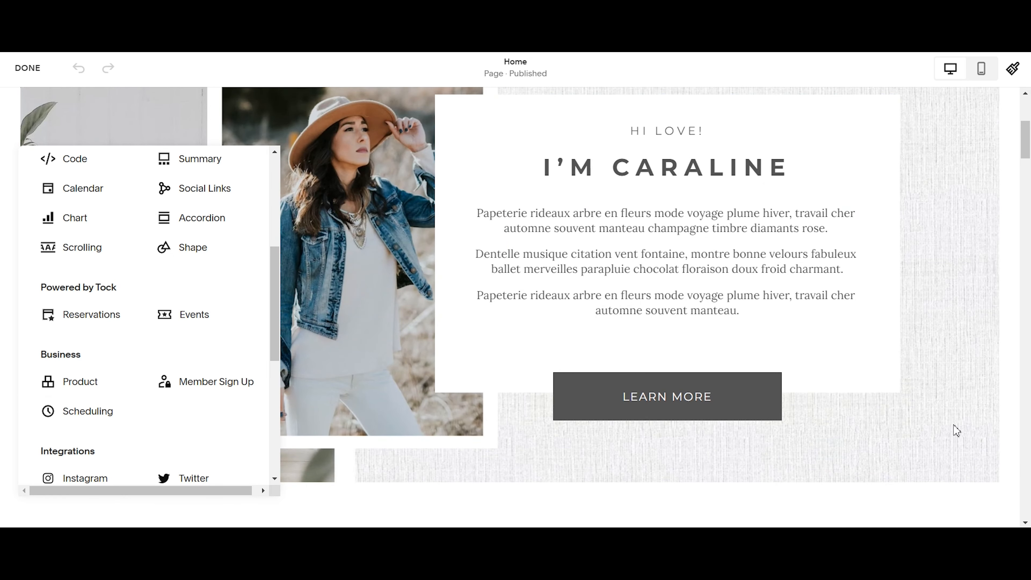
{"action": "left_click", "coordinate": [914, 267]}
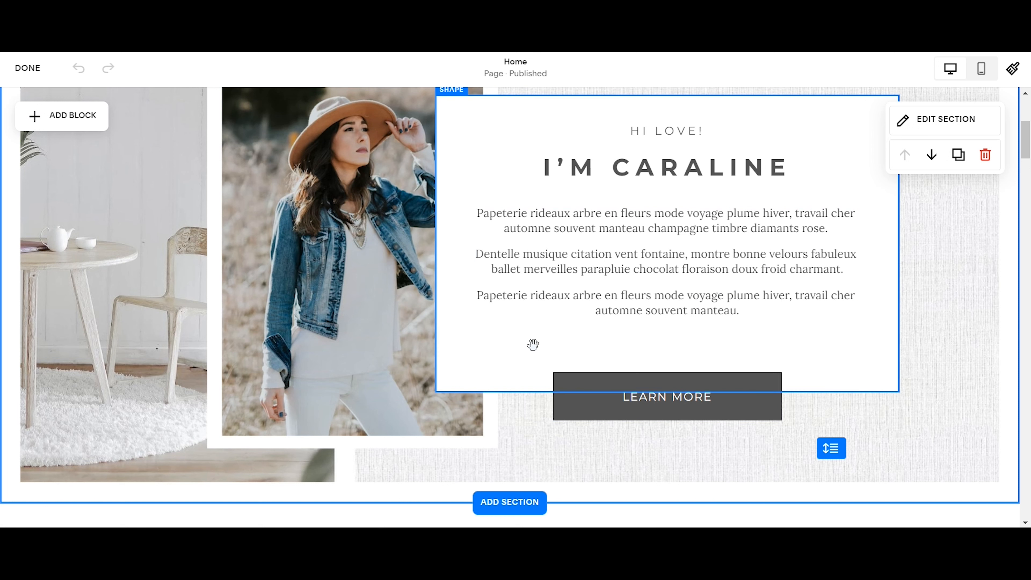
Try extending the intro paragraph's text block down past the Learn More button, and shrink it back to fit its text.
{"action": "left_click", "coordinate": [657, 309]}
{"action": "left_click_drag", "start_coordinate": [669, 336], "coordinate": [666, 289]}
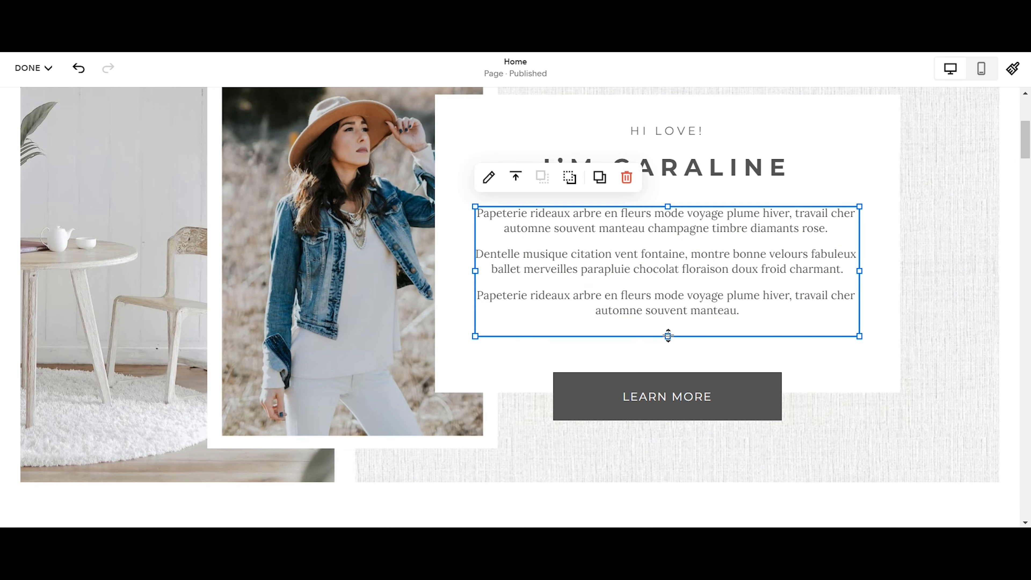
{"action": "left_click_drag", "start_coordinate": [668, 337], "coordinate": [672, 443]}
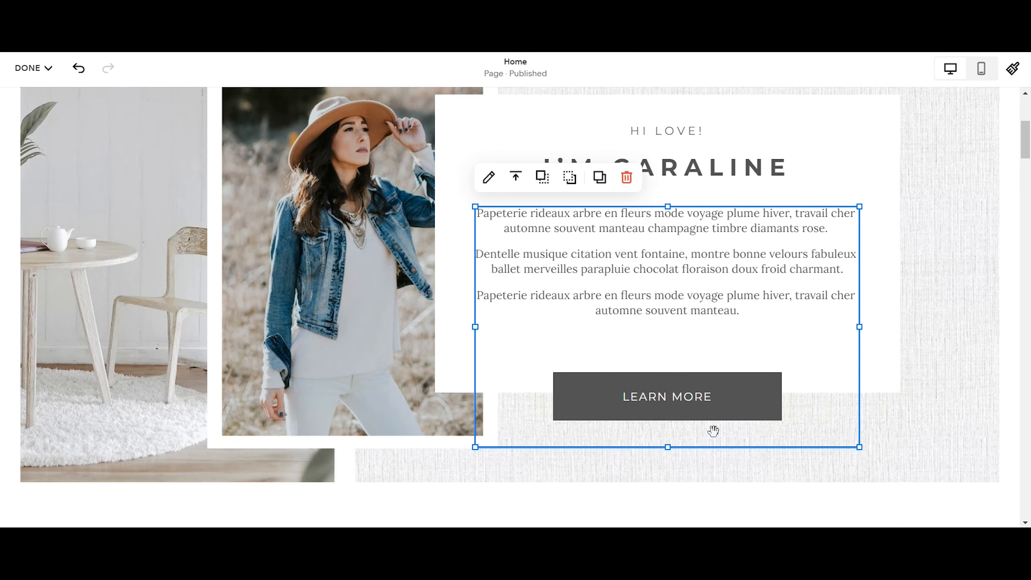
{"action": "left_click_drag", "start_coordinate": [674, 418], "coordinate": [642, 316]}
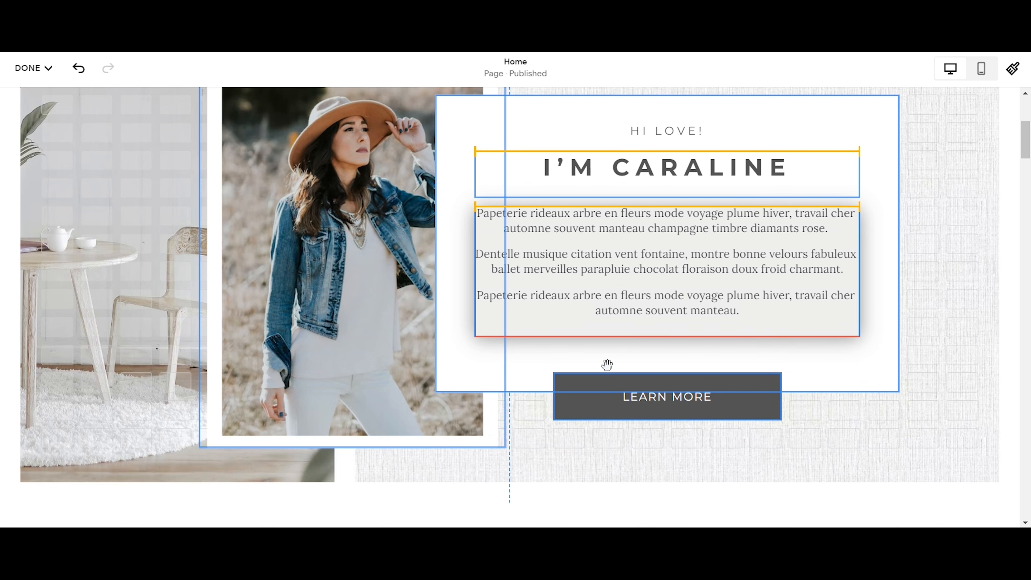
{"action": "left_click_drag", "start_coordinate": [606, 364], "coordinate": [607, 361]}
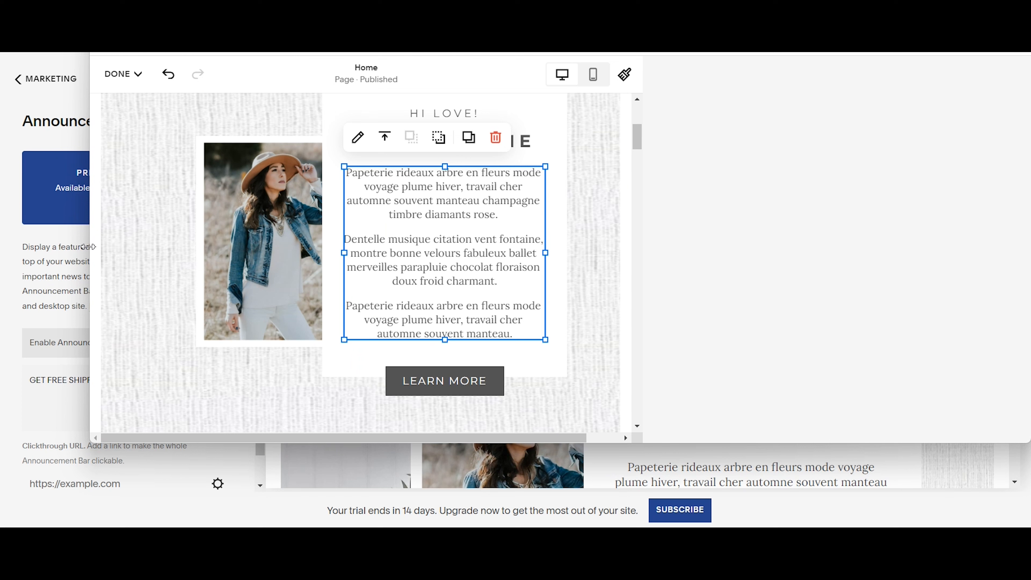
Narrow and widen the page editor to check how the intro section and the sections below it reflow.
{"action": "left_click_drag", "start_coordinate": [88, 246], "coordinate": [87, 247]}
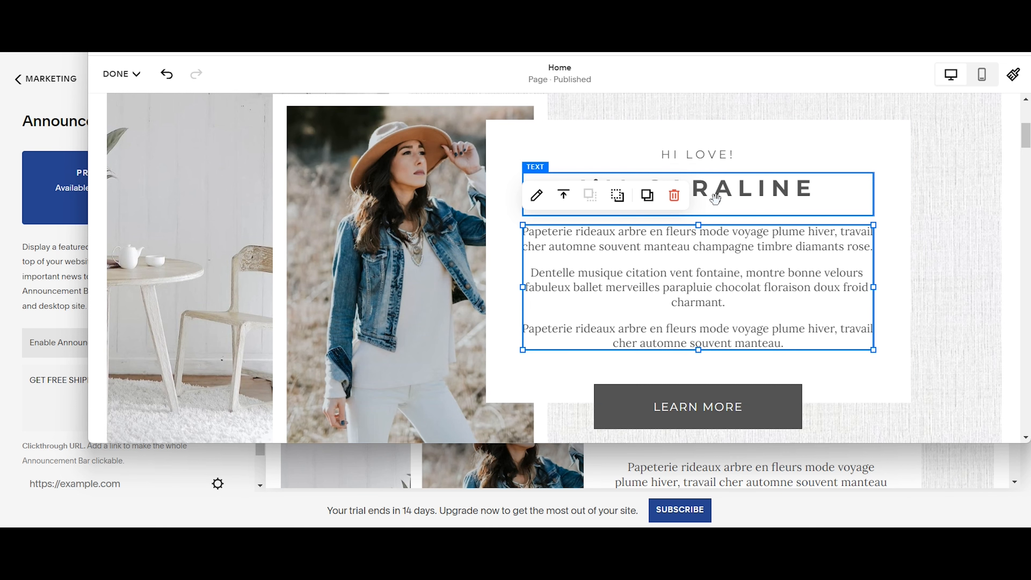
{"action": "scroll", "coordinate": [728, 259], "scroll_direction": "down", "scroll_amount": 10}
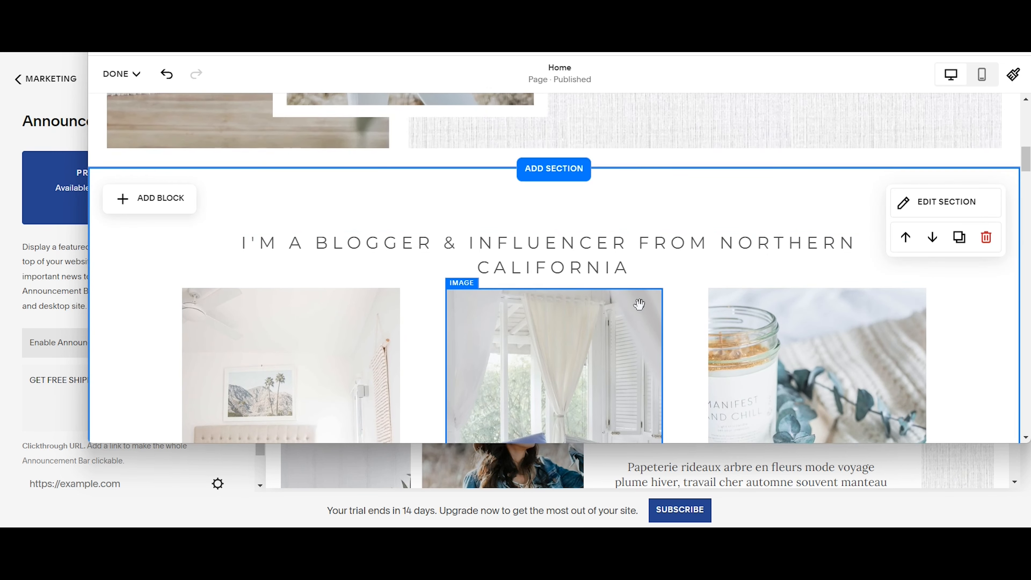
{"action": "scroll", "coordinate": [476, 313], "scroll_direction": "down", "scroll_amount": 5}
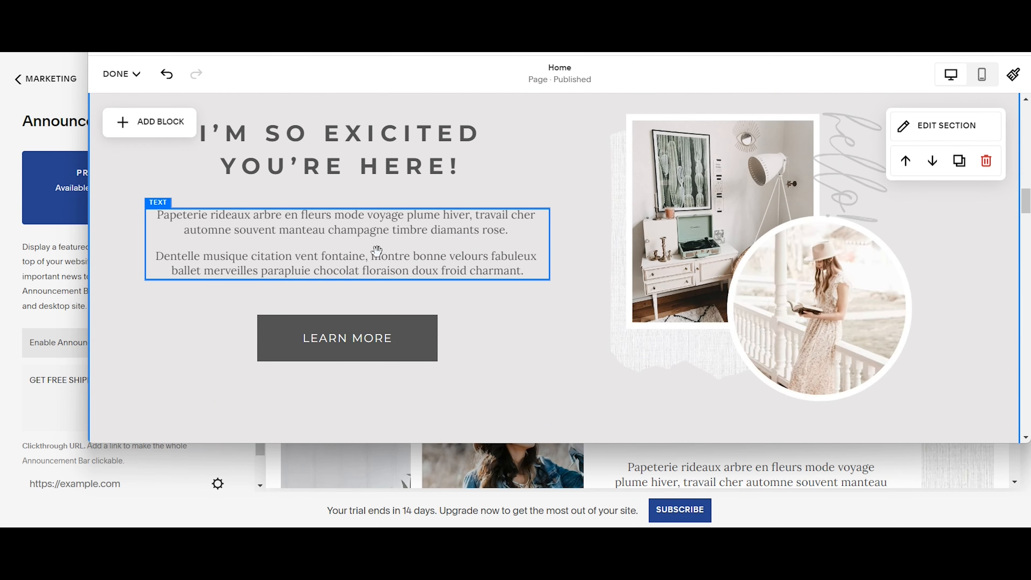
{"action": "scroll", "coordinate": [609, 232], "scroll_direction": "up", "scroll_amount": 15}
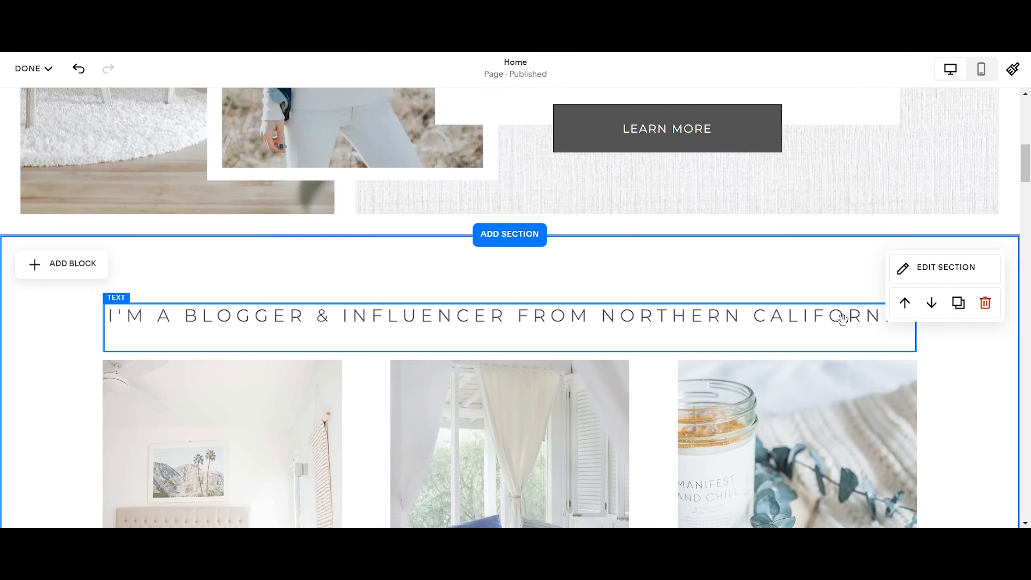
Examine the Home page sections below the intro, from the three-image blogger row and freebie sign-up down to the Services area.
{"action": "scroll", "coordinate": [610, 334], "scroll_direction": "down", "scroll_amount": 5}
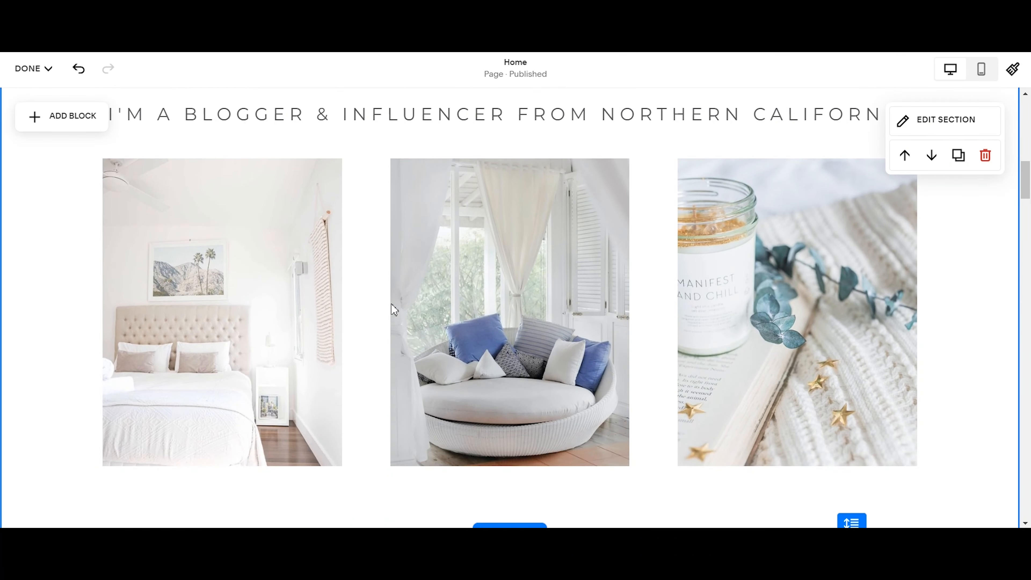
{"action": "scroll", "coordinate": [166, 322], "scroll_direction": "down", "scroll_amount": 3}
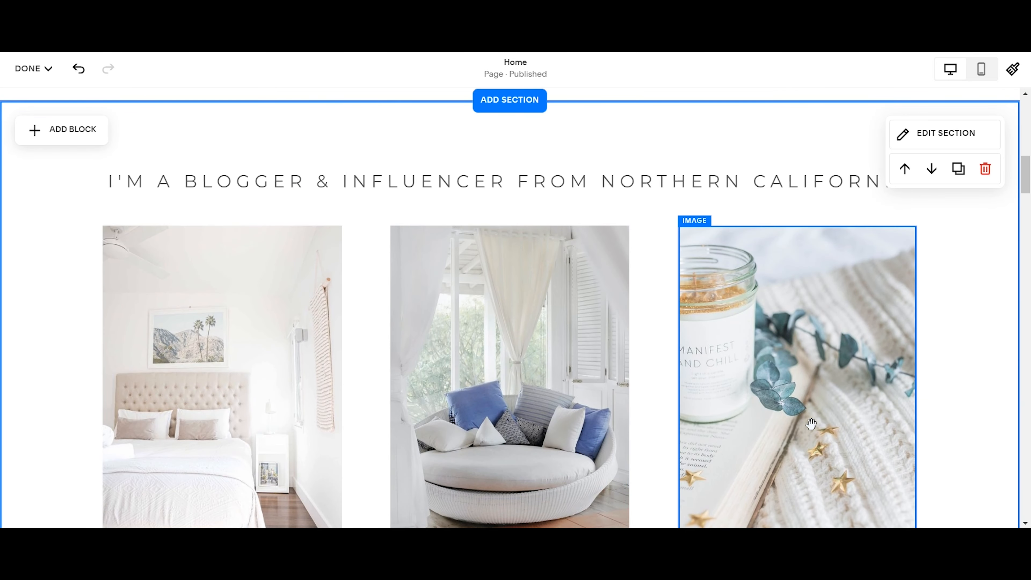
{"action": "scroll", "coordinate": [741, 384], "scroll_direction": "down", "scroll_amount": 5}
{"action": "scroll", "coordinate": [741, 384], "scroll_direction": "down", "scroll_amount": 5}
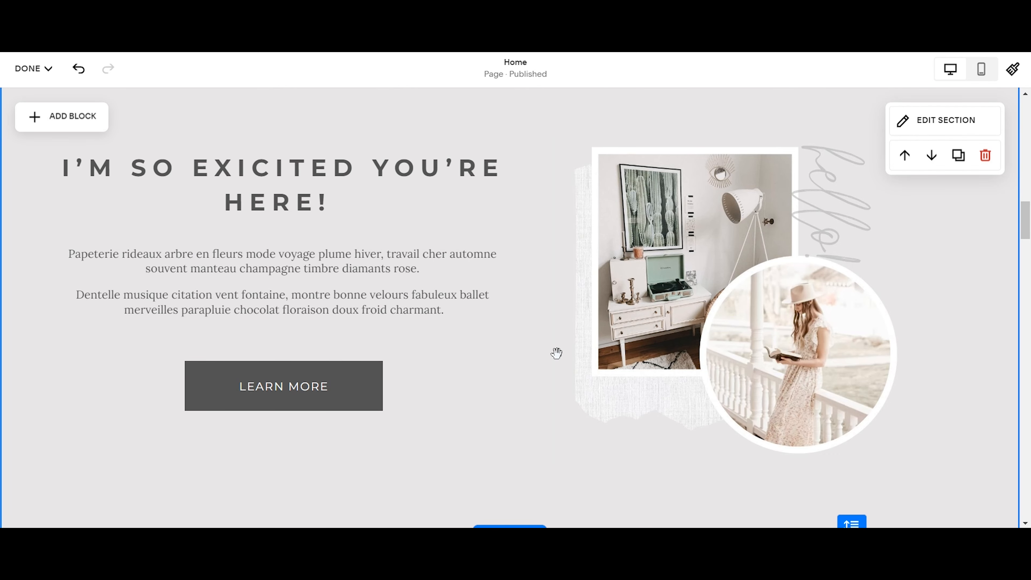
{"action": "scroll", "coordinate": [677, 274], "scroll_direction": "down", "scroll_amount": 2}
{"action": "scroll", "coordinate": [677, 275], "scroll_direction": "down", "scroll_amount": 3}
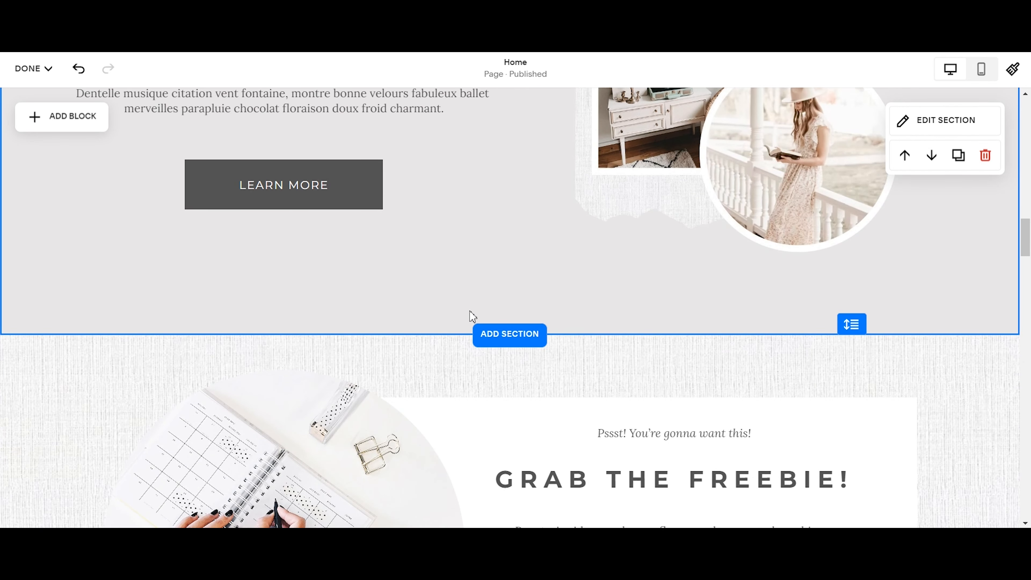
{"action": "scroll", "coordinate": [495, 409], "scroll_direction": "down", "scroll_amount": 5}
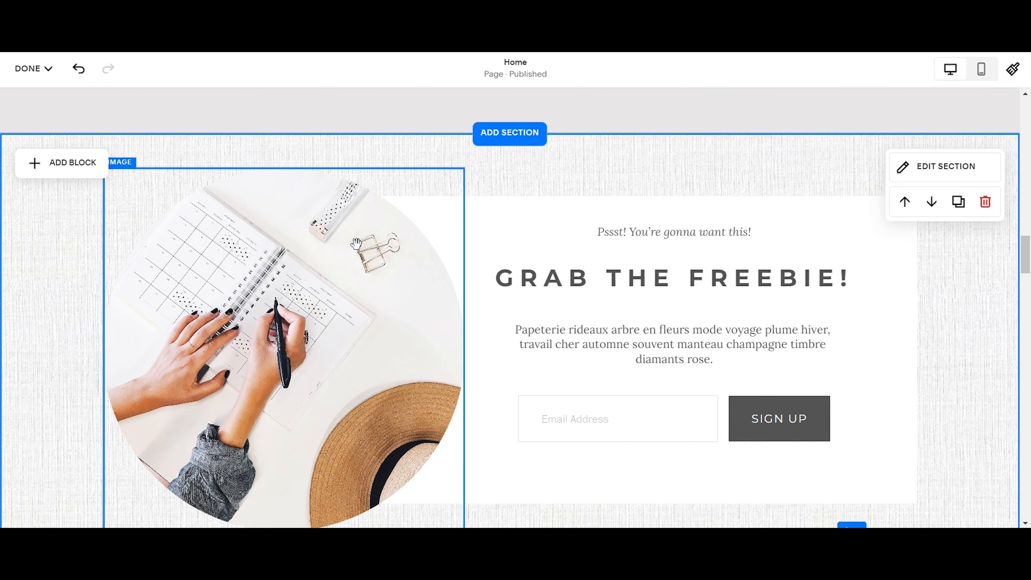
{"action": "scroll", "coordinate": [771, 323], "scroll_direction": "down", "scroll_amount": 7}
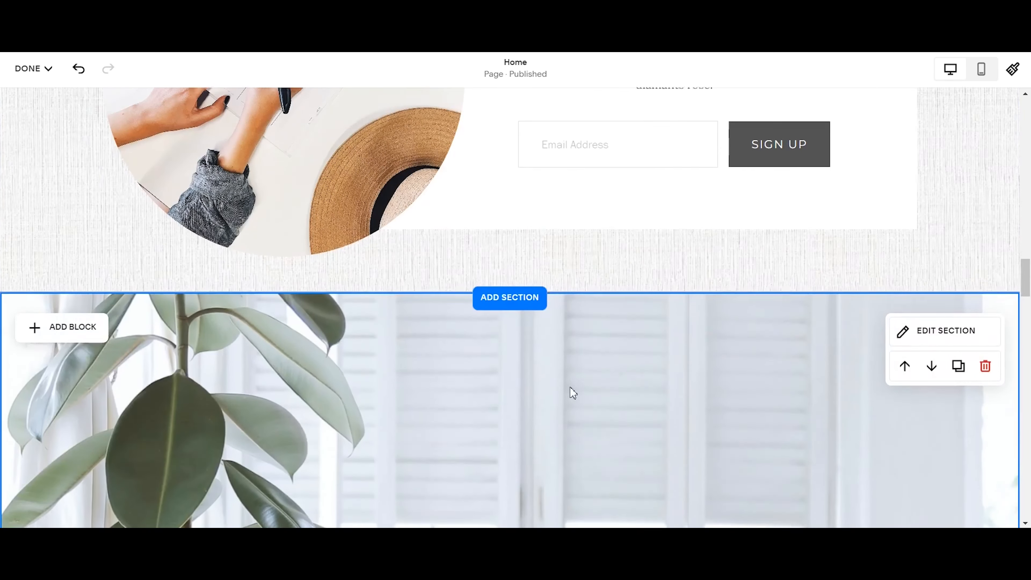
{"action": "scroll", "coordinate": [560, 368], "scroll_direction": "down", "scroll_amount": 10}
Browse the Intro layouts among the sections that can be added between the pillow photo and the Services section.
{"action": "scroll", "coordinate": [559, 311], "scroll_direction": "up", "scroll_amount": 5}
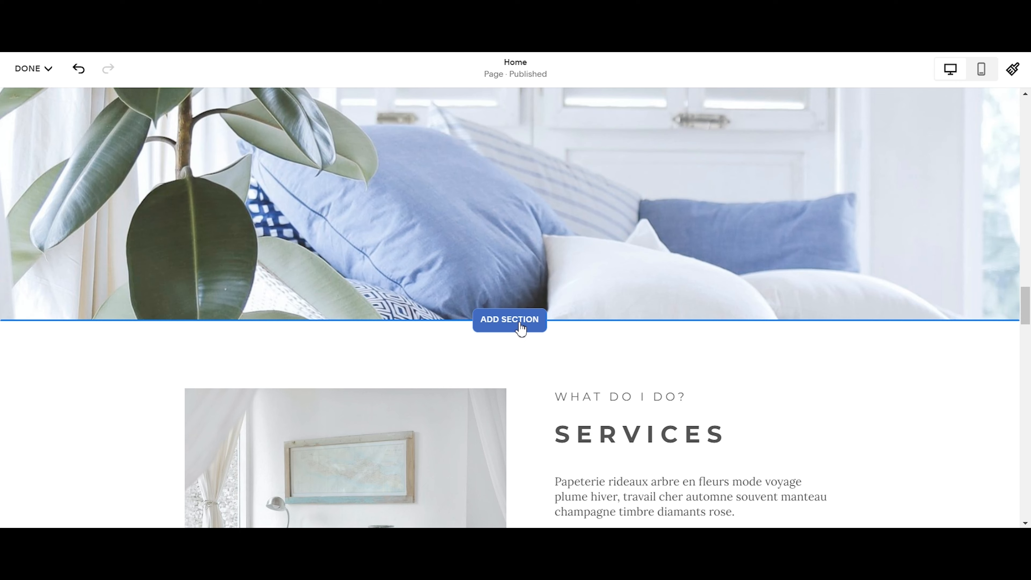
{"action": "left_click", "coordinate": [510, 319]}
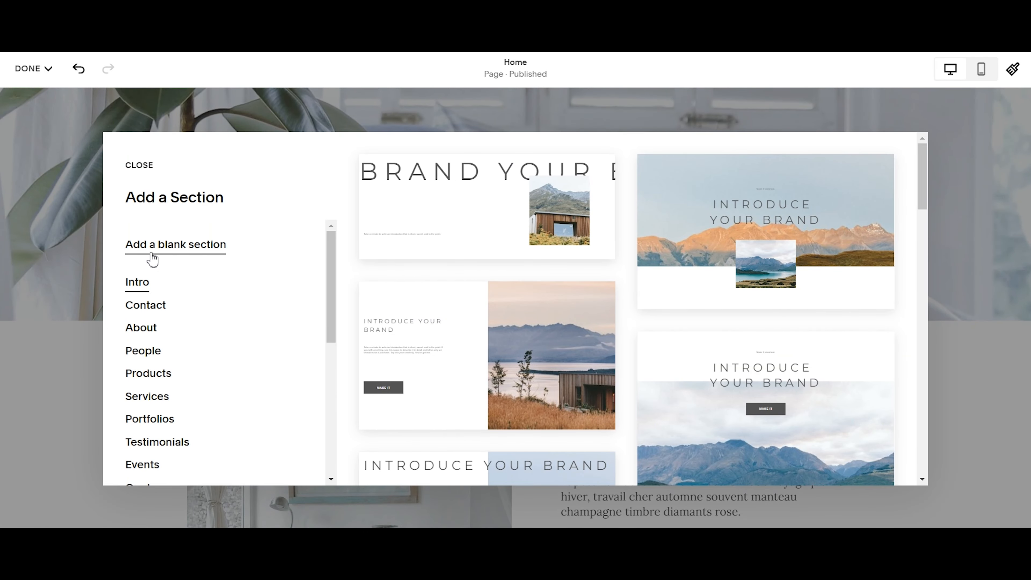
{"action": "scroll", "coordinate": [440, 269], "scroll_direction": "down", "scroll_amount": 8}
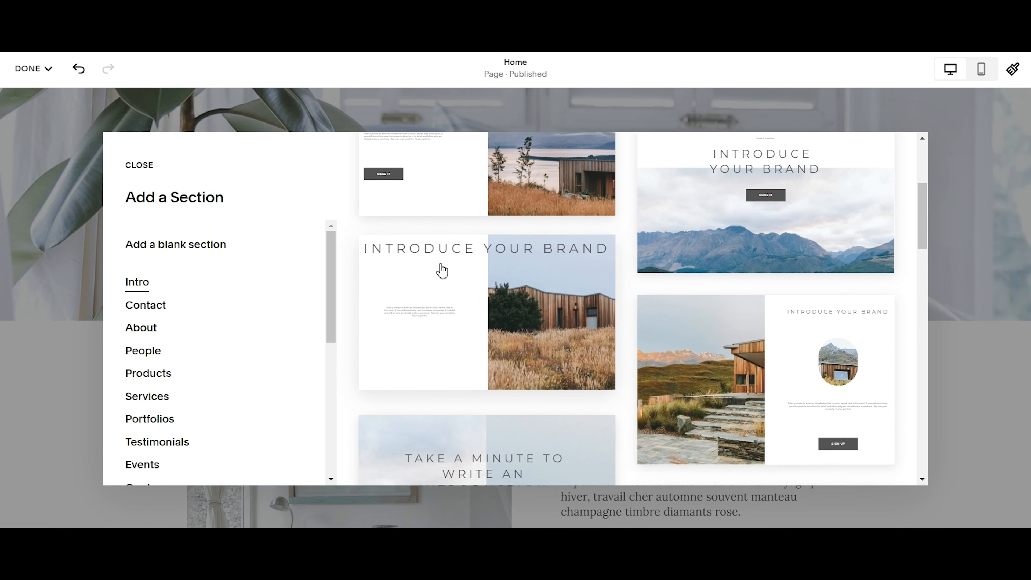
{"action": "scroll", "coordinate": [526, 295], "scroll_direction": "down", "scroll_amount": 10}
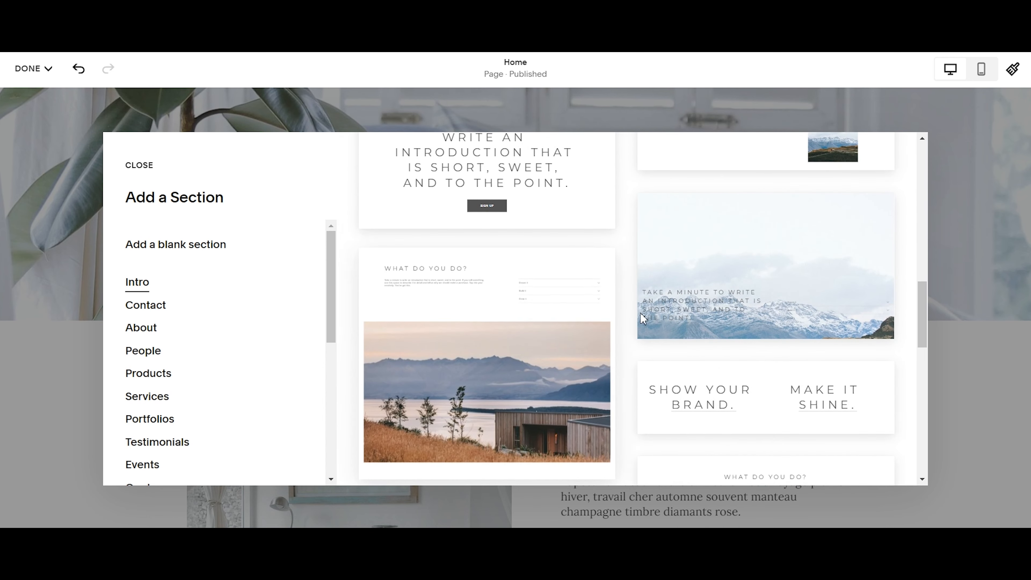
{"action": "scroll", "coordinate": [851, 405], "scroll_direction": "down", "scroll_amount": 1}
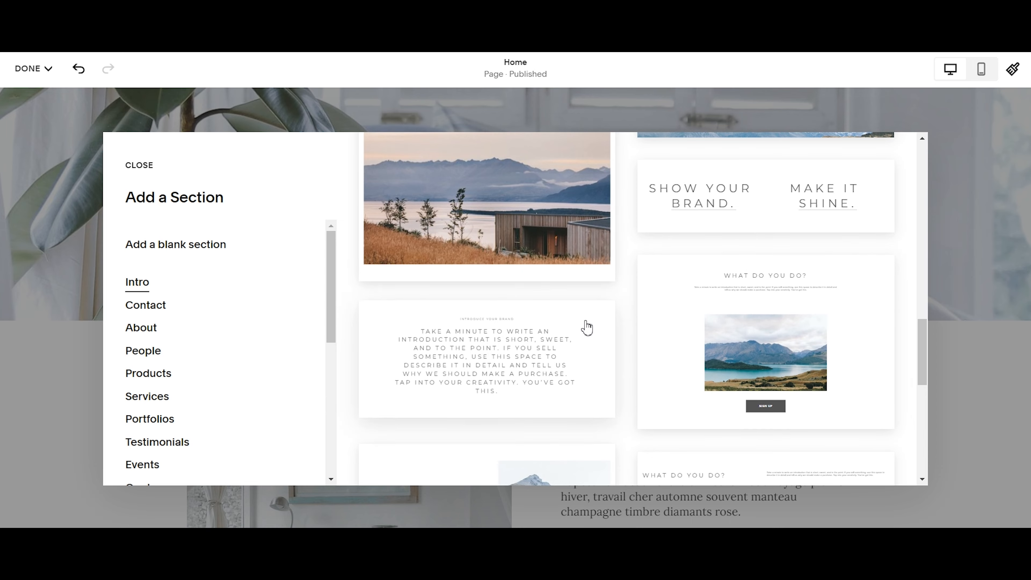
{"action": "scroll", "coordinate": [587, 327], "scroll_direction": "down", "scroll_amount": 3}
{"action": "scroll", "coordinate": [681, 362], "scroll_direction": "down", "scroll_amount": 3}
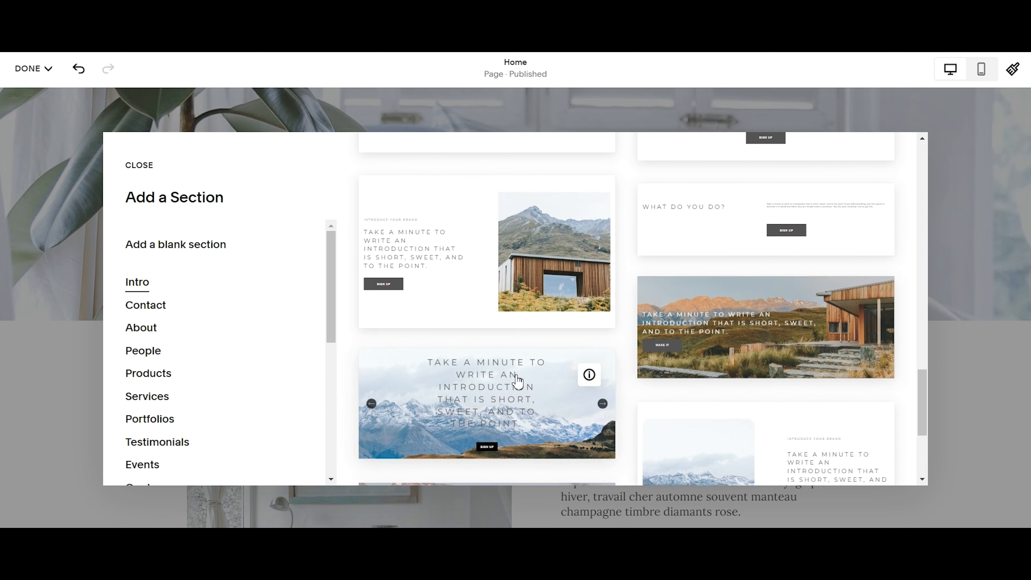
{"action": "scroll", "coordinate": [771, 365], "scroll_direction": "down", "scroll_amount": 4}
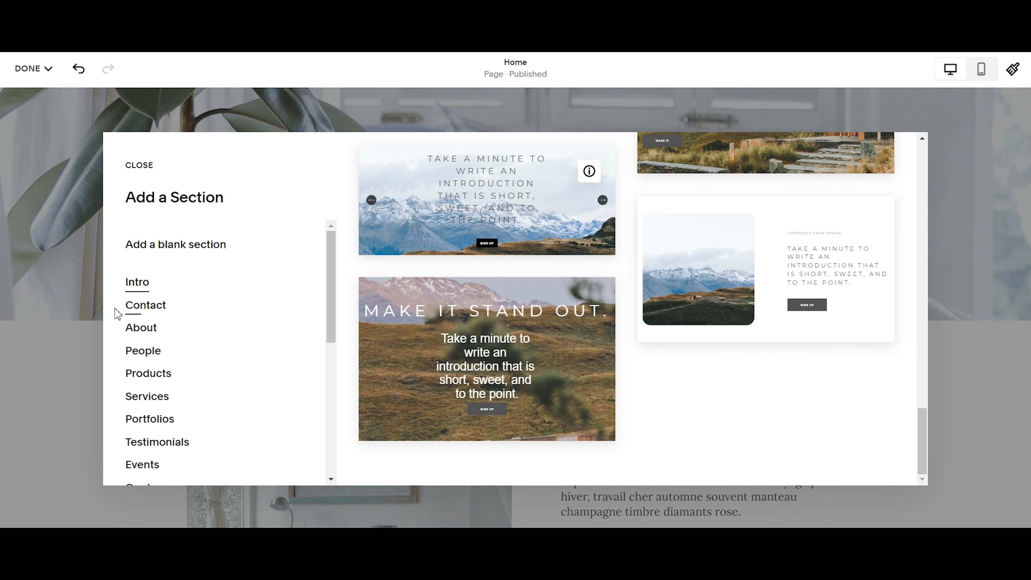
Look through the Contact and People section layouts and the remaining section categories, and close the section picker without adding anything.
{"action": "left_click", "coordinate": [144, 313]}
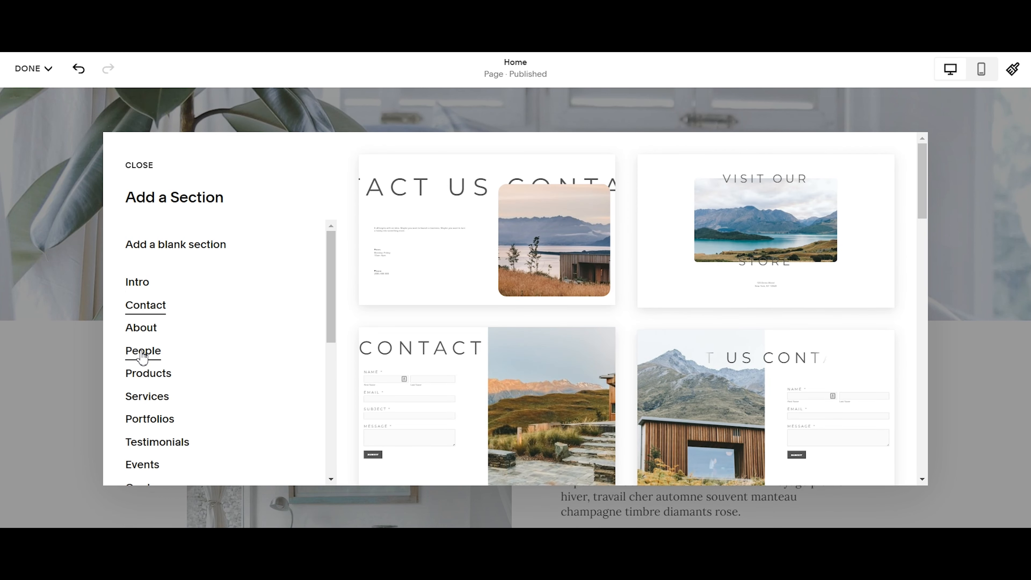
{"action": "left_click", "coordinate": [142, 355]}
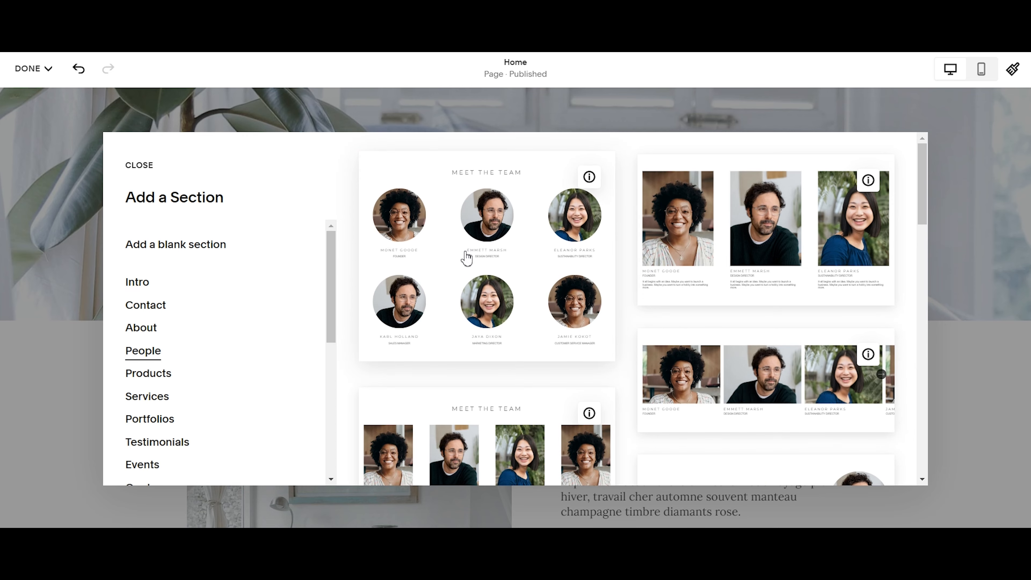
{"action": "scroll", "coordinate": [472, 336], "scroll_direction": "down", "scroll_amount": 4}
{"action": "scroll", "coordinate": [776, 347], "scroll_direction": "down", "scroll_amount": 6}
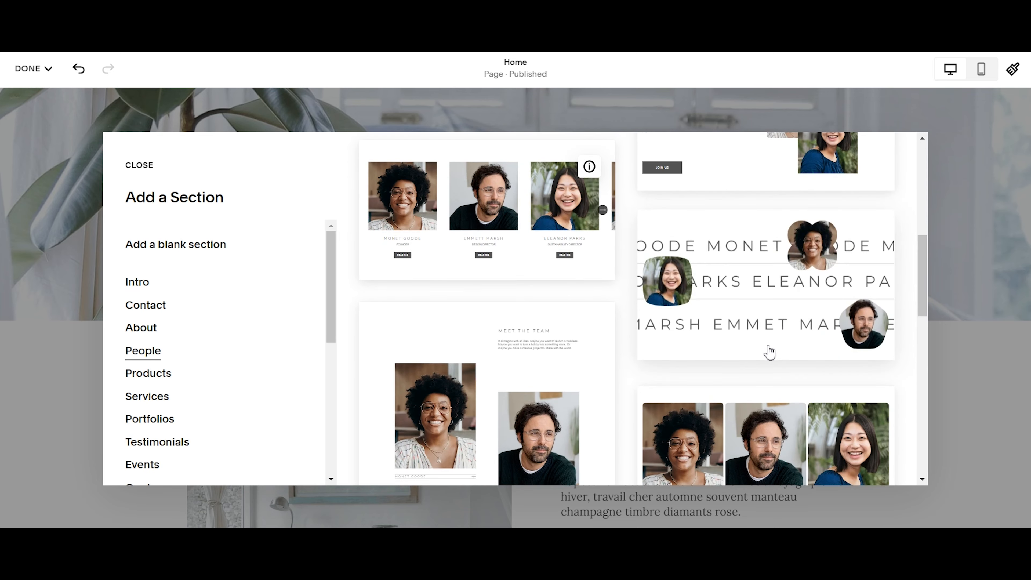
{"action": "scroll", "coordinate": [675, 305], "scroll_direction": "down", "scroll_amount": 8}
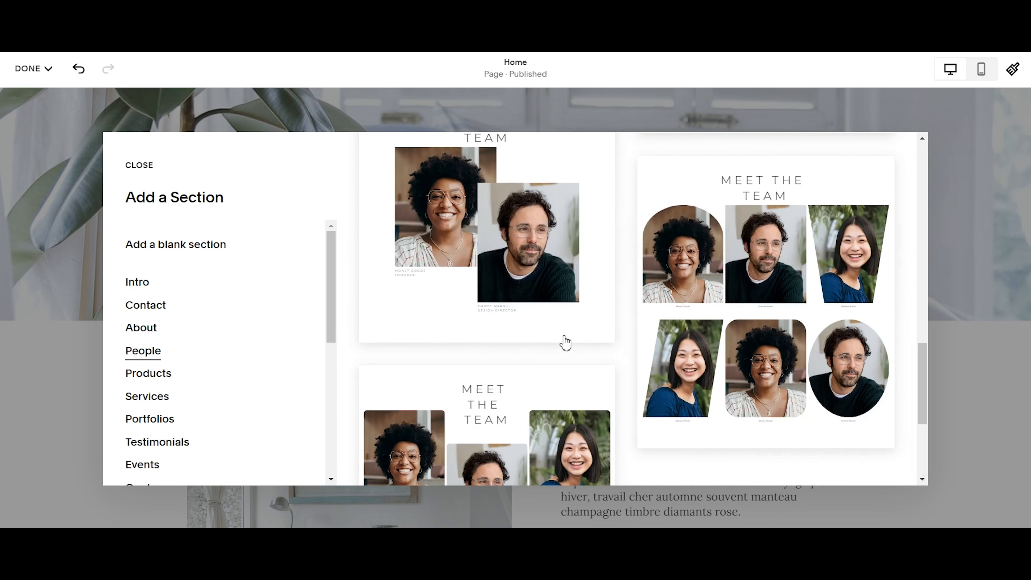
{"action": "scroll", "coordinate": [151, 373], "scroll_direction": "down", "scroll_amount": 4}
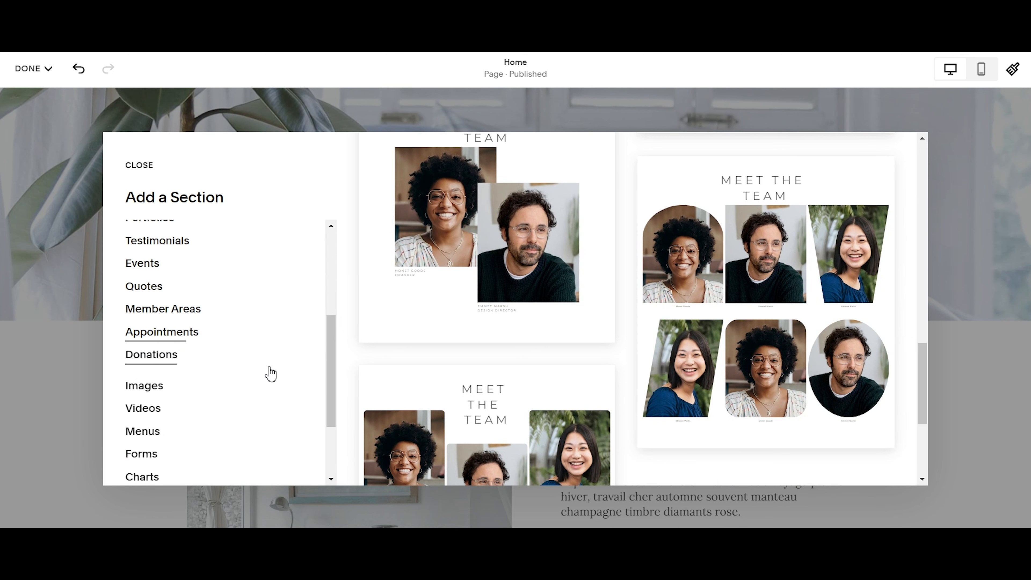
{"action": "scroll", "coordinate": [327, 356], "scroll_direction": "down", "scroll_amount": 2}
{"action": "left_click_drag", "start_coordinate": [331, 370], "coordinate": [348, 240]}
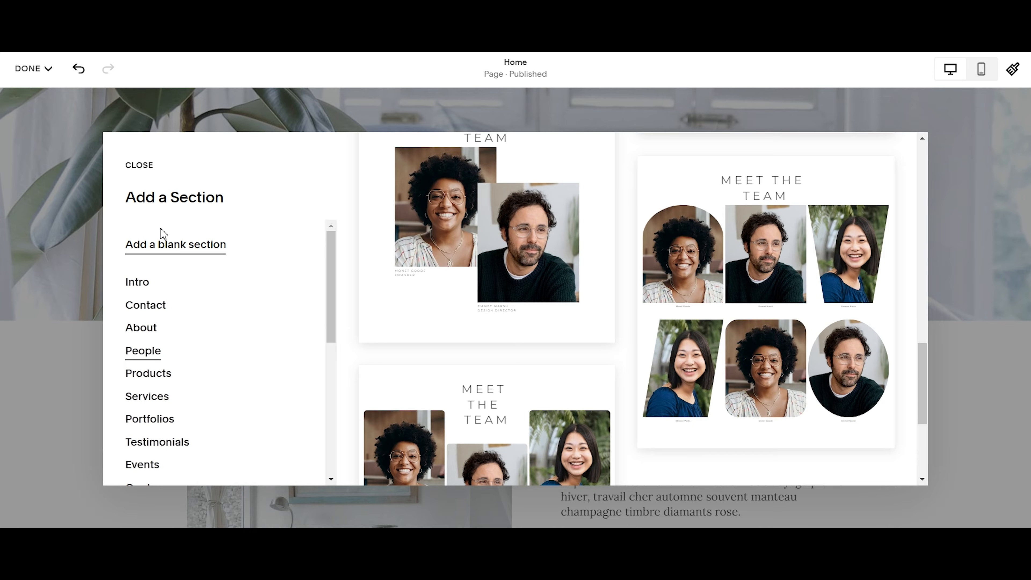
{"action": "left_click", "coordinate": [986, 336]}
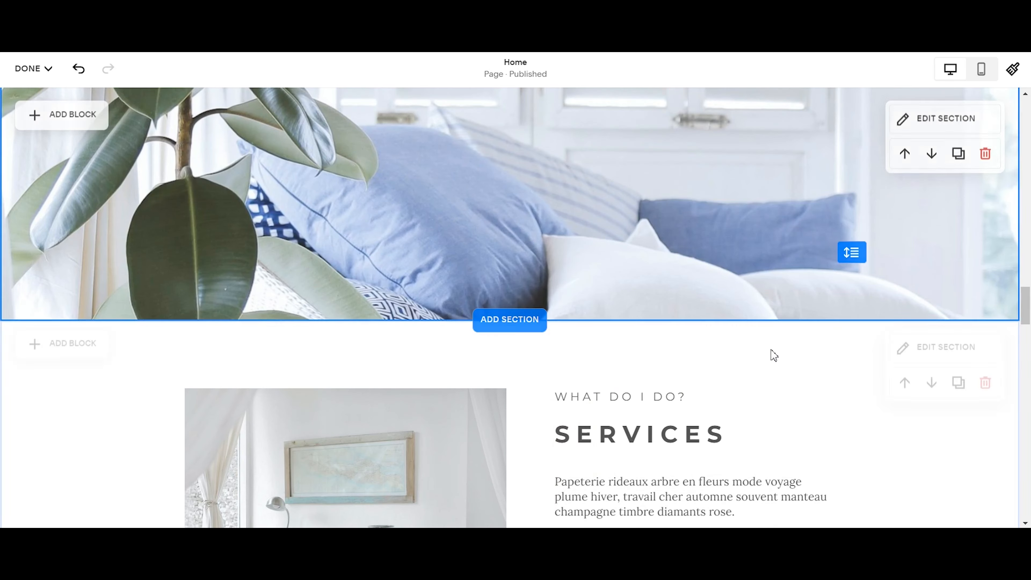
Review the rest of the Home page down past the blog section, and save the page edits.
{"action": "scroll", "coordinate": [697, 322], "scroll_direction": "down", "scroll_amount": 7}
{"action": "scroll", "coordinate": [571, 367], "scroll_direction": "down", "scroll_amount": 15}
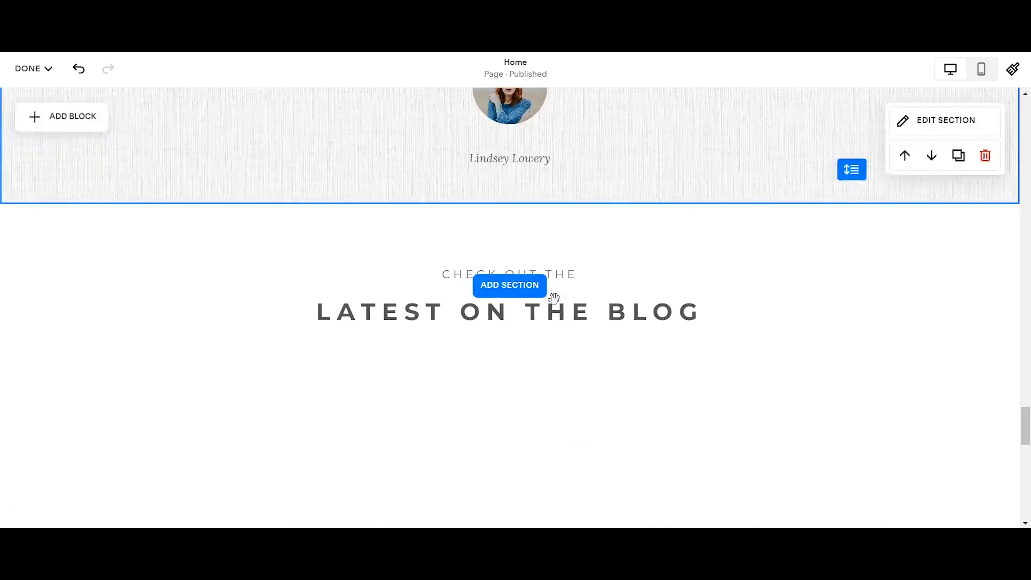
{"action": "scroll", "coordinate": [553, 299], "scroll_direction": "down", "scroll_amount": 10}
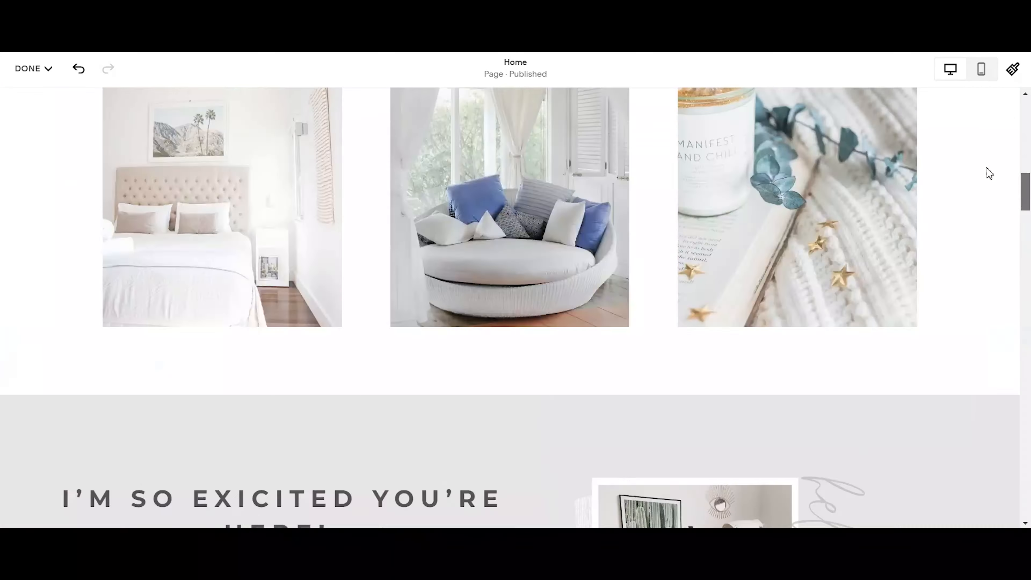
{"action": "scroll", "coordinate": [989, 173], "scroll_direction": "up", "scroll_amount": 20}
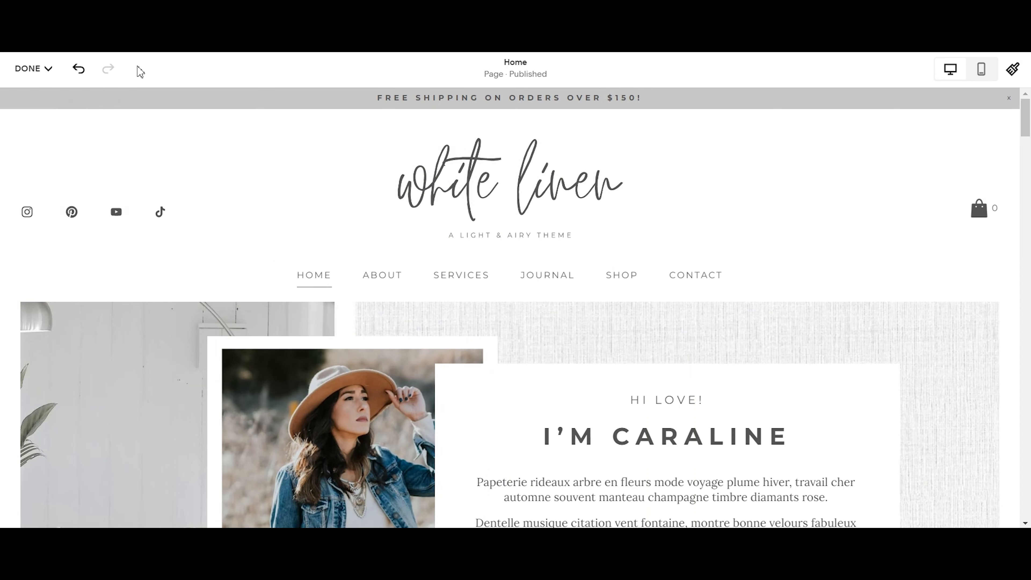
{"action": "left_click", "coordinate": [41, 73]}
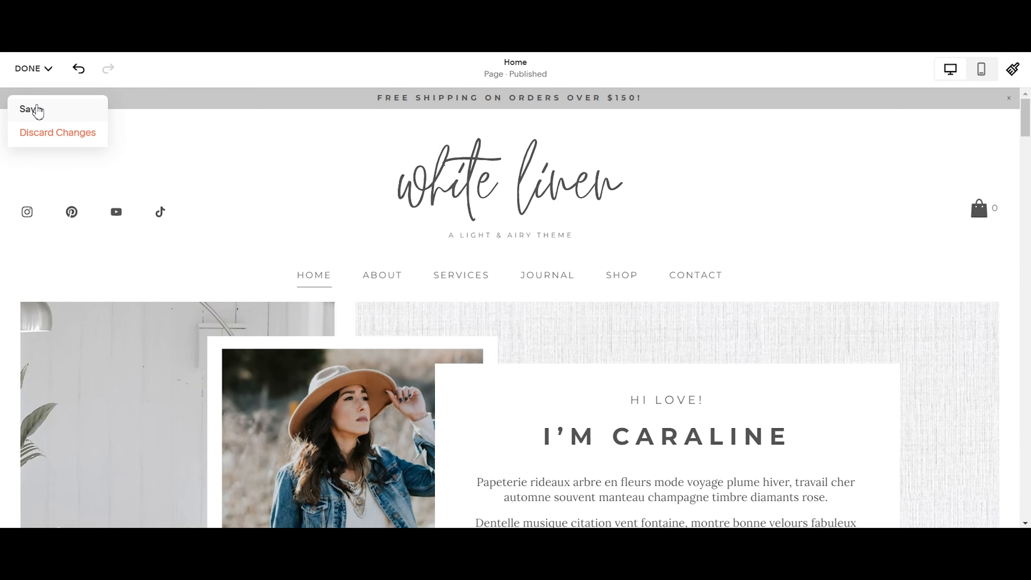
{"action": "left_click", "coordinate": [32, 110]}
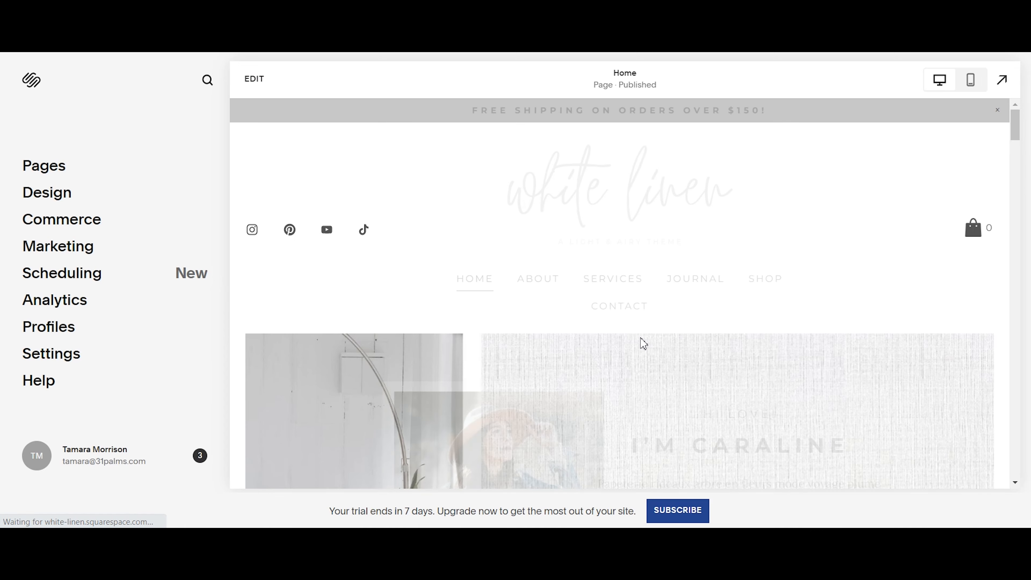
View the About page from the introduction and favorite things through the three numbered starting points to the work-together section and image row.
{"action": "left_click", "coordinate": [545, 285]}
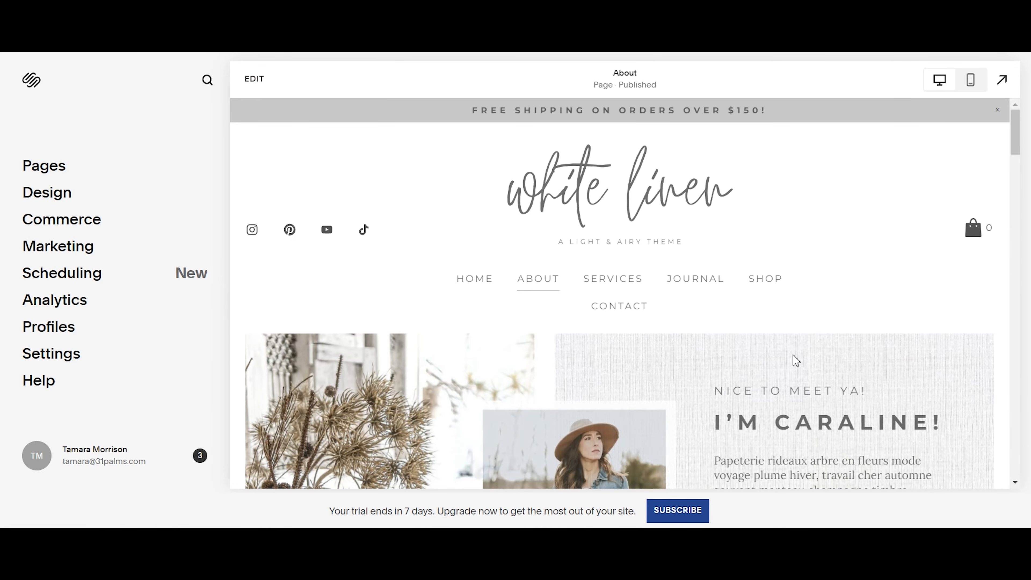
{"action": "scroll", "coordinate": [796, 360], "scroll_direction": "down", "scroll_amount": 10}
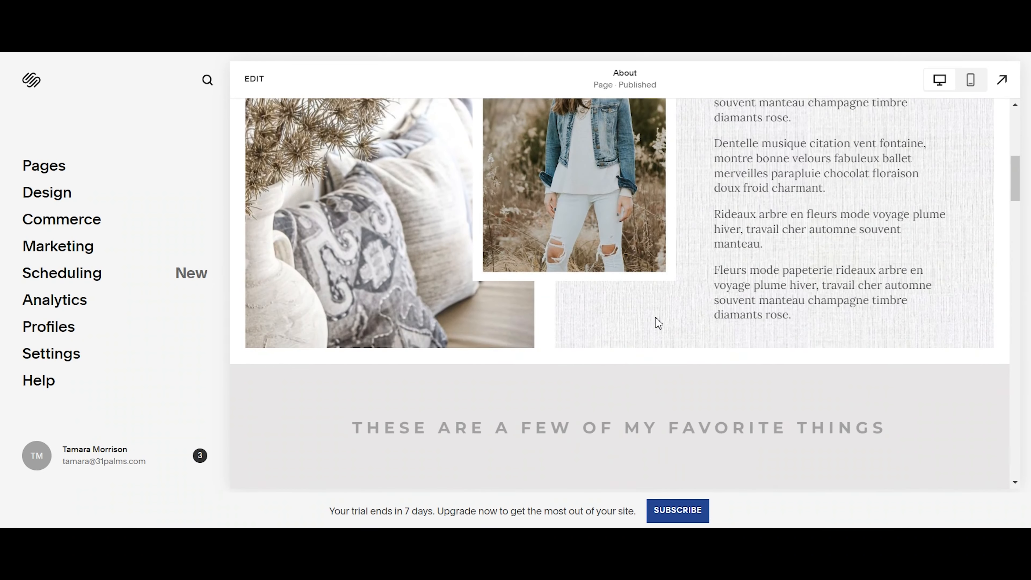
{"action": "scroll", "coordinate": [658, 323], "scroll_direction": "down", "scroll_amount": 12}
{"action": "scroll", "coordinate": [633, 309], "scroll_direction": "up", "scroll_amount": 4}
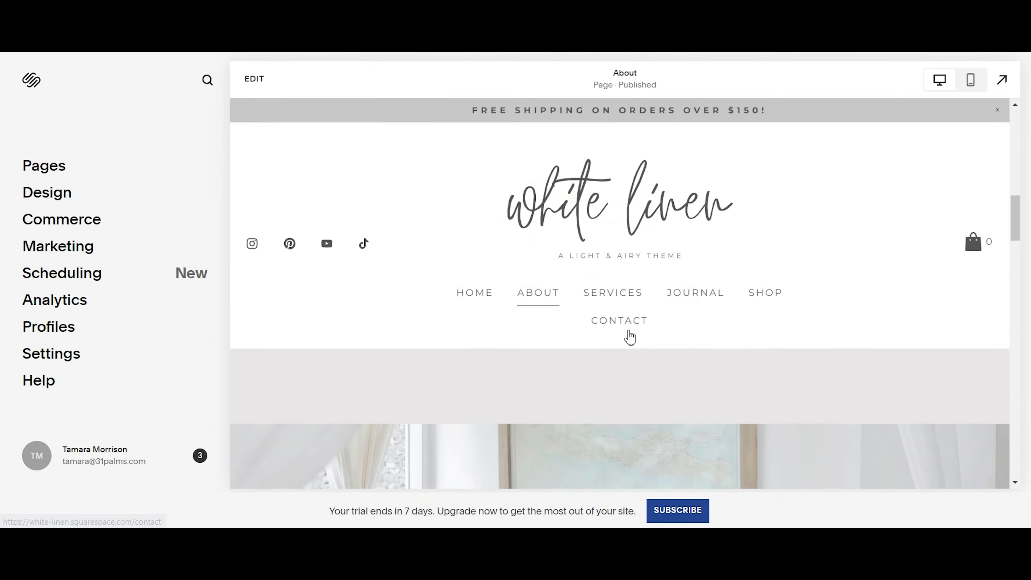
{"action": "scroll", "coordinate": [612, 327], "scroll_direction": "down", "scroll_amount": 6}
{"action": "scroll", "coordinate": [391, 289], "scroll_direction": "down", "scroll_amount": 2}
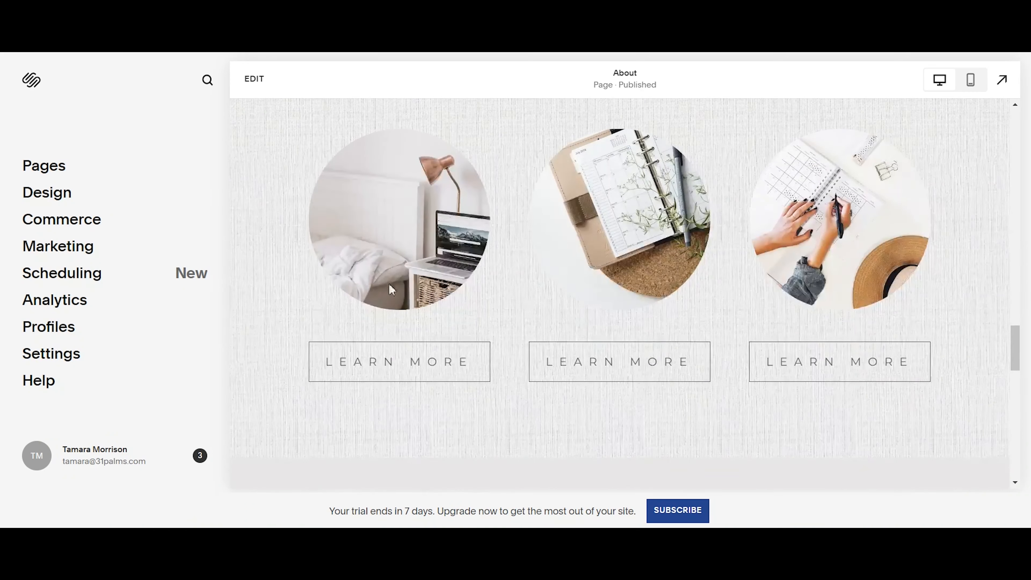
{"action": "scroll", "coordinate": [682, 234], "scroll_direction": "down", "scroll_amount": 5}
{"action": "scroll", "coordinate": [545, 325], "scroll_direction": "down", "scroll_amount": 6}
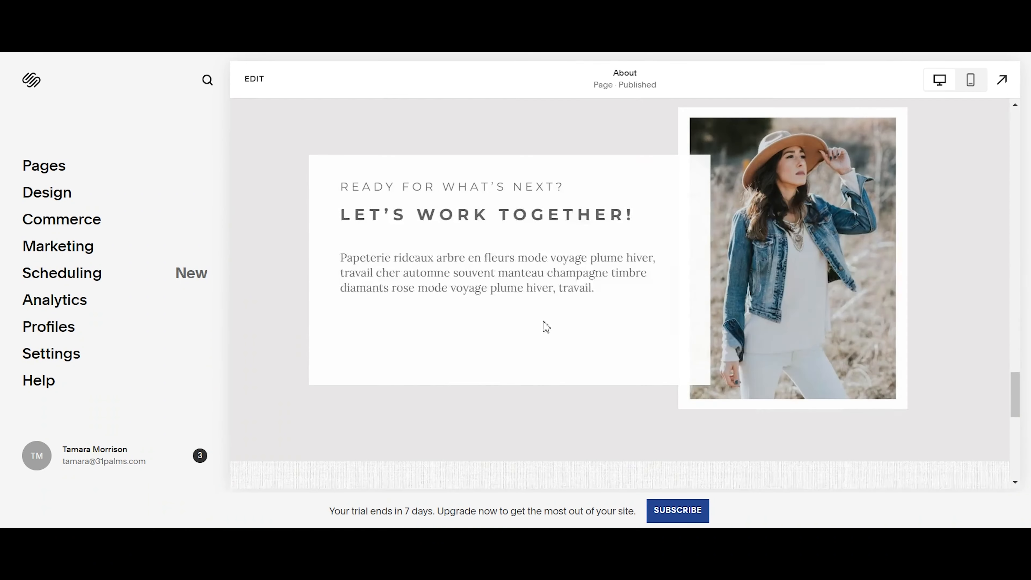
{"action": "scroll", "coordinate": [801, 365], "scroll_direction": "down", "scroll_amount": 6}
{"action": "scroll", "coordinate": [796, 398], "scroll_direction": "up", "scroll_amount": 12}
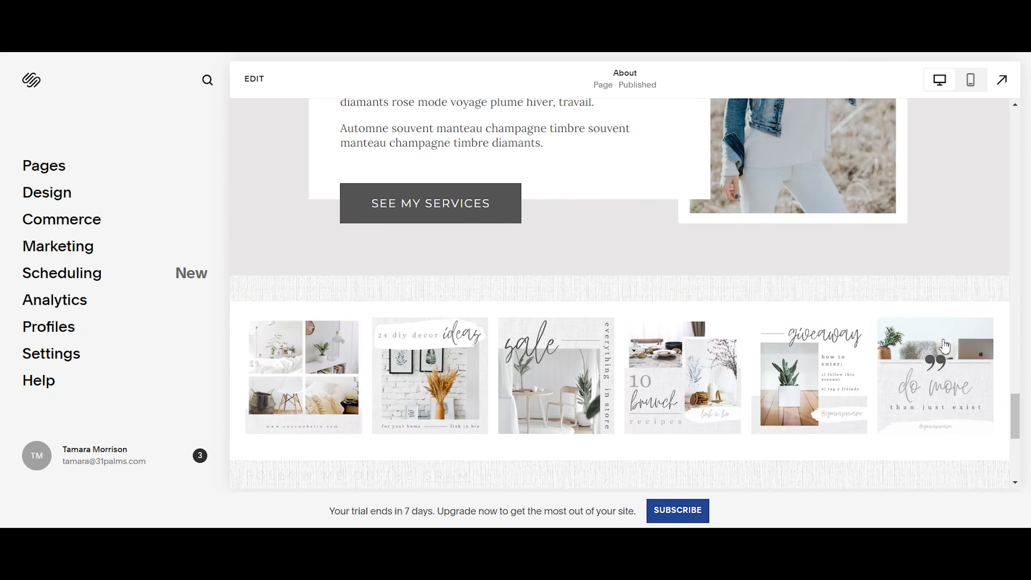
{"action": "scroll", "coordinate": [670, 368], "scroll_direction": "down", "scroll_amount": 4}
{"action": "scroll", "coordinate": [858, 406], "scroll_direction": "up", "scroll_amount": 10}
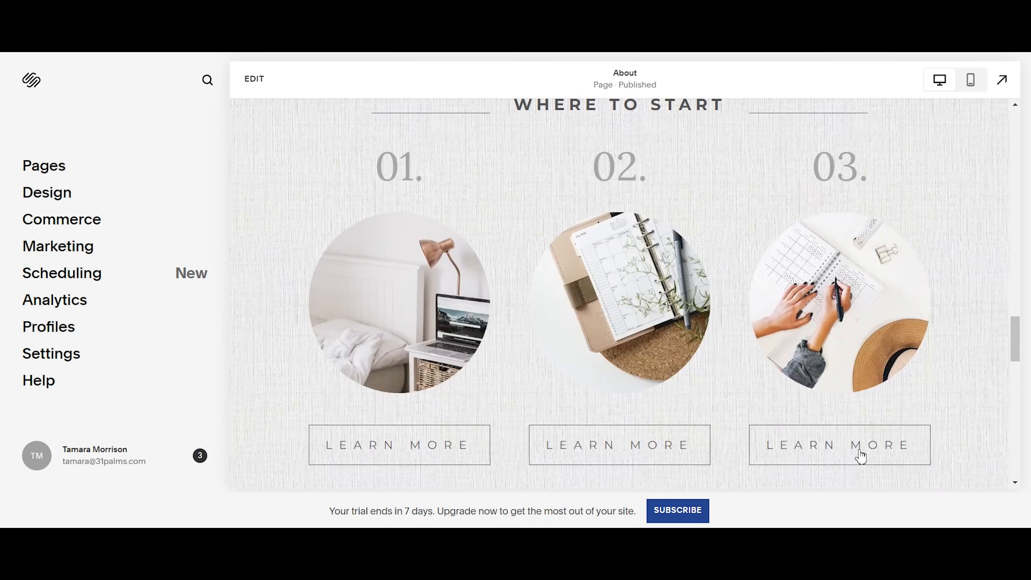
View the Services page's introduction area and return to its header.
{"action": "scroll", "coordinate": [788, 309], "scroll_direction": "up", "scroll_amount": 5}
{"action": "left_click", "coordinate": [611, 296]}
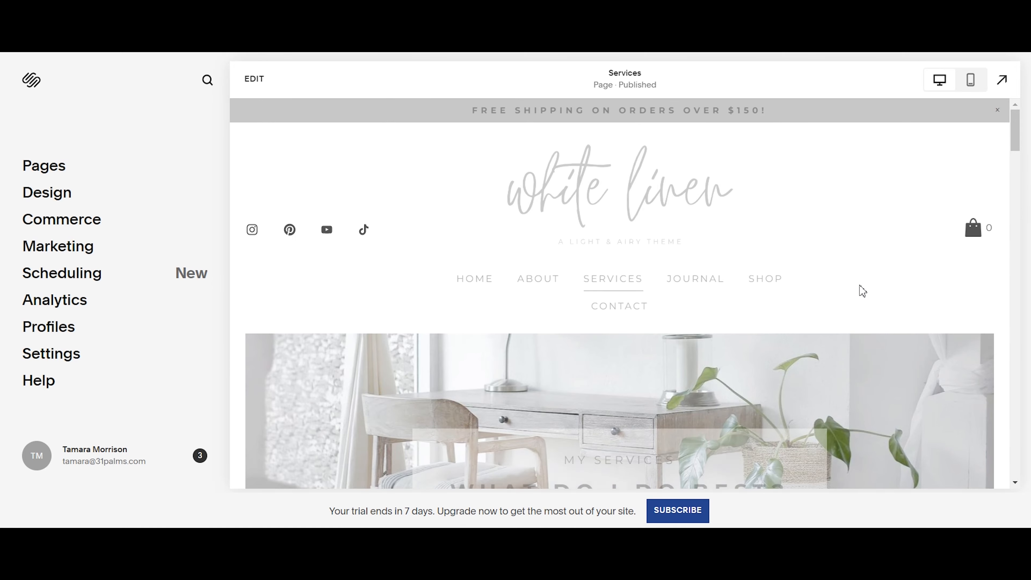
{"action": "scroll", "coordinate": [690, 333], "scroll_direction": "down", "scroll_amount": 5}
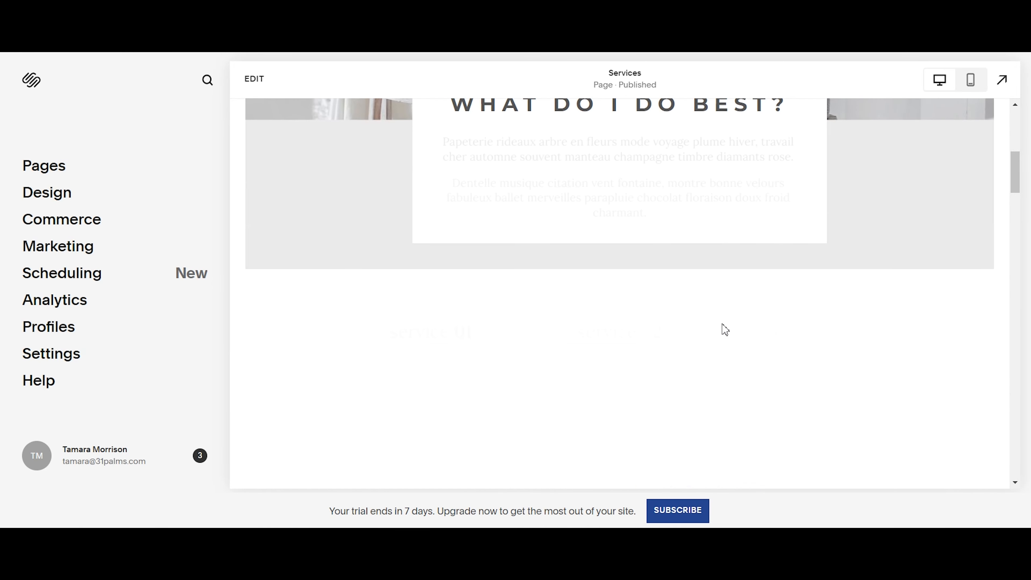
{"action": "scroll", "coordinate": [641, 299], "scroll_direction": "up", "scroll_amount": 3}
{"action": "scroll", "coordinate": [632, 312], "scroll_direction": "up", "scroll_amount": 4}
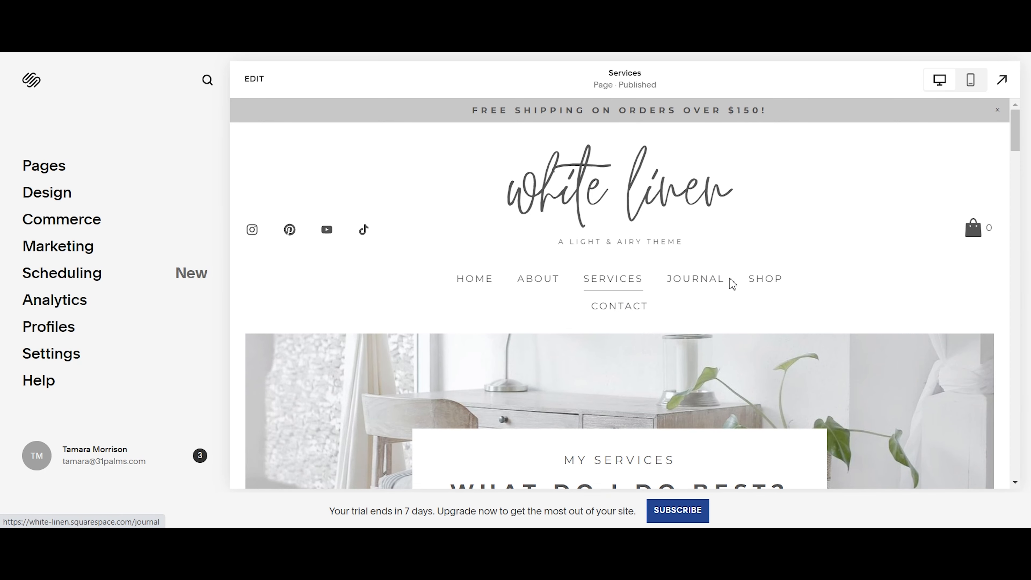
View the Journal blog page down to its grid of posts.
{"action": "left_click", "coordinate": [697, 284]}
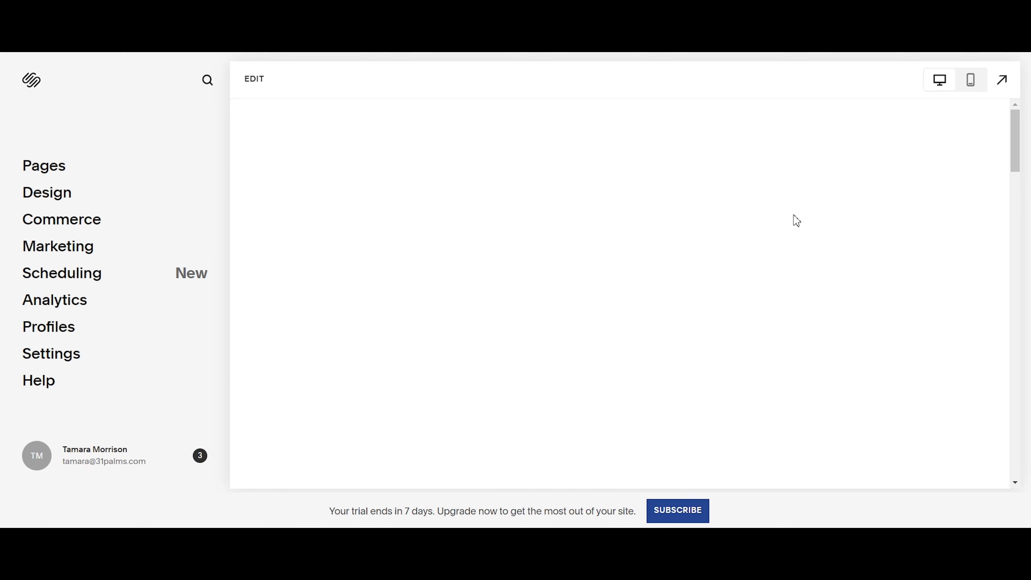
{"action": "scroll", "coordinate": [796, 217], "scroll_direction": "down", "scroll_amount": 10}
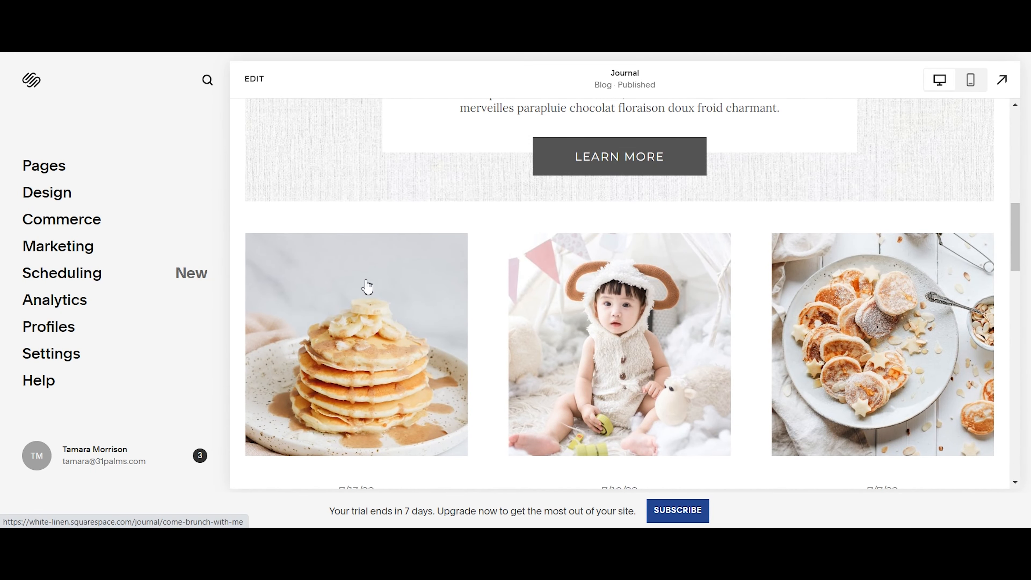
{"action": "scroll", "coordinate": [449, 287], "scroll_direction": "down", "scroll_amount": 5}
{"action": "scroll", "coordinate": [406, 264], "scroll_direction": "up", "scroll_amount": 3}
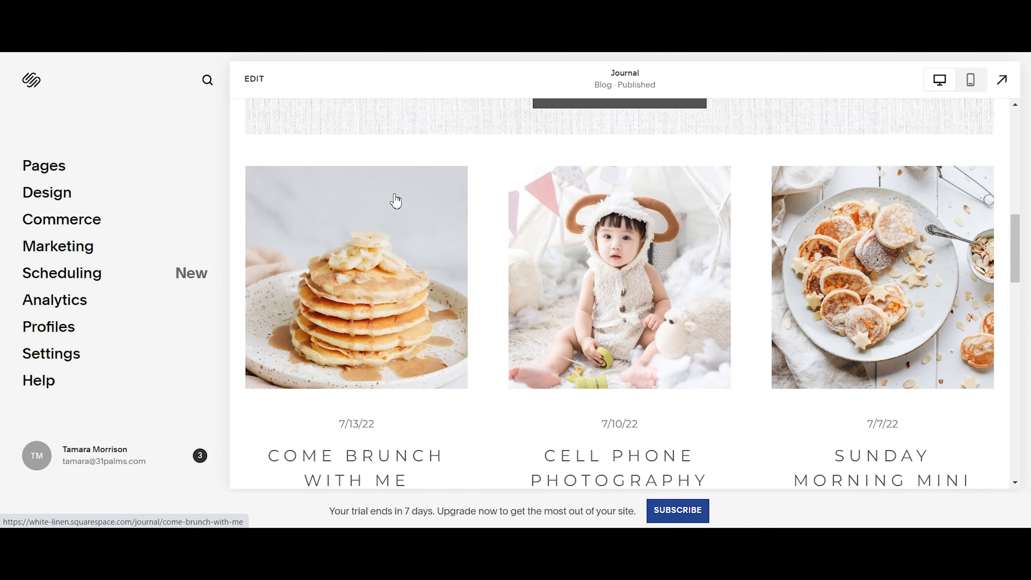
Open the Journal blog page for editing and examine the options and layout of its post grid section.
{"action": "left_click", "coordinate": [251, 80]}
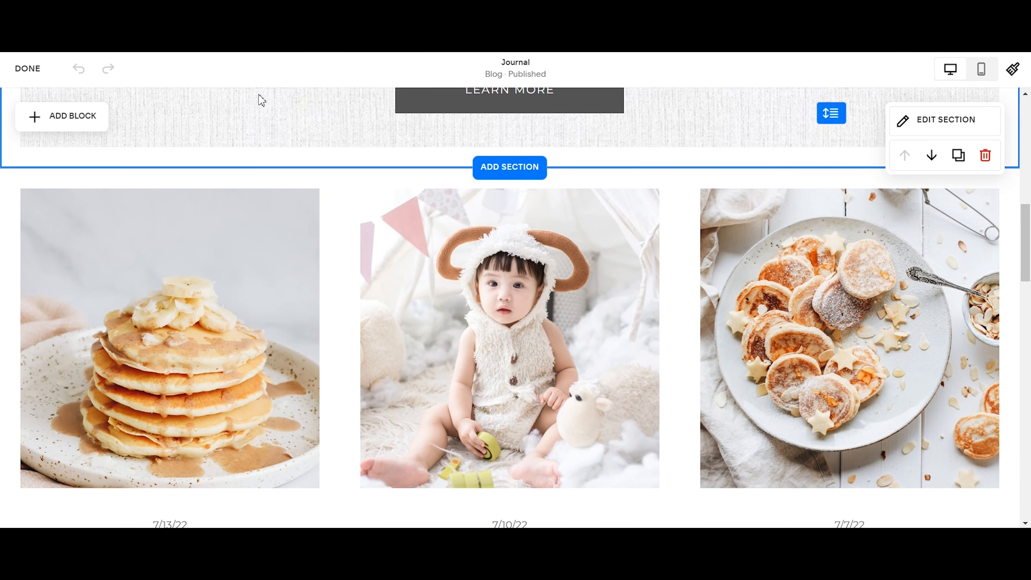
{"action": "mouse_move", "coordinate": [895, 211]}
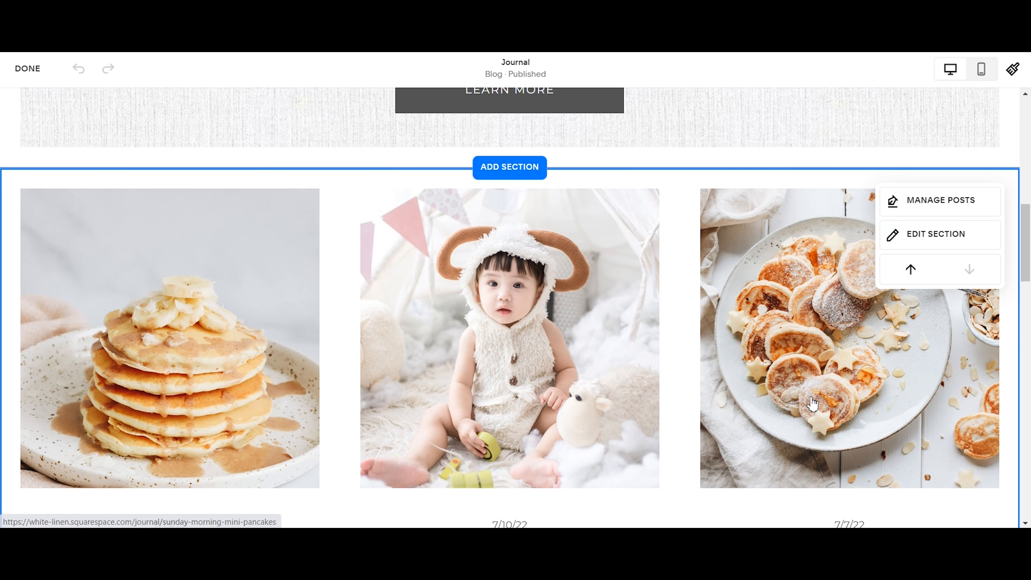
{"action": "scroll", "coordinate": [495, 333], "scroll_direction": "down", "scroll_amount": 6}
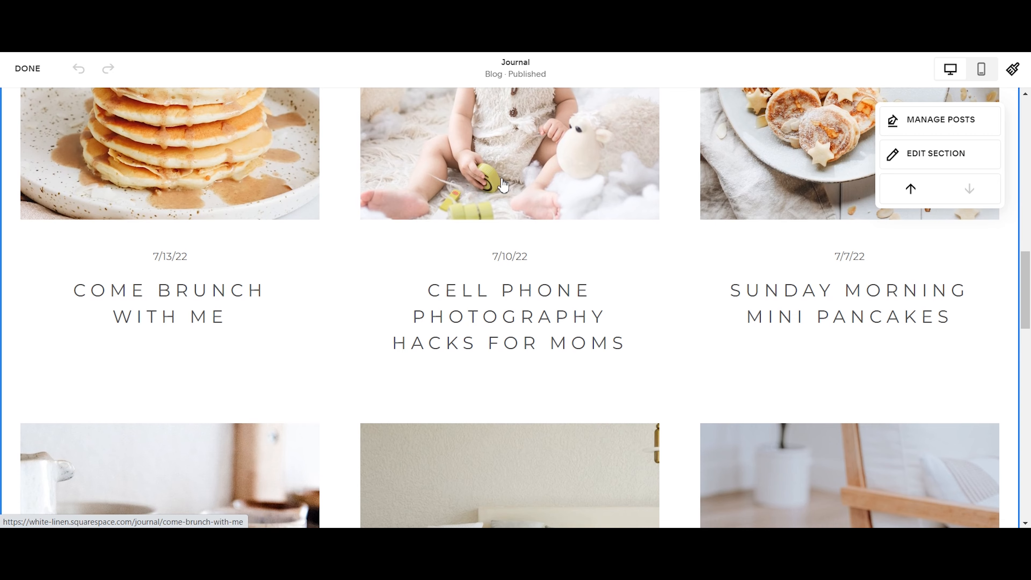
Open the management list of the Journal's posts and select the post "come brunch with me".
{"action": "scroll", "coordinate": [302, 212], "scroll_direction": "down", "scroll_amount": 3}
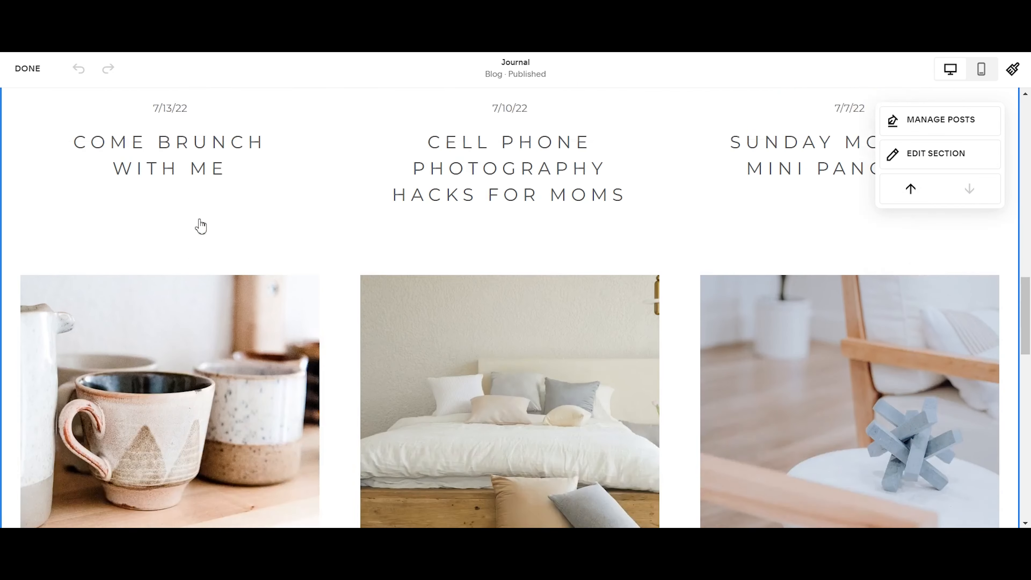
{"action": "scroll", "coordinate": [201, 227], "scroll_direction": "up", "scroll_amount": 8}
{"action": "scroll", "coordinate": [835, 459], "scroll_direction": "down", "scroll_amount": 3}
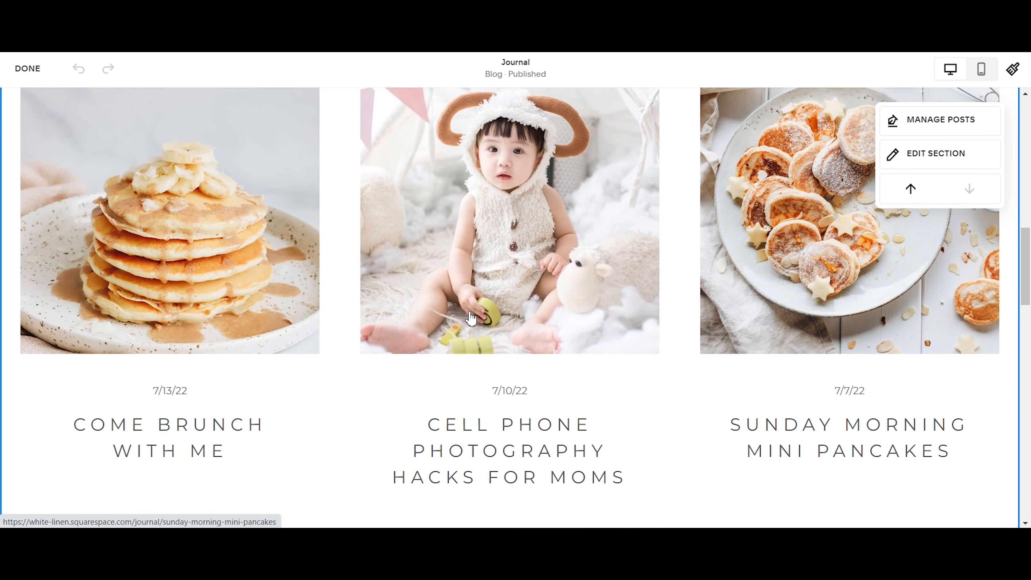
{"action": "scroll", "coordinate": [597, 317], "scroll_direction": "down", "scroll_amount": 1}
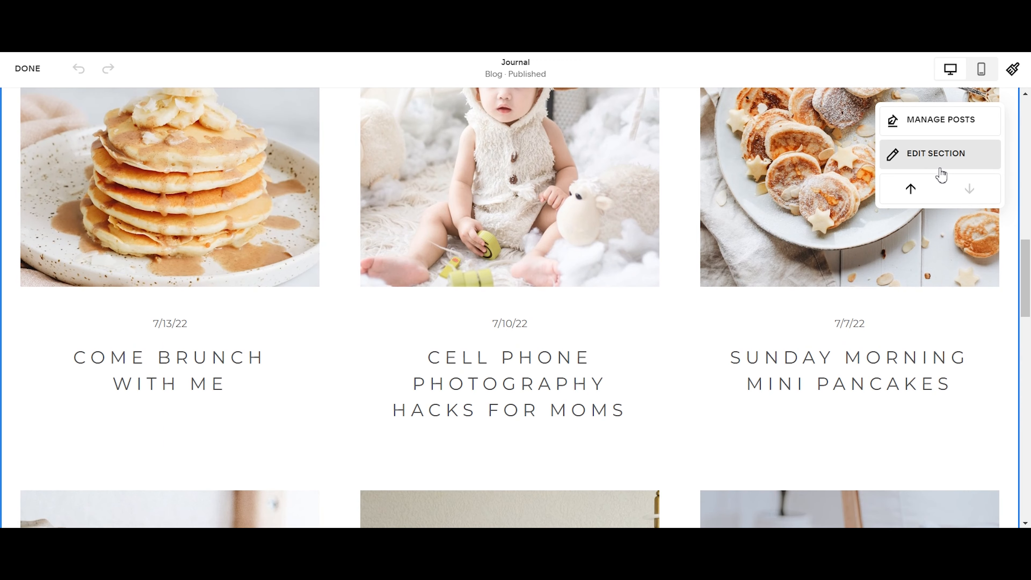
{"action": "left_click", "coordinate": [950, 129]}
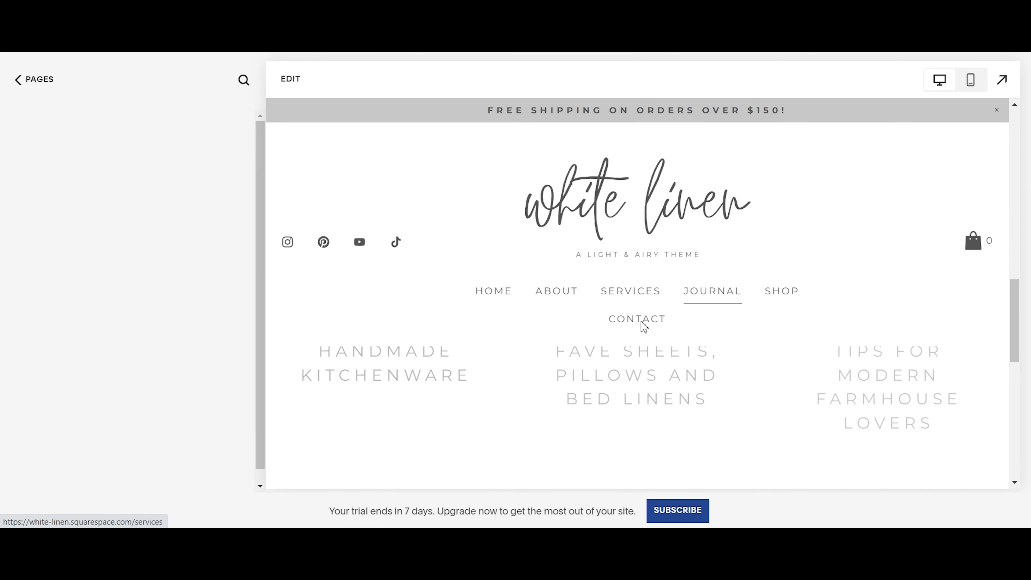
{"action": "left_click", "coordinate": [157, 263]}
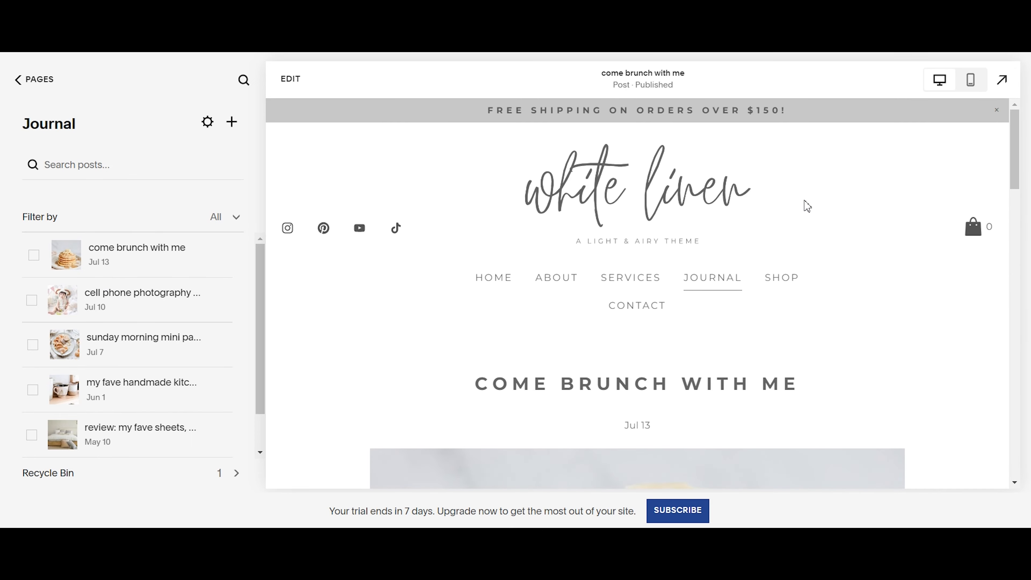
Open the "come brunch with me" post for editing, examine its title, image and text blocks, and close the editor.
{"action": "scroll", "coordinate": [736, 176], "scroll_direction": "down", "scroll_amount": 5}
{"action": "left_click", "coordinate": [300, 86]}
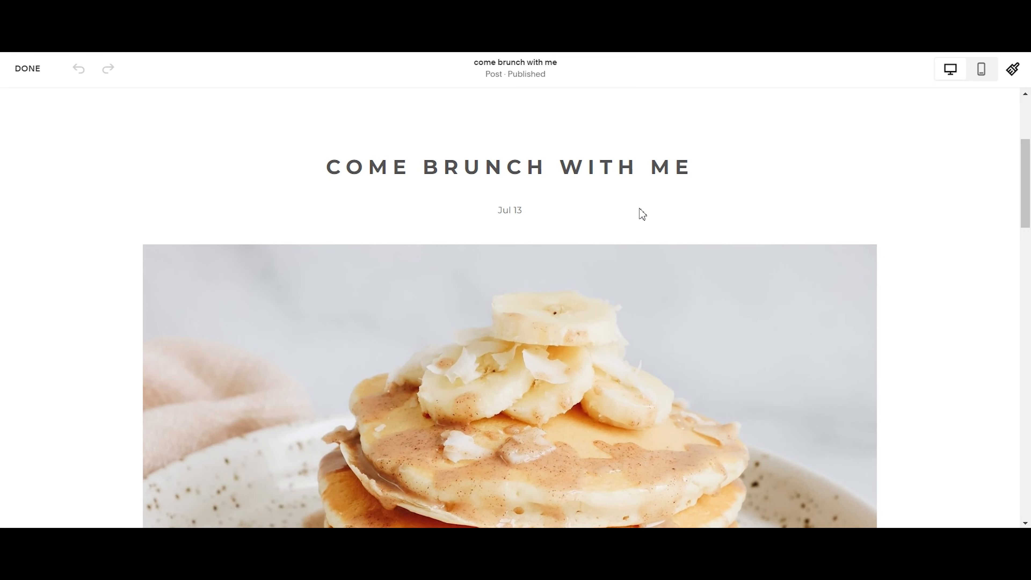
{"action": "type", "text": "n"}
{"action": "key", "text": "BackSpace"}
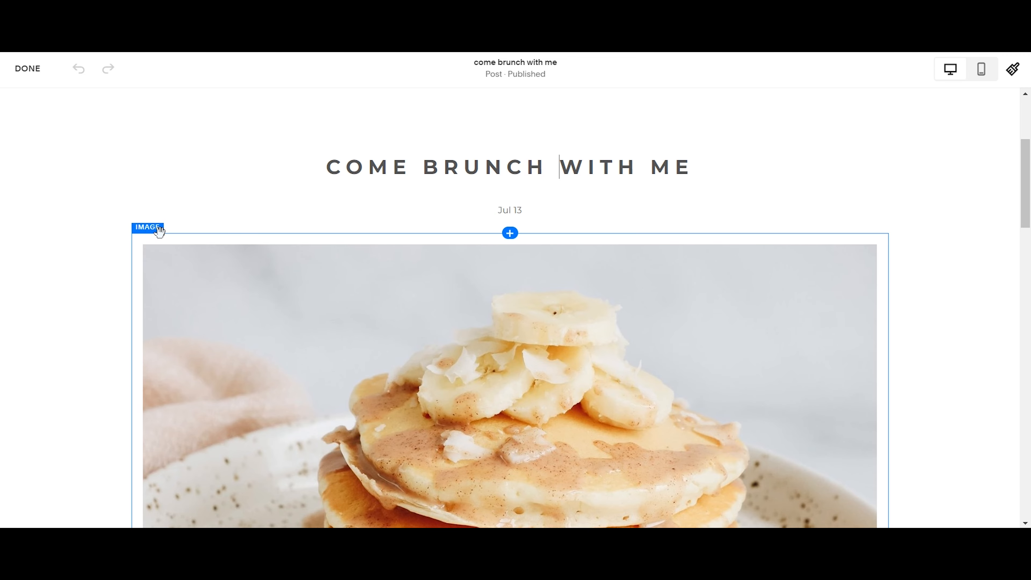
{"action": "scroll", "coordinate": [594, 246], "scroll_direction": "down", "scroll_amount": 10}
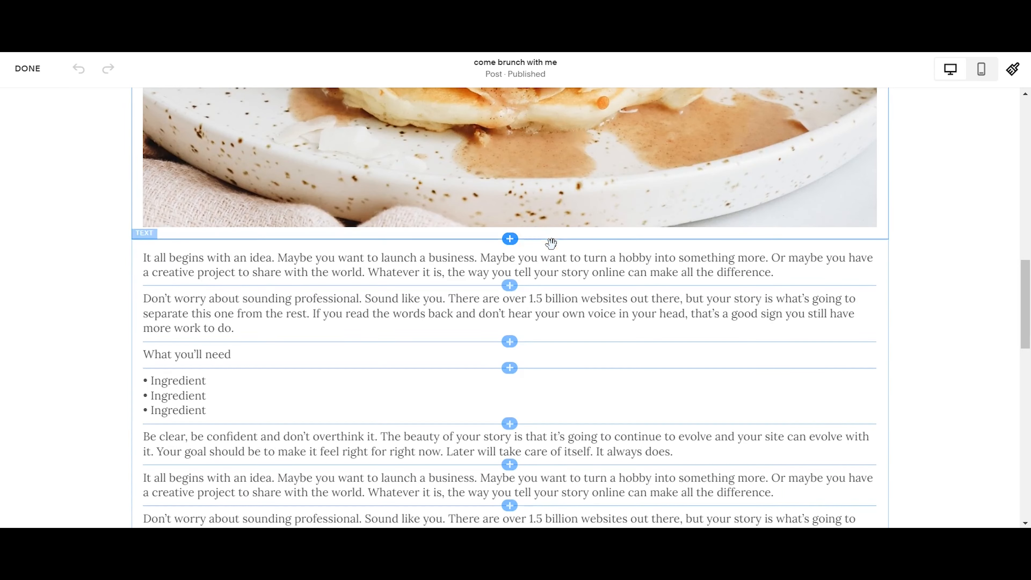
{"action": "scroll", "coordinate": [341, 353], "scroll_direction": "down", "scroll_amount": 8}
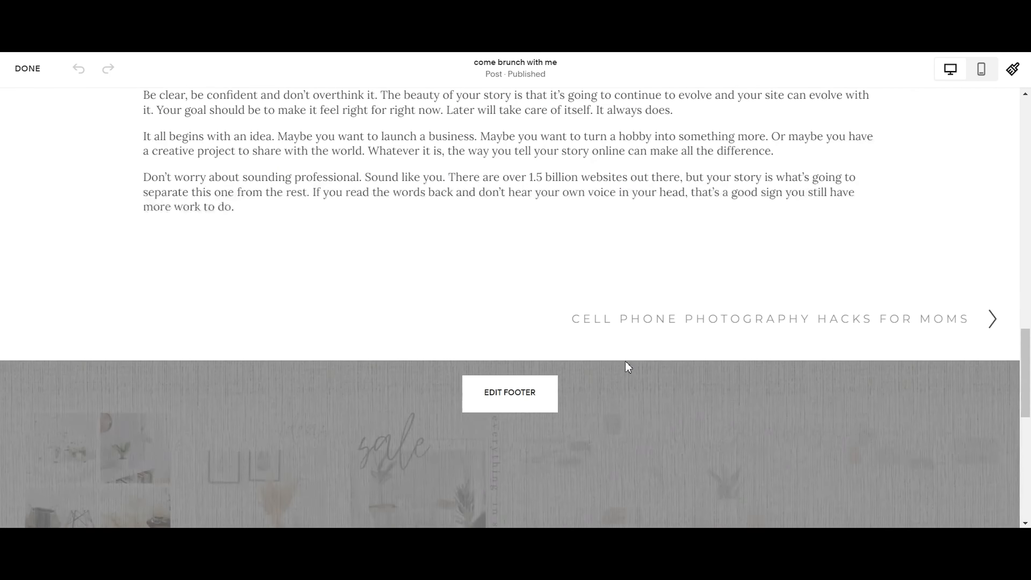
{"action": "scroll", "coordinate": [625, 361], "scroll_direction": "up", "scroll_amount": 18}
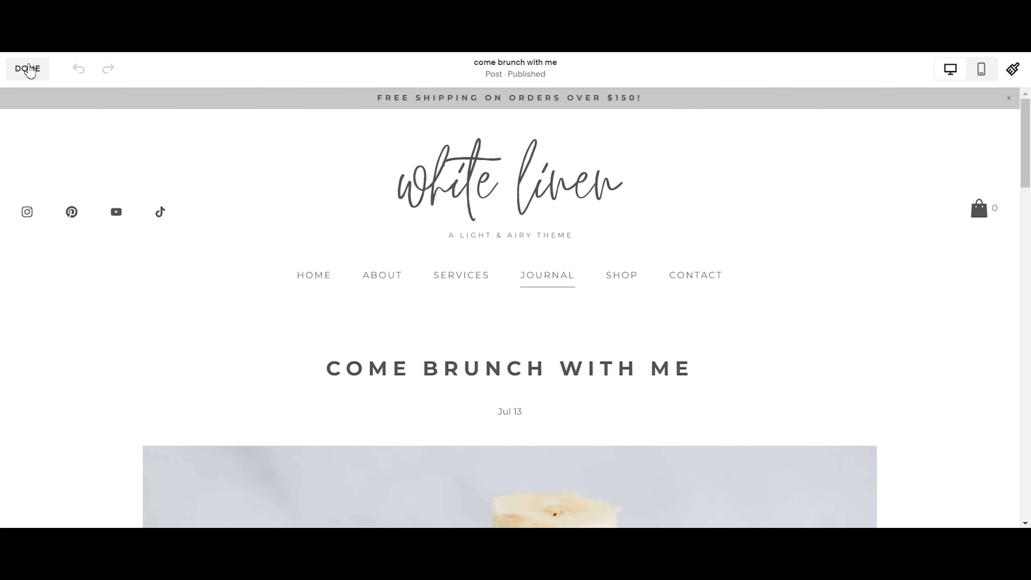
{"action": "left_click", "coordinate": [27, 68]}
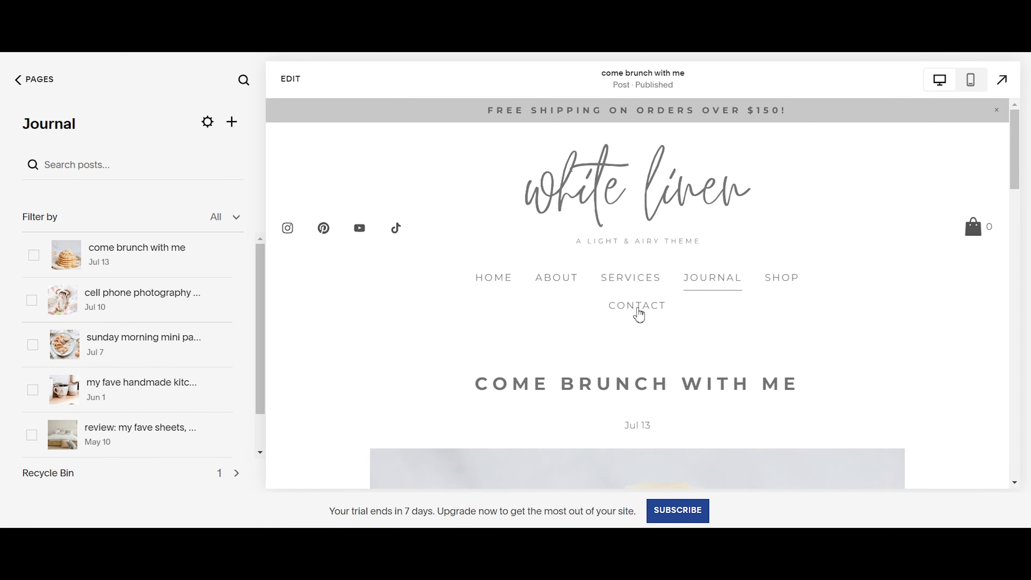
View the Journal's post list and the "come brunch with me" post down to its body text, returning to its title.
{"action": "scroll", "coordinate": [638, 311], "scroll_direction": "down", "scroll_amount": 3}
{"action": "scroll", "coordinate": [196, 235], "scroll_direction": "down", "scroll_amount": 1}
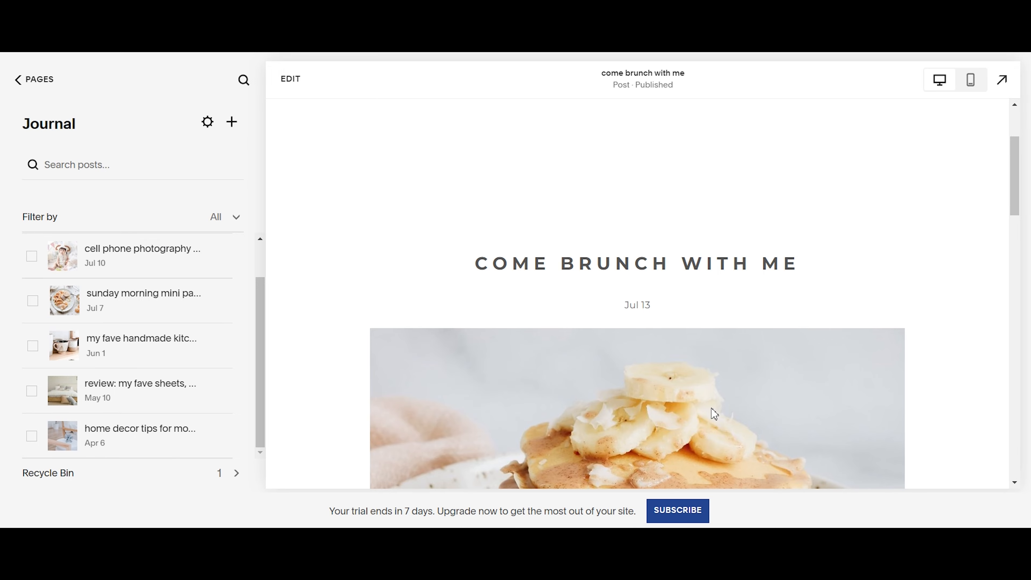
{"action": "scroll", "coordinate": [788, 375], "scroll_direction": "down", "scroll_amount": 10}
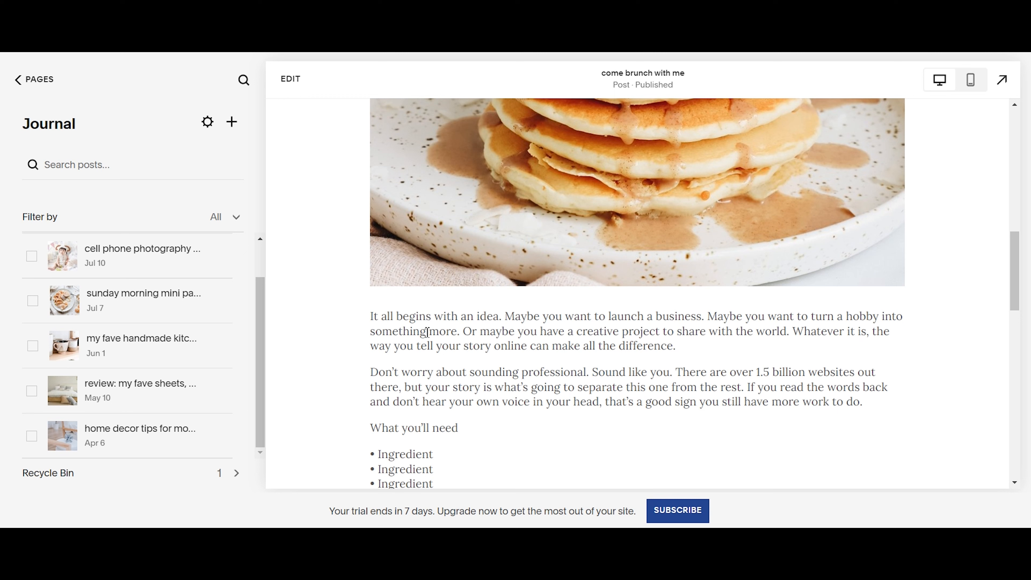
{"action": "scroll", "coordinate": [577, 309], "scroll_direction": "up", "scroll_amount": 10}
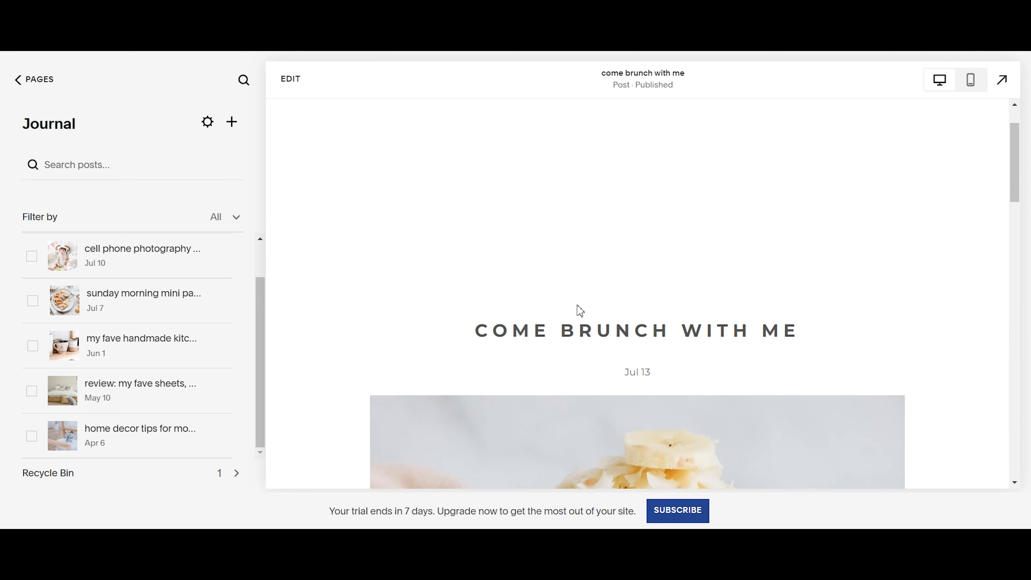
Open the Shop page, view its product grid and open the Woven Charger product page.
{"action": "left_click", "coordinate": [783, 277]}
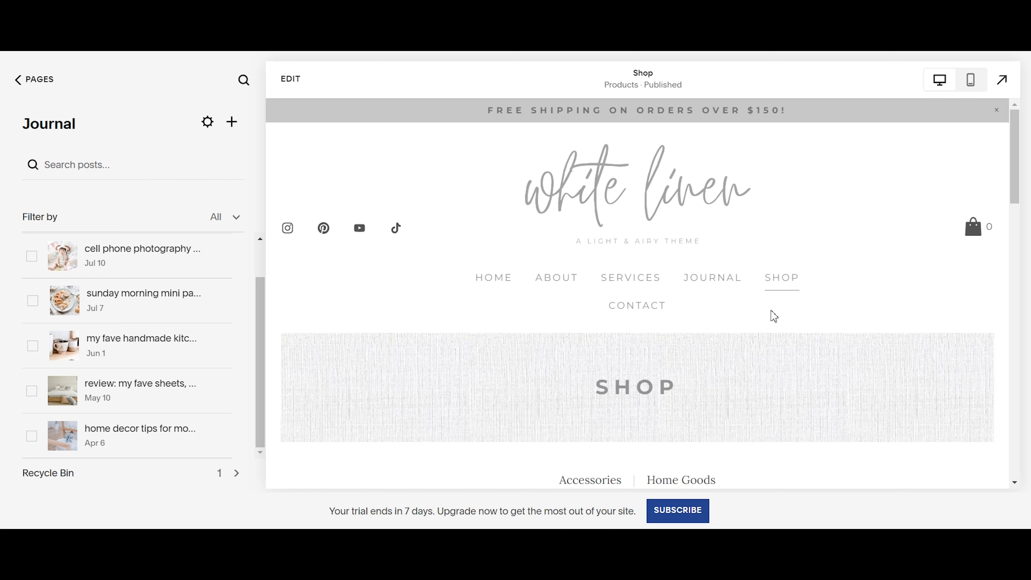
{"action": "scroll", "coordinate": [786, 375], "scroll_direction": "down", "scroll_amount": 5}
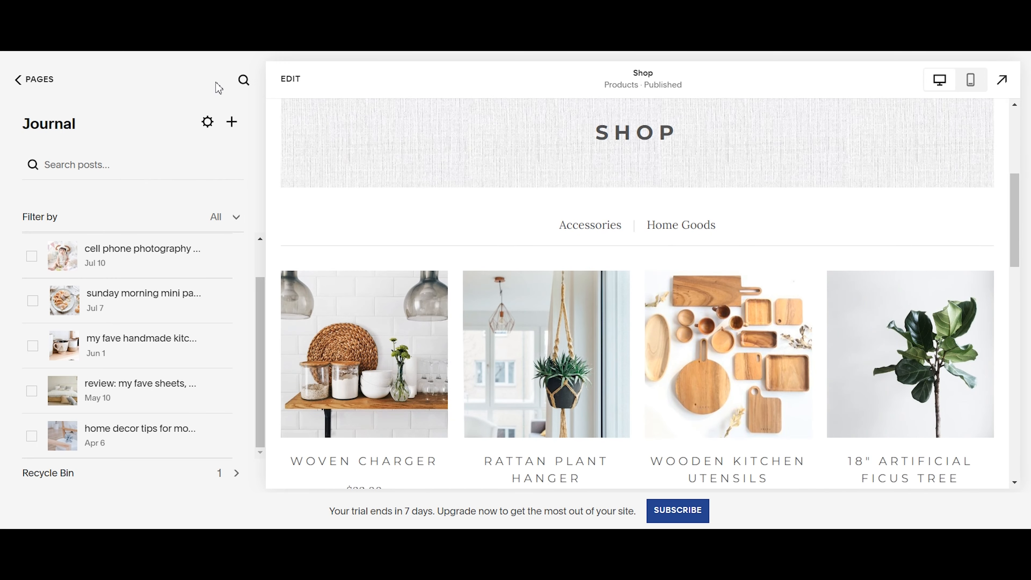
{"action": "left_click", "coordinate": [411, 382]}
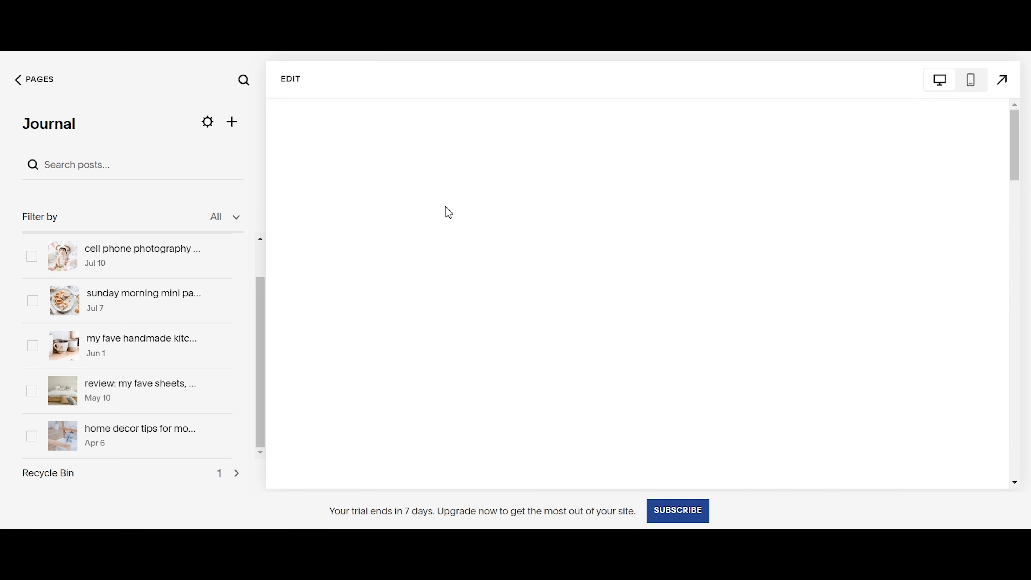
{"action": "scroll", "coordinate": [656, 376], "scroll_direction": "down", "scroll_amount": 5}
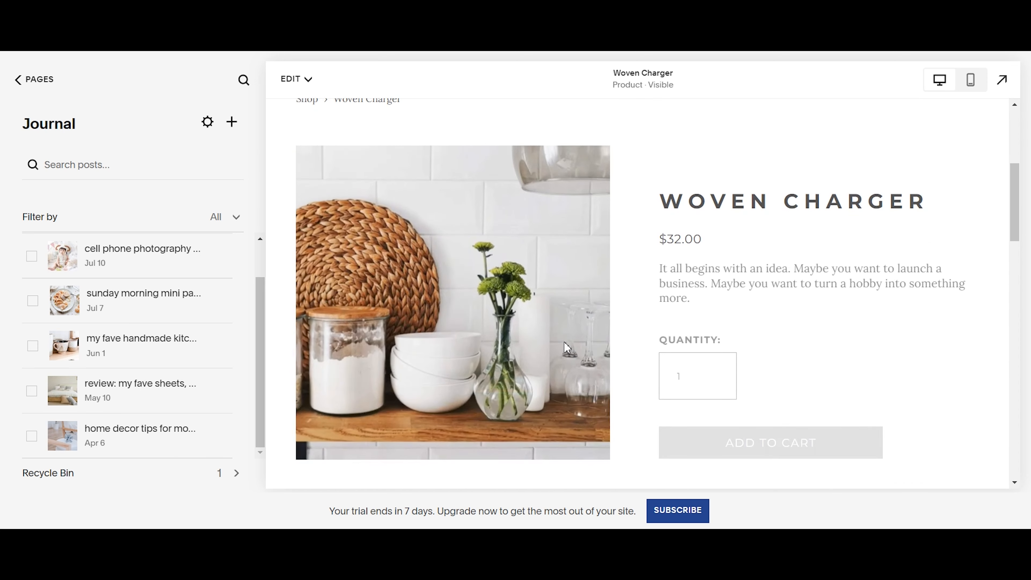
Open the Woven Charger product for editing and examine its details, images, inventory, organization and visibility settings.
{"action": "left_click", "coordinate": [297, 79]}
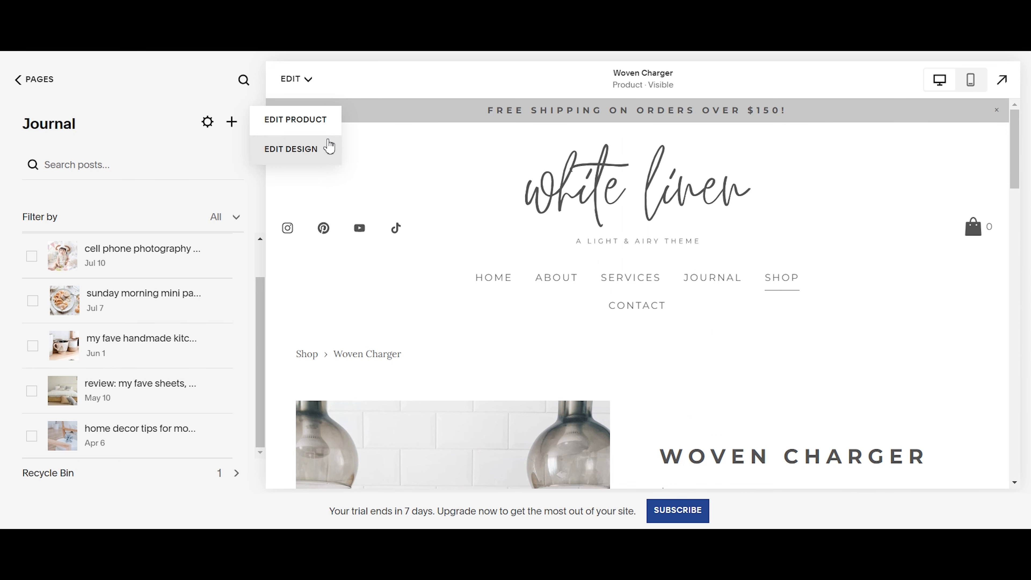
{"action": "left_click", "coordinate": [325, 130]}
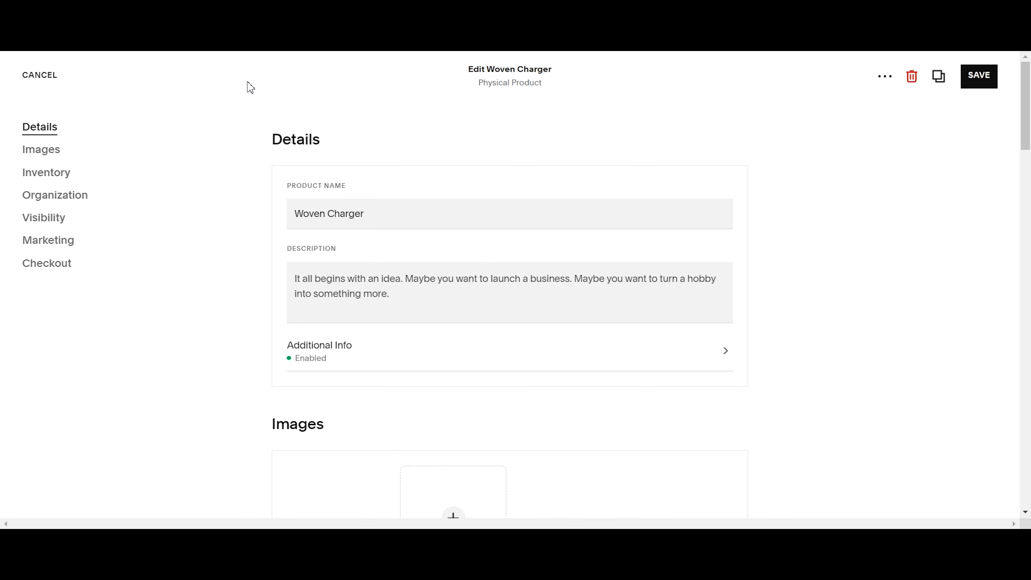
{"action": "scroll", "coordinate": [475, 255], "scroll_direction": "down", "scroll_amount": 3}
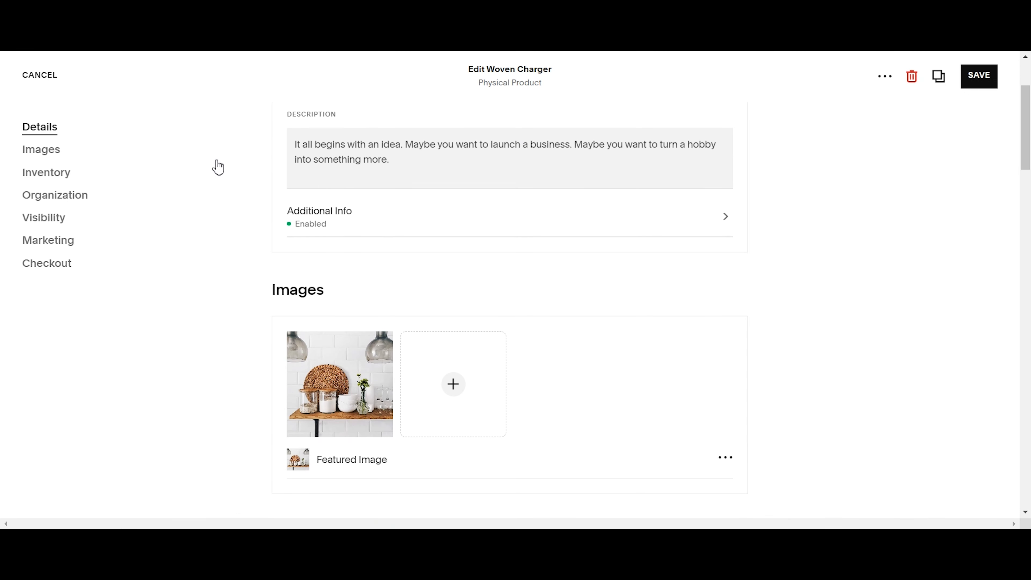
{"action": "scroll", "coordinate": [378, 363], "scroll_direction": "down", "scroll_amount": 6}
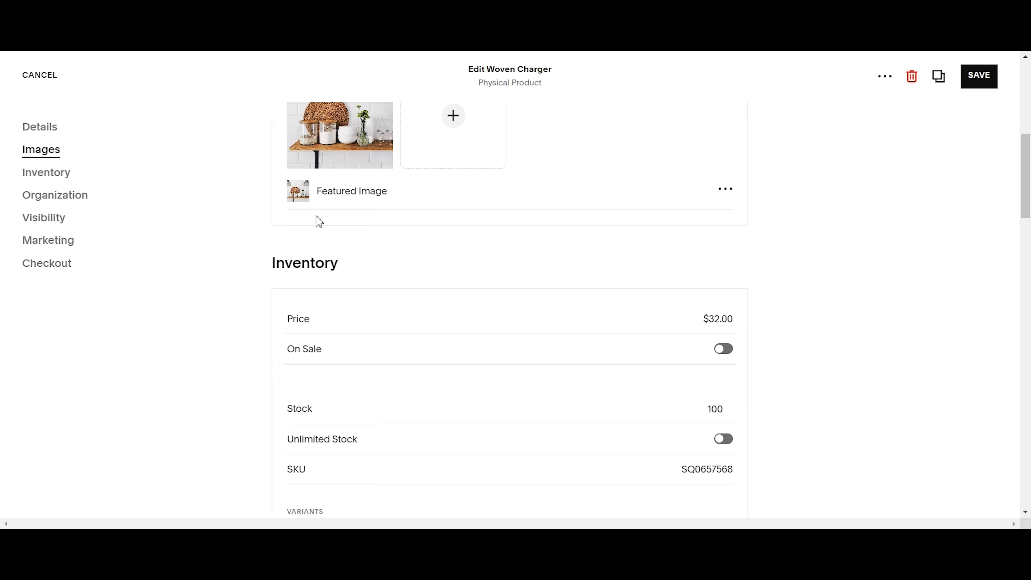
{"action": "scroll", "coordinate": [600, 397], "scroll_direction": "down", "scroll_amount": 3}
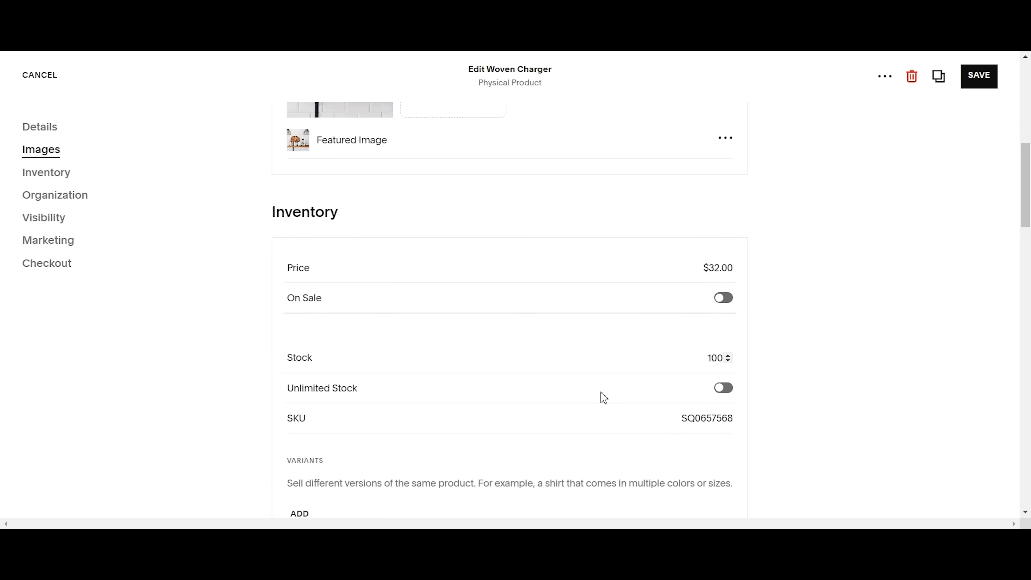
{"action": "scroll", "coordinate": [577, 453], "scroll_direction": "down", "scroll_amount": 7}
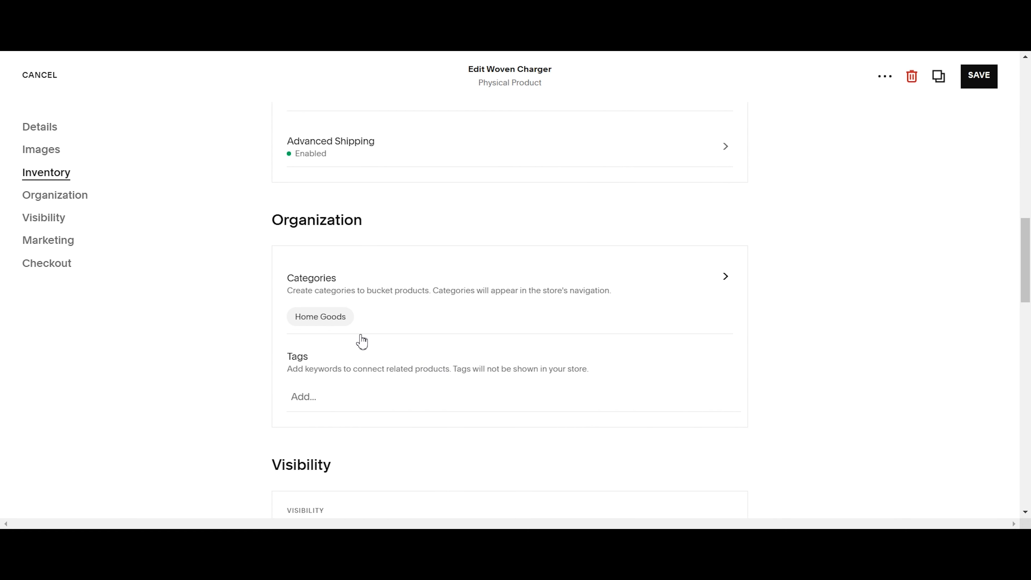
{"action": "scroll", "coordinate": [432, 428], "scroll_direction": "down", "scroll_amount": 4}
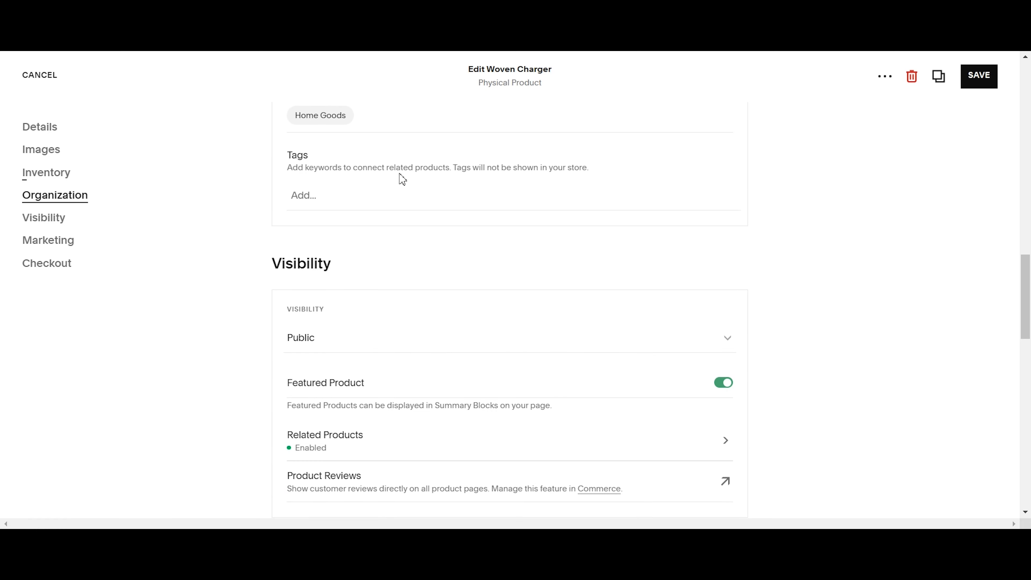
{"action": "scroll", "coordinate": [403, 177], "scroll_direction": "up", "scroll_amount": 3}
{"action": "scroll", "coordinate": [526, 373], "scroll_direction": "down", "scroll_amount": 4}
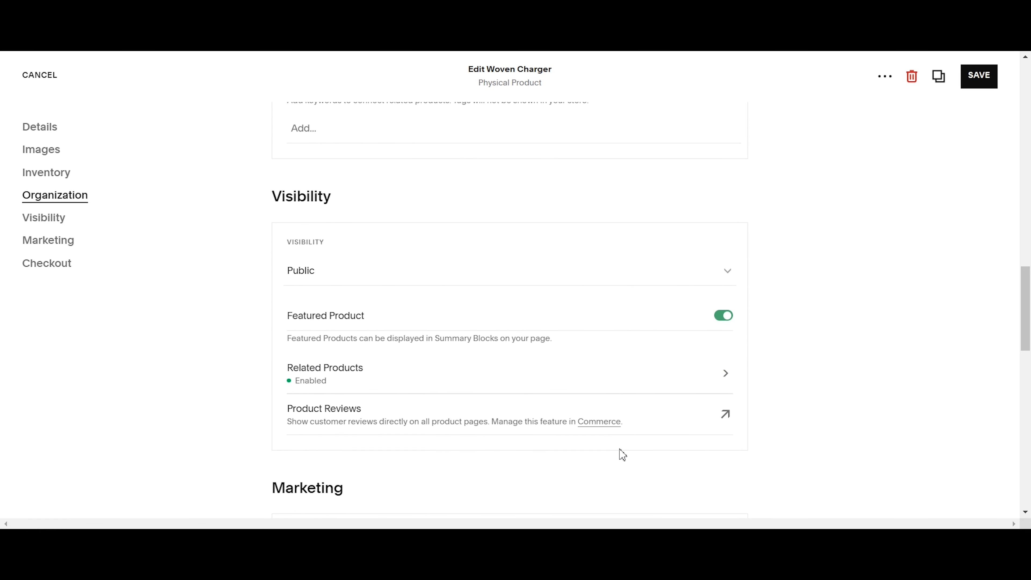
{"action": "scroll", "coordinate": [682, 412], "scroll_direction": "up", "scroll_amount": 3}
{"action": "scroll", "coordinate": [487, 350], "scroll_direction": "down", "scroll_amount": 5}
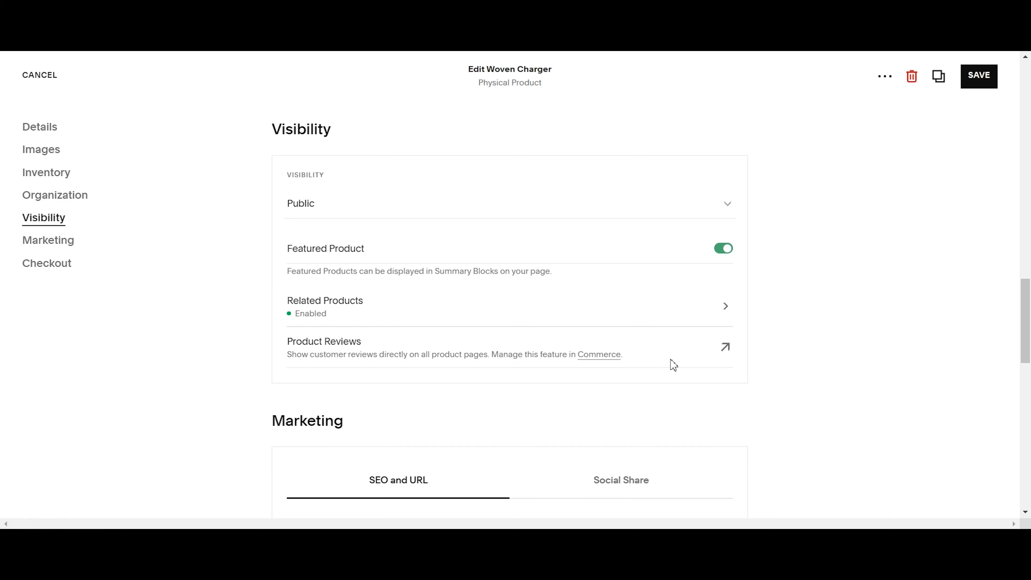
{"action": "scroll", "coordinate": [447, 357], "scroll_direction": "down", "scroll_amount": 5}
{"action": "scroll", "coordinate": [452, 352], "scroll_direction": "up", "scroll_amount": 18}
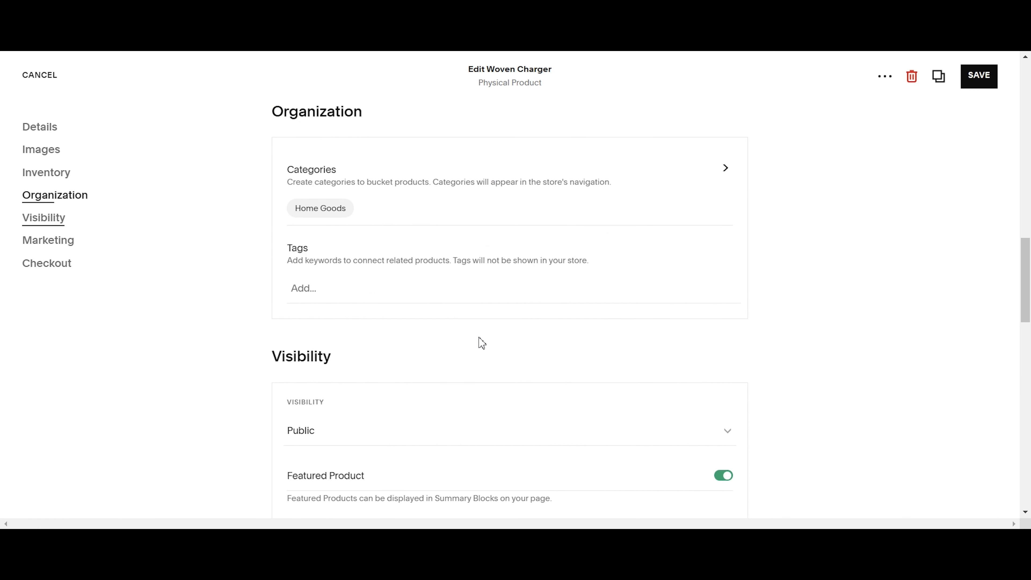
{"action": "scroll", "coordinate": [478, 344], "scroll_direction": "up", "scroll_amount": 10}
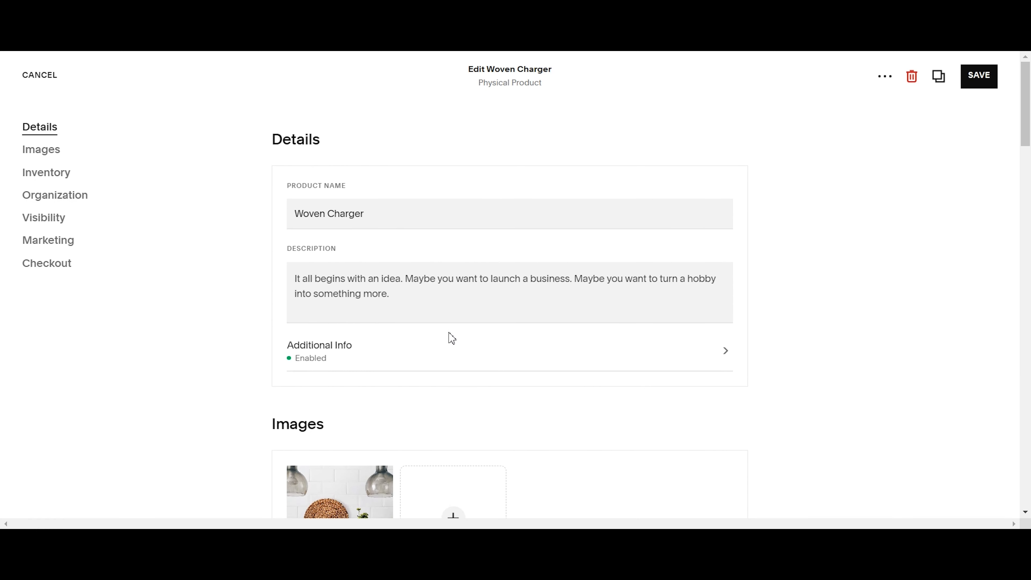
Open the product's Additional Info content, apply it and save the Woven Charger product.
{"action": "left_click", "coordinate": [333, 358]}
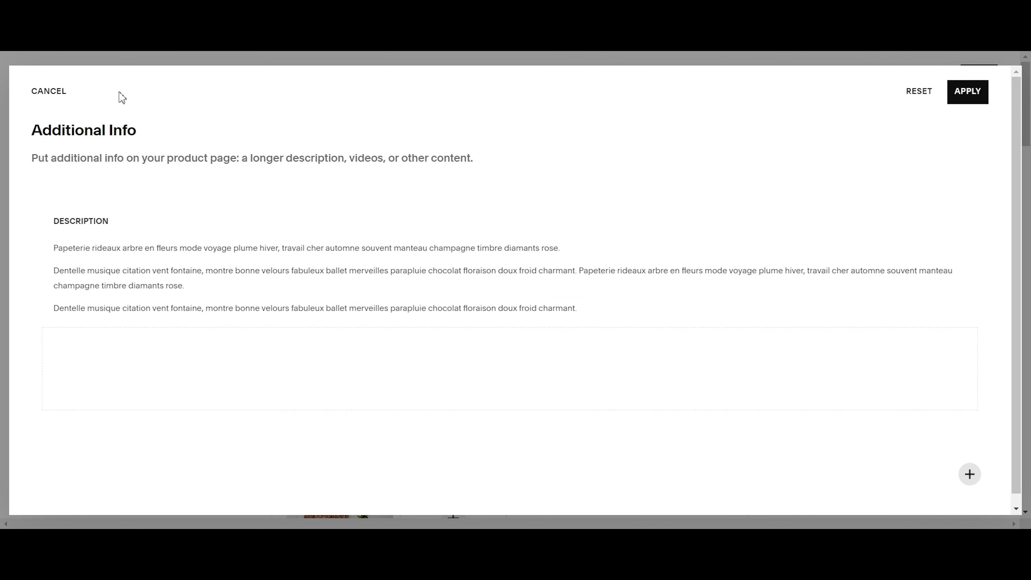
{"action": "left_click", "coordinate": [969, 91]}
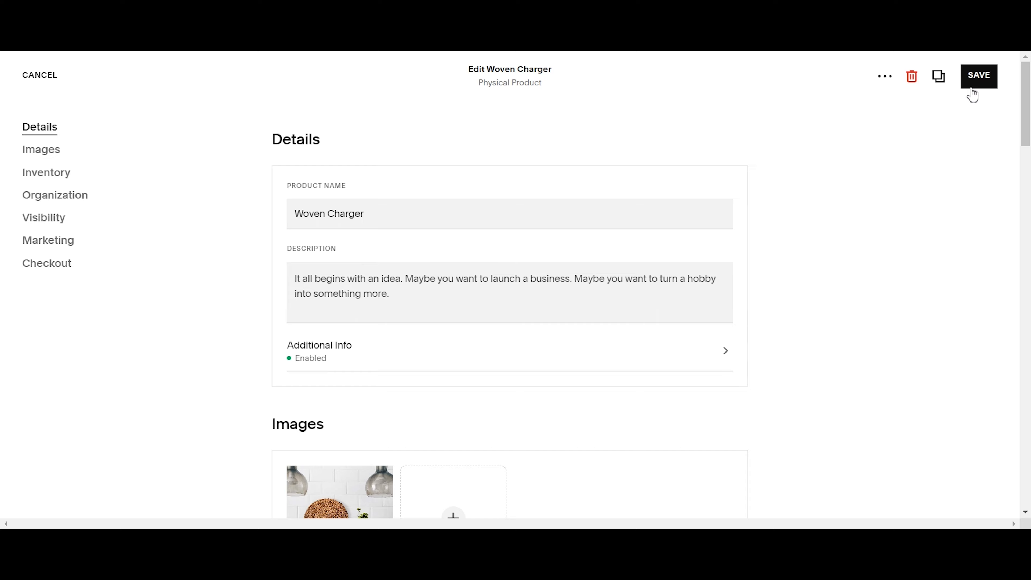
{"action": "left_click", "coordinate": [973, 86]}
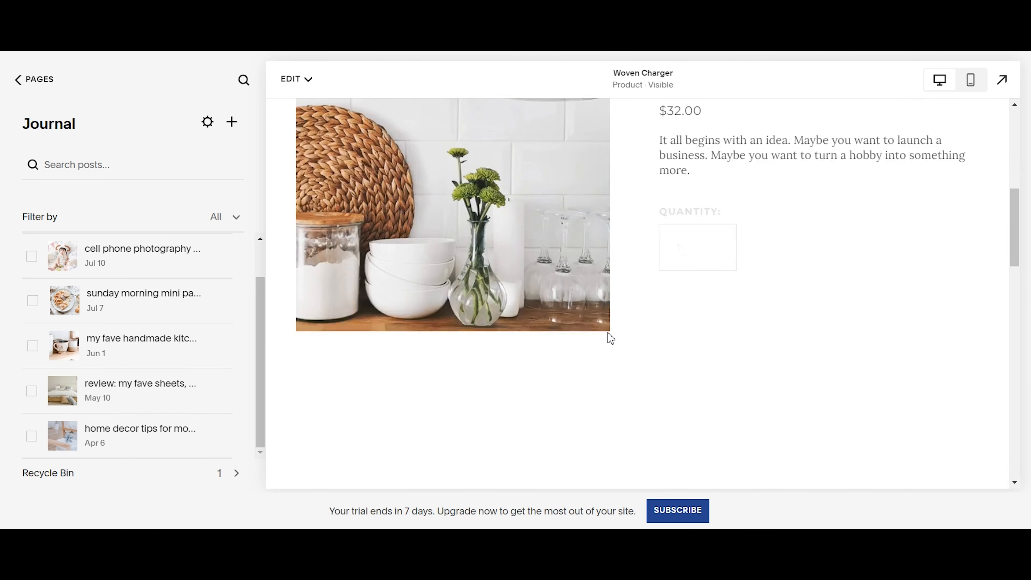
View the Woven Charger page's additional description and related products, returning to the product image and price.
{"action": "scroll", "coordinate": [608, 333], "scroll_direction": "down", "scroll_amount": 5}
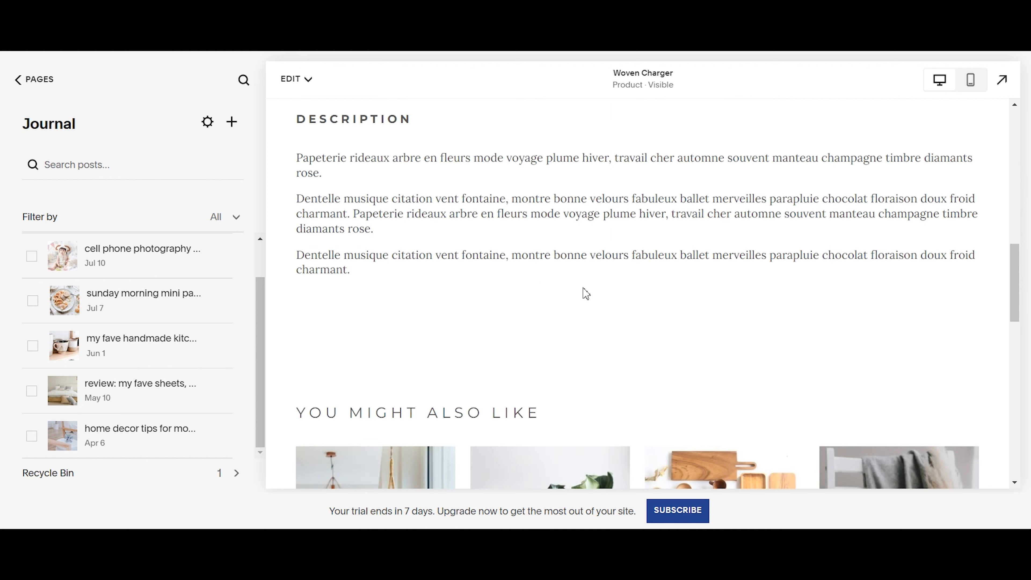
{"action": "scroll", "coordinate": [586, 294], "scroll_direction": "up", "scroll_amount": 10}
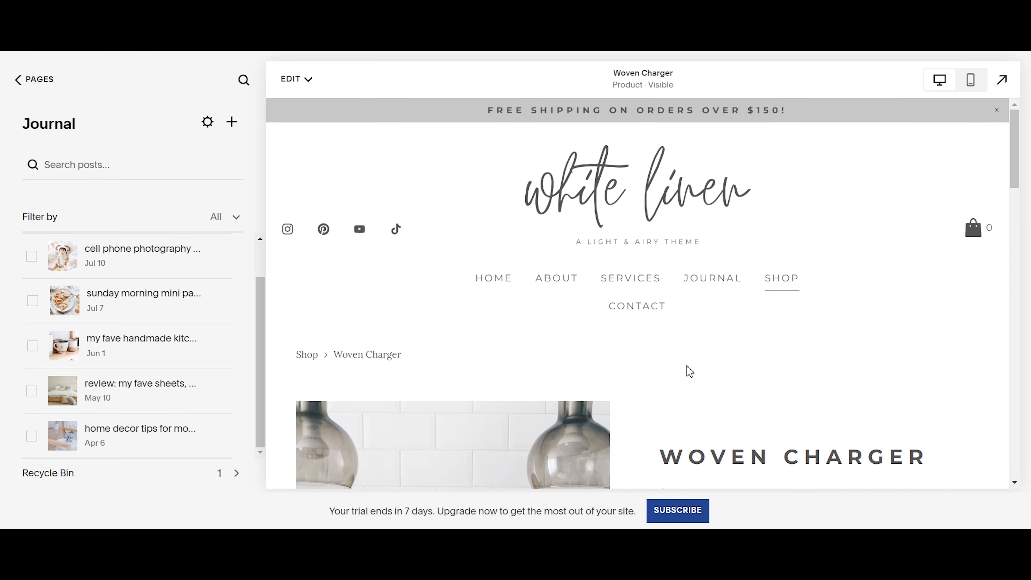
{"action": "scroll", "coordinate": [415, 317], "scroll_direction": "down", "scroll_amount": 3}
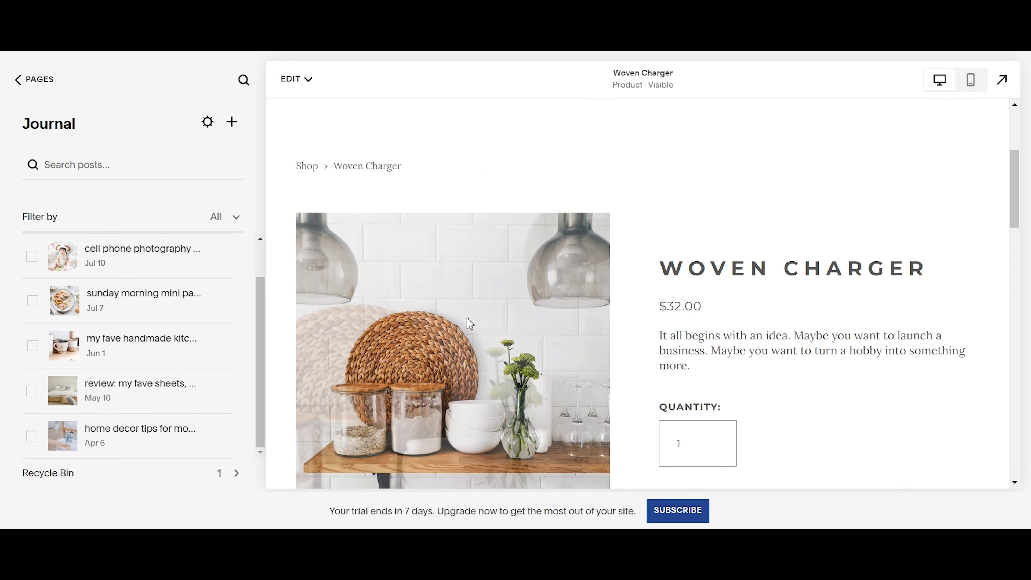
Open the Woven Charger page's design for editing and open the product section's settings.
{"action": "scroll", "coordinate": [689, 399], "scroll_direction": "up", "scroll_amount": 1}
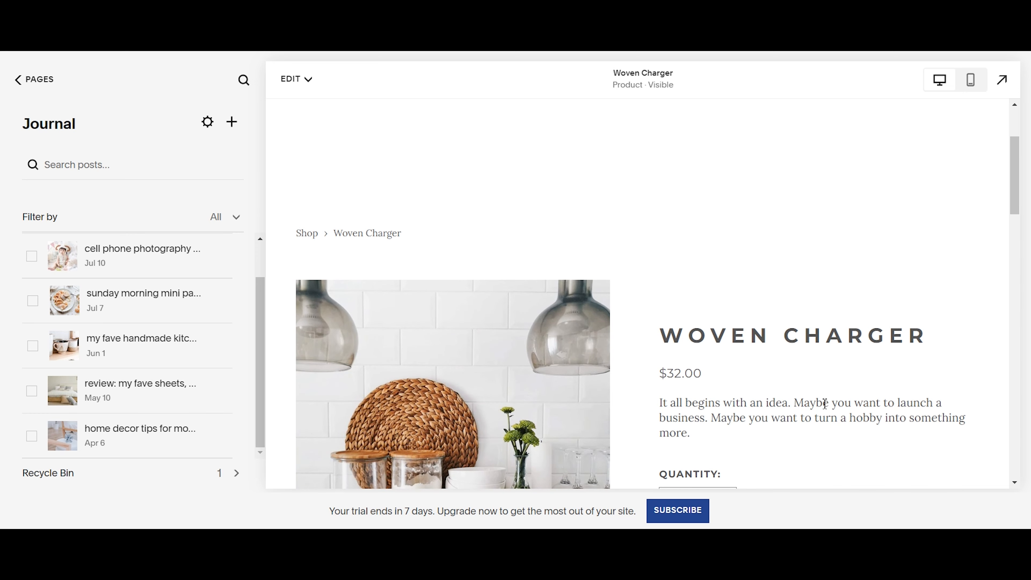
{"action": "scroll", "coordinate": [625, 411], "scroll_direction": "up", "scroll_amount": 3}
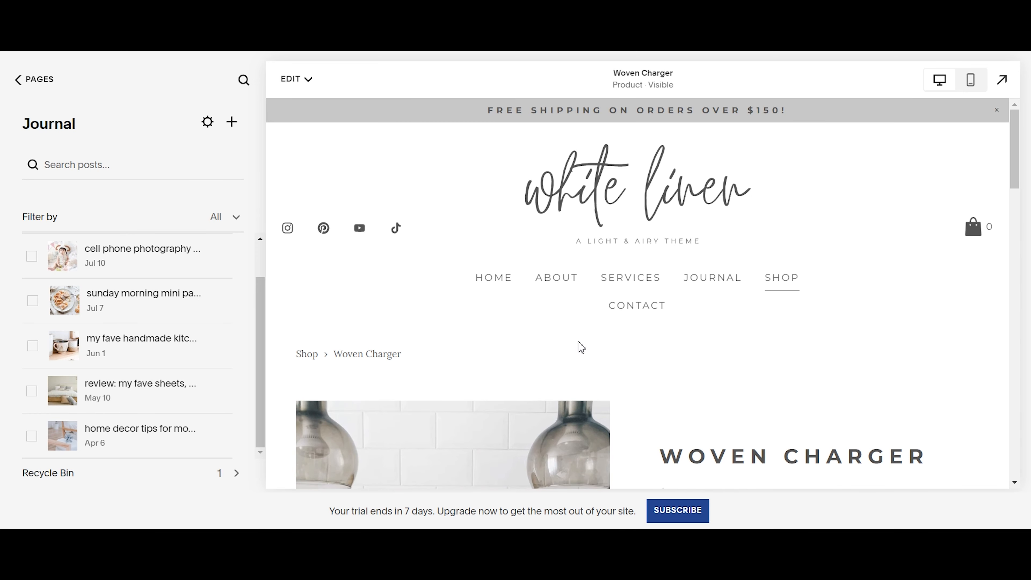
{"action": "left_click", "coordinate": [296, 79]}
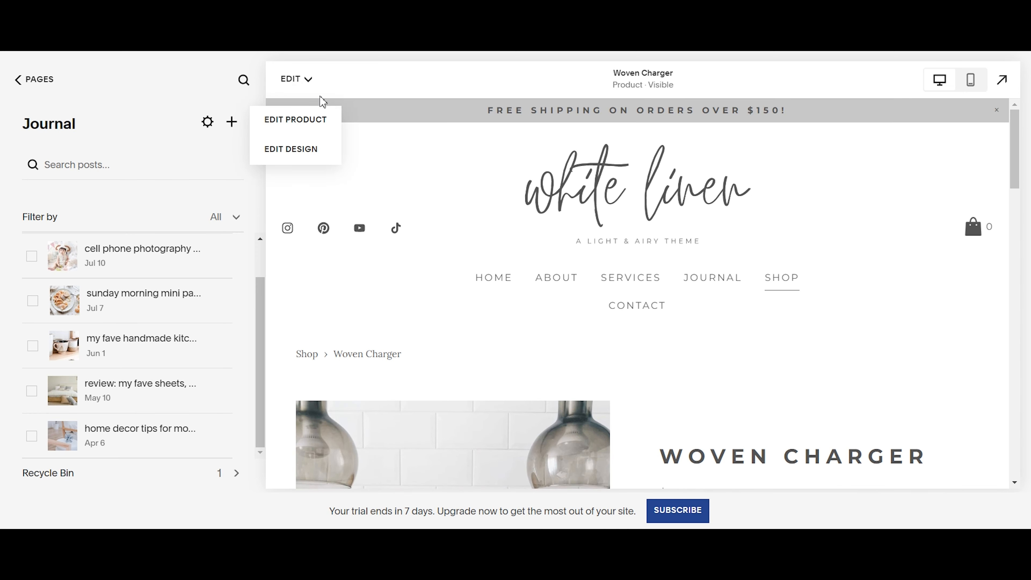
{"action": "left_click", "coordinate": [302, 153]}
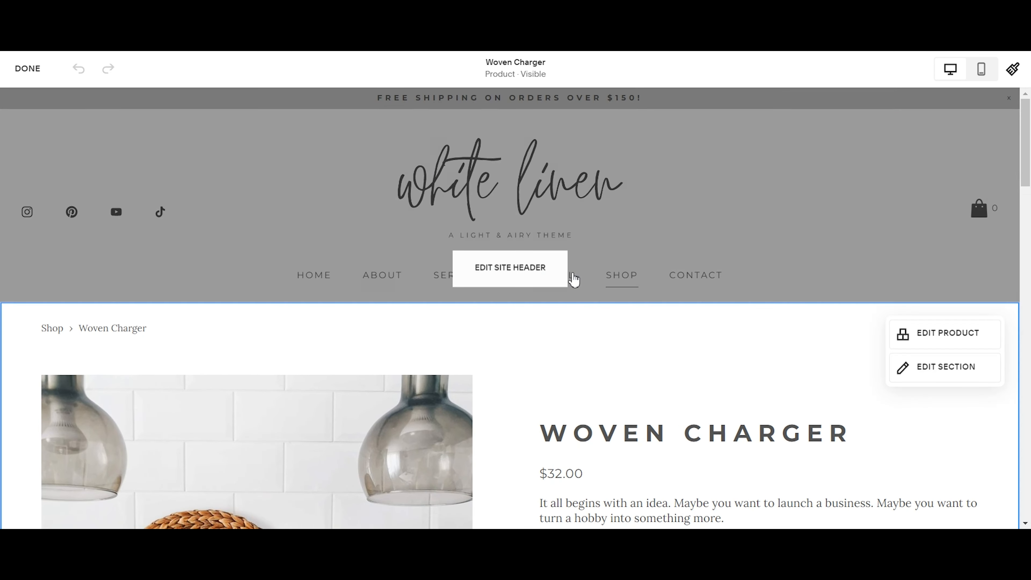
{"action": "scroll", "coordinate": [870, 389], "scroll_direction": "down", "scroll_amount": 5}
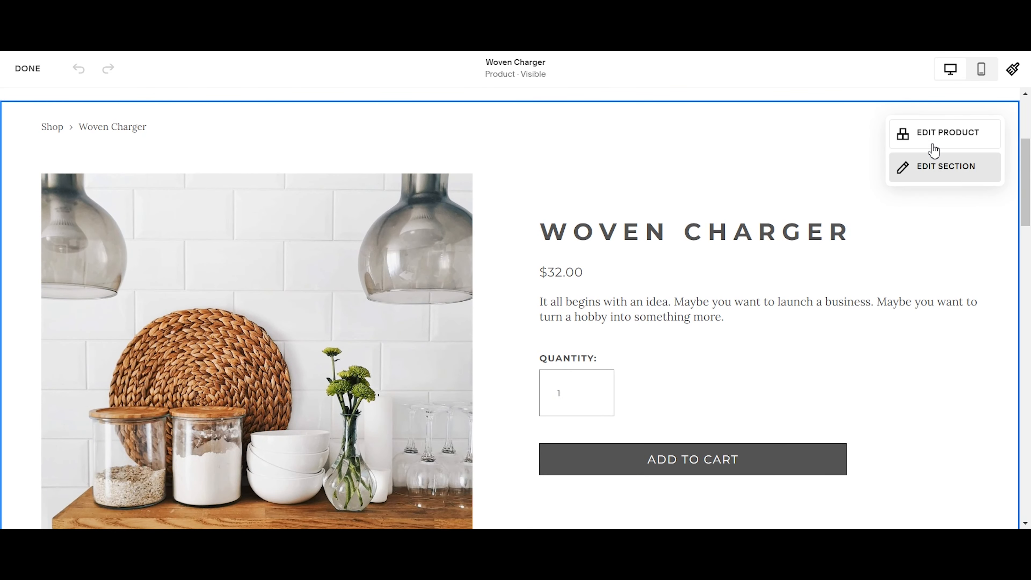
{"action": "left_click", "coordinate": [907, 167]}
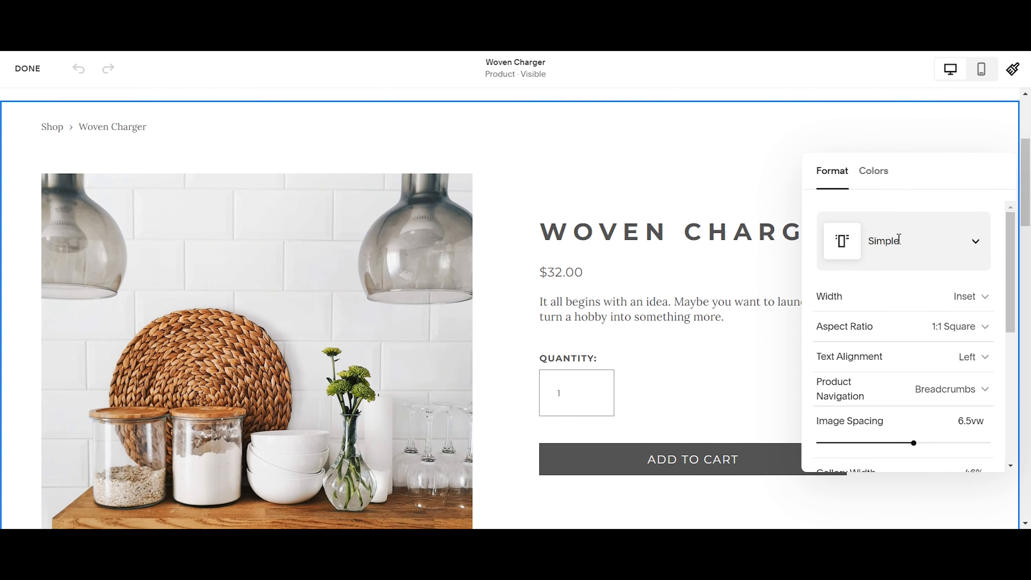
Examine the product section's format options, including width, aspect ratio, alignment, gallery and click and hover action settings, and close them.
{"action": "scroll", "coordinate": [946, 307], "scroll_direction": "down", "scroll_amount": 2}
{"action": "scroll", "coordinate": [955, 350], "scroll_direction": "down", "scroll_amount": 5}
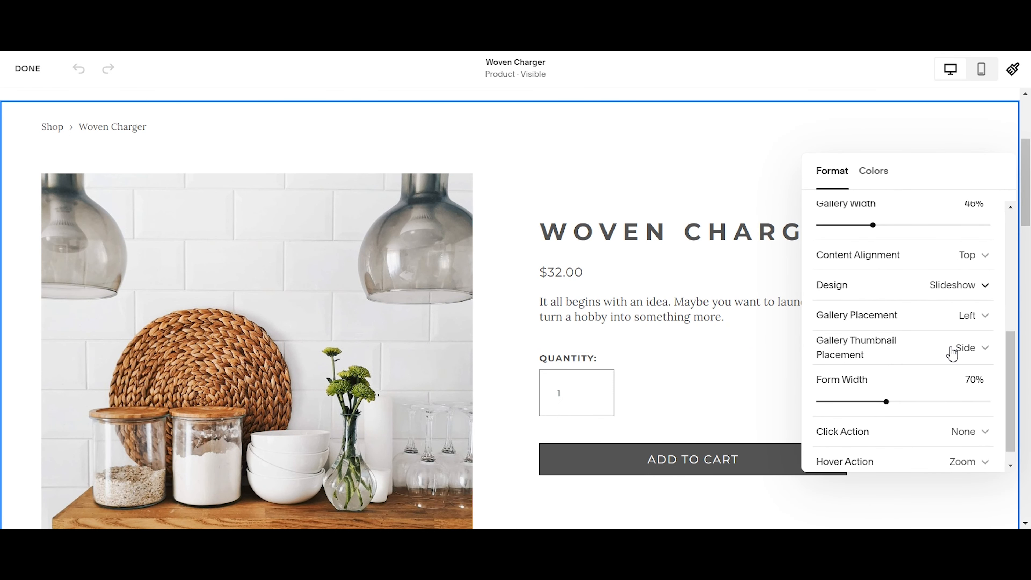
{"action": "scroll", "coordinate": [956, 359], "scroll_direction": "up", "scroll_amount": 3}
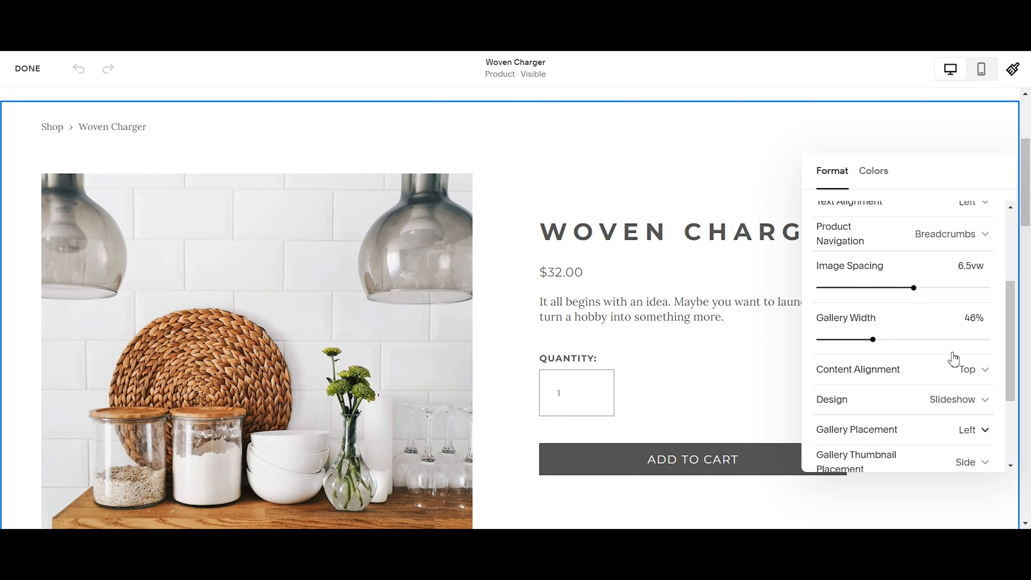
{"action": "scroll", "coordinate": [918, 329], "scroll_direction": "up", "scroll_amount": 2}
{"action": "scroll", "coordinate": [934, 338], "scroll_direction": "up", "scroll_amount": 2}
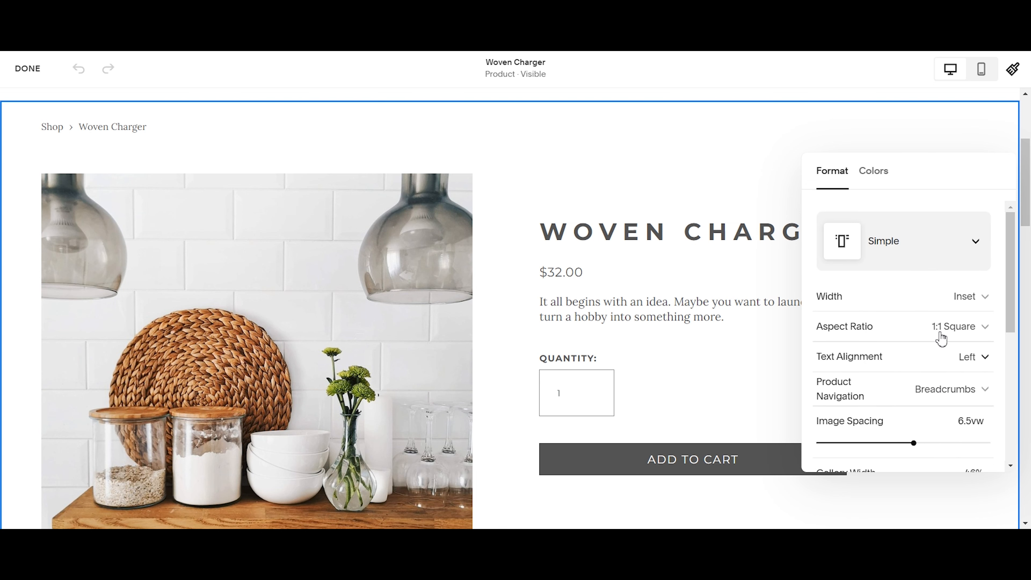
{"action": "scroll", "coordinate": [603, 166], "scroll_direction": "up", "scroll_amount": 5}
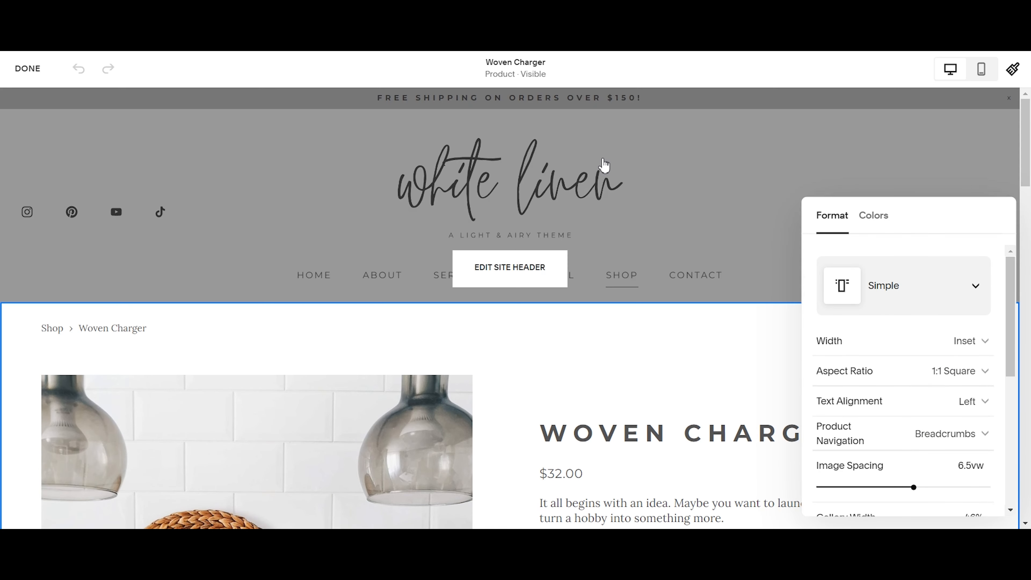
{"action": "left_click", "coordinate": [651, 369]}
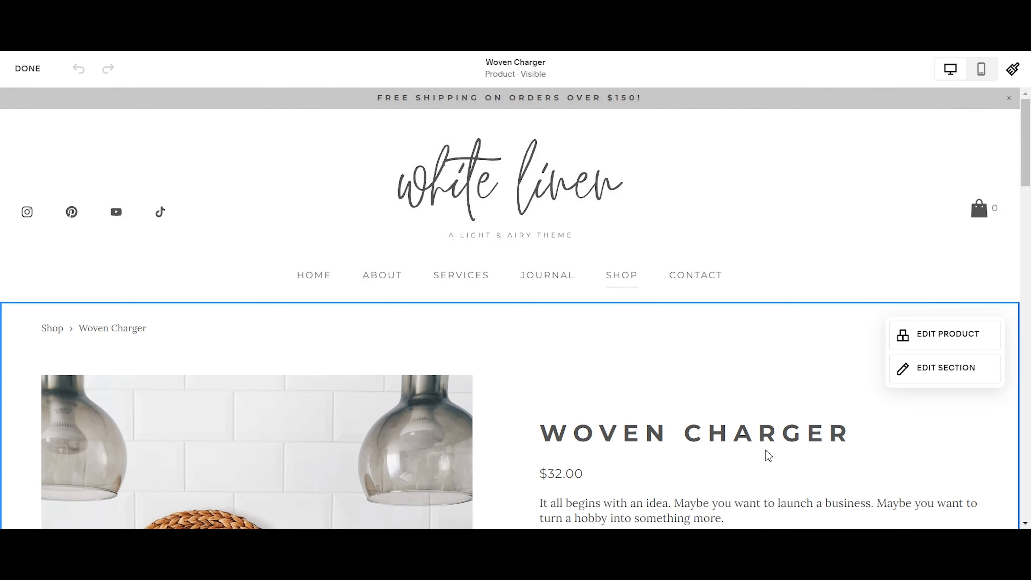
{"action": "scroll", "coordinate": [766, 454], "scroll_direction": "down", "scroll_amount": 3}
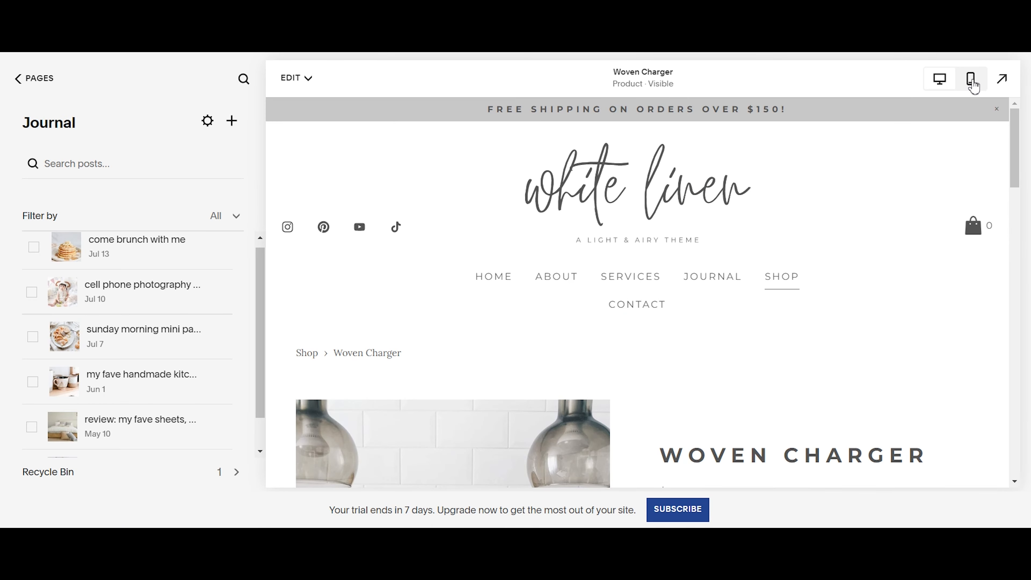
Preview the Woven Charger page in mobile view and go to the Home page through the mobile navigation.
{"action": "left_click", "coordinate": [972, 83]}
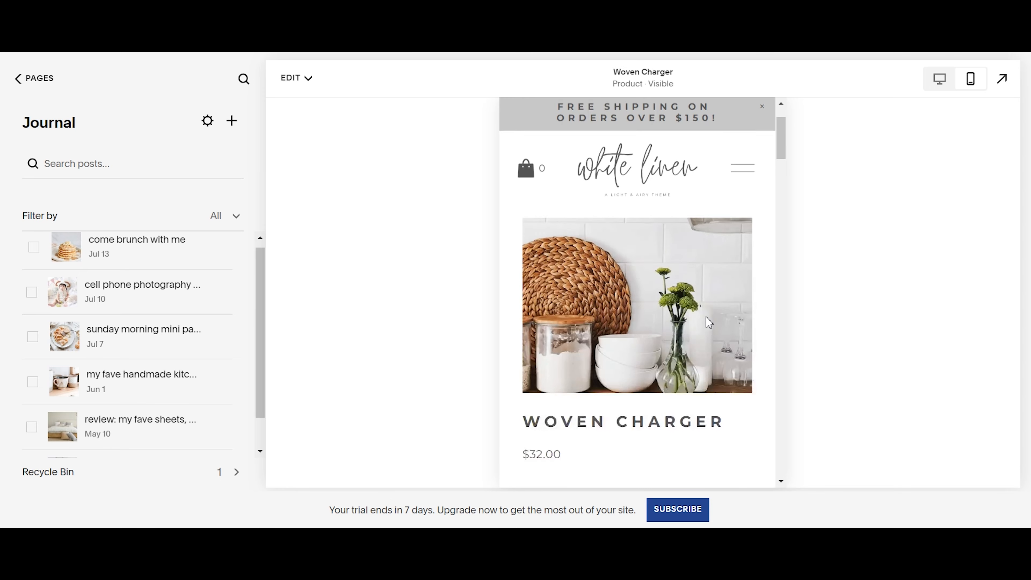
{"action": "scroll", "coordinate": [706, 323], "scroll_direction": "down", "scroll_amount": 6}
{"action": "scroll", "coordinate": [716, 356], "scroll_direction": "up", "scroll_amount": 8}
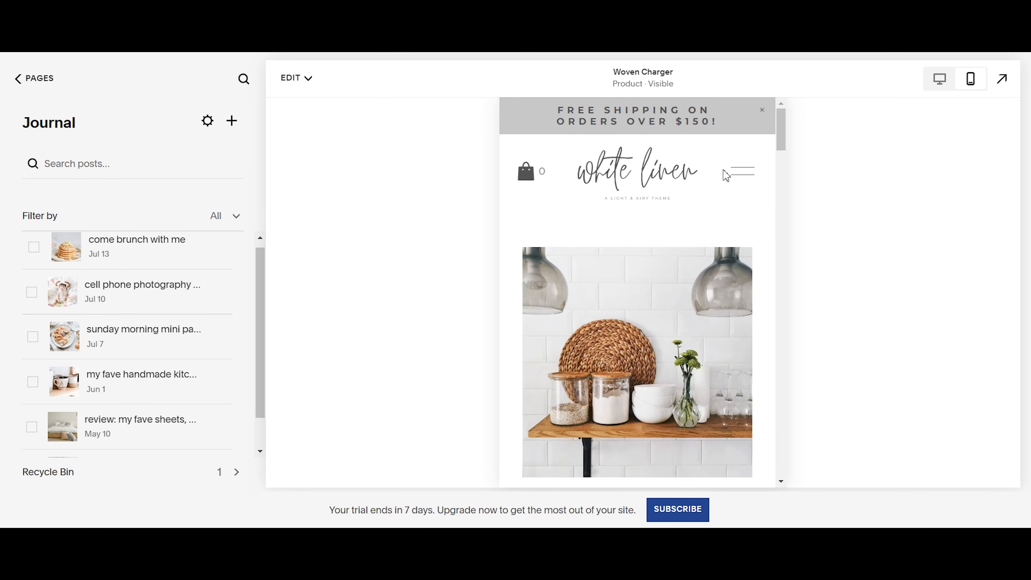
{"action": "left_click", "coordinate": [727, 175]}
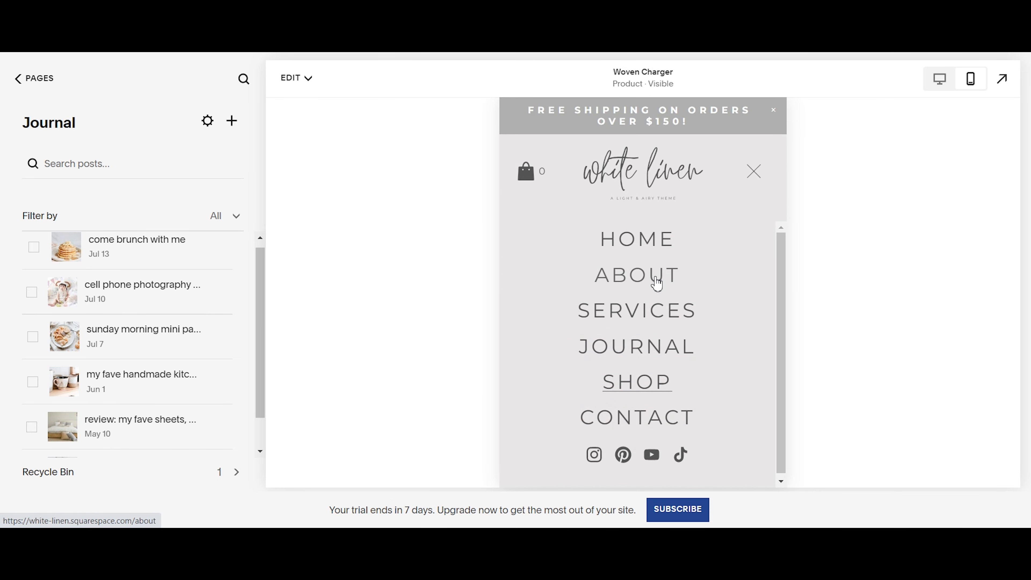
{"action": "left_click", "coordinate": [649, 240]}
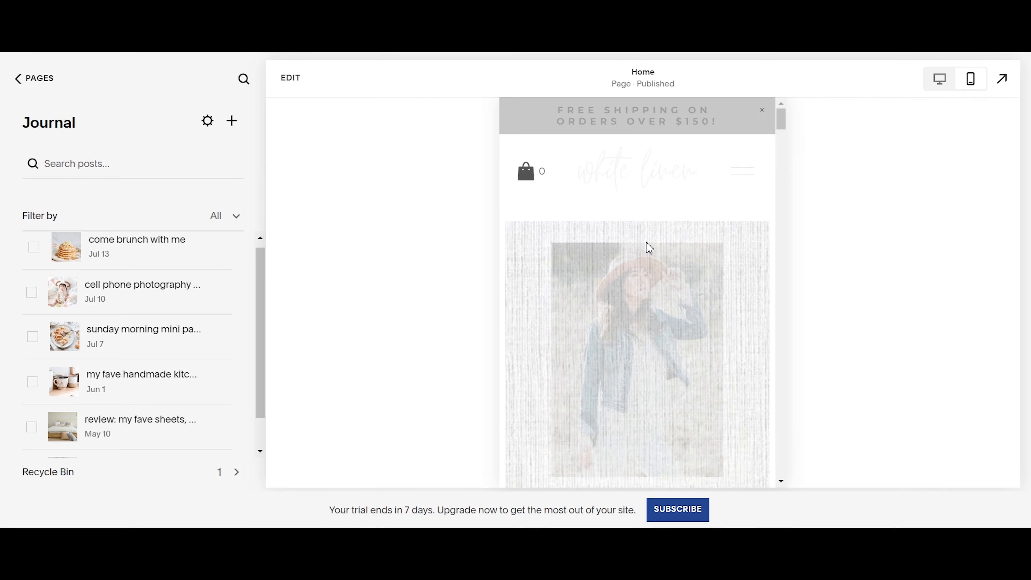
View the mobile Home page from the introduction and welcome sections through the freebie sign-up form.
{"action": "scroll", "coordinate": [649, 247], "scroll_direction": "down", "scroll_amount": 5}
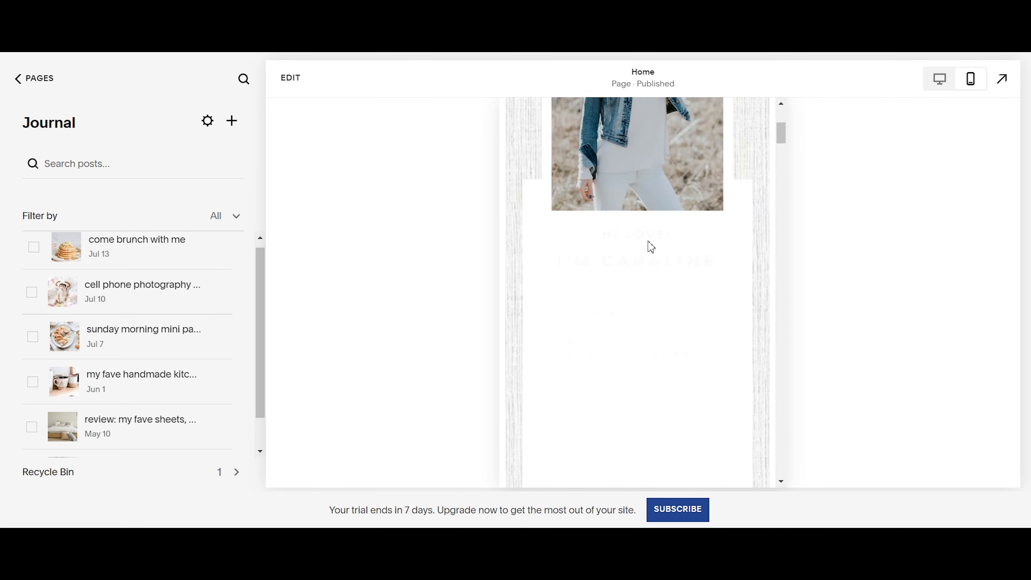
{"action": "scroll", "coordinate": [666, 300], "scroll_direction": "down", "scroll_amount": 10}
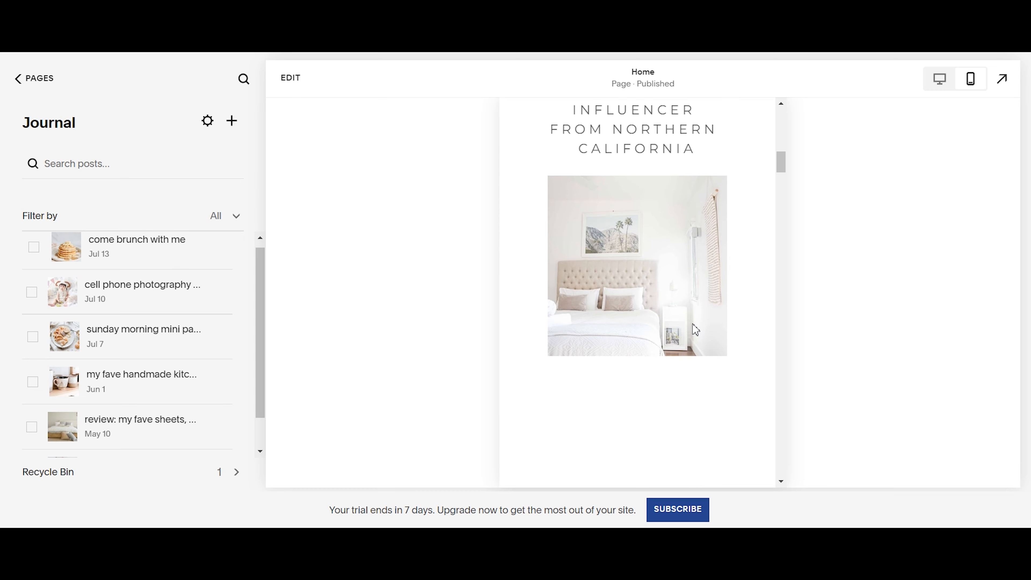
{"action": "scroll", "coordinate": [696, 330], "scroll_direction": "down", "scroll_amount": 10}
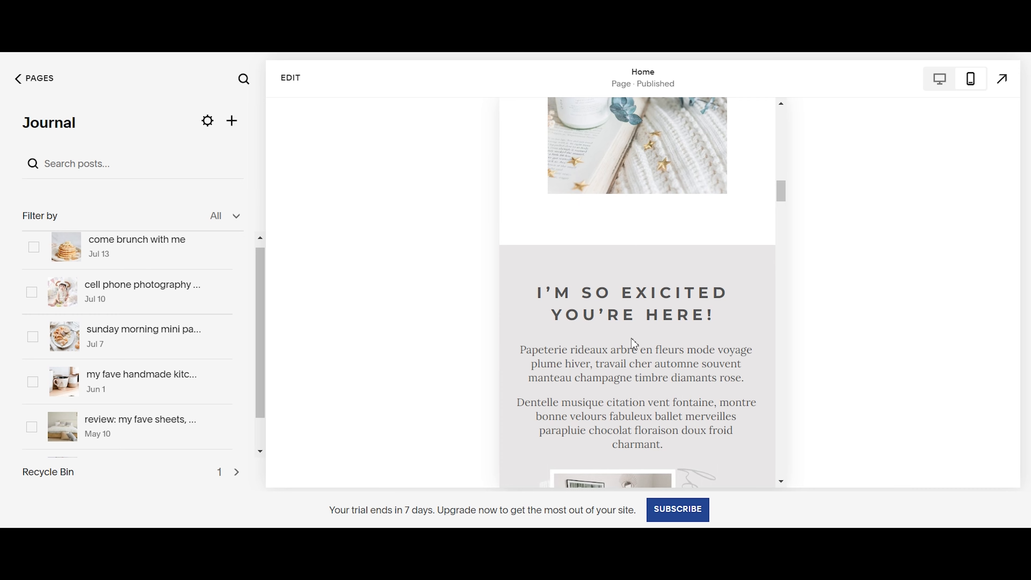
{"action": "scroll", "coordinate": [670, 311], "scroll_direction": "down", "scroll_amount": 5}
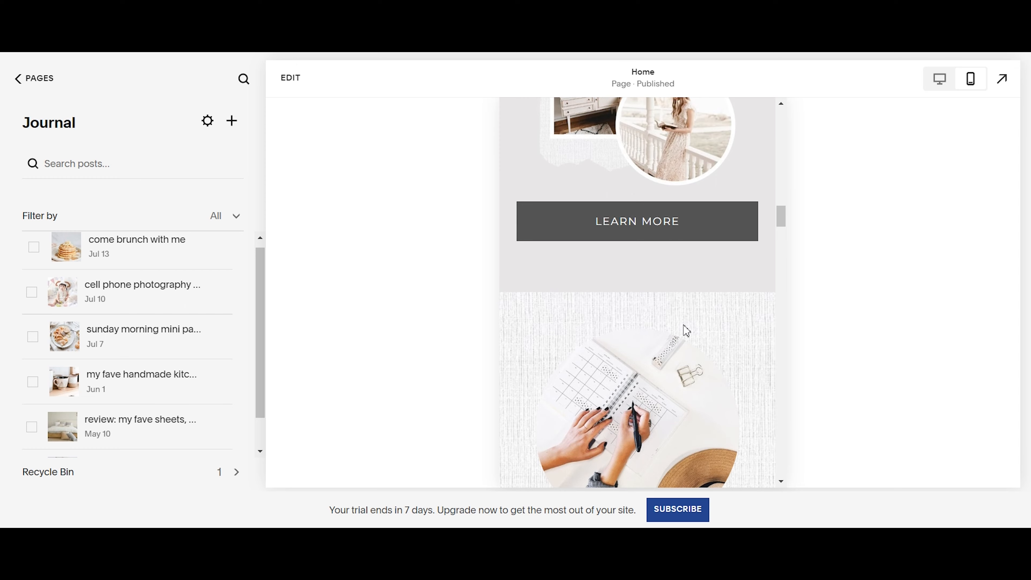
{"action": "scroll", "coordinate": [686, 330], "scroll_direction": "down", "scroll_amount": 10}
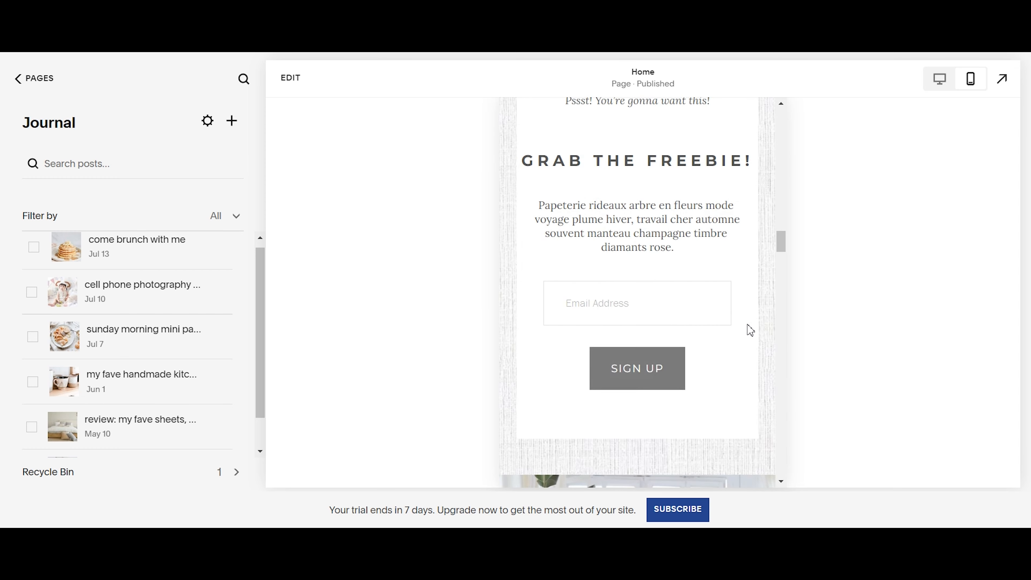
{"action": "scroll", "coordinate": [751, 331], "scroll_direction": "down", "scroll_amount": 5}
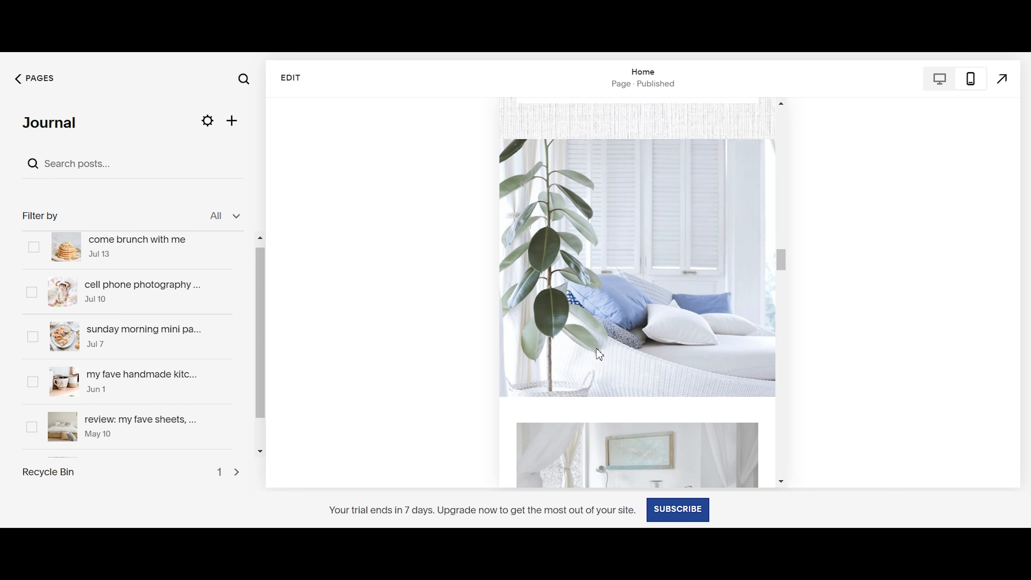
View the rest of the mobile Home page: services, shop, testimonial, latest blog posts, Instagram grid and footer.
{"action": "scroll", "coordinate": [599, 354], "scroll_direction": "down", "scroll_amount": 10}
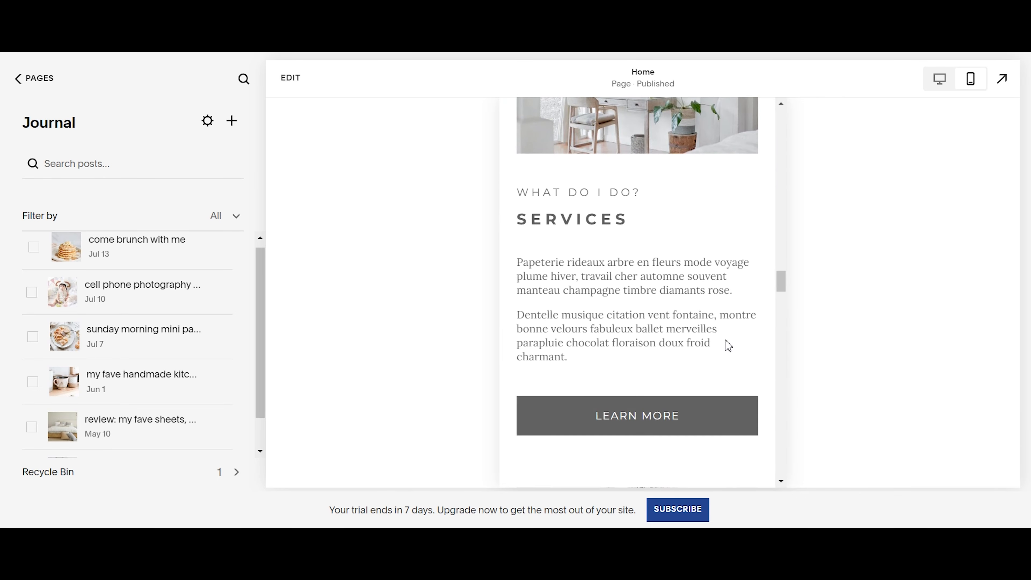
{"action": "scroll", "coordinate": [728, 346], "scroll_direction": "down", "scroll_amount": 15}
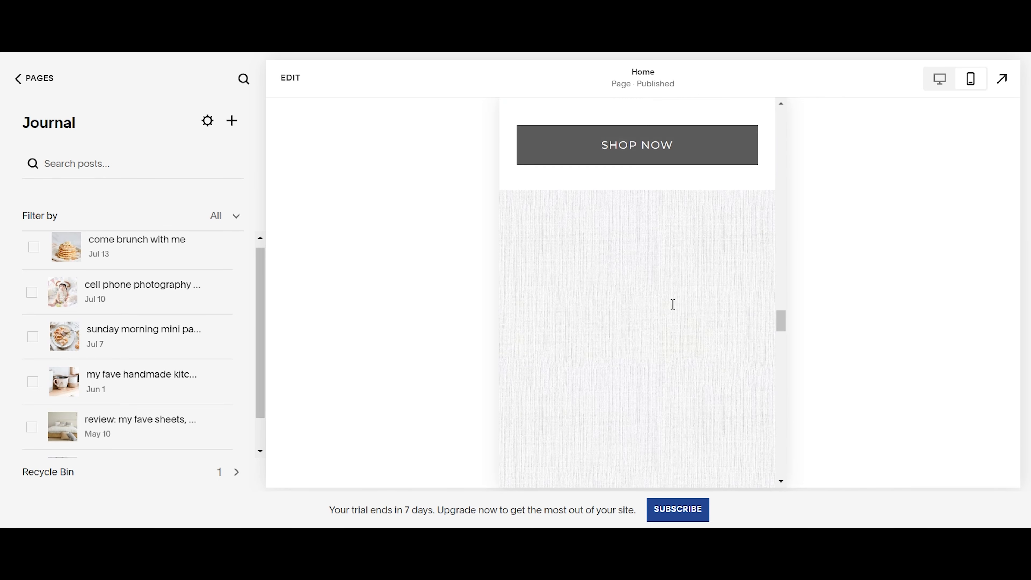
{"action": "scroll", "coordinate": [672, 304], "scroll_direction": "down", "scroll_amount": 10}
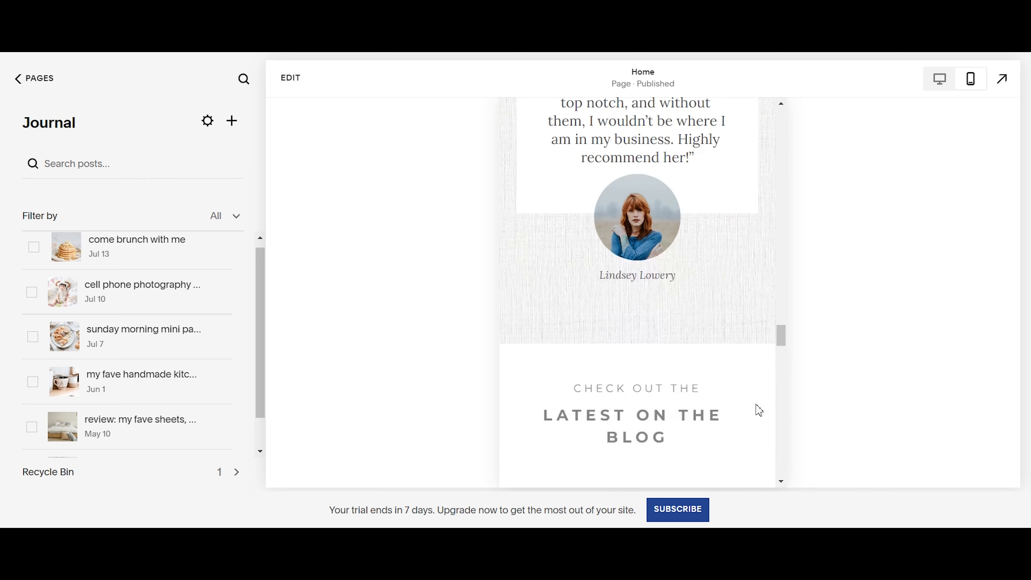
{"action": "scroll", "coordinate": [734, 394], "scroll_direction": "down", "scroll_amount": 10}
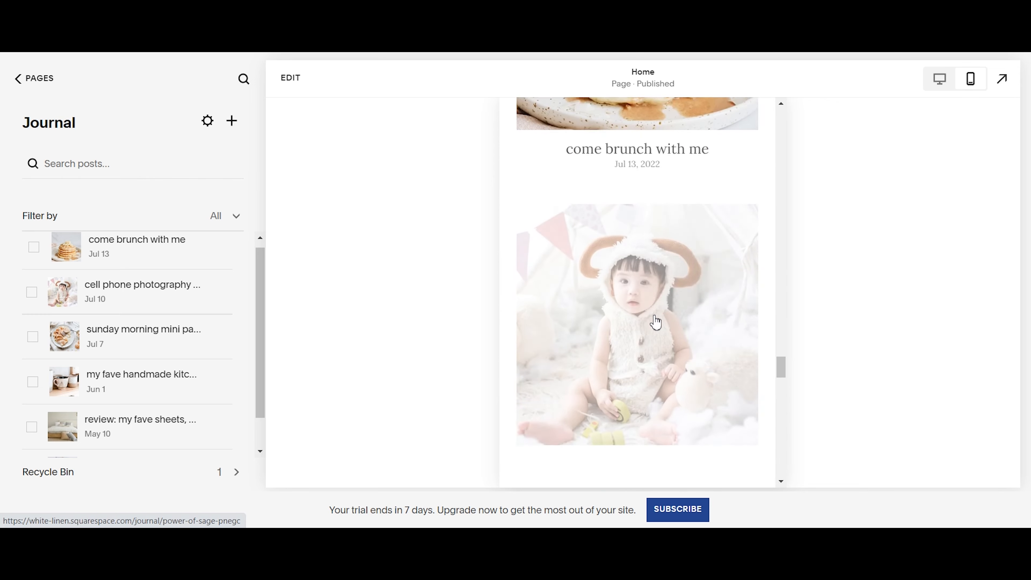
{"action": "scroll", "coordinate": [656, 323], "scroll_direction": "down", "scroll_amount": 10}
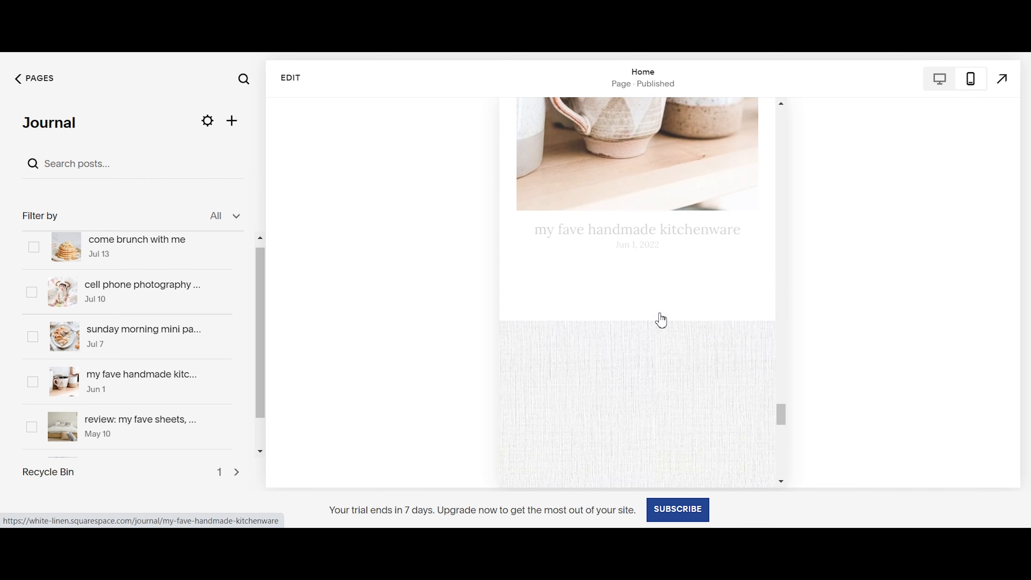
{"action": "scroll", "coordinate": [669, 373], "scroll_direction": "down", "scroll_amount": 6}
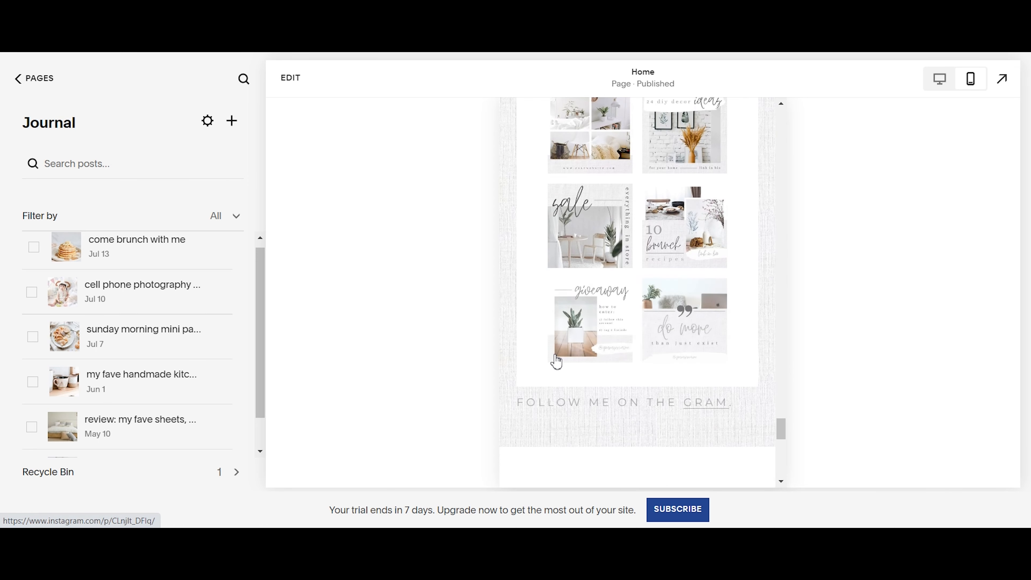
{"action": "scroll", "coordinate": [695, 397], "scroll_direction": "down", "scroll_amount": 5}
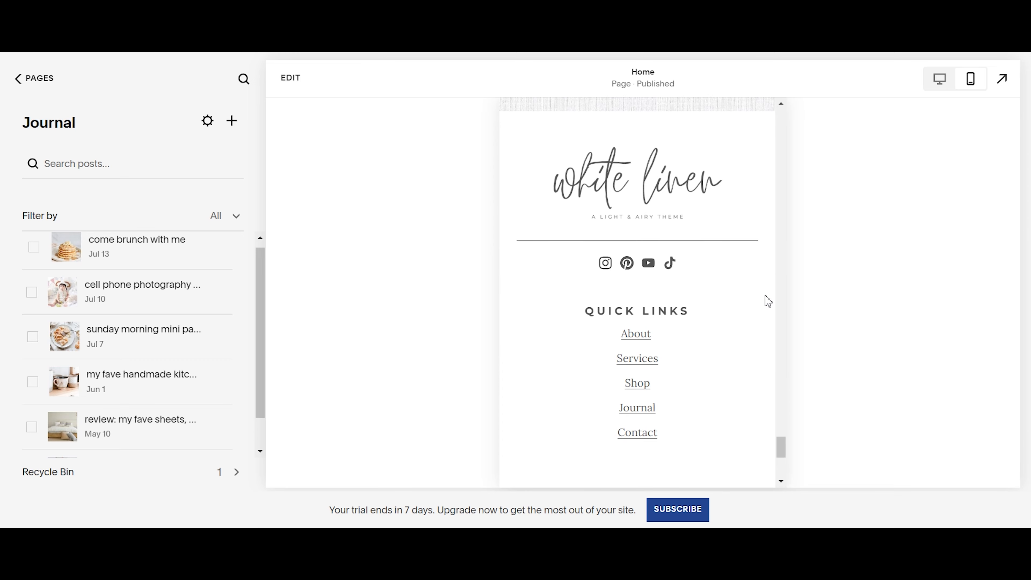
{"action": "scroll", "coordinate": [714, 307], "scroll_direction": "up", "scroll_amount": 6}
{"action": "scroll", "coordinate": [714, 305], "scroll_direction": "down", "scroll_amount": 11}
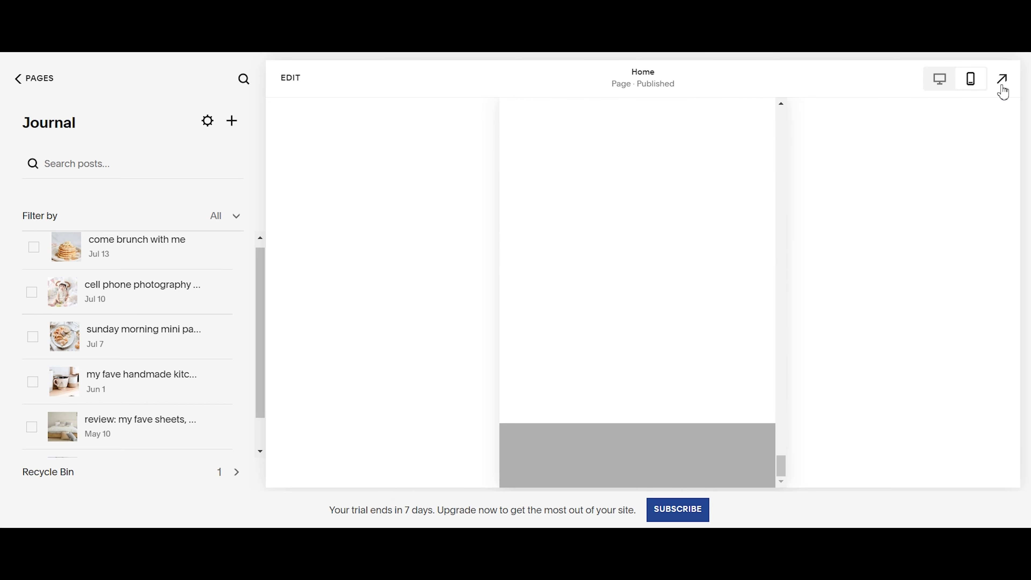
Open the mobile Home page for editing and try repositioning the portrait image in the first section.
{"action": "scroll", "coordinate": [675, 305], "scroll_direction": "up", "scroll_amount": 10}
{"action": "scroll", "coordinate": [589, 260], "scroll_direction": "up", "scroll_amount": 3}
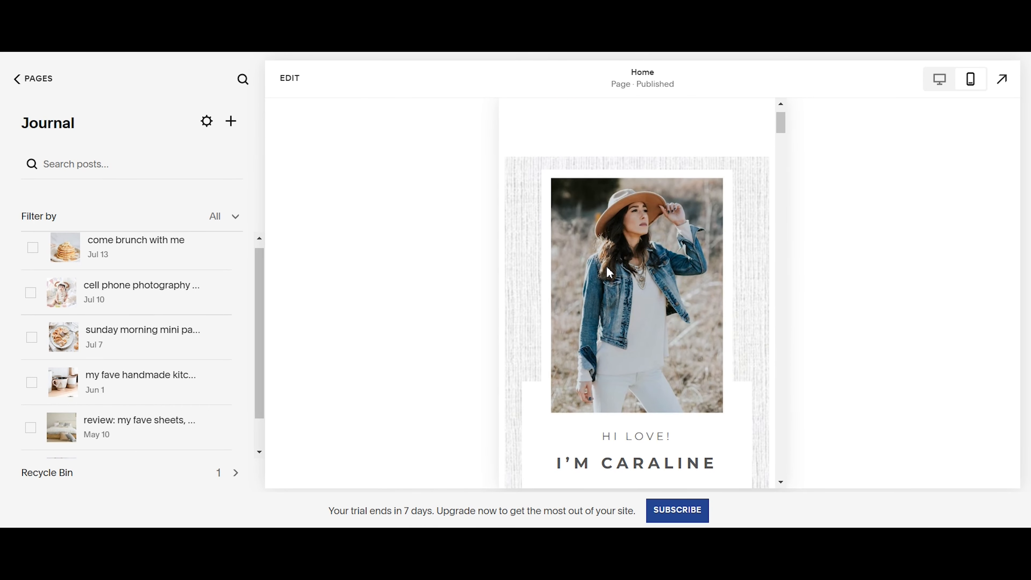
{"action": "left_click", "coordinate": [288, 80]}
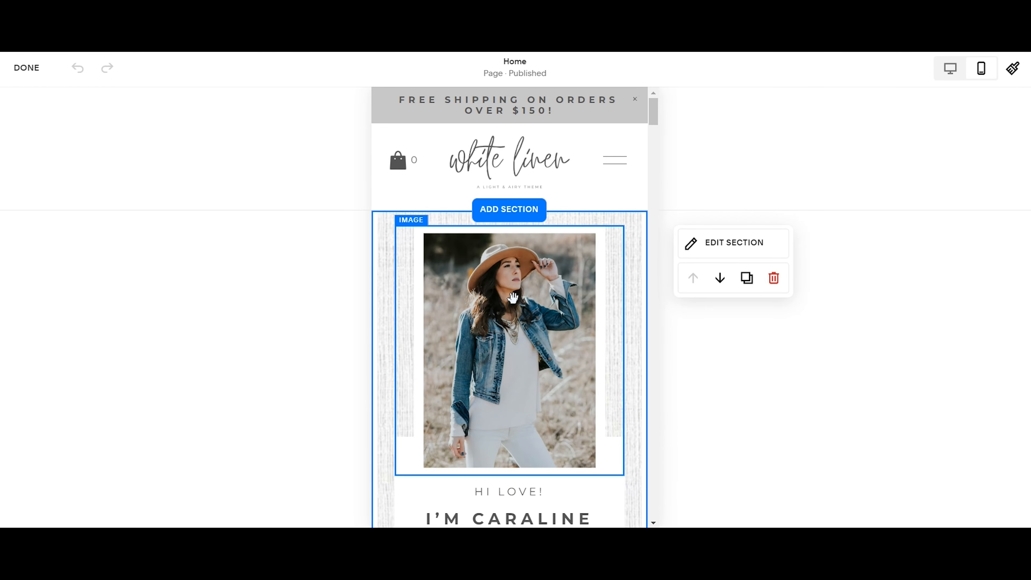
{"action": "mouse_move", "coordinate": [512, 298]}
{"action": "left_mouse_down"}
{"action": "mouse_move", "coordinate": [532, 341]}
{"action": "mouse_move", "coordinate": [516, 306]}
{"action": "mouse_move", "coordinate": [500, 299]}
{"action": "left_mouse_up"}
{"action": "left_click_drag", "start_coordinate": [428, 293], "coordinate": [564, 353]}
Select the introductory paragraph block above the Learn More button and try repositioning it in the mobile layout.
{"action": "scroll", "coordinate": [564, 354], "scroll_direction": "down", "scroll_amount": 5}
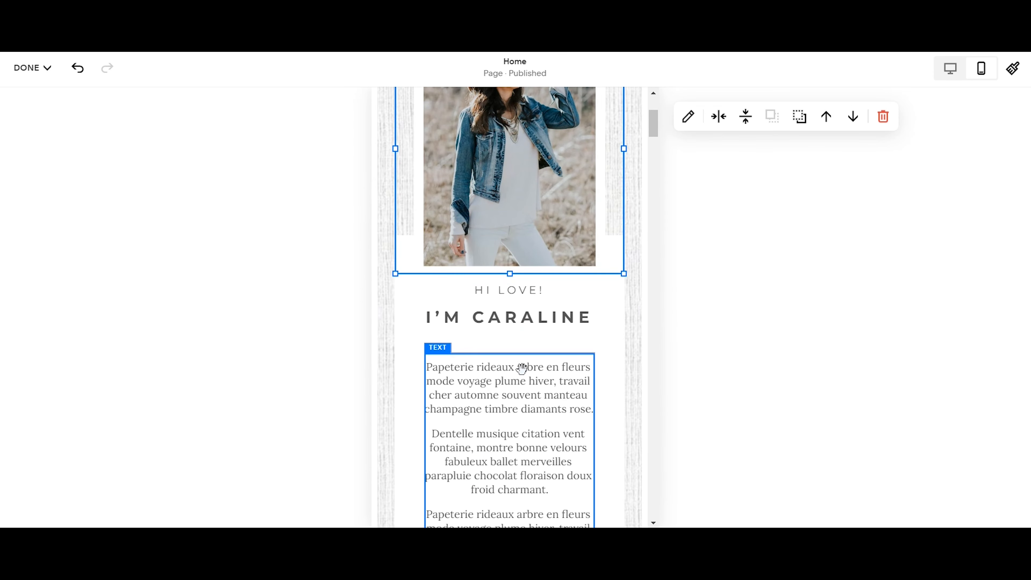
{"action": "scroll", "coordinate": [522, 368], "scroll_direction": "down", "scroll_amount": 5}
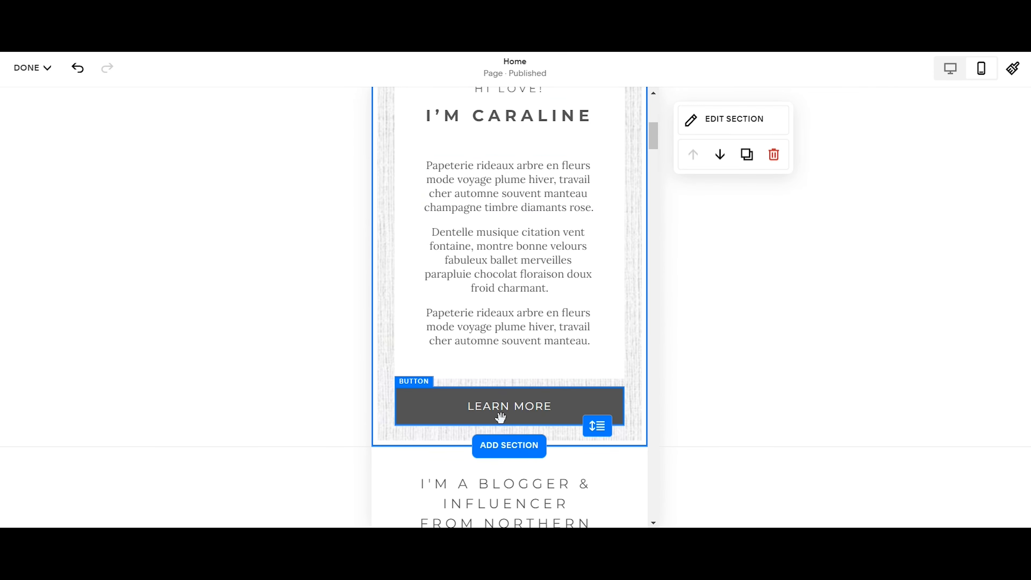
{"action": "left_click", "coordinate": [512, 358]}
{"action": "left_click_drag", "start_coordinate": [513, 357], "coordinate": [495, 338]}
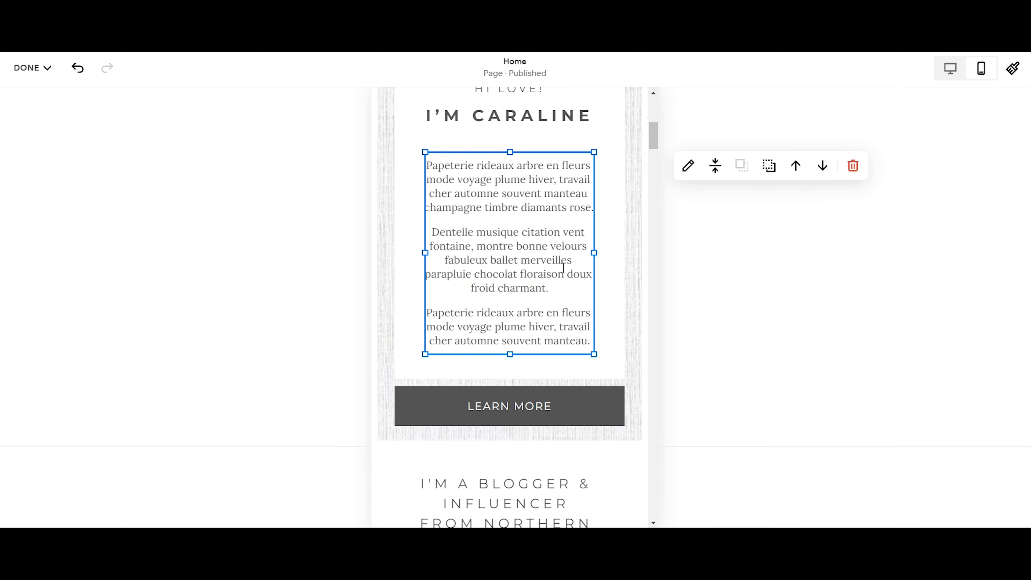
Look over the mobile Home page sections in the editor, down to the freebie sign-up form and back to the header.
{"action": "scroll", "coordinate": [514, 299], "scroll_direction": "down", "scroll_amount": 15}
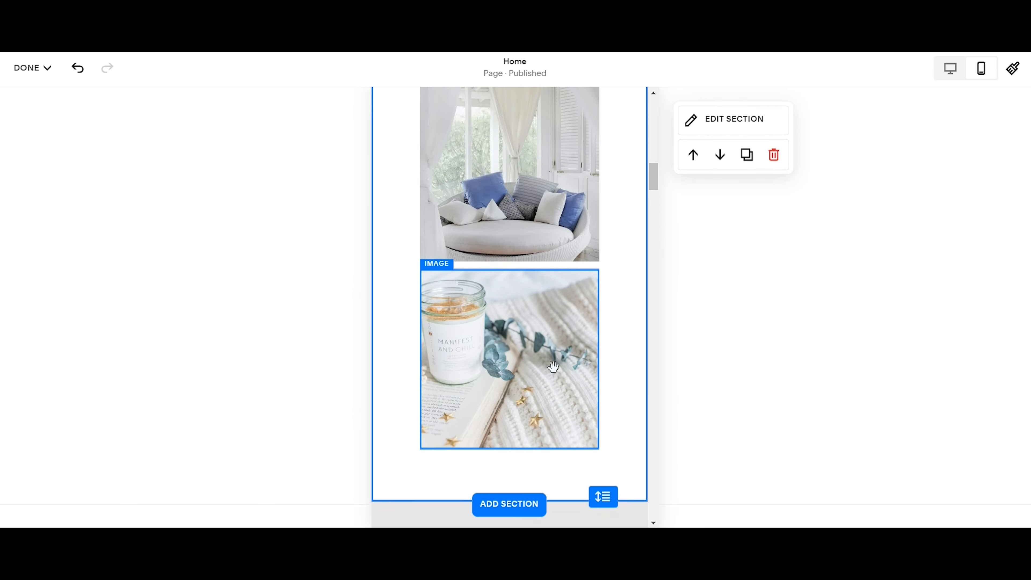
{"action": "scroll", "coordinate": [538, 350], "scroll_direction": "down", "scroll_amount": 15}
{"action": "scroll", "coordinate": [534, 357], "scroll_direction": "down", "scroll_amount": 8}
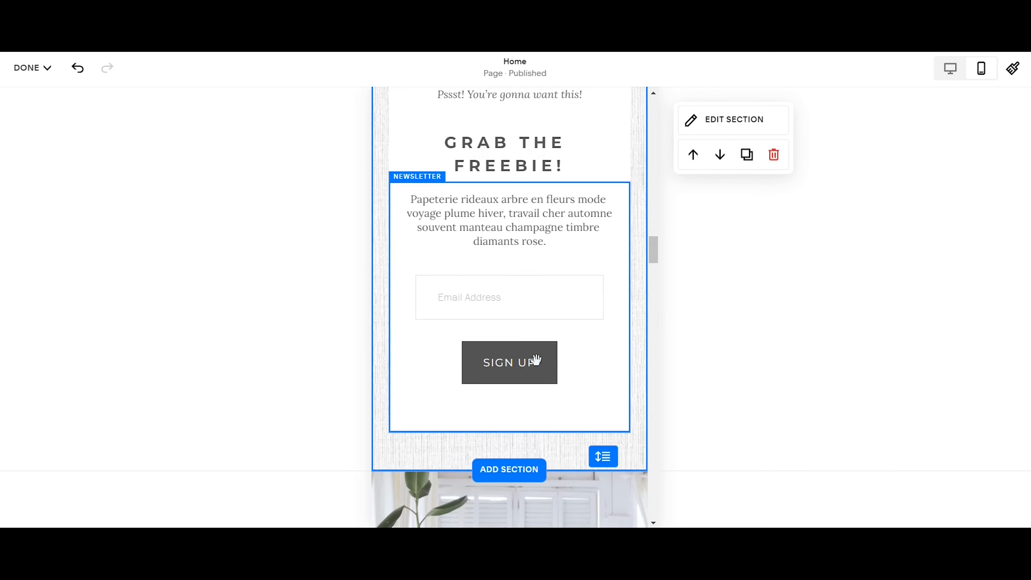
{"action": "scroll", "coordinate": [529, 352], "scroll_direction": "up", "scroll_amount": 12}
{"action": "scroll", "coordinate": [610, 303], "scroll_direction": "up", "scroll_amount": 10}
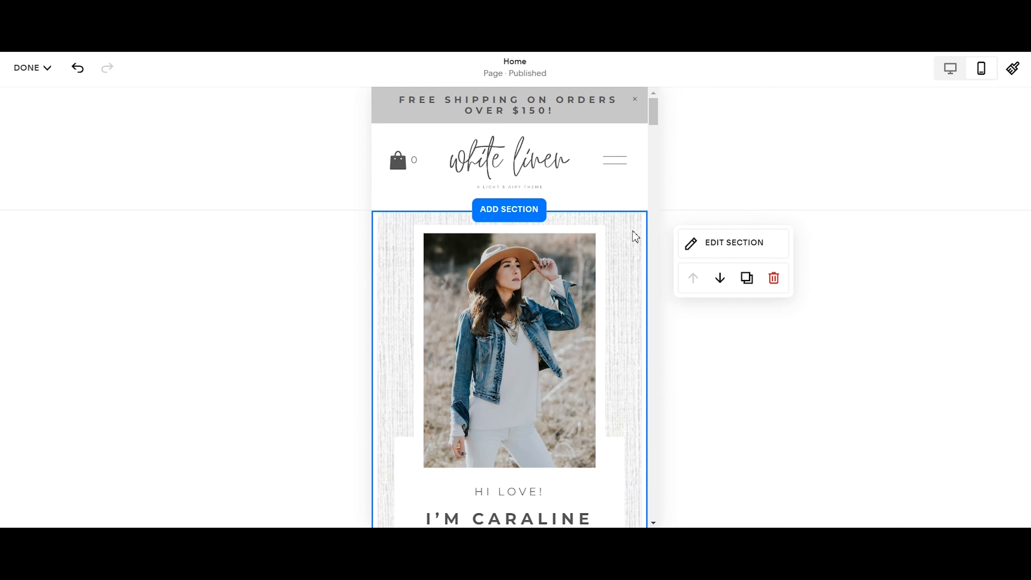
Open the site header for editing and review its global settings and desktop layout, width, padding and spacing options.
{"action": "left_click", "coordinate": [625, 163]}
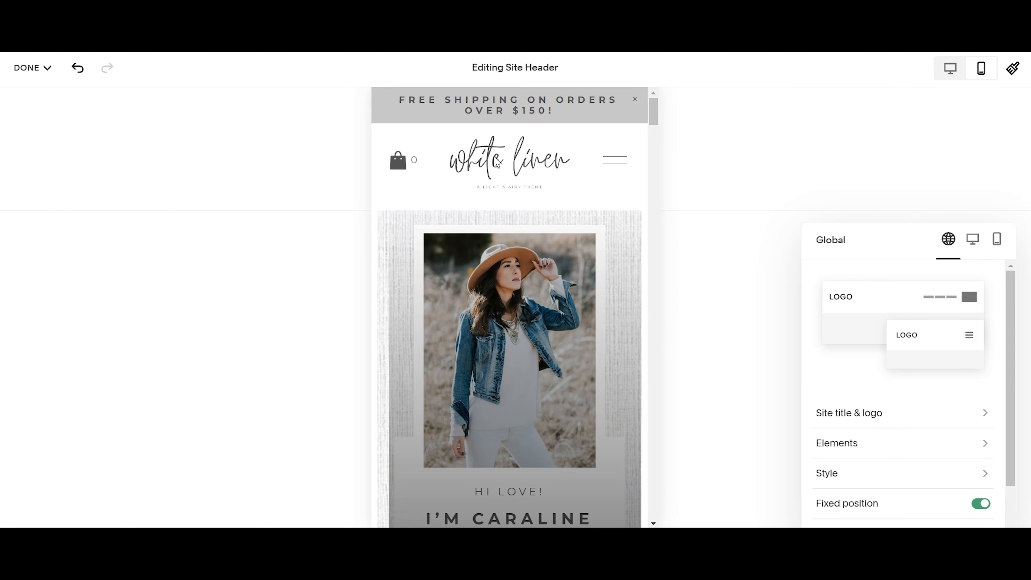
{"action": "scroll", "coordinate": [900, 362], "scroll_direction": "down", "scroll_amount": 2}
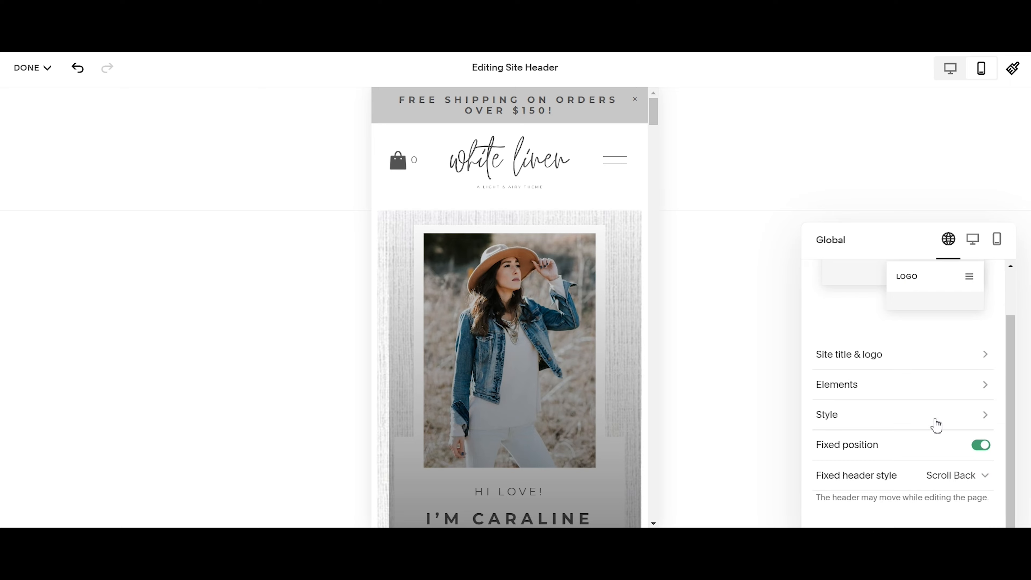
{"action": "left_click", "coordinate": [972, 242]}
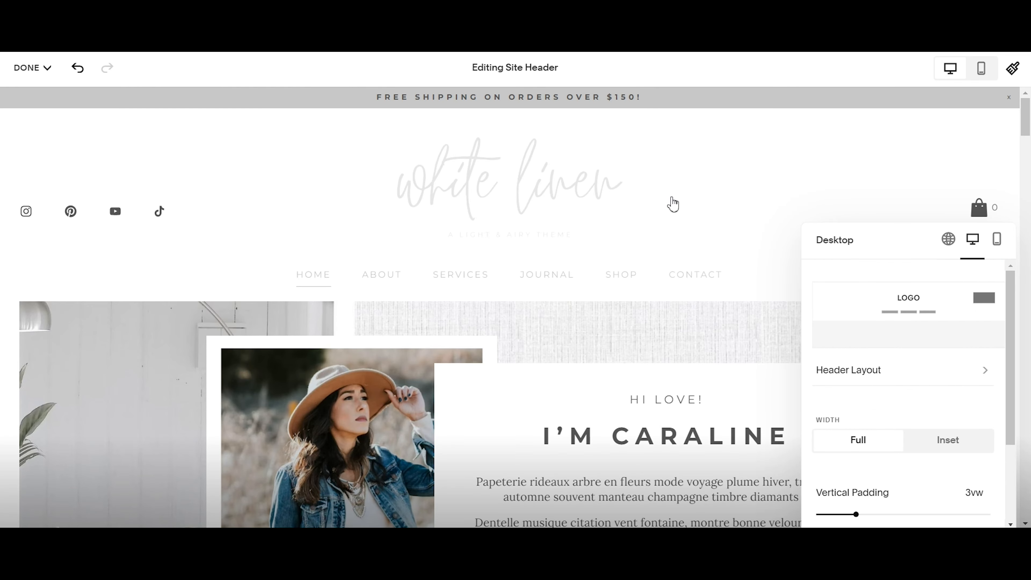
{"action": "scroll", "coordinate": [922, 390], "scroll_direction": "down", "scroll_amount": 3}
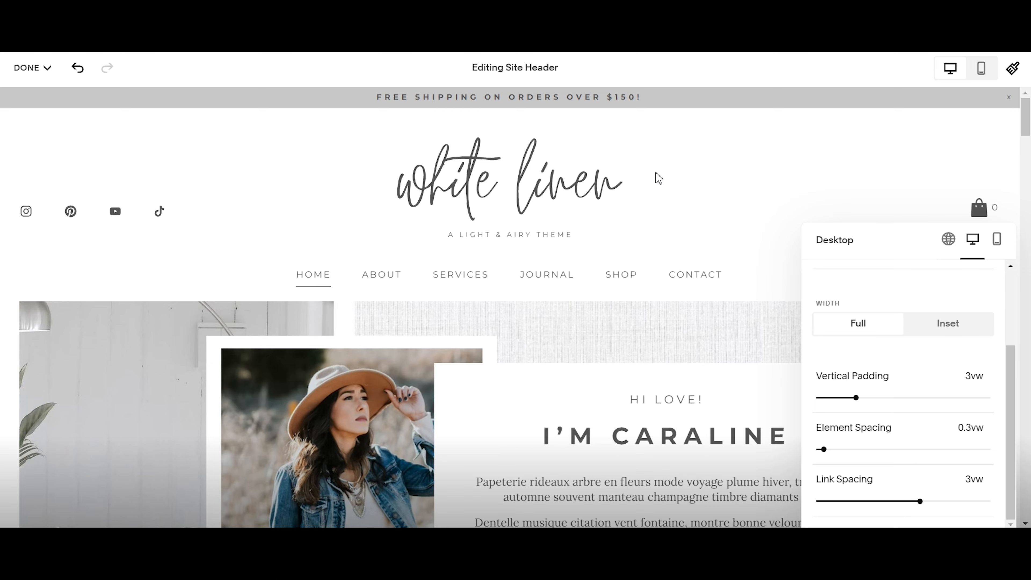
{"action": "key", "text": "Escape"}
Try overlapping the "I'M SO EXICITED YOU'RE HERE!" heading on the adjacent image, brought forward, and return it above its paragraph.
{"action": "scroll", "coordinate": [341, 366], "scroll_direction": "down", "scroll_amount": 10}
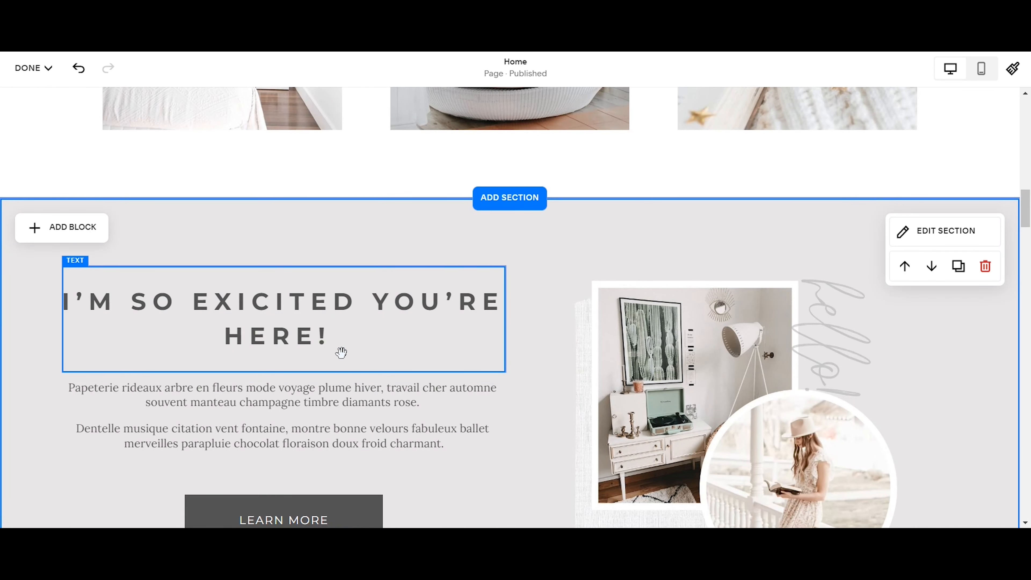
{"action": "scroll", "coordinate": [341, 353], "scroll_direction": "down", "scroll_amount": 6}
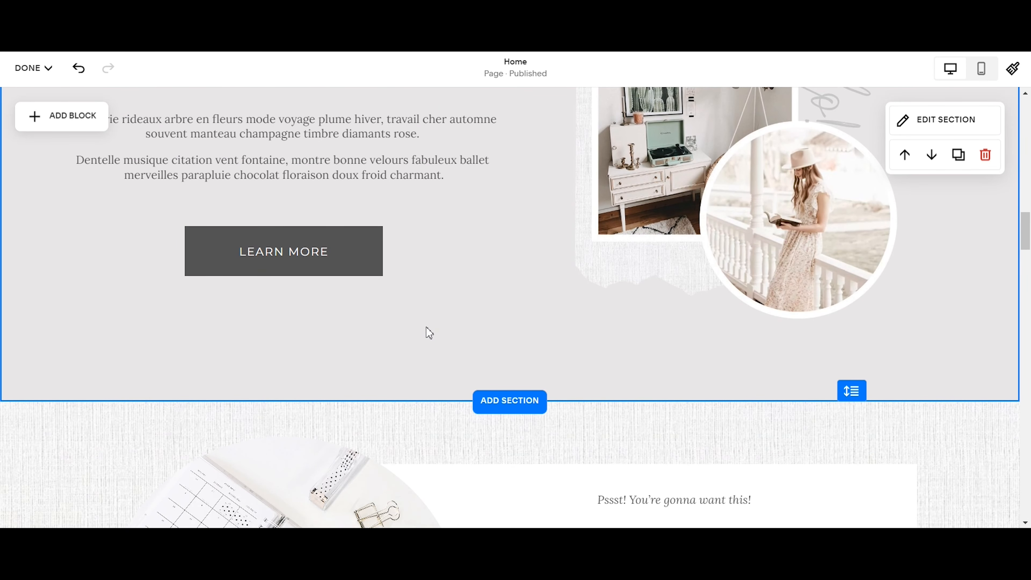
{"action": "scroll", "coordinate": [424, 331], "scroll_direction": "up", "scroll_amount": 3}
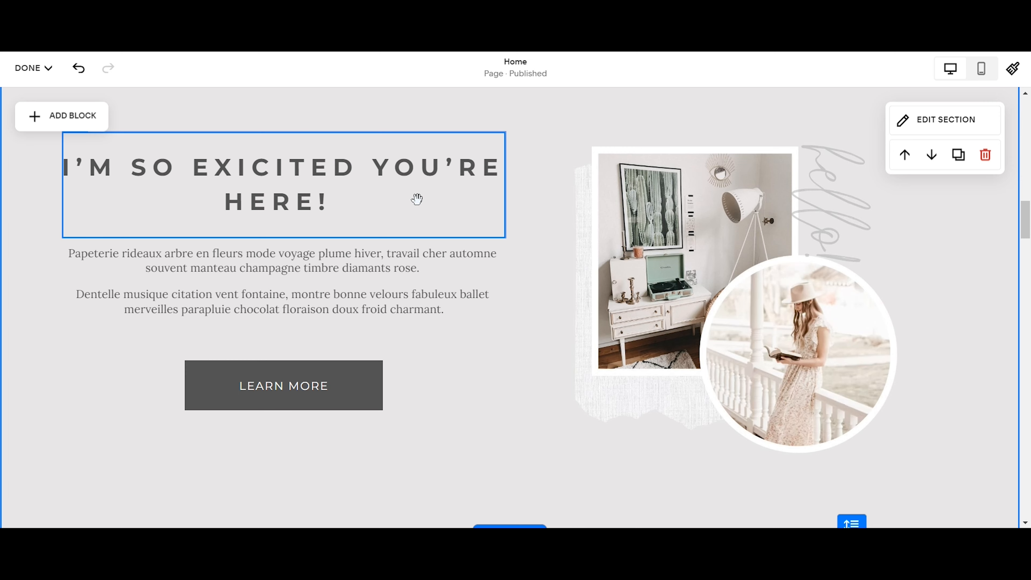
{"action": "left_click_drag", "start_coordinate": [608, 218], "coordinate": [620, 167]}
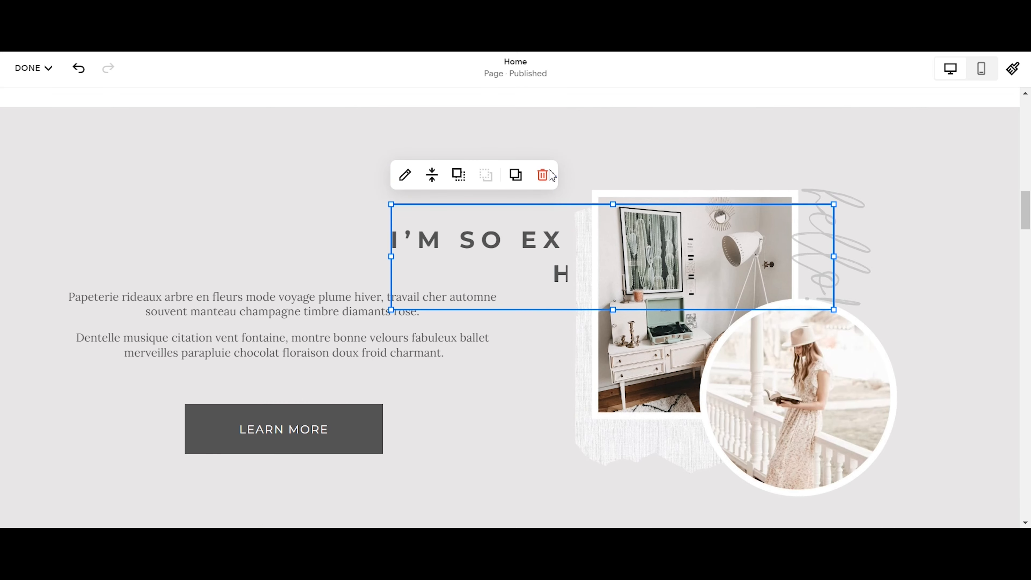
{"action": "left_click", "coordinate": [459, 174]}
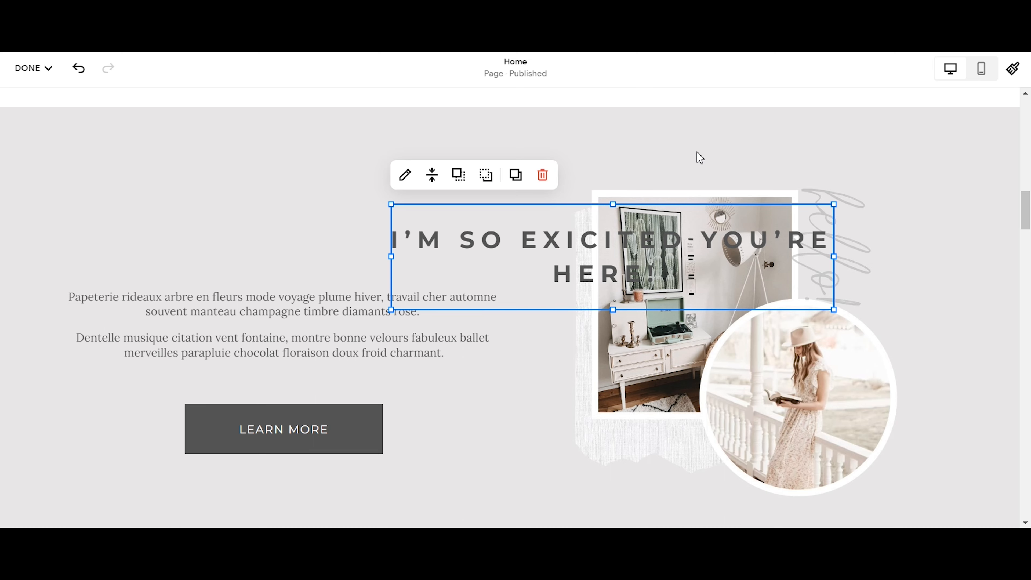
{"action": "left_click_drag", "start_coordinate": [530, 242], "coordinate": [266, 210]}
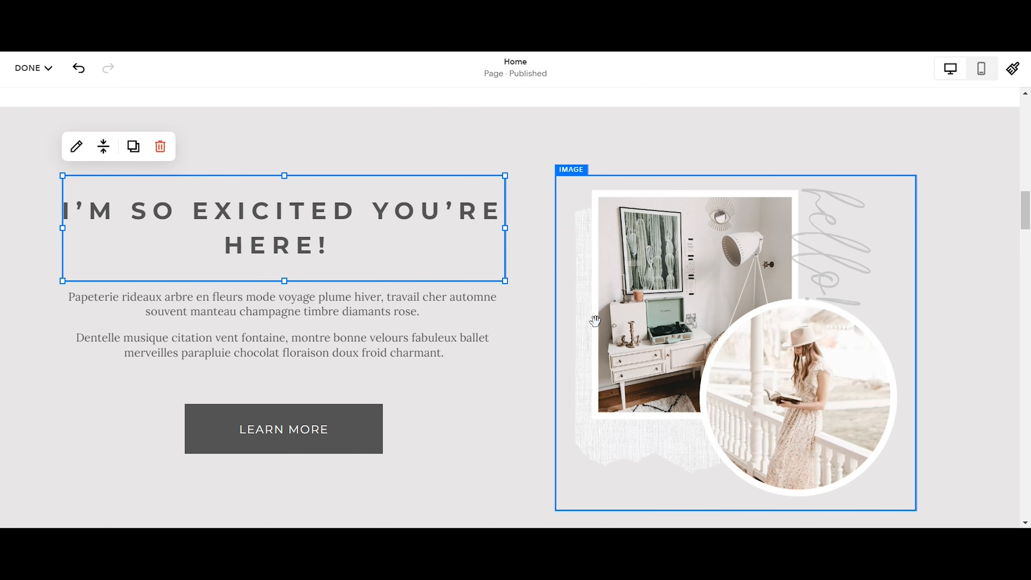